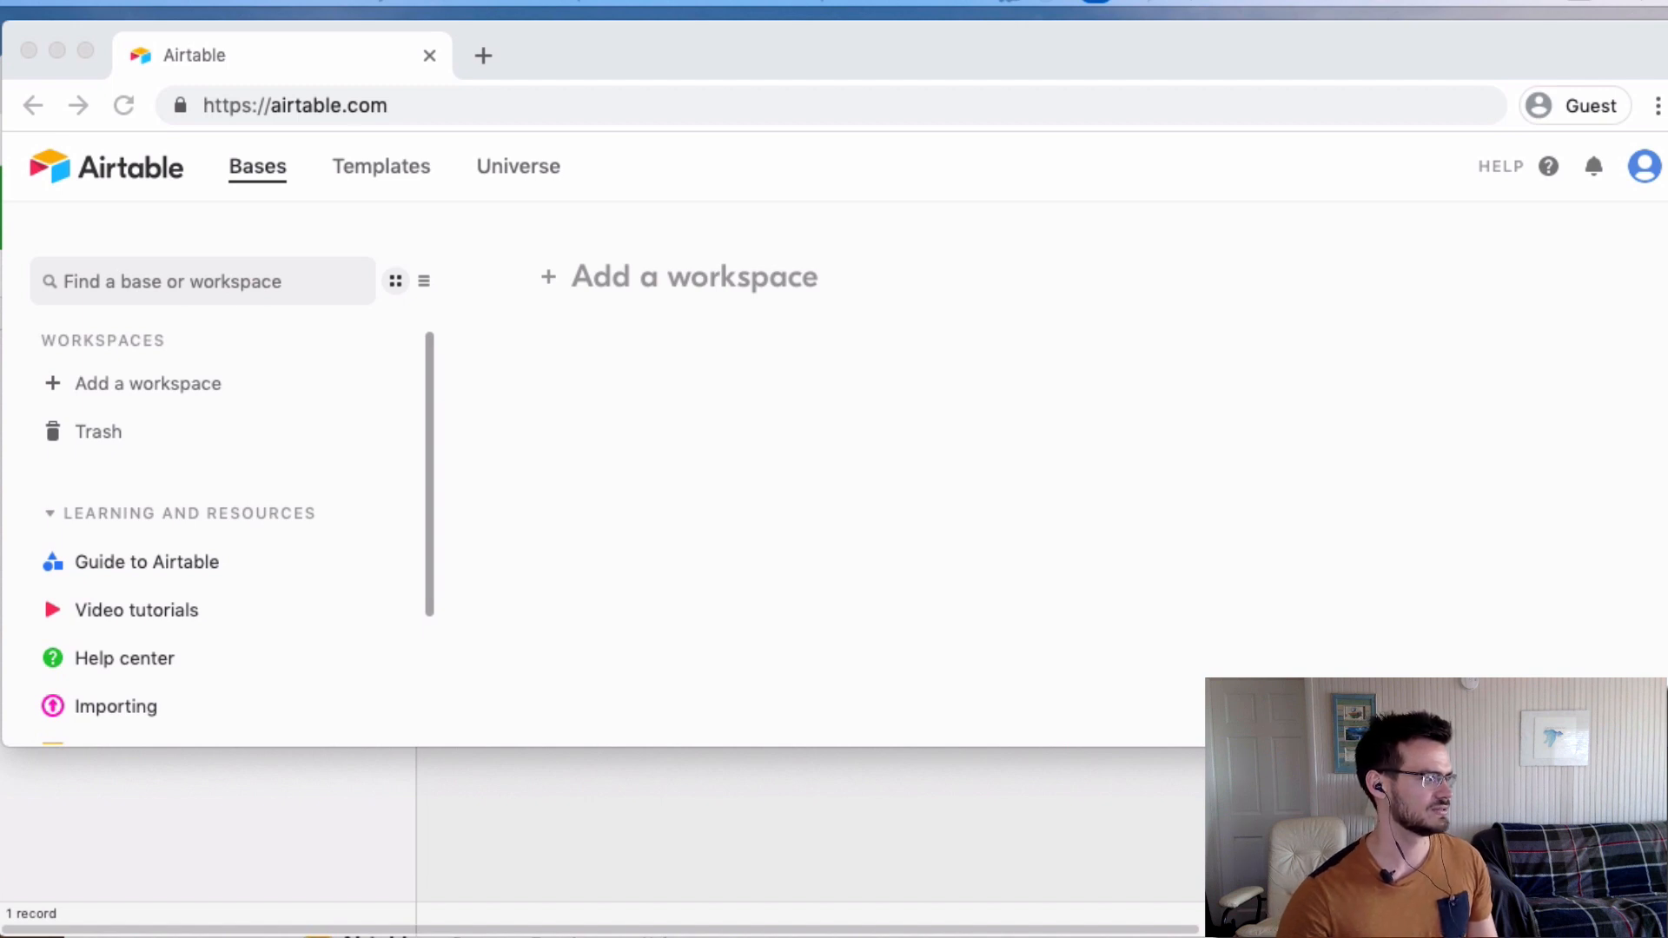
Add a new workspace and confirm Create workspace.
click(582, 263)
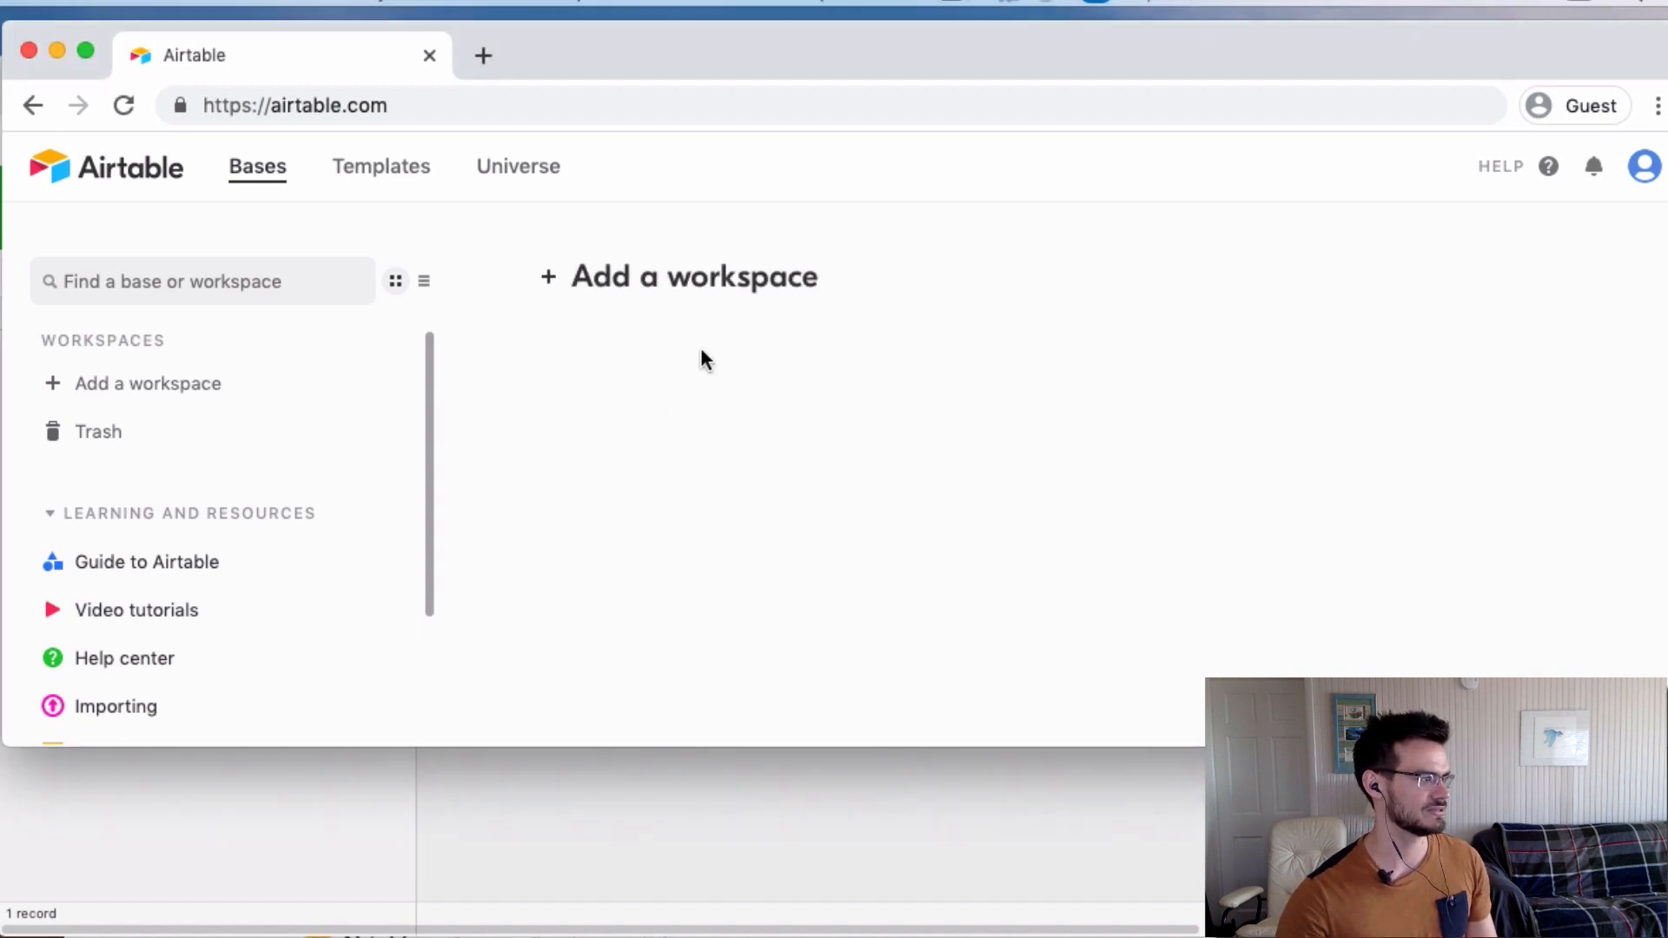
click(577, 282)
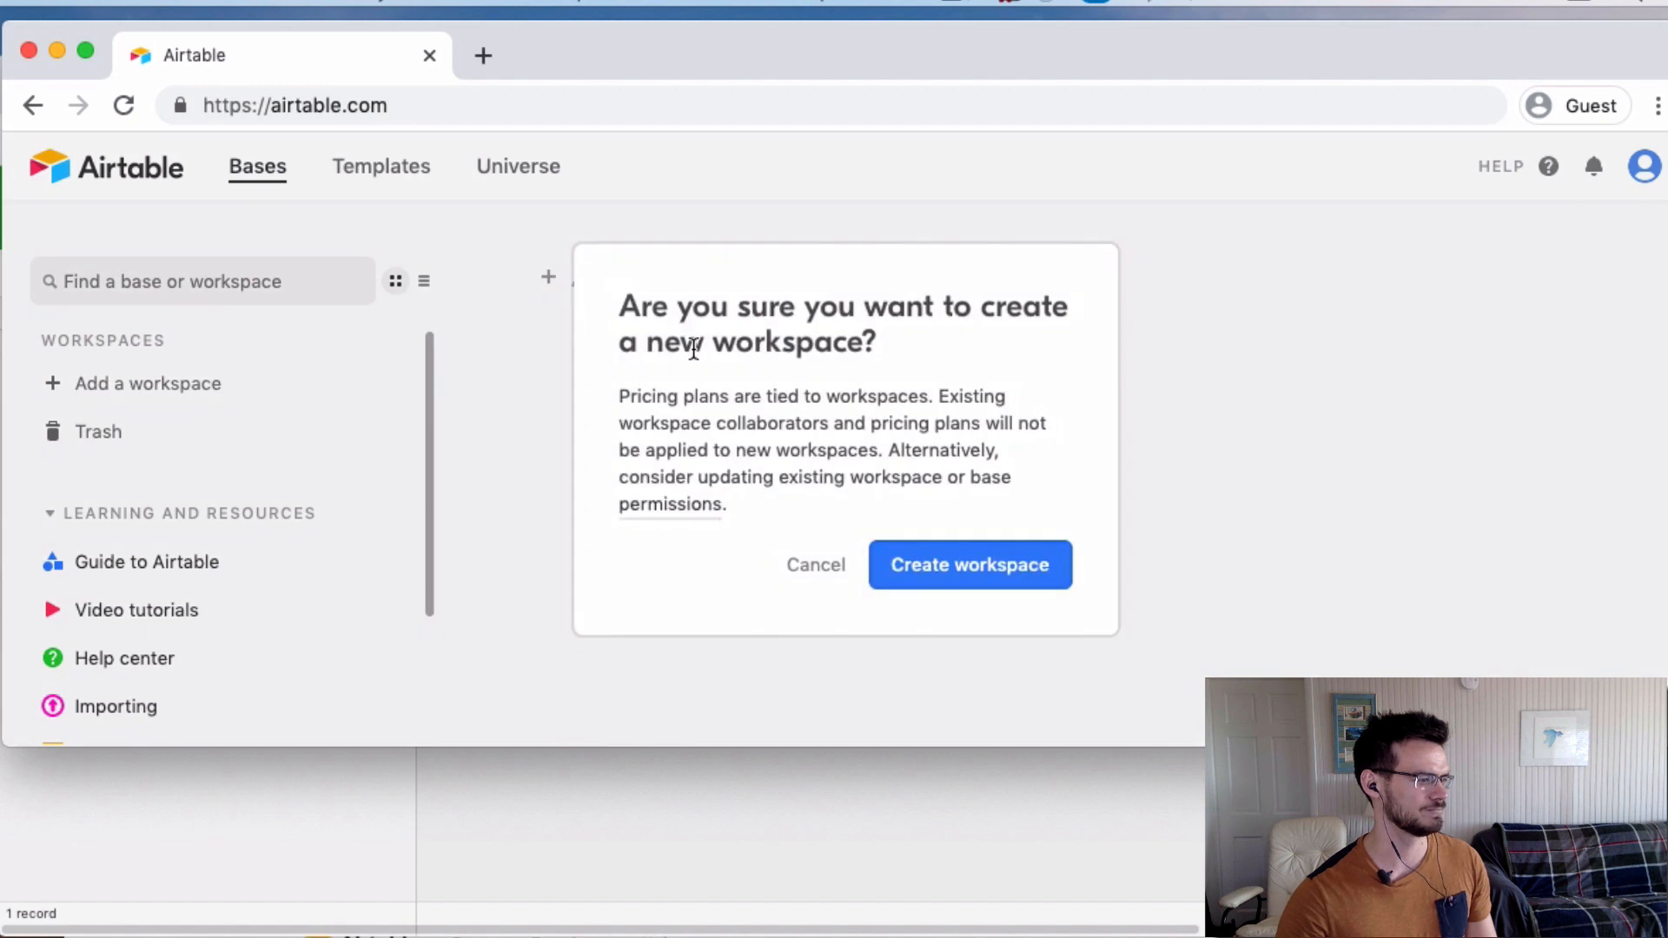
click(915, 569)
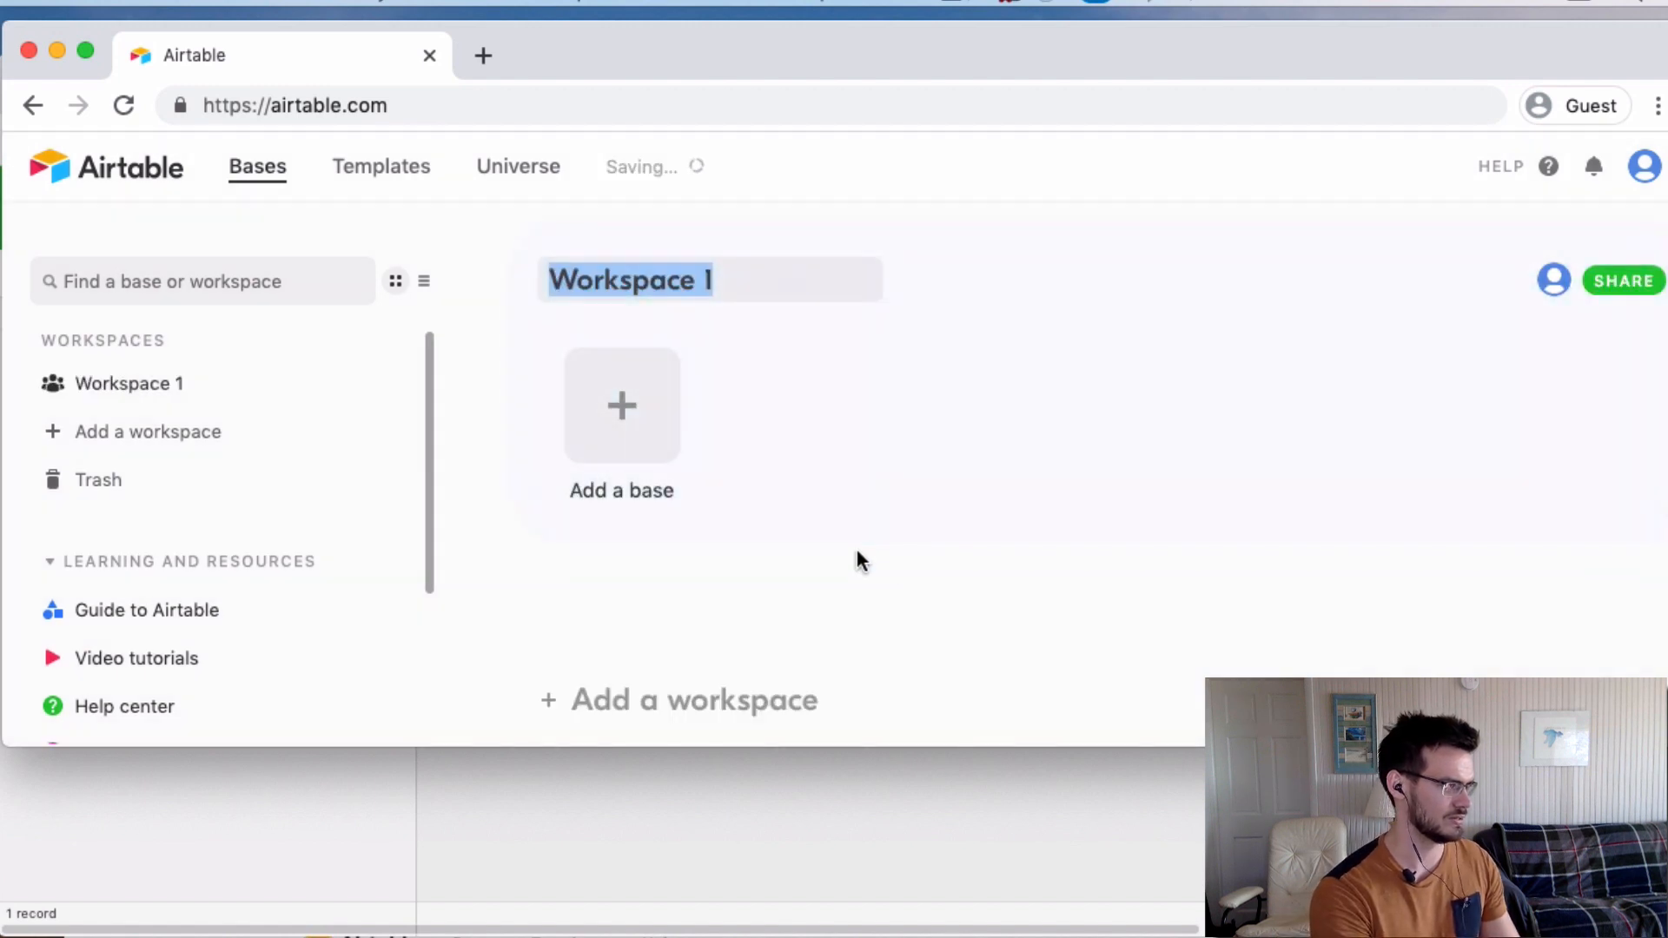
Rename the new workspace to 'Writing Business'.
text(Bu)
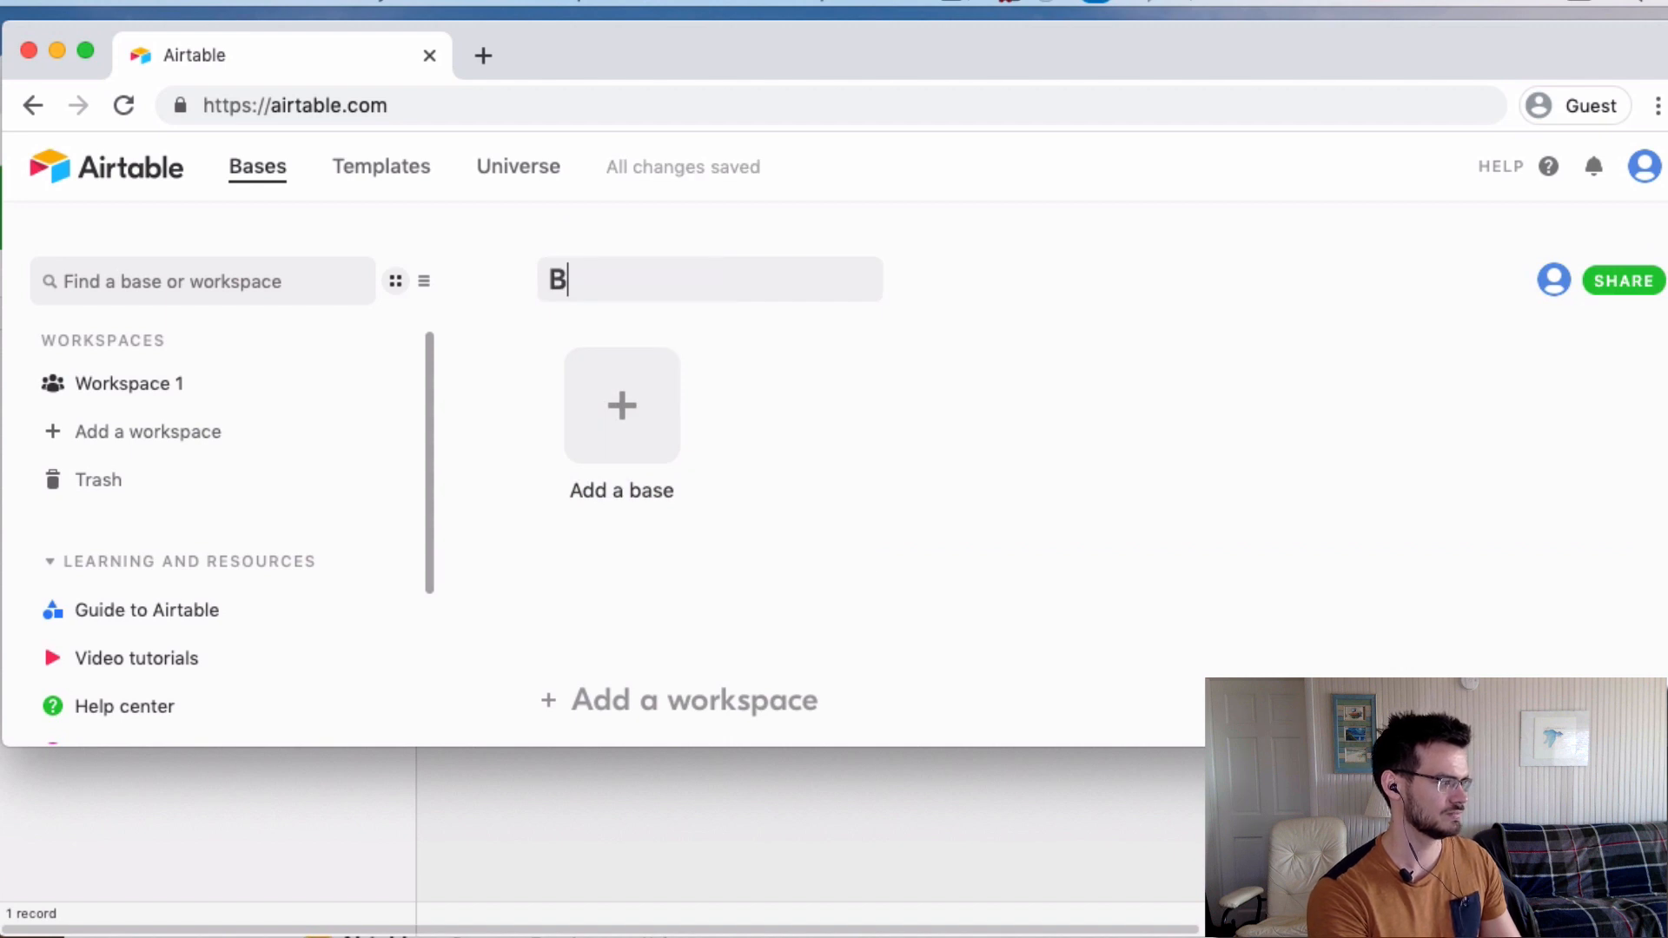
key(BackSpace)
key(BackSpace)
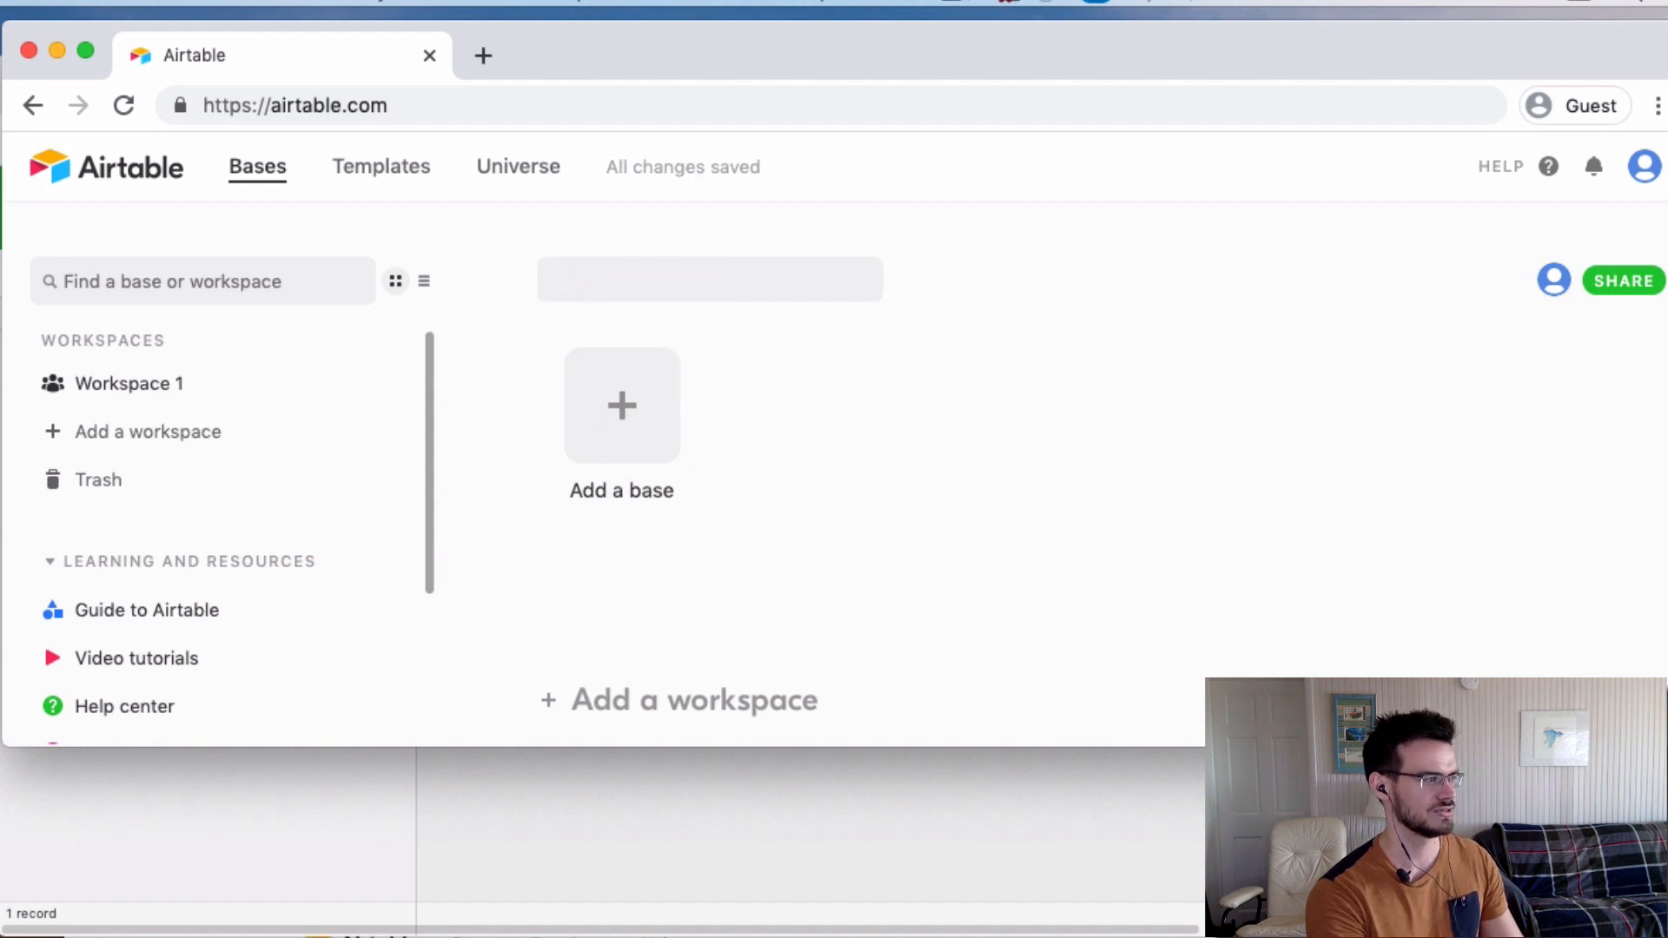
text(Writing bu)
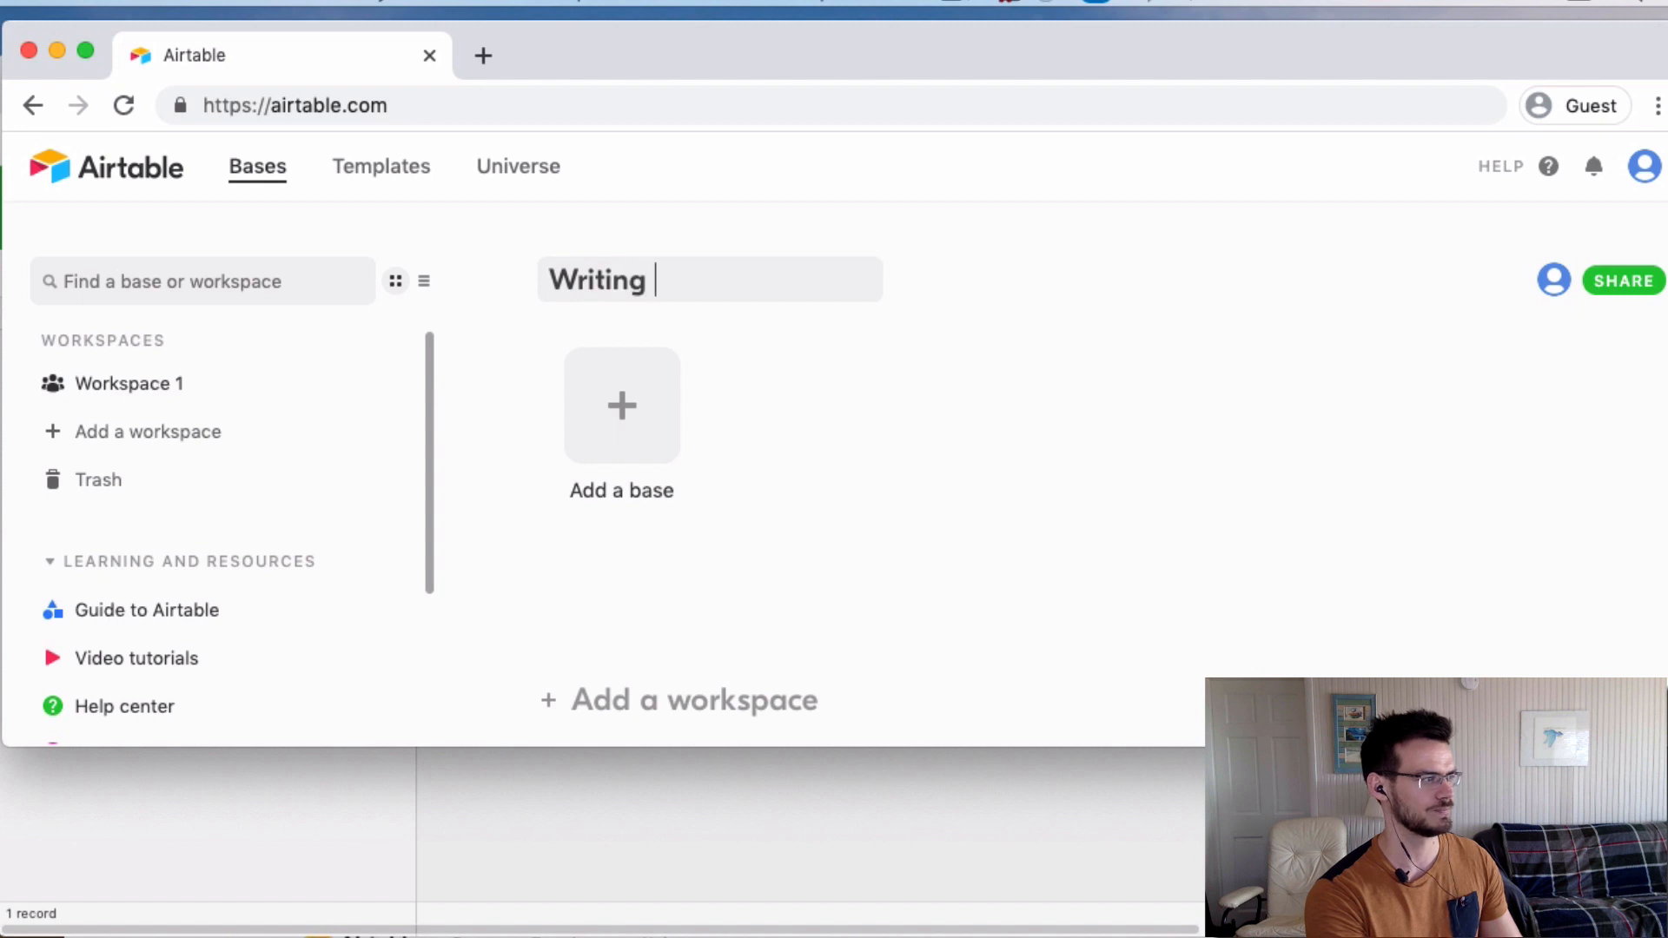
key(BackSpace)
key(BackSpace)
text(Bsui)
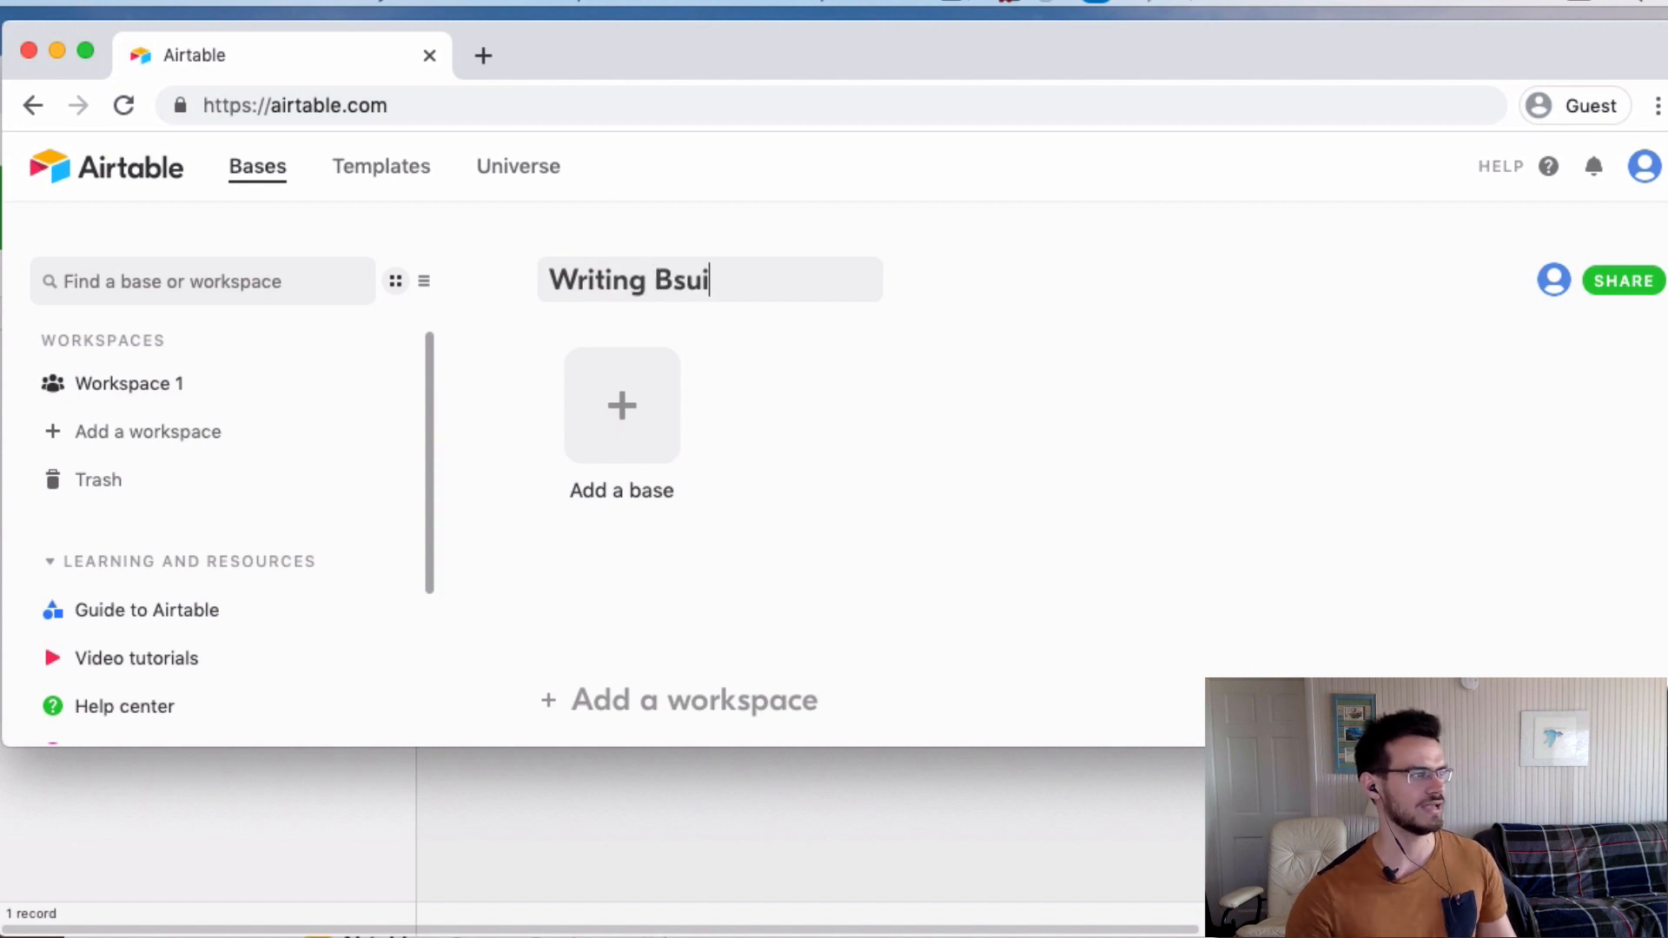
key(BackSpace)
key(BackSpace)
key(BackSpace)
text(usiness)
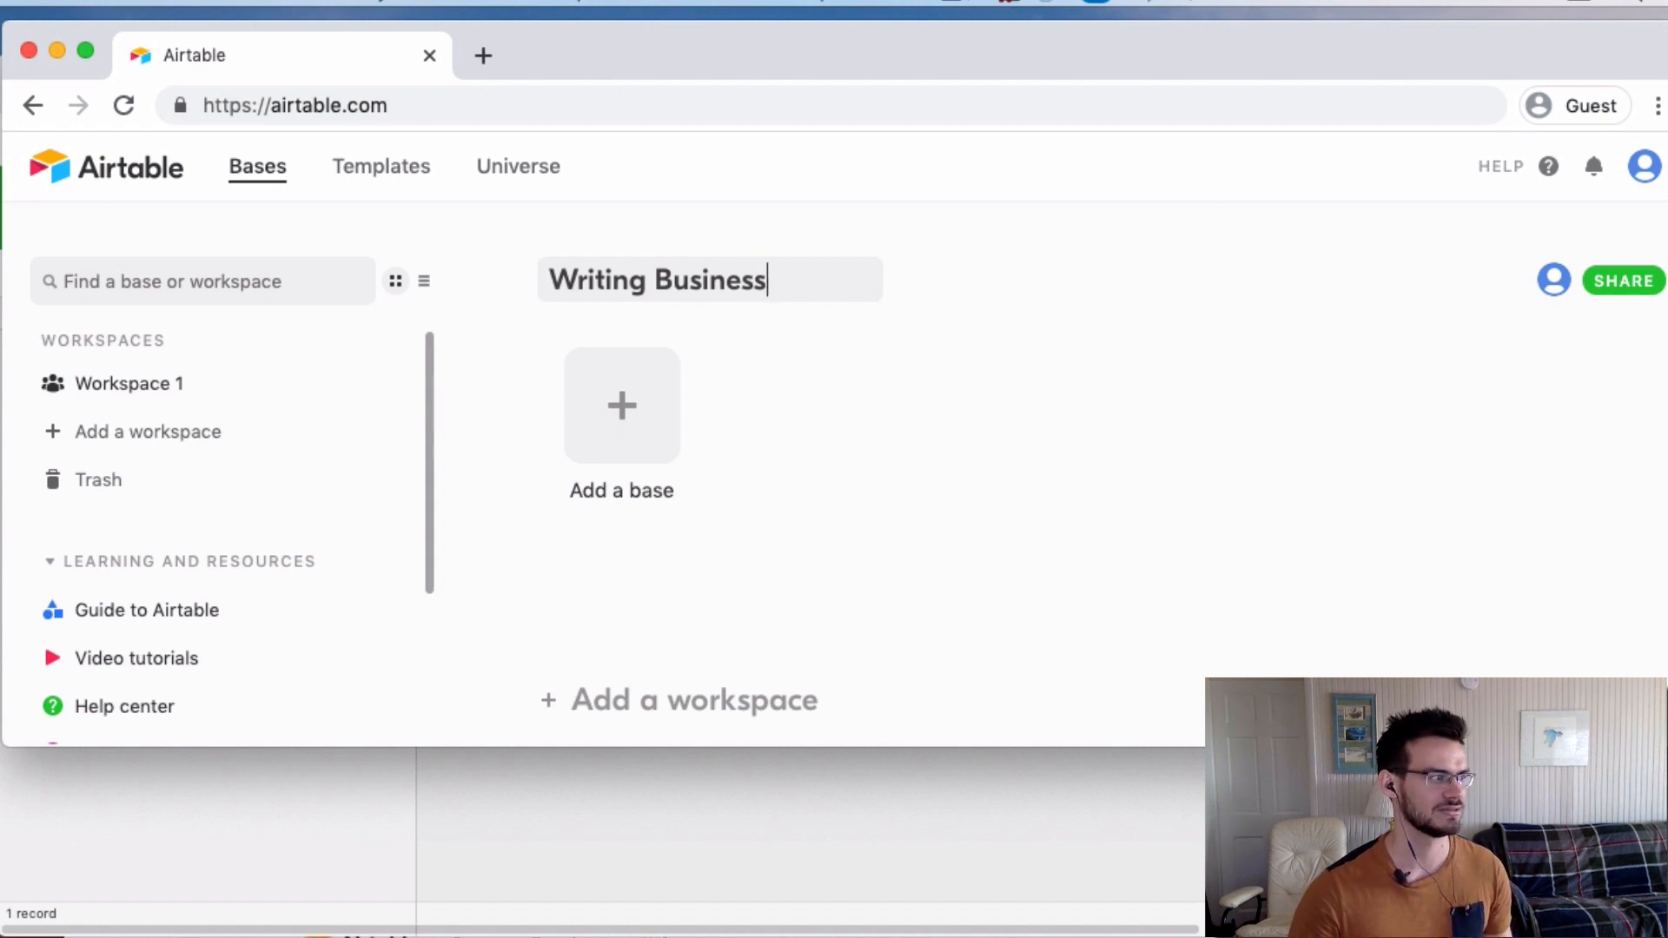
key(super+Tab)
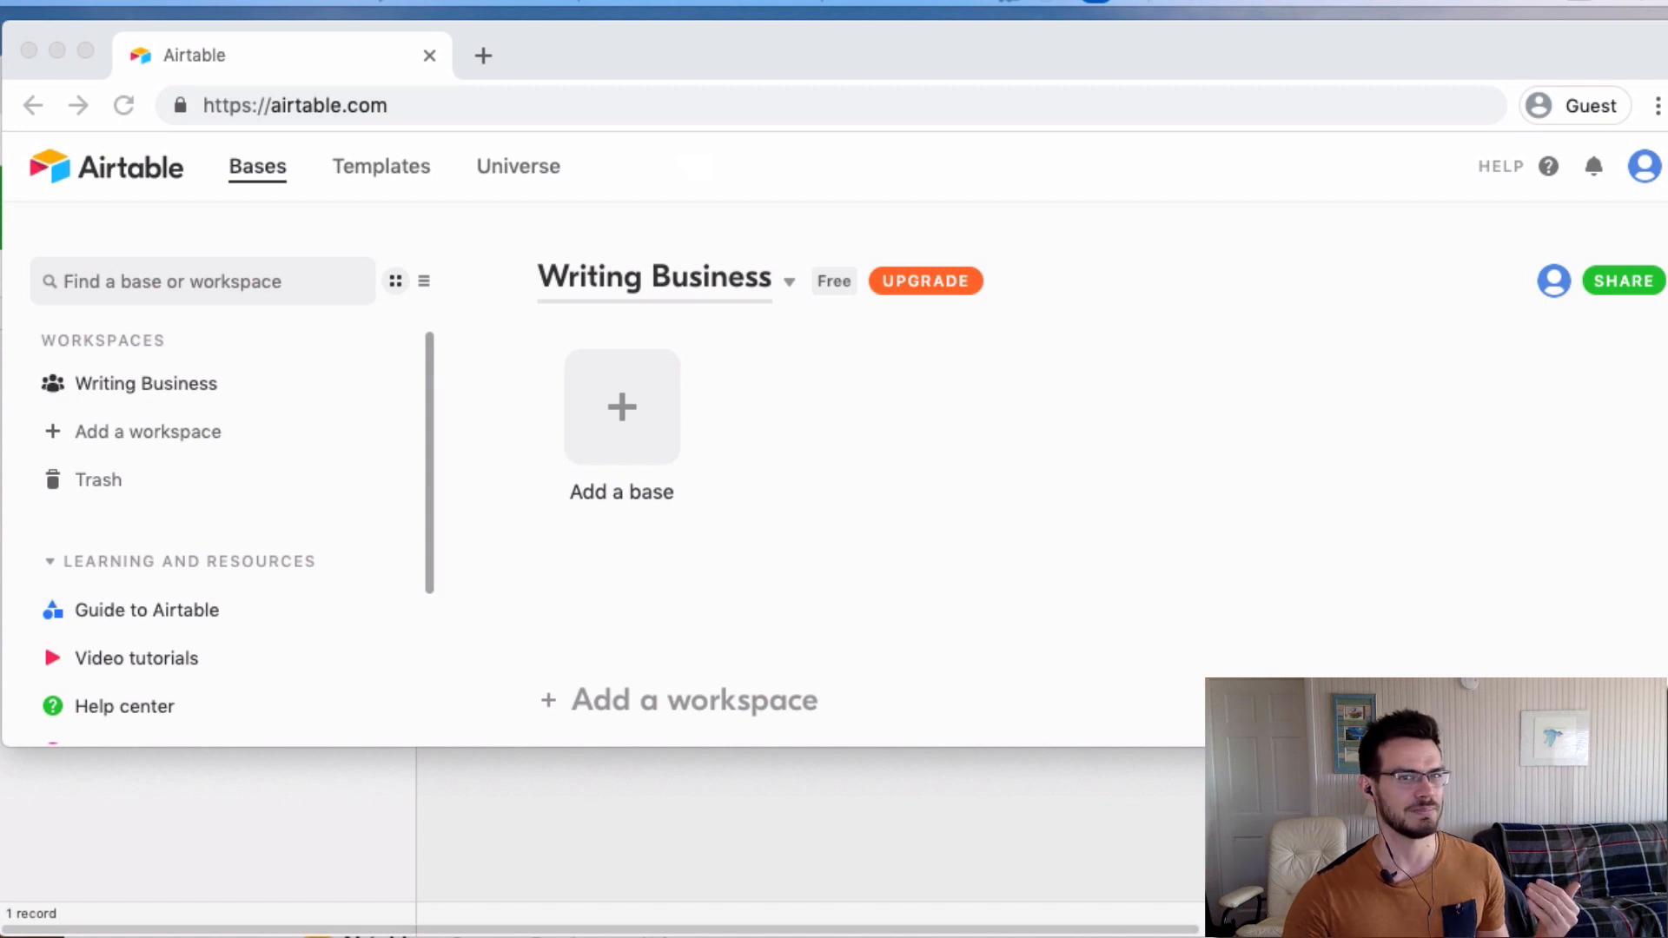
Open the Add a base menu in the Writing Business workspace.
click(584, 413)
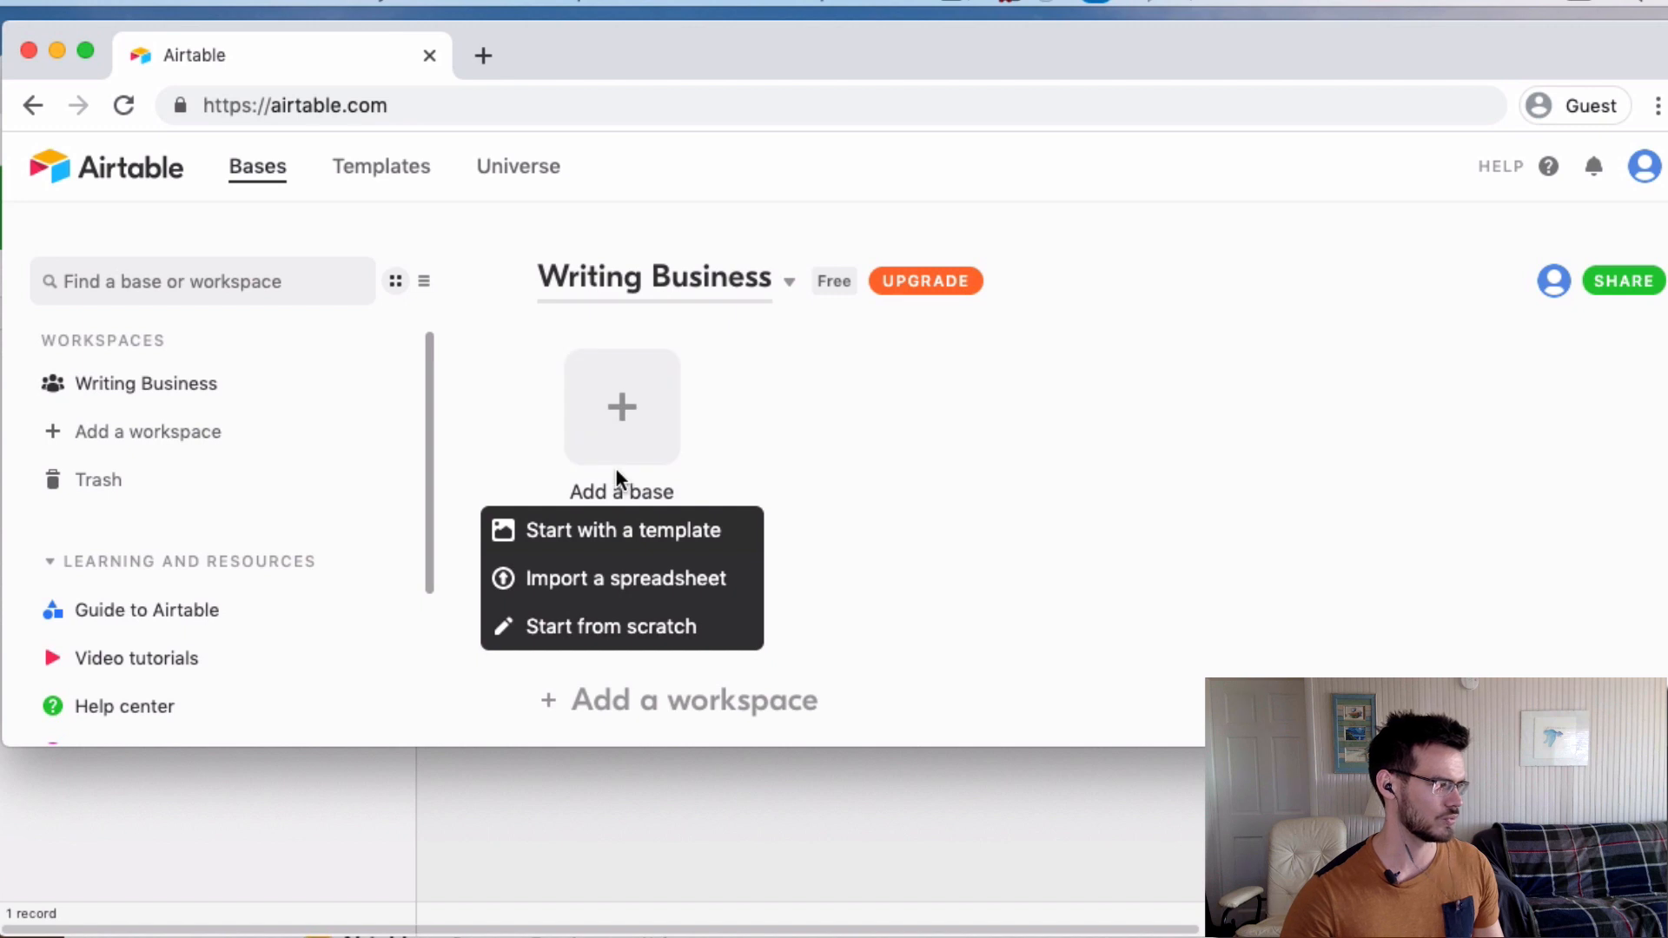
Start a blank base from scratch named Marketing with a megaphone icon.
click(624, 641)
scroll(1009, 567, down, 3)
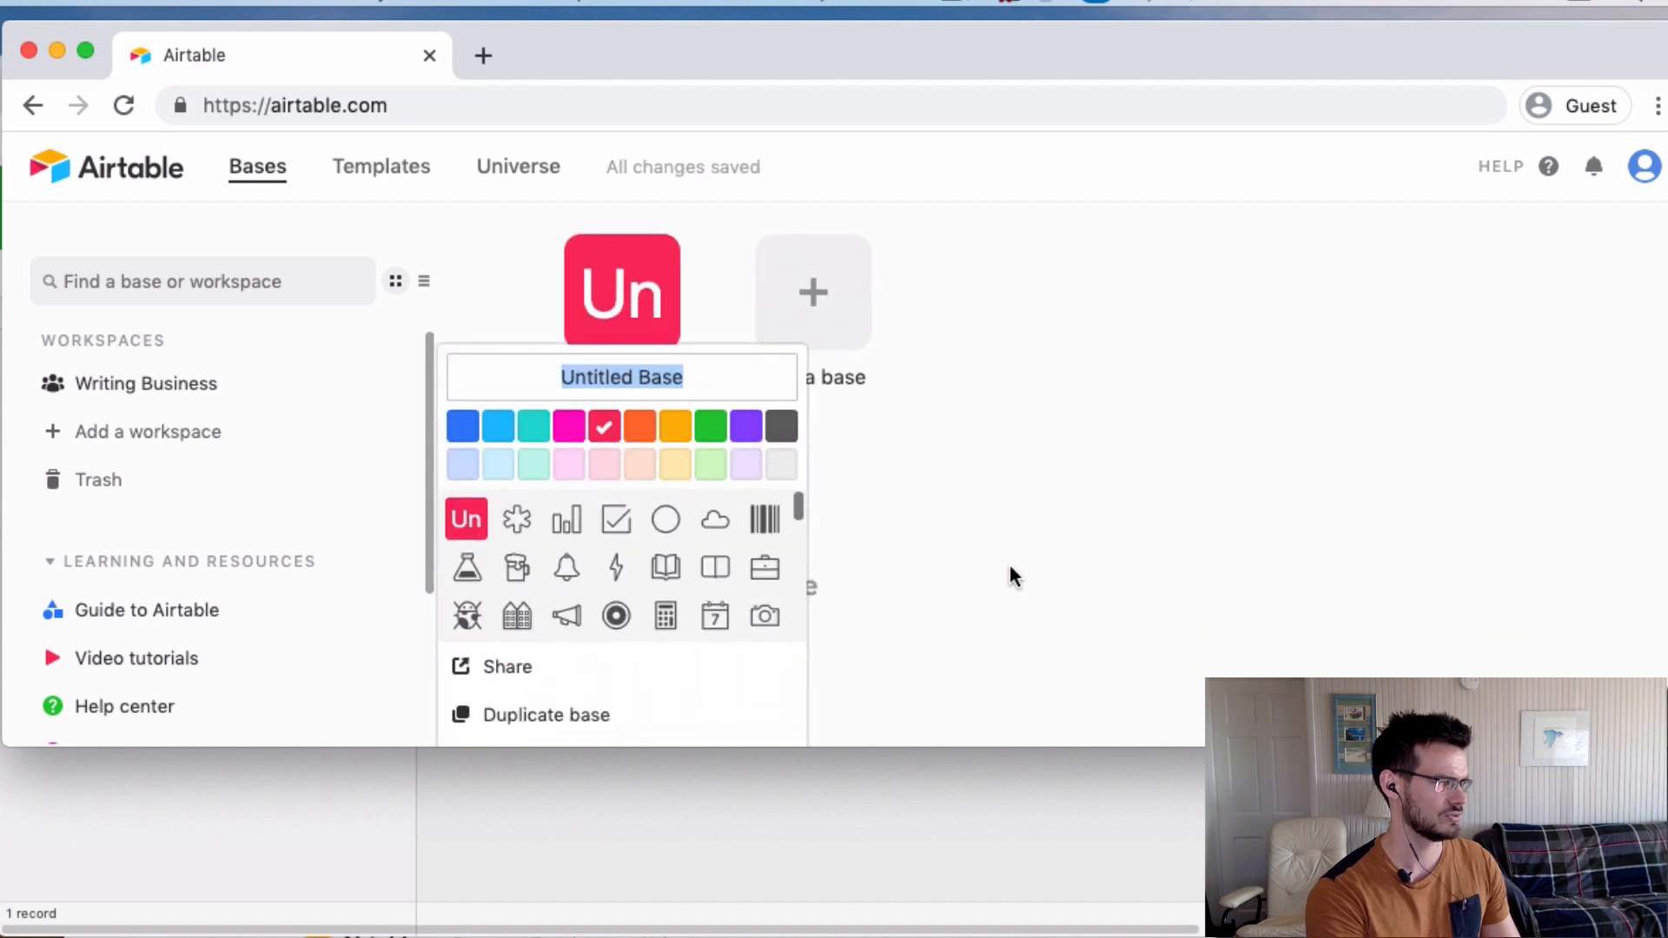
text(M)
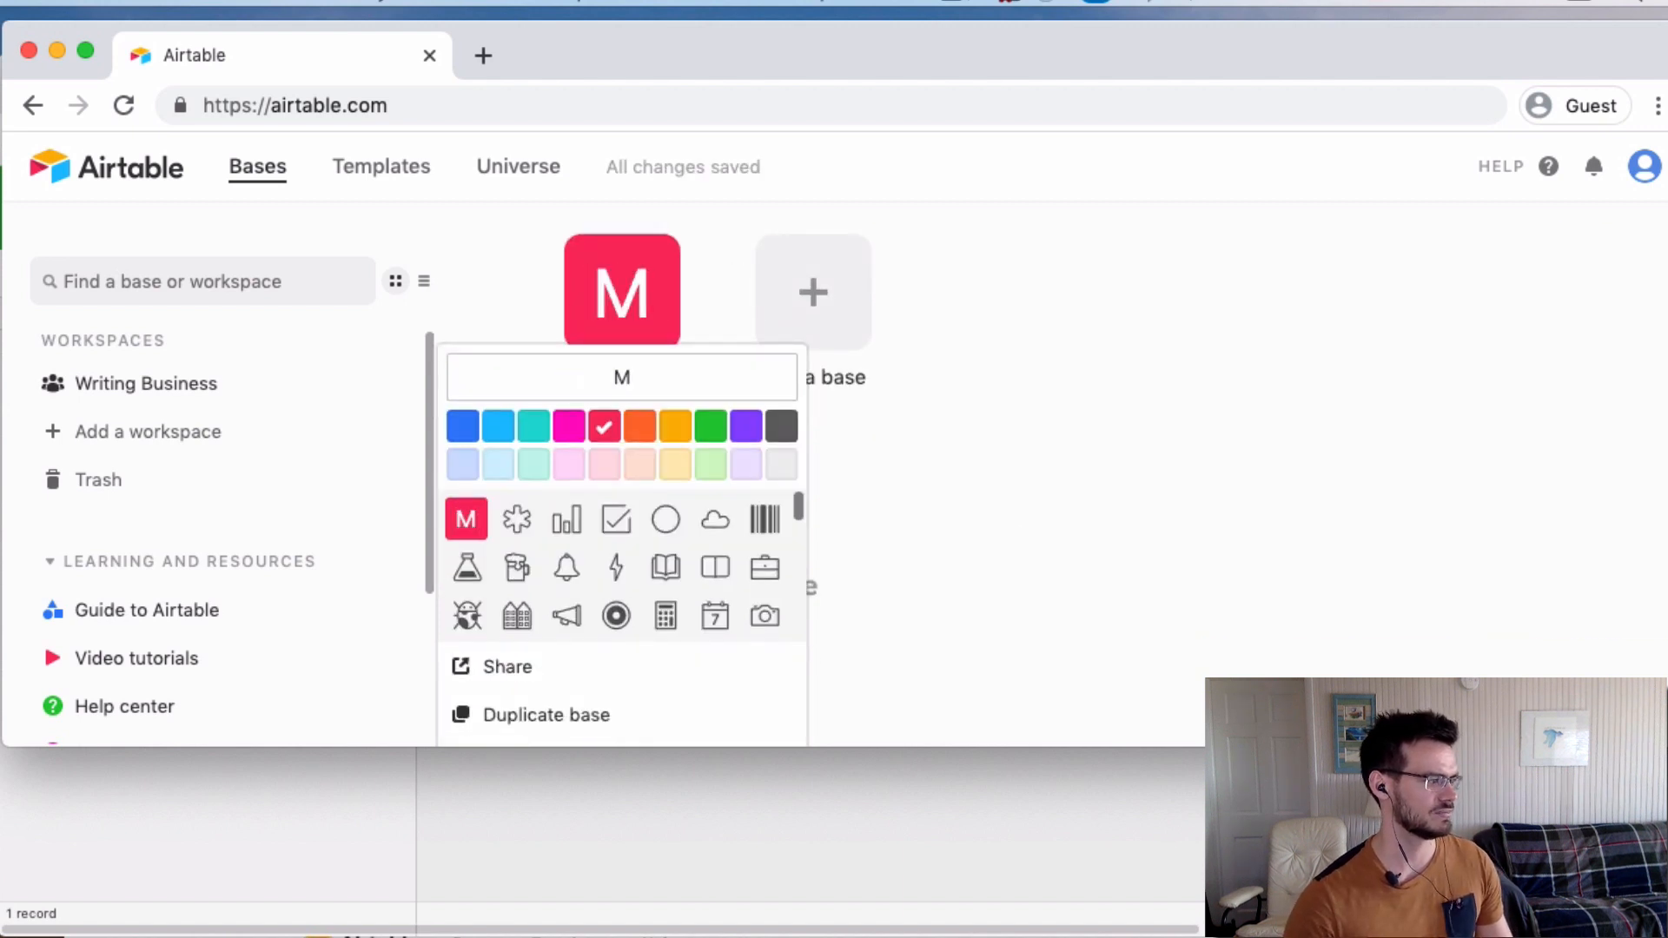
text(arketing)
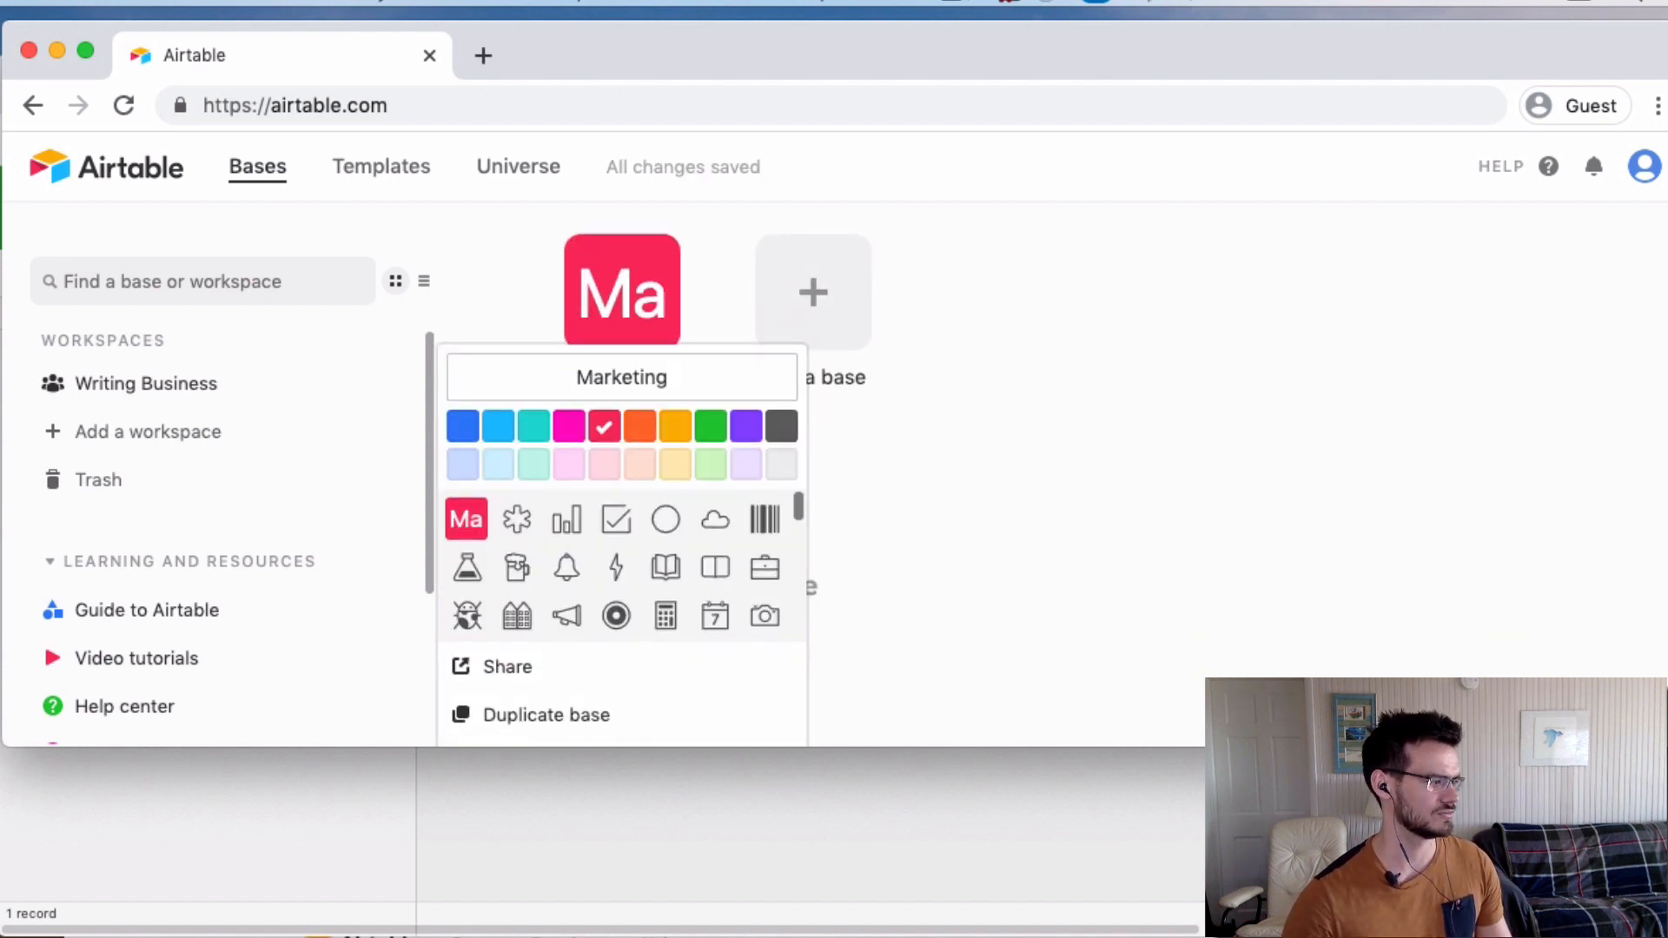
key(Return)
click(566, 616)
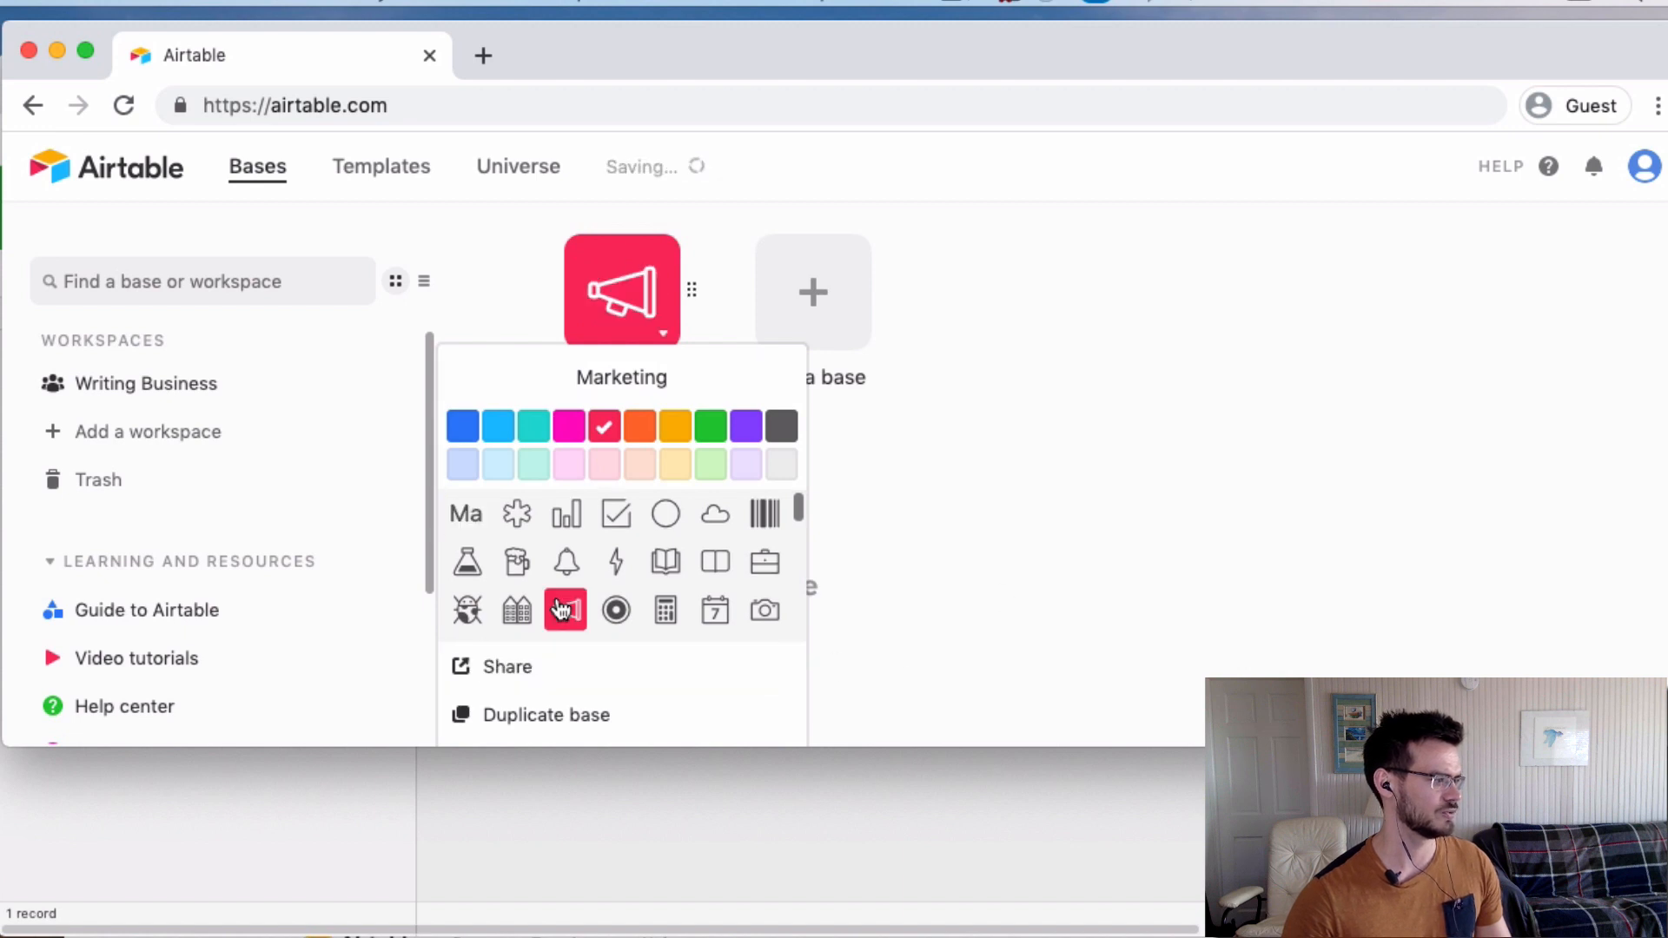
scroll(587, 574, down, 1)
scroll(588, 569, down, 2)
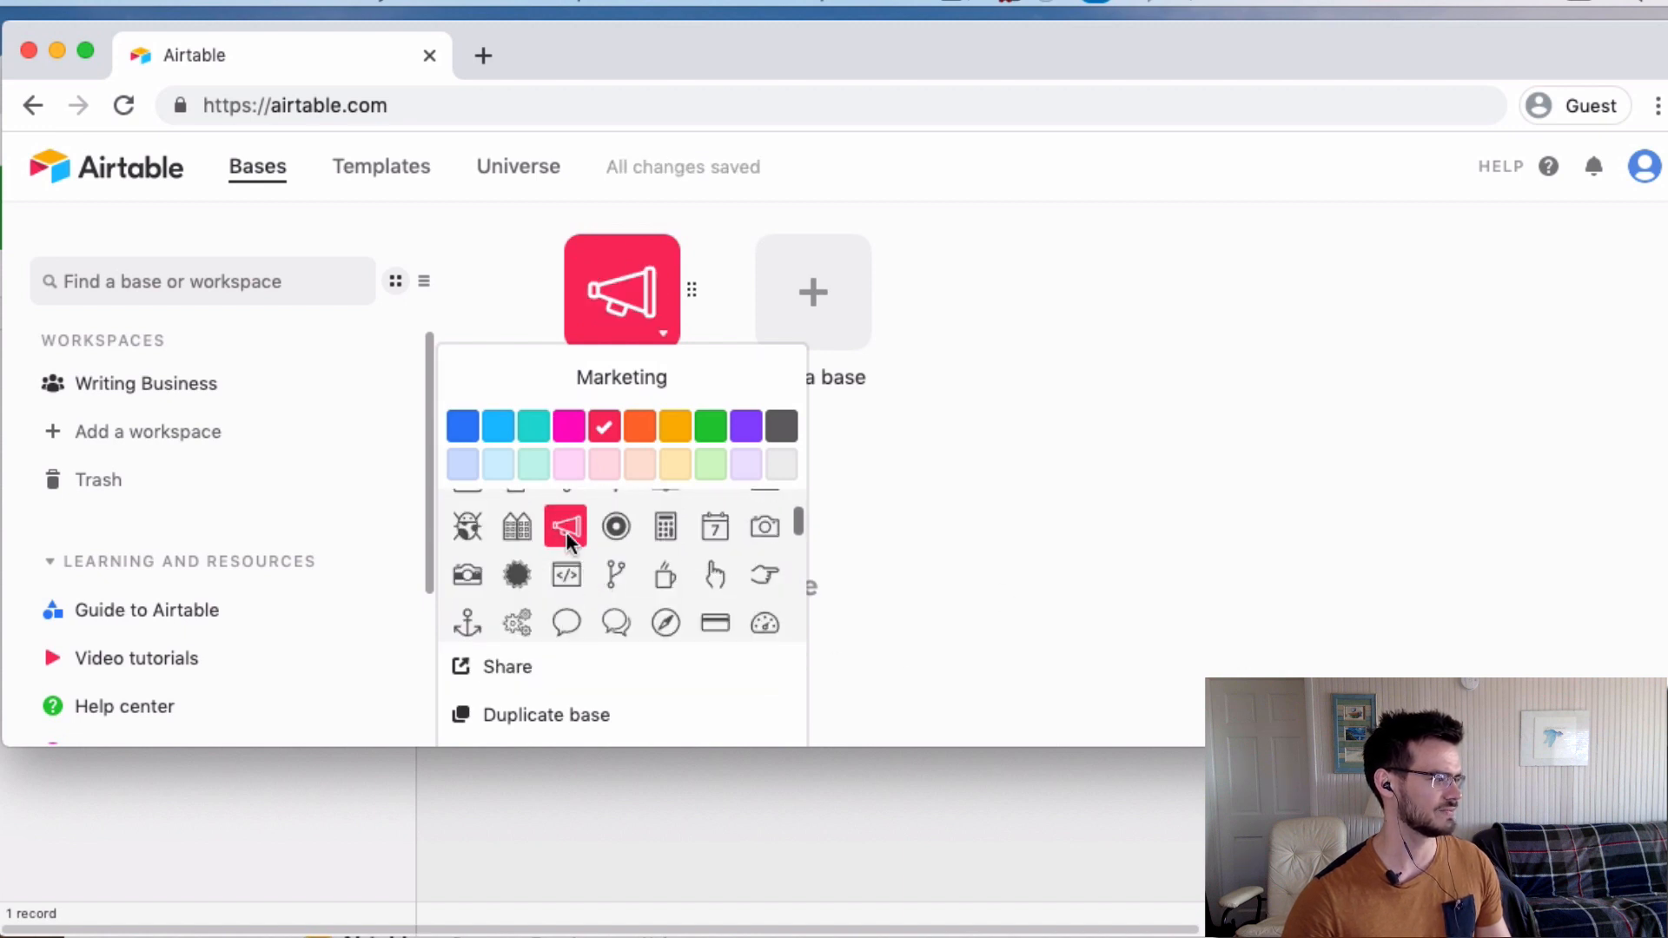
scroll(579, 682, down, 2)
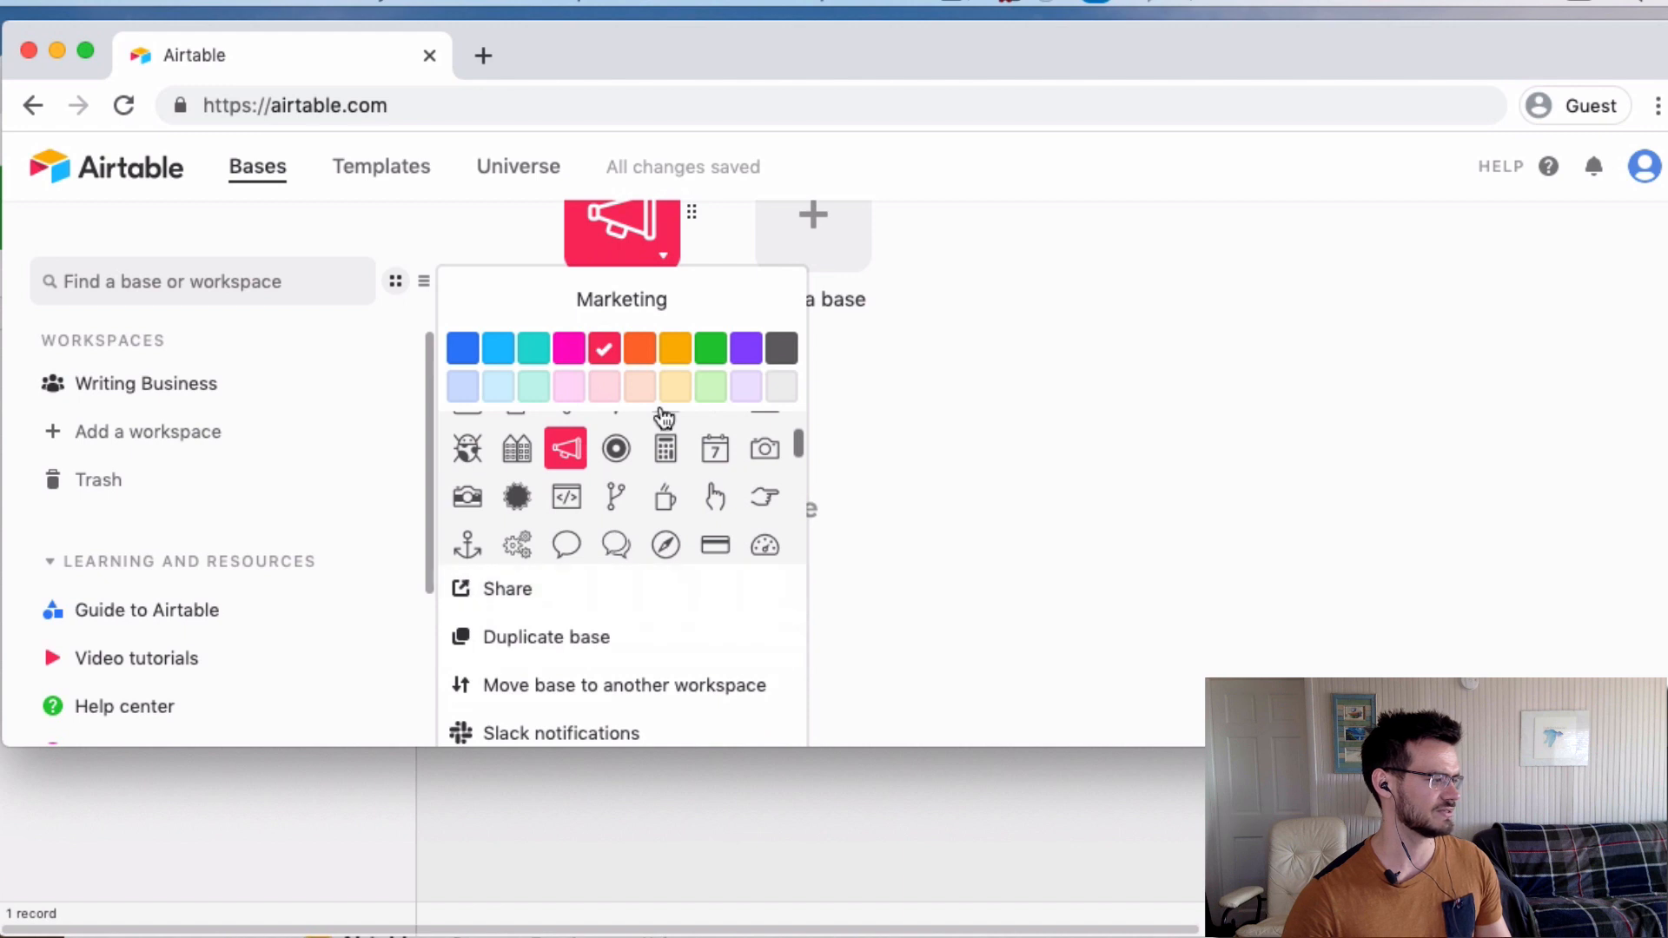
scroll(628, 637, down, 2)
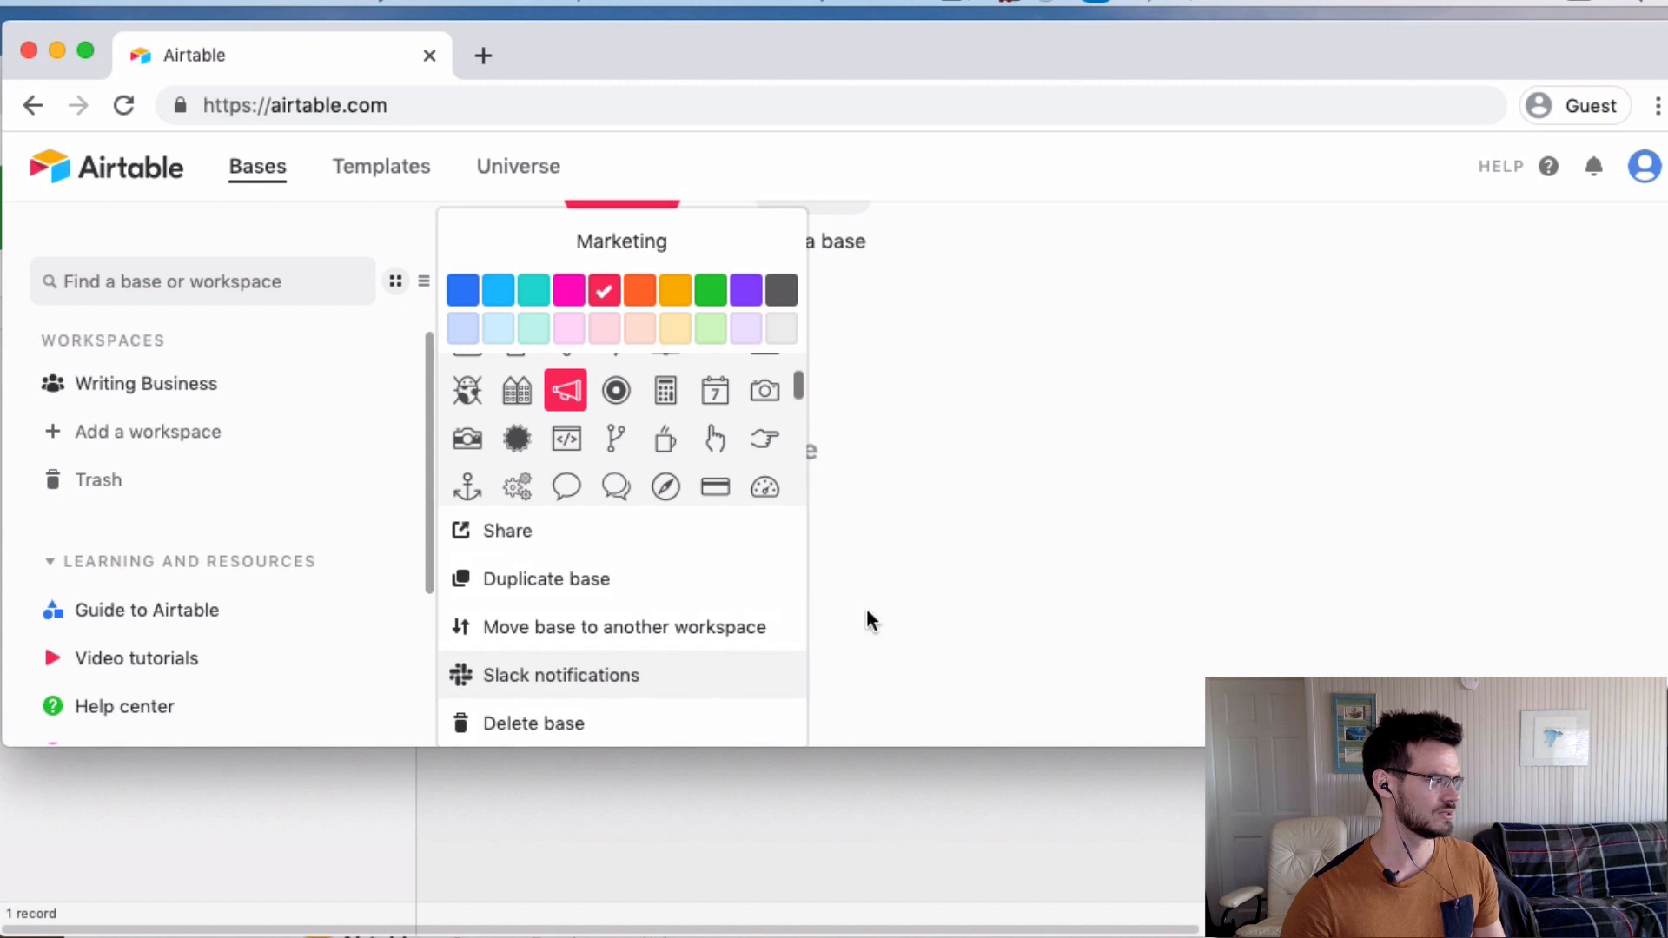
click(833, 559)
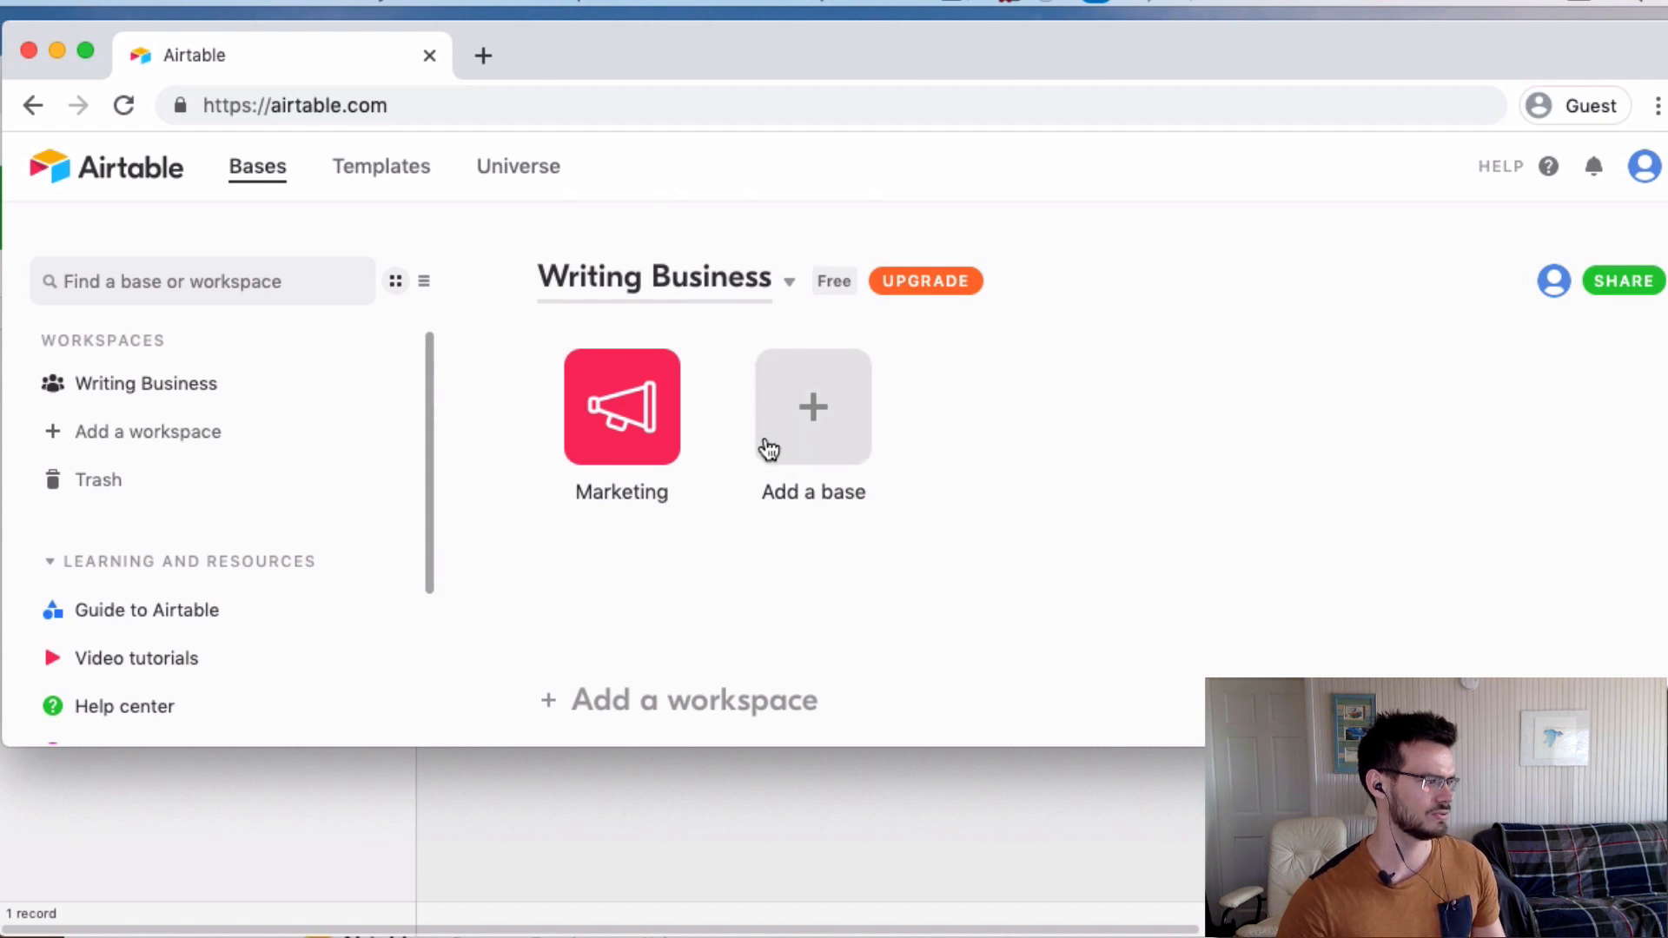
Create a blank purple base named Projects with a pencil icon.
click(775, 436)
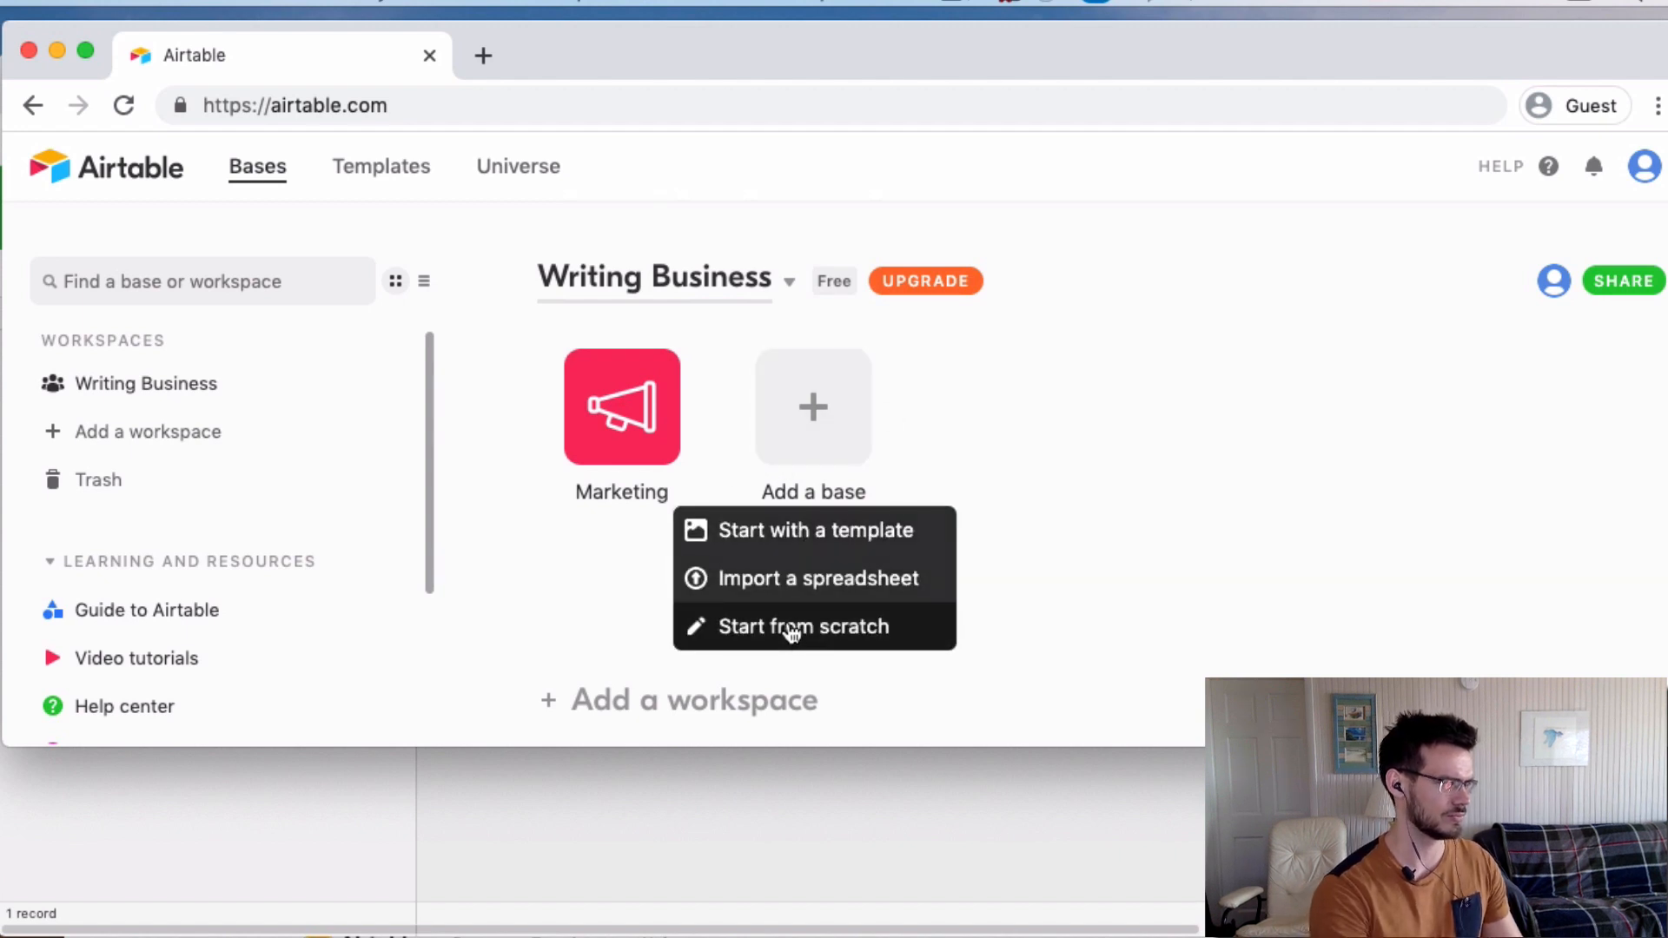
click(789, 628)
text(Projects)
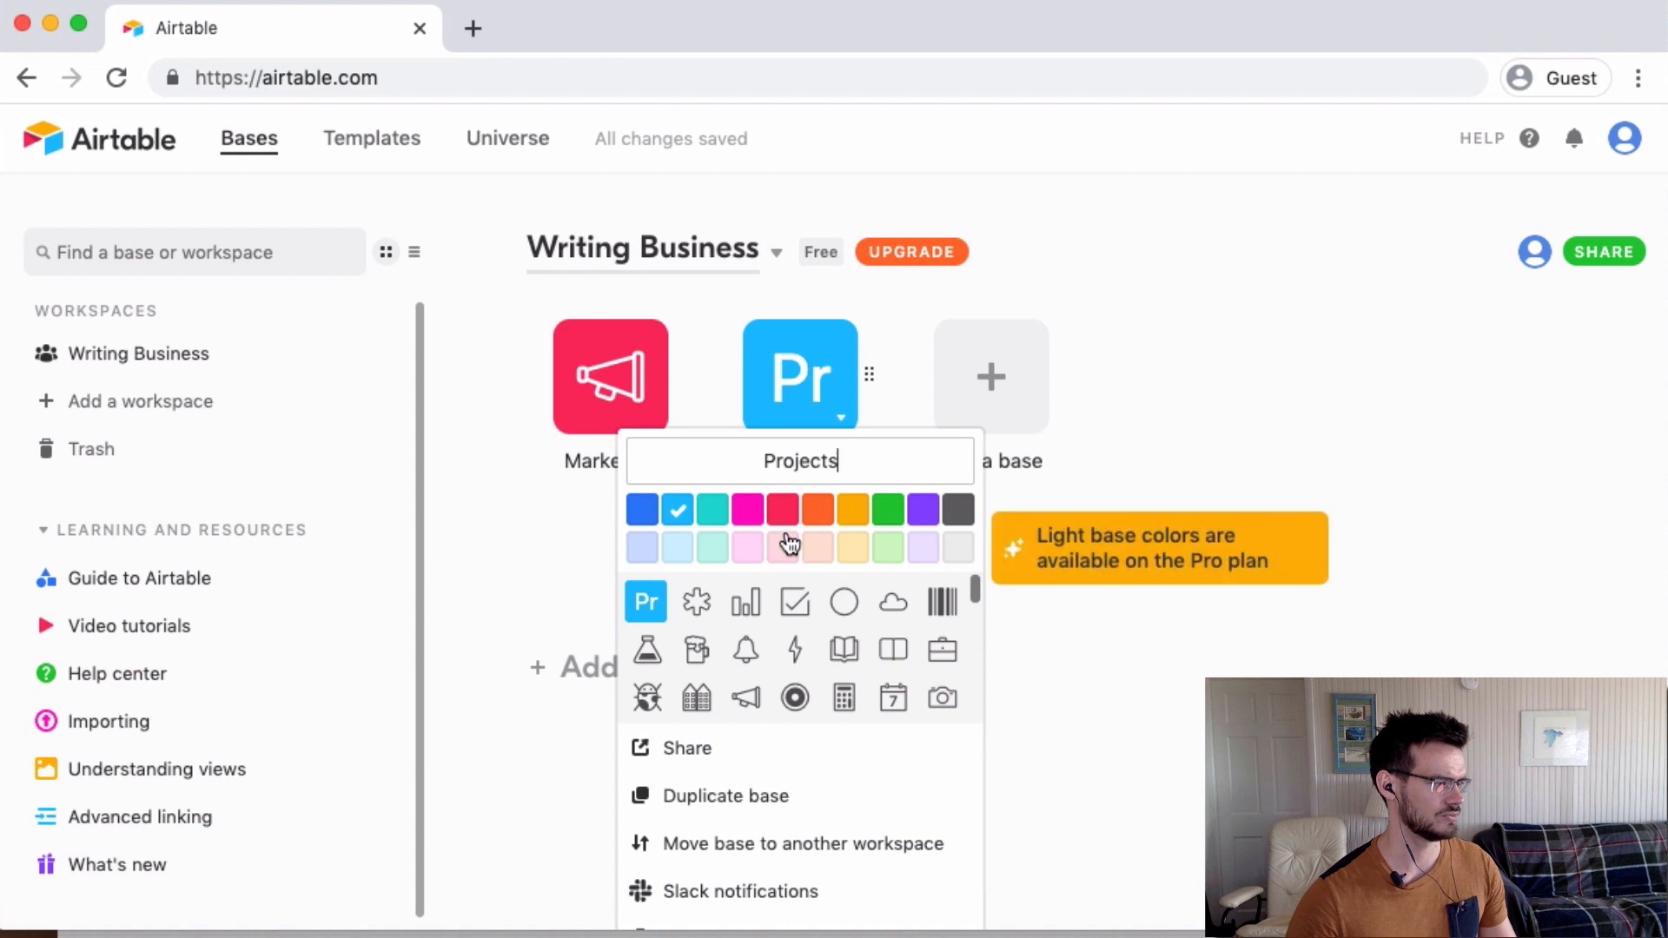
click(923, 510)
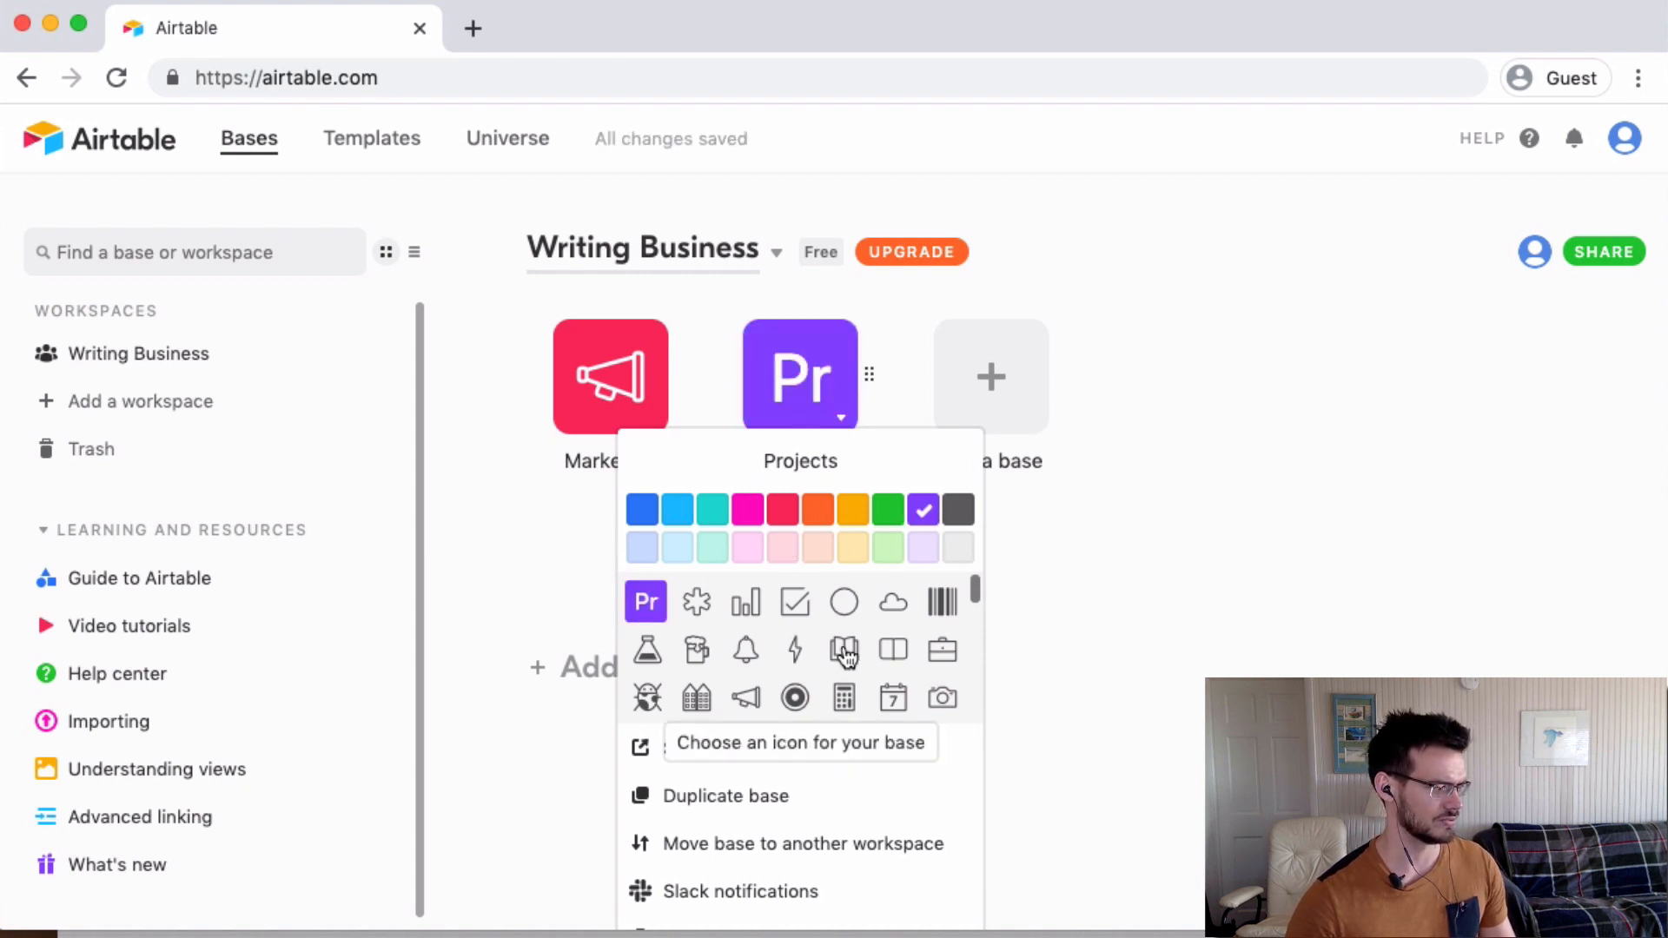
scroll(845, 656, down, 5)
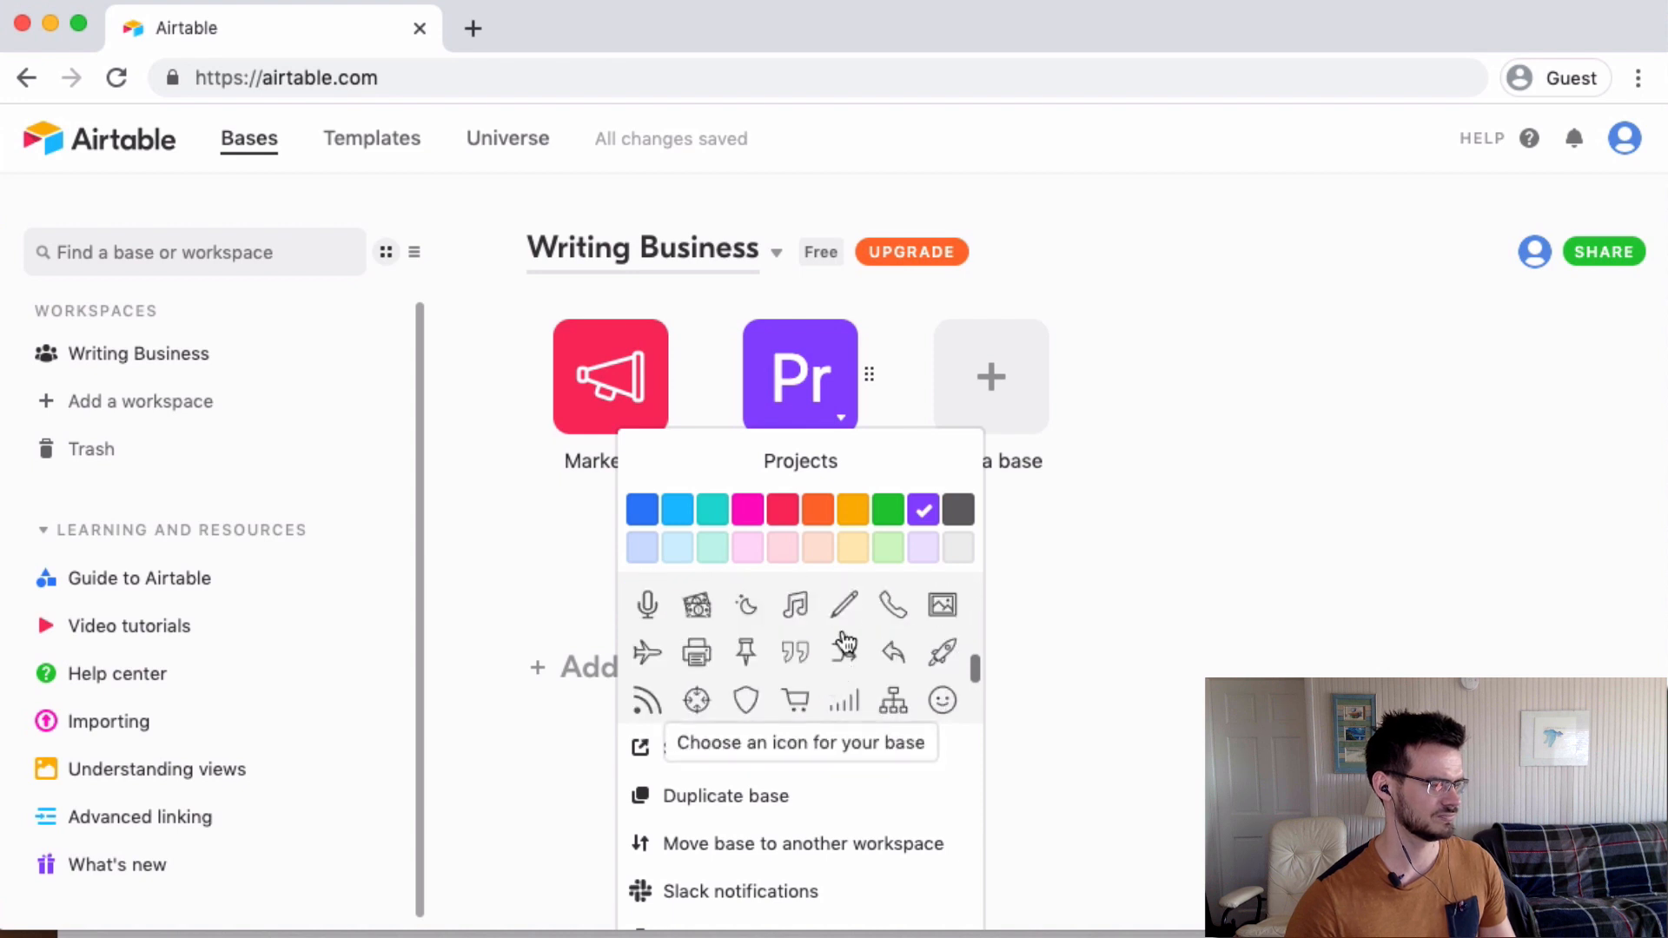
click(843, 603)
click(1113, 577)
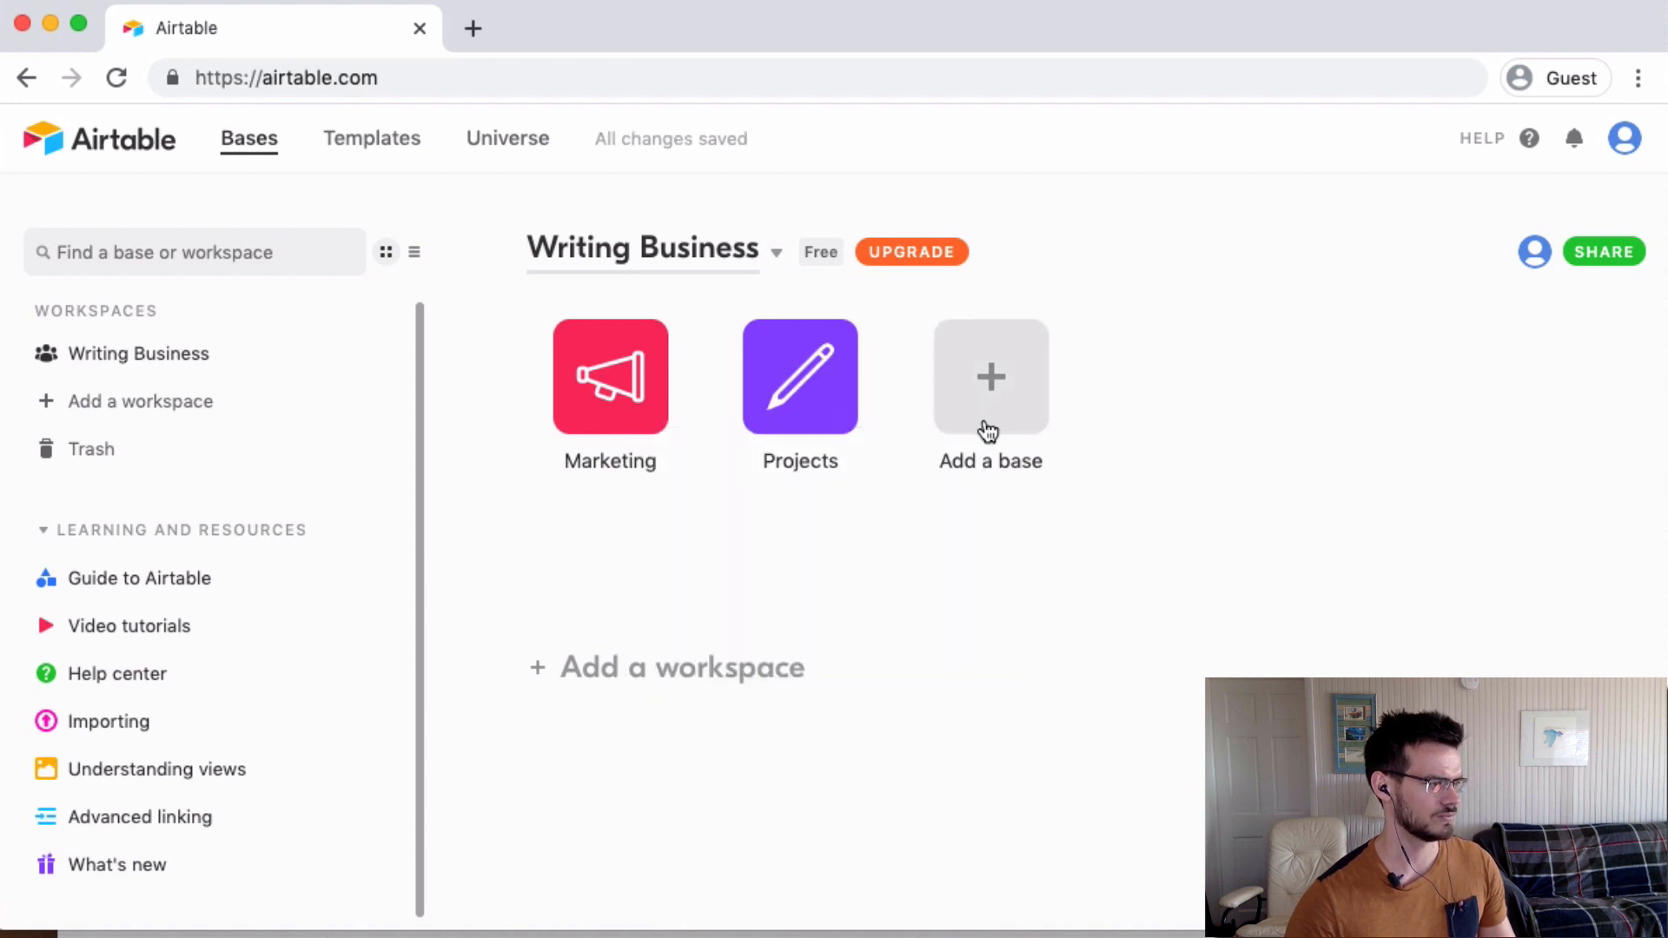
Create a blank pink base named Team with a people icon.
click(988, 430)
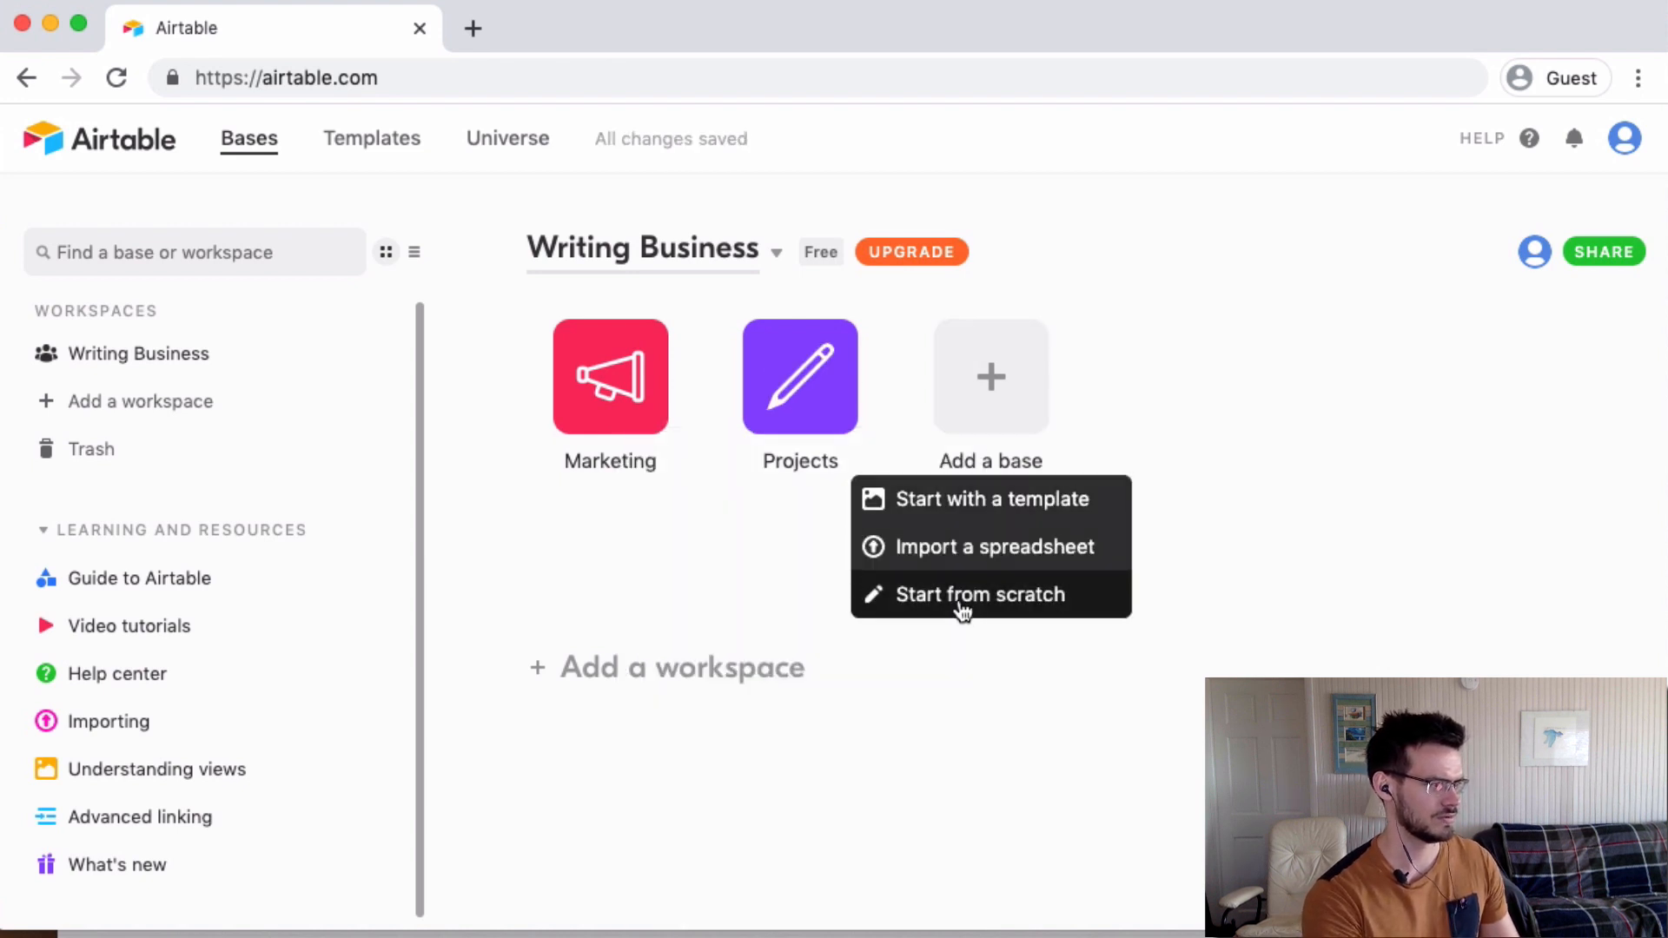
click(963, 611)
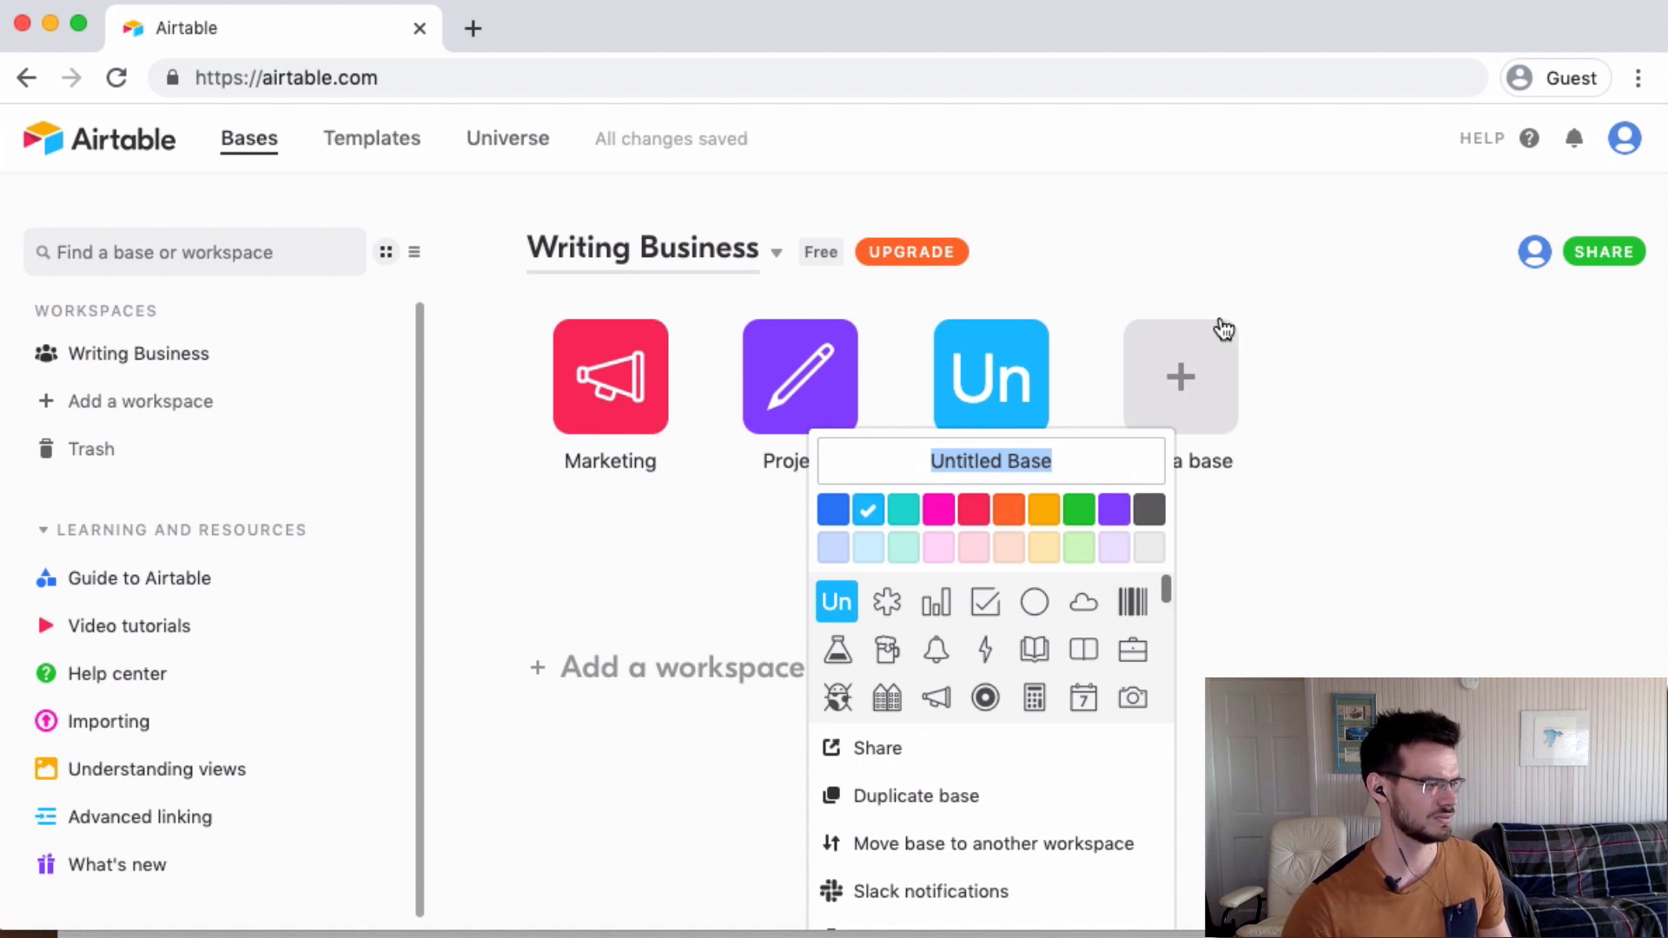
text(Team)
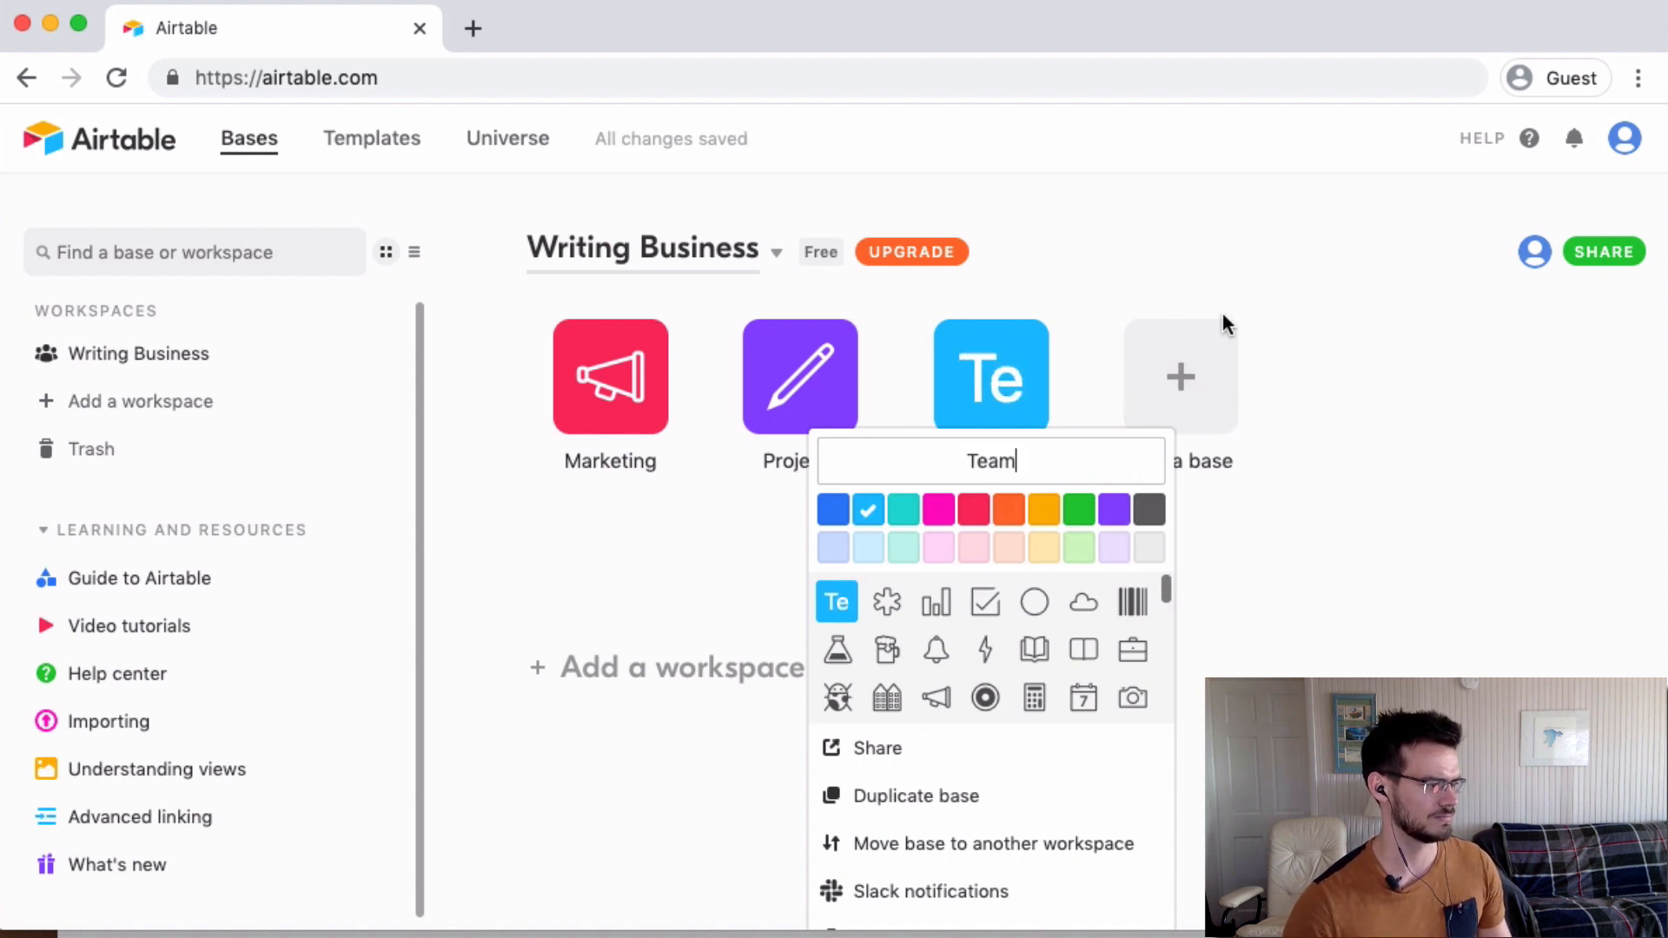
click(938, 510)
scroll(947, 625, down, 1)
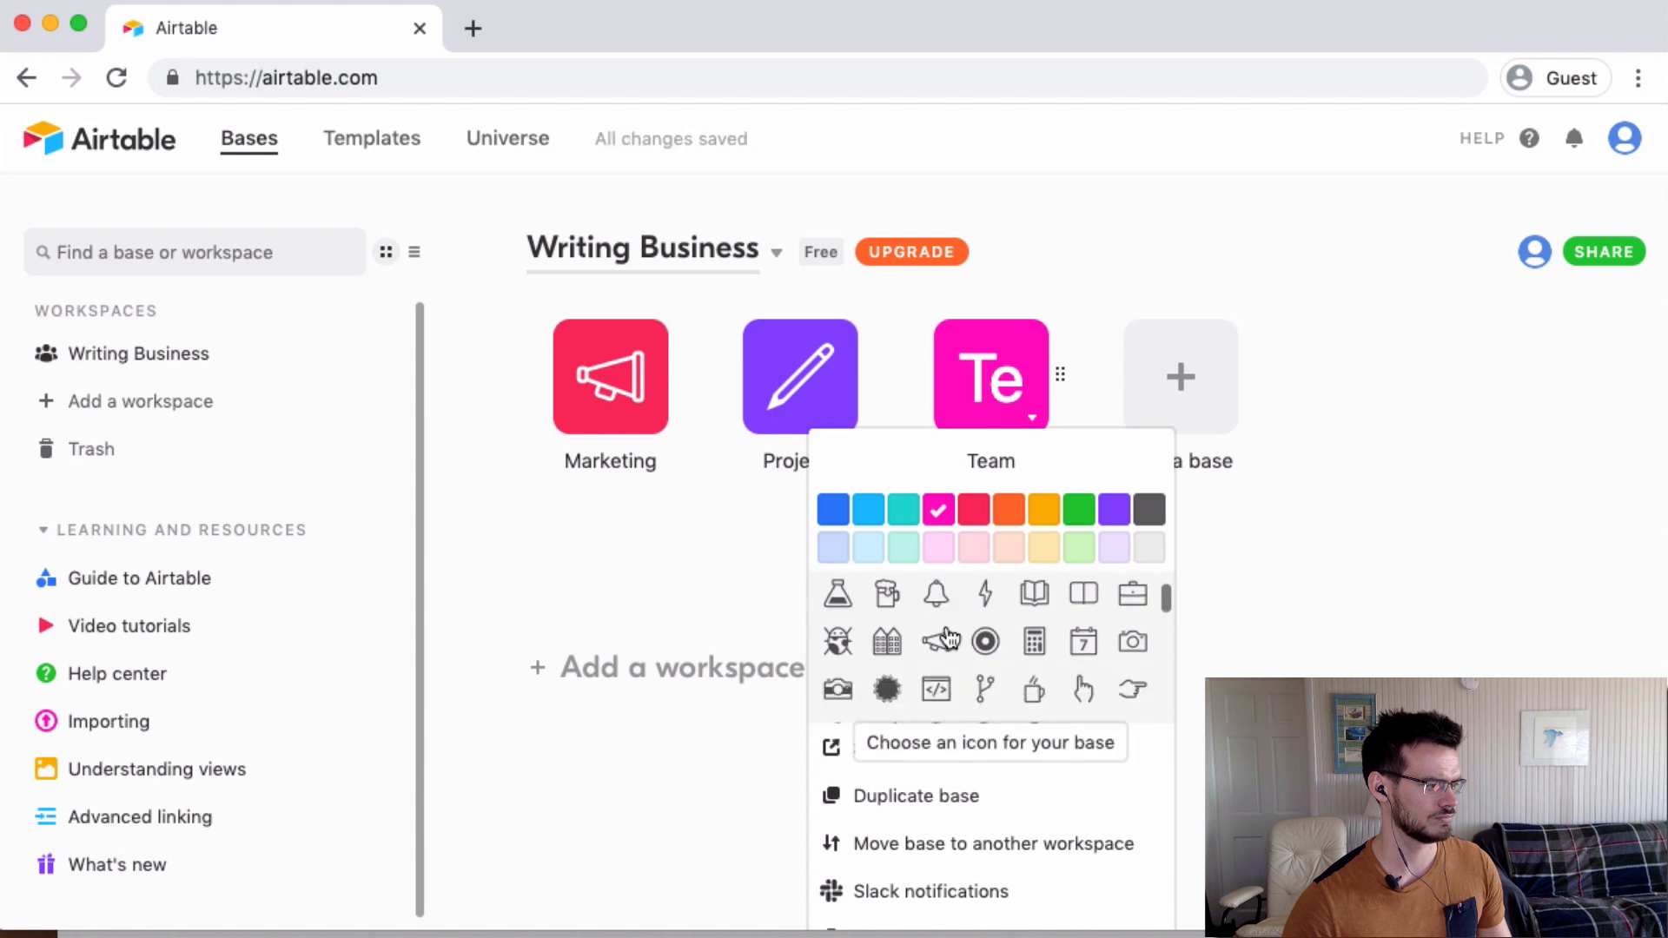
scroll(949, 647, down, 5)
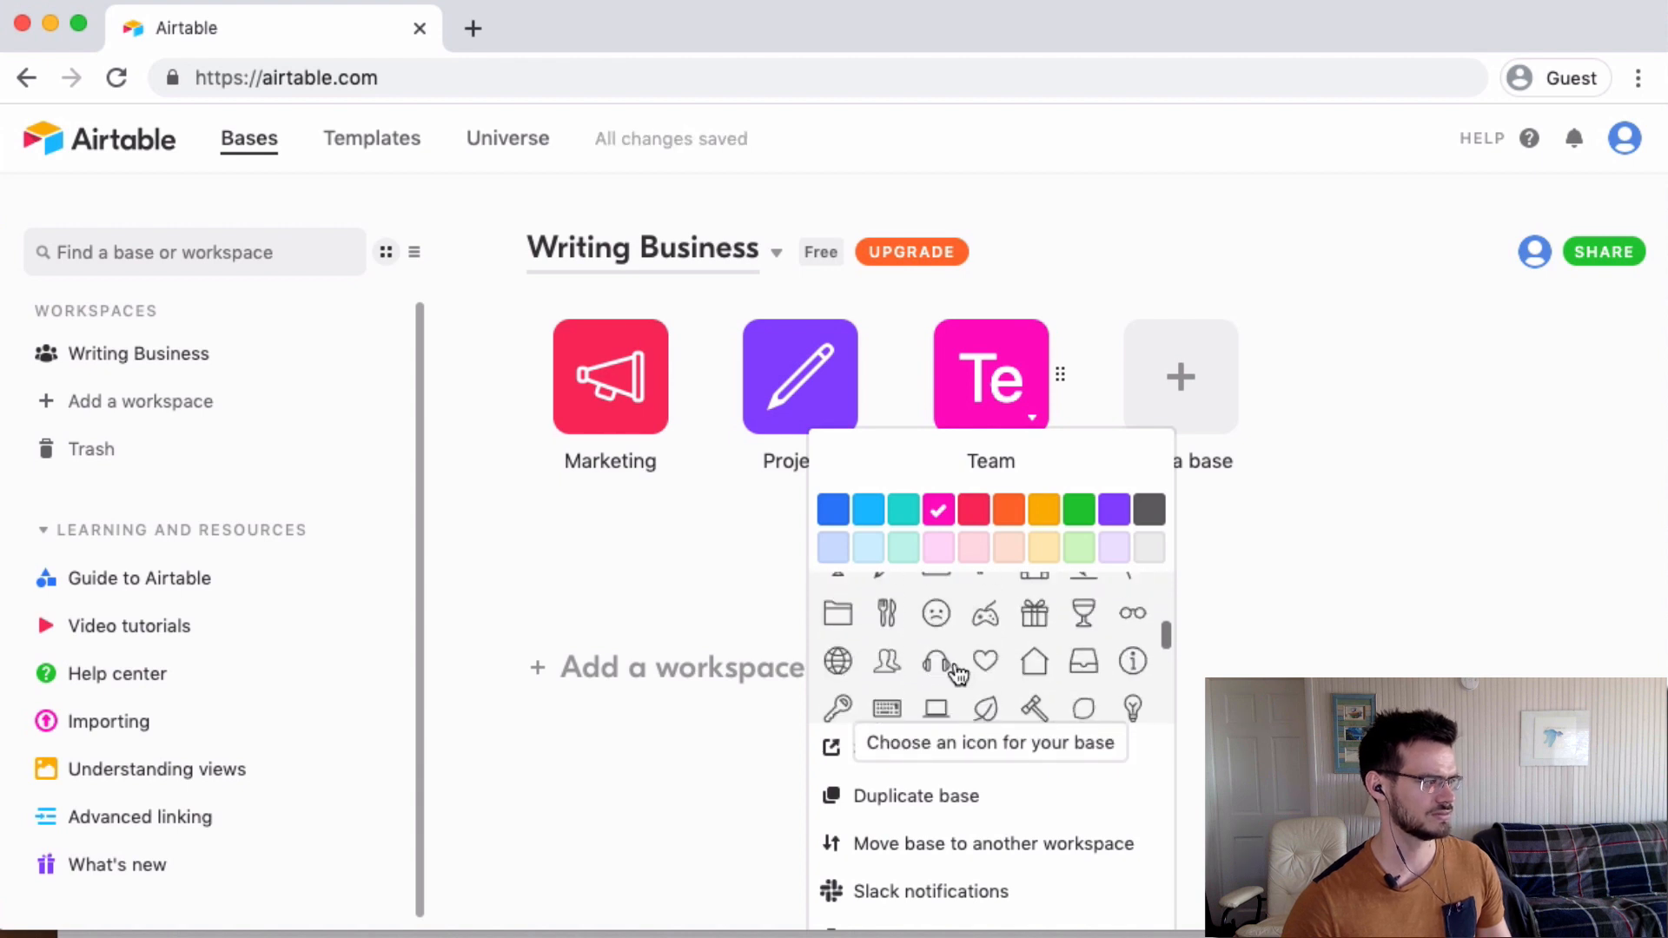
click(887, 664)
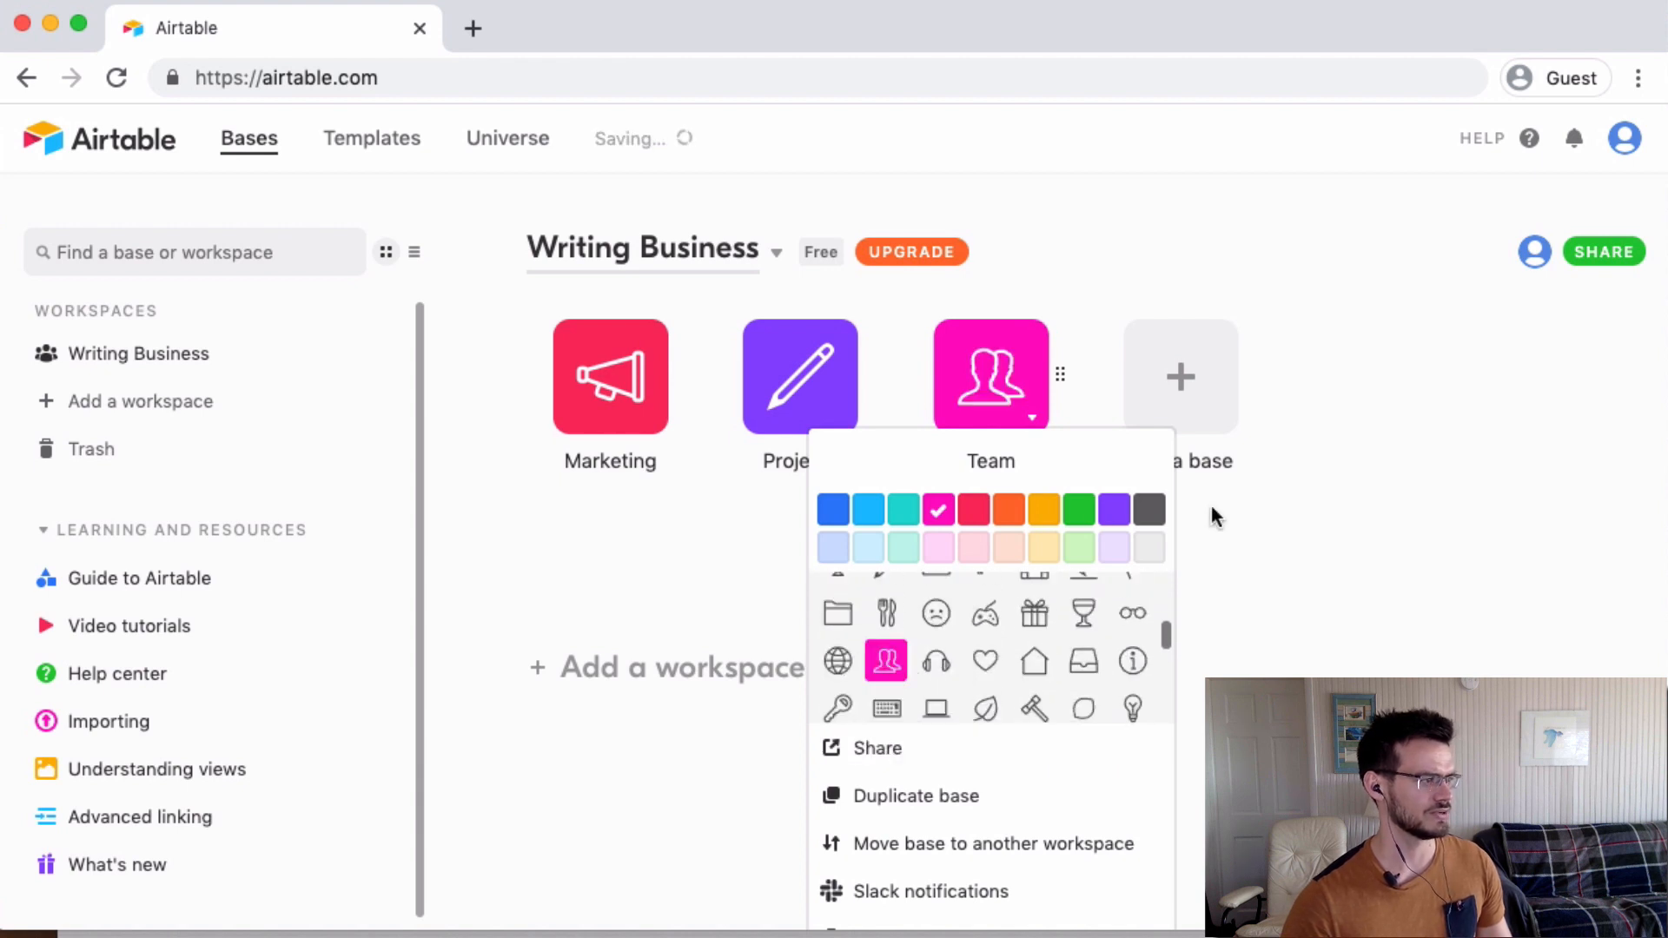
click(1265, 619)
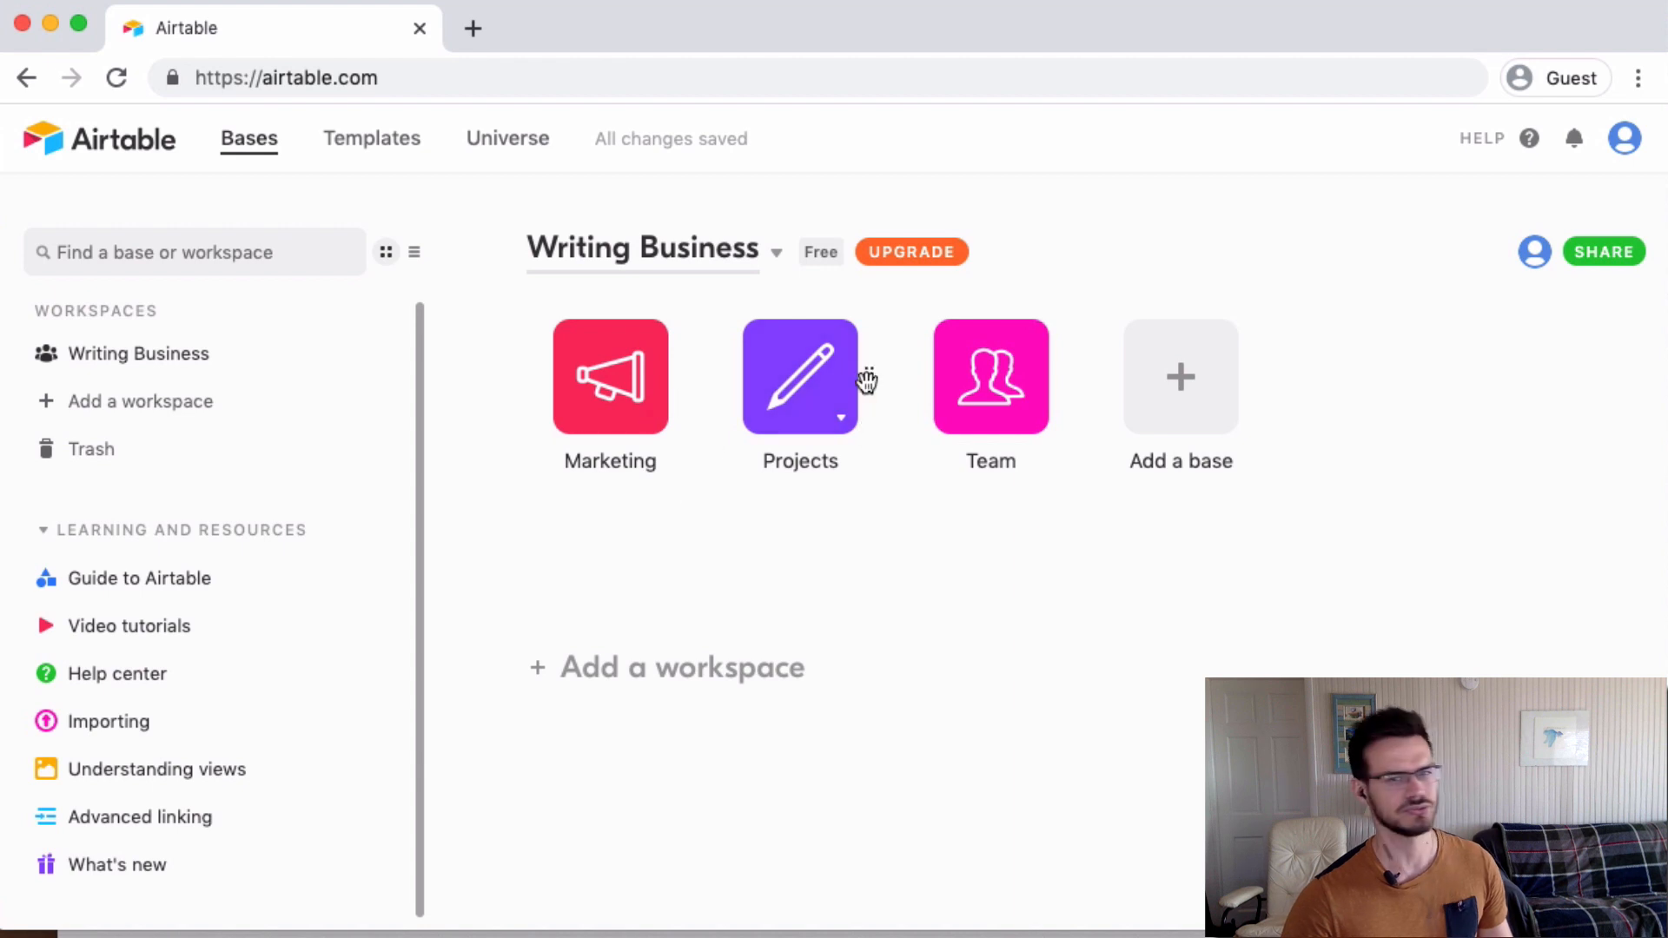
Move the Projects base to the first position, then toggle list view and back to grid view.
drag(867, 380, 669, 390)
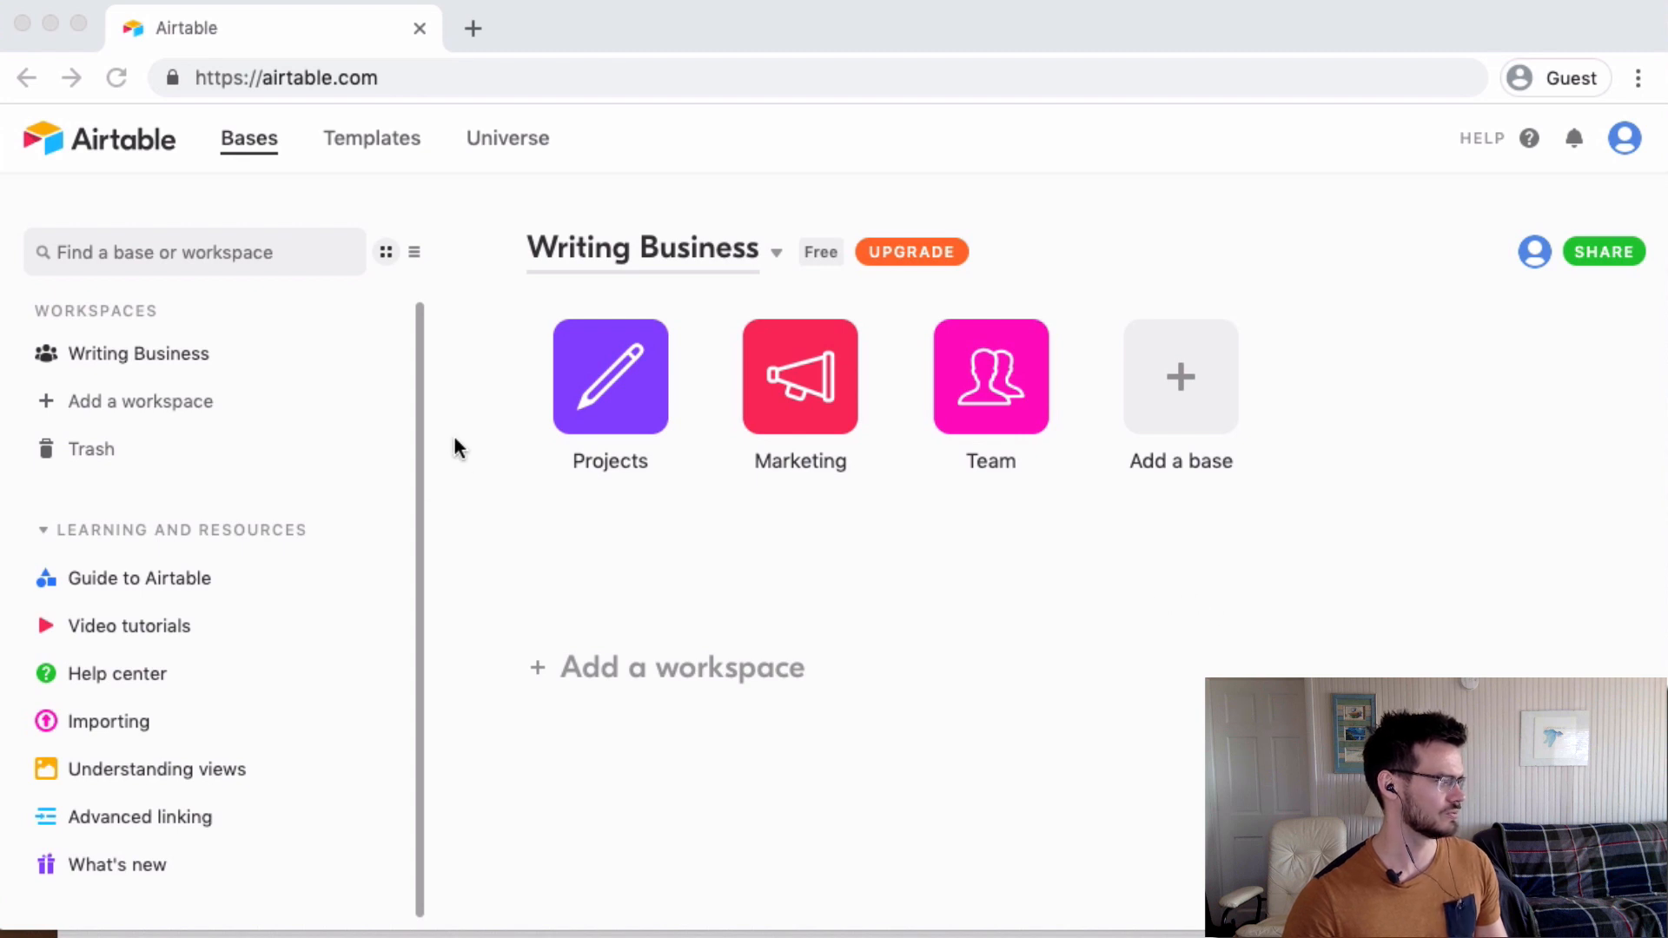
click(420, 239)
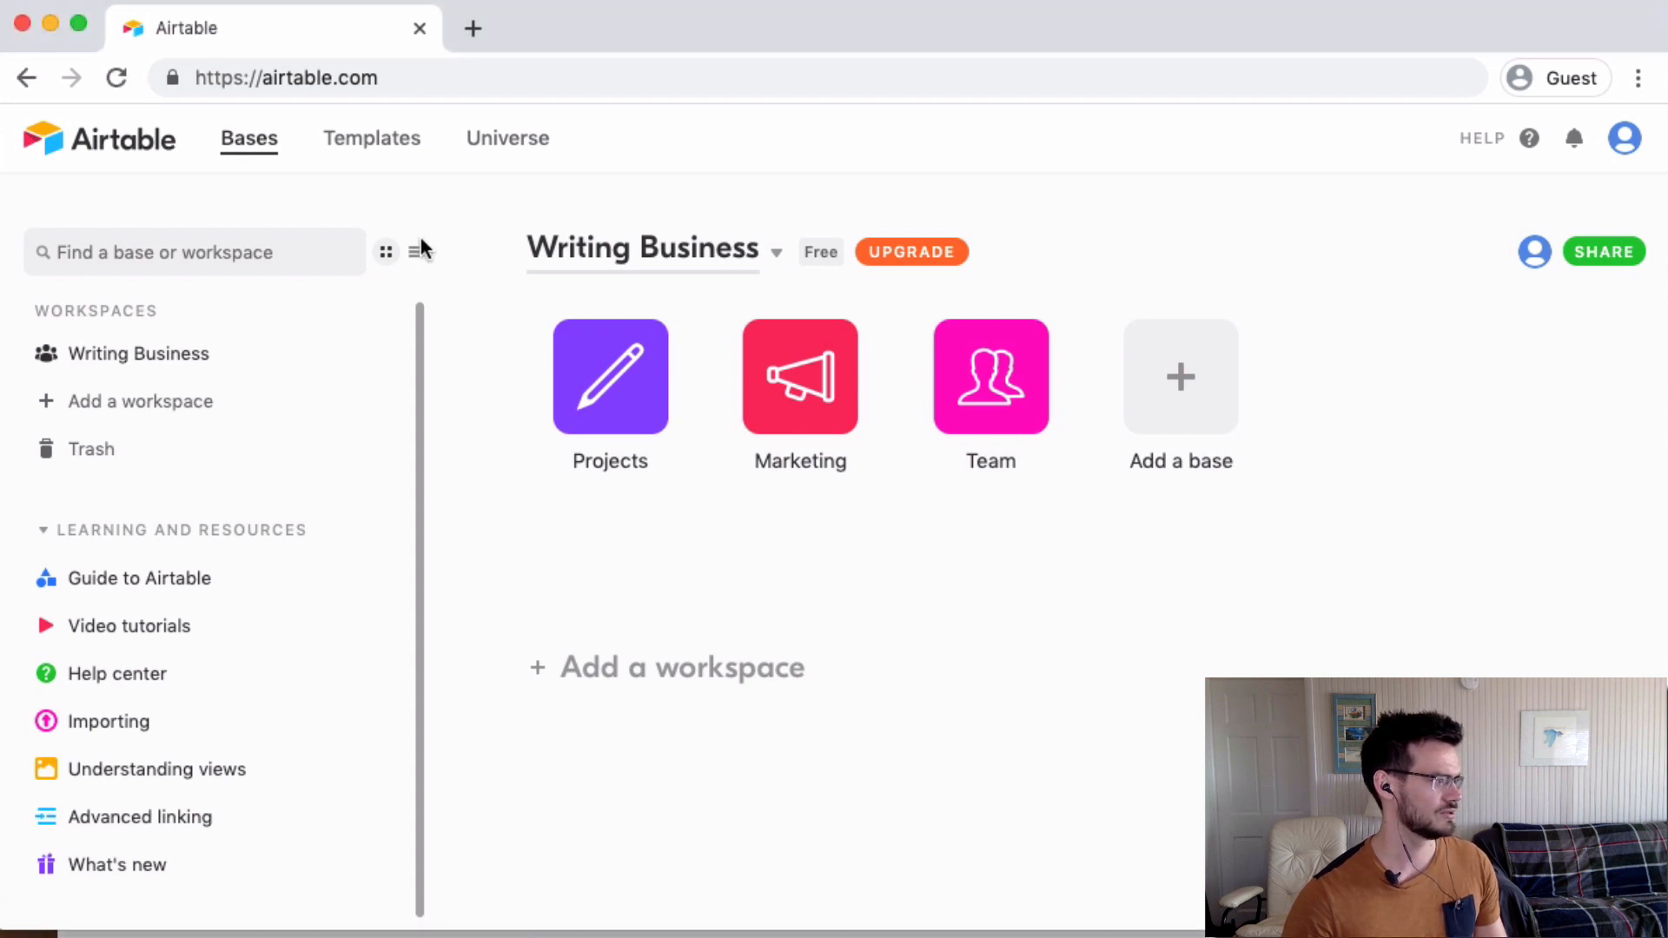
click(416, 252)
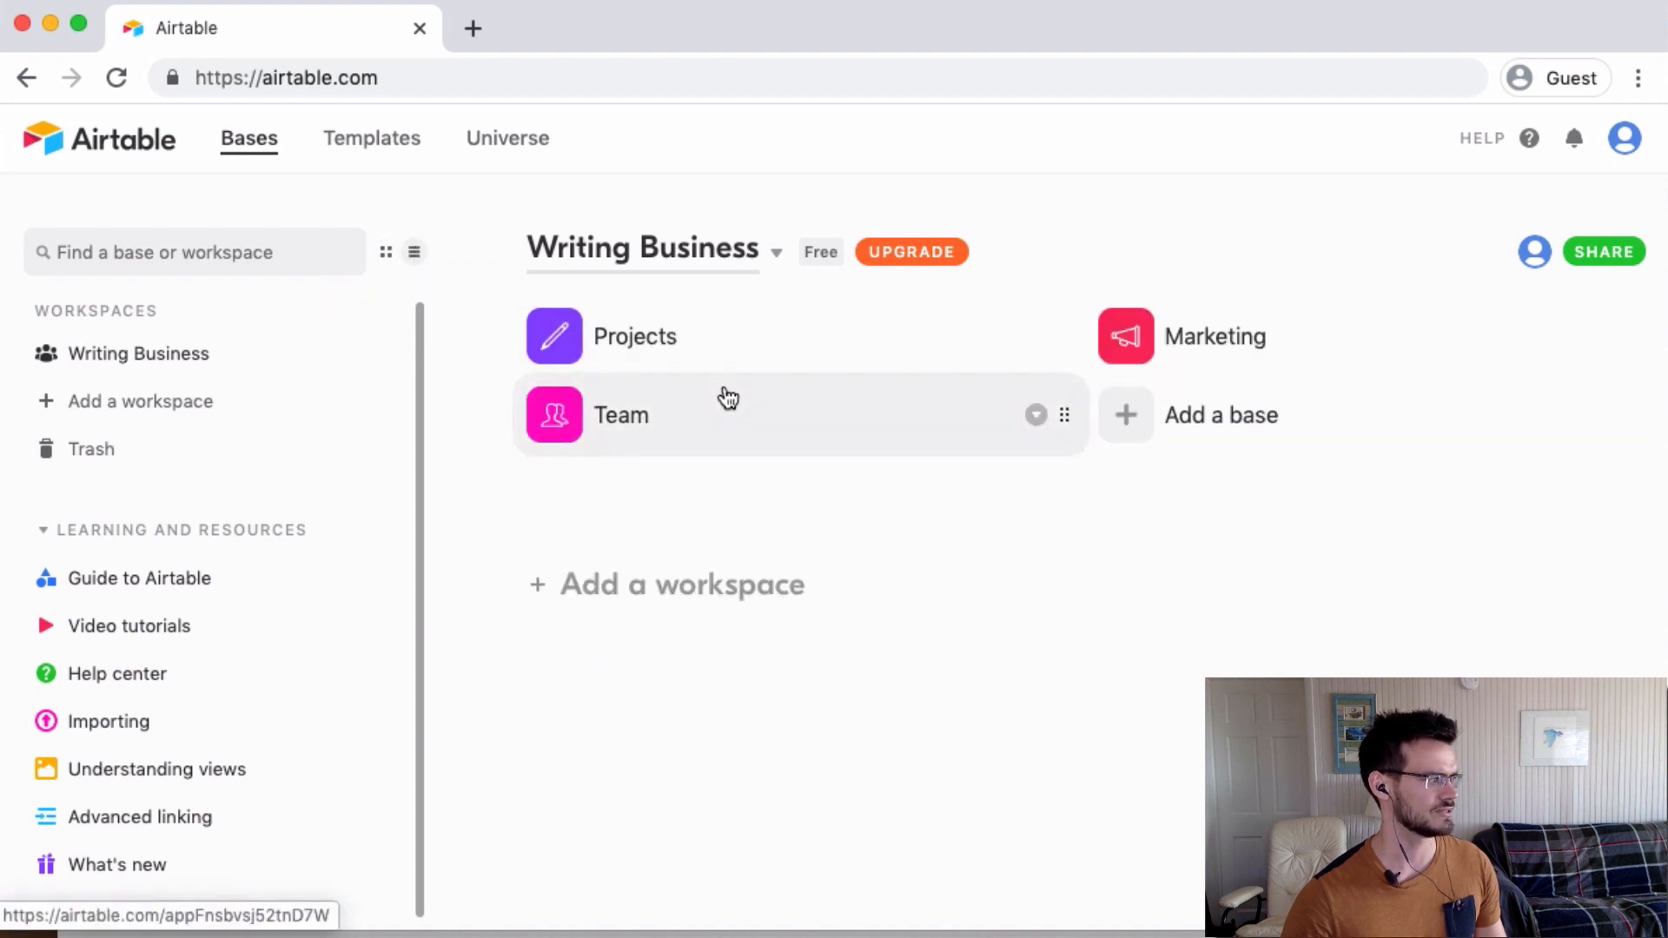
click(385, 252)
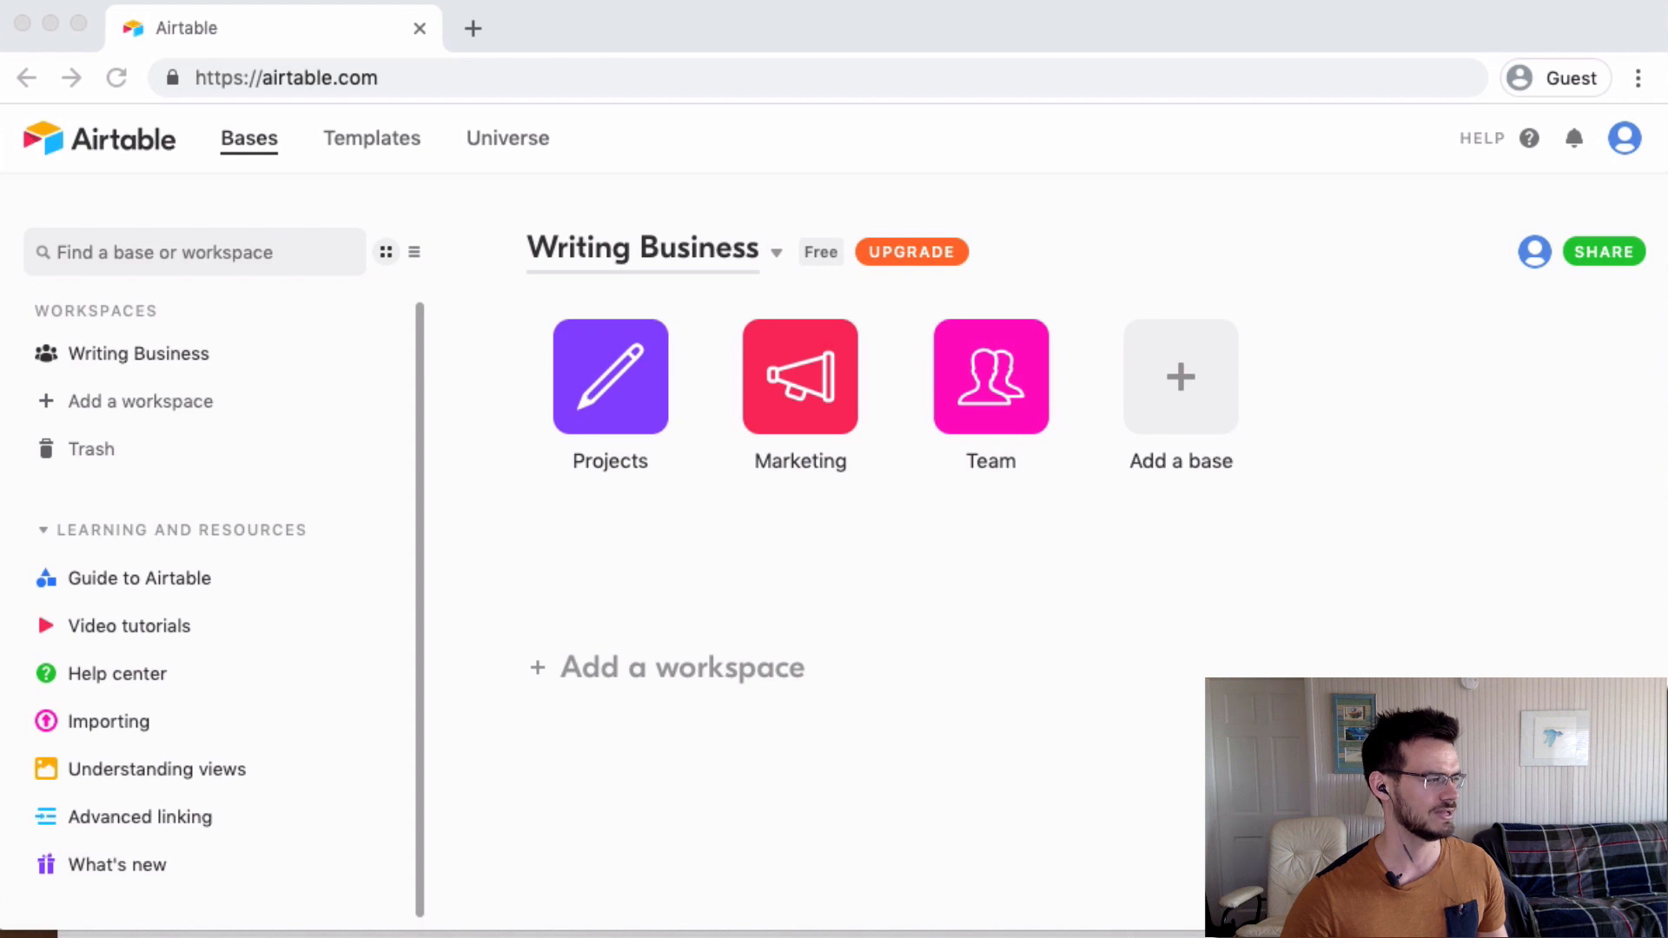
click(592, 406)
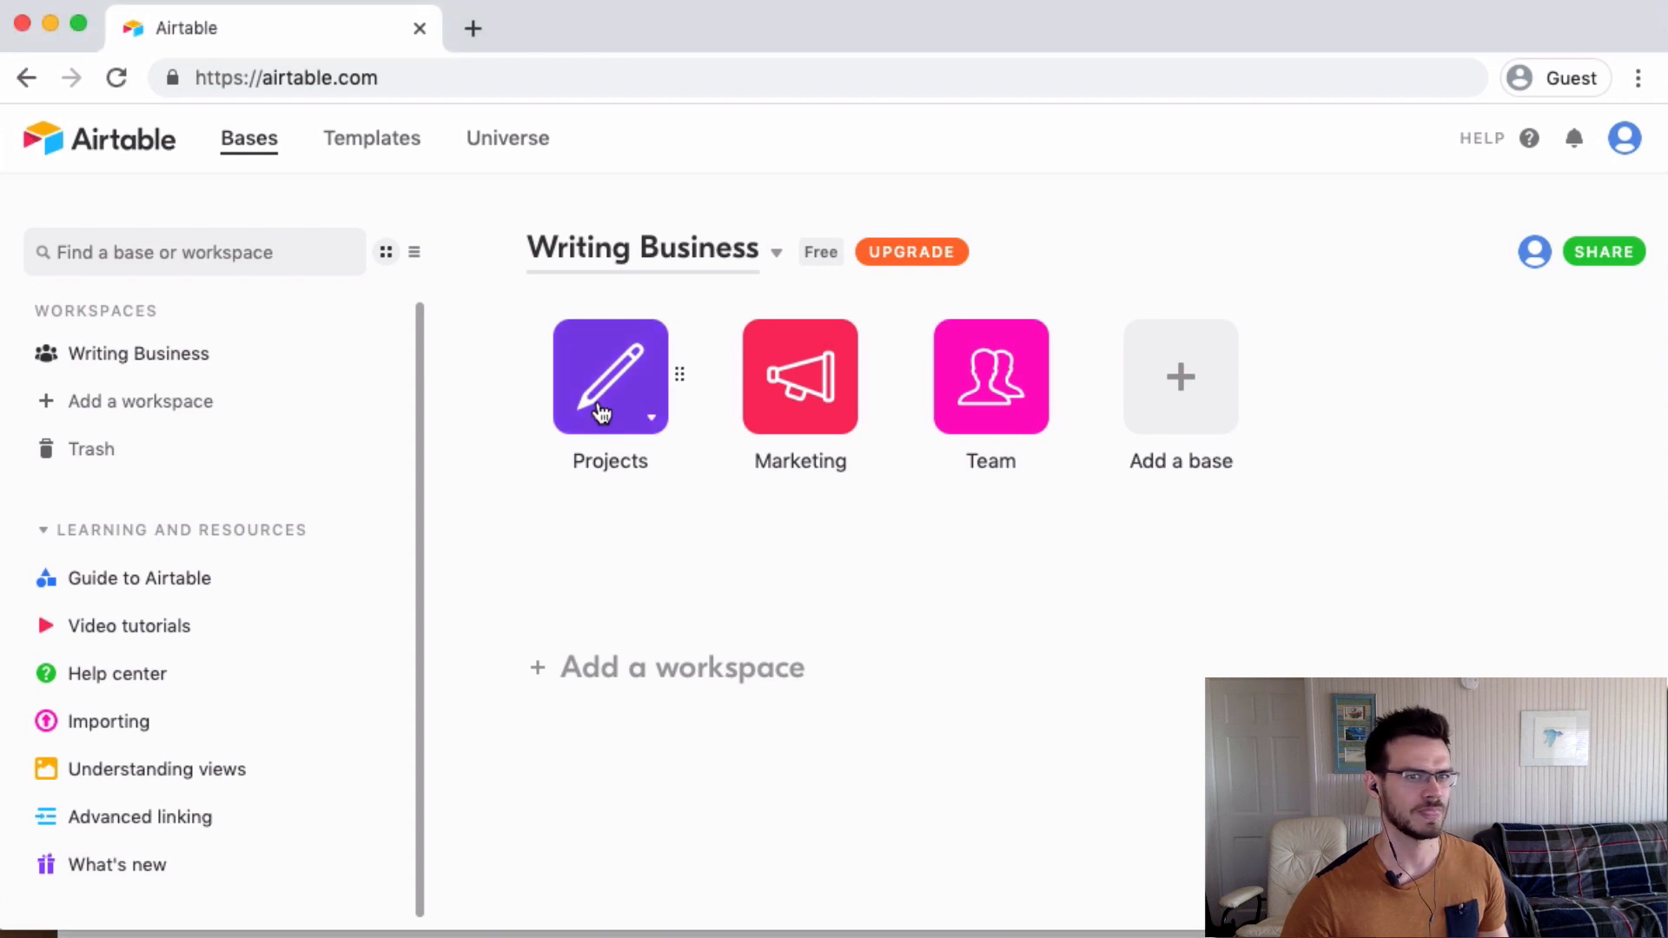
Open the Projects base to see Table 1 in Grid view.
click(717, 363)
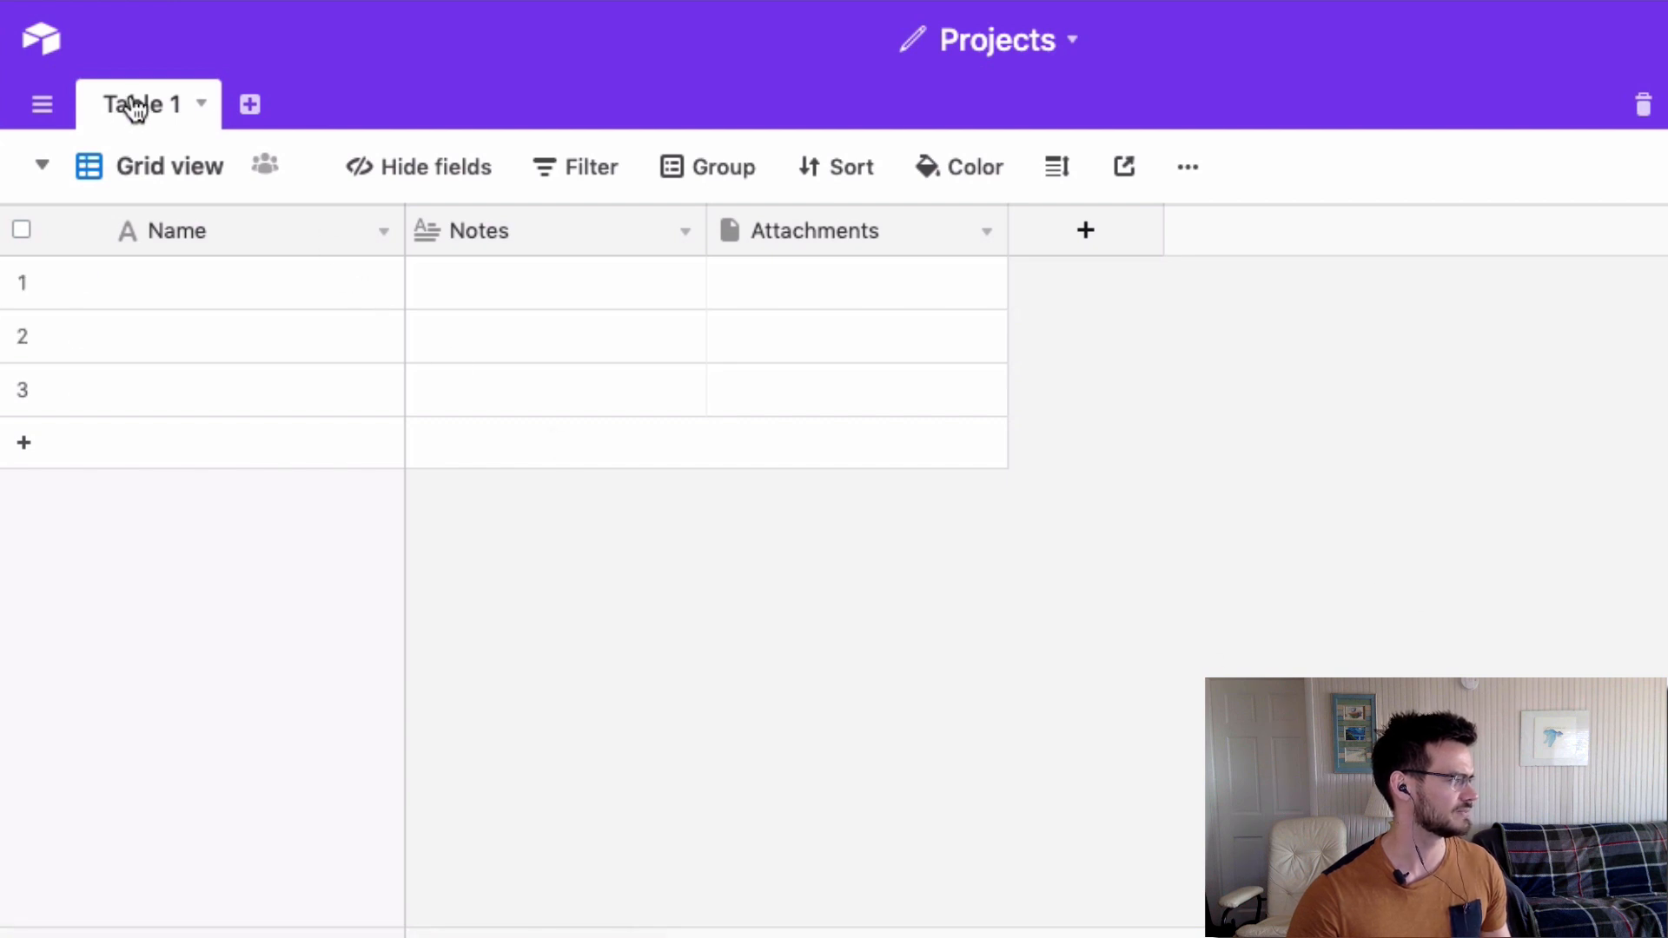
Give Table 1 the description 'Blurb'.
click(203, 106)
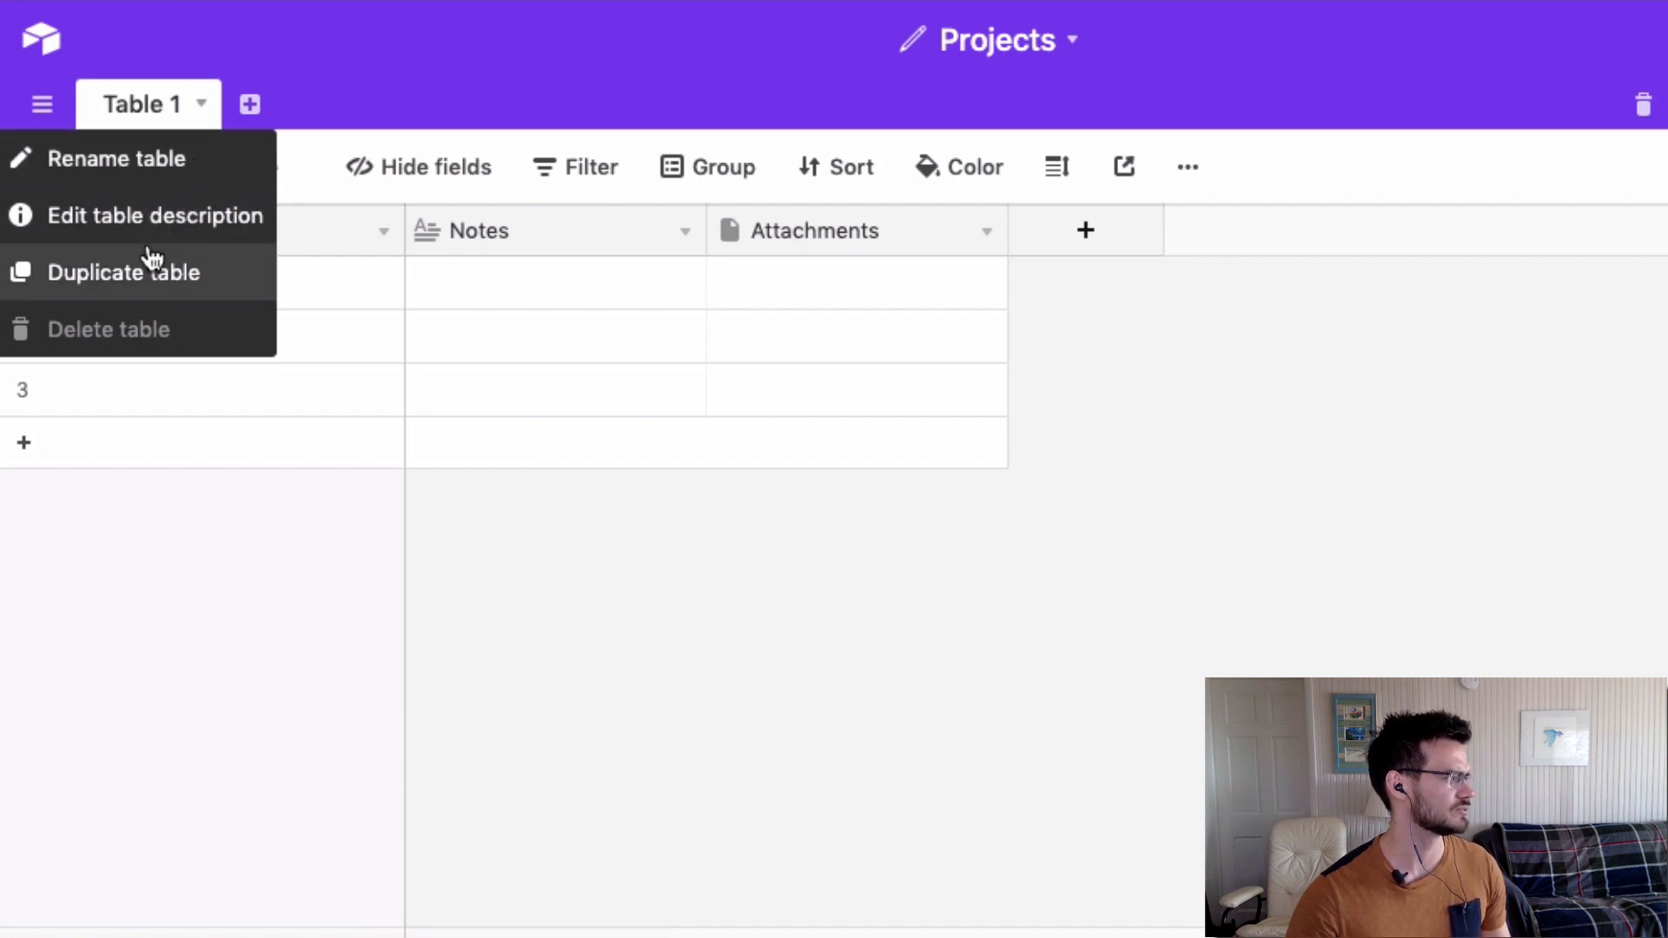
click(109, 230)
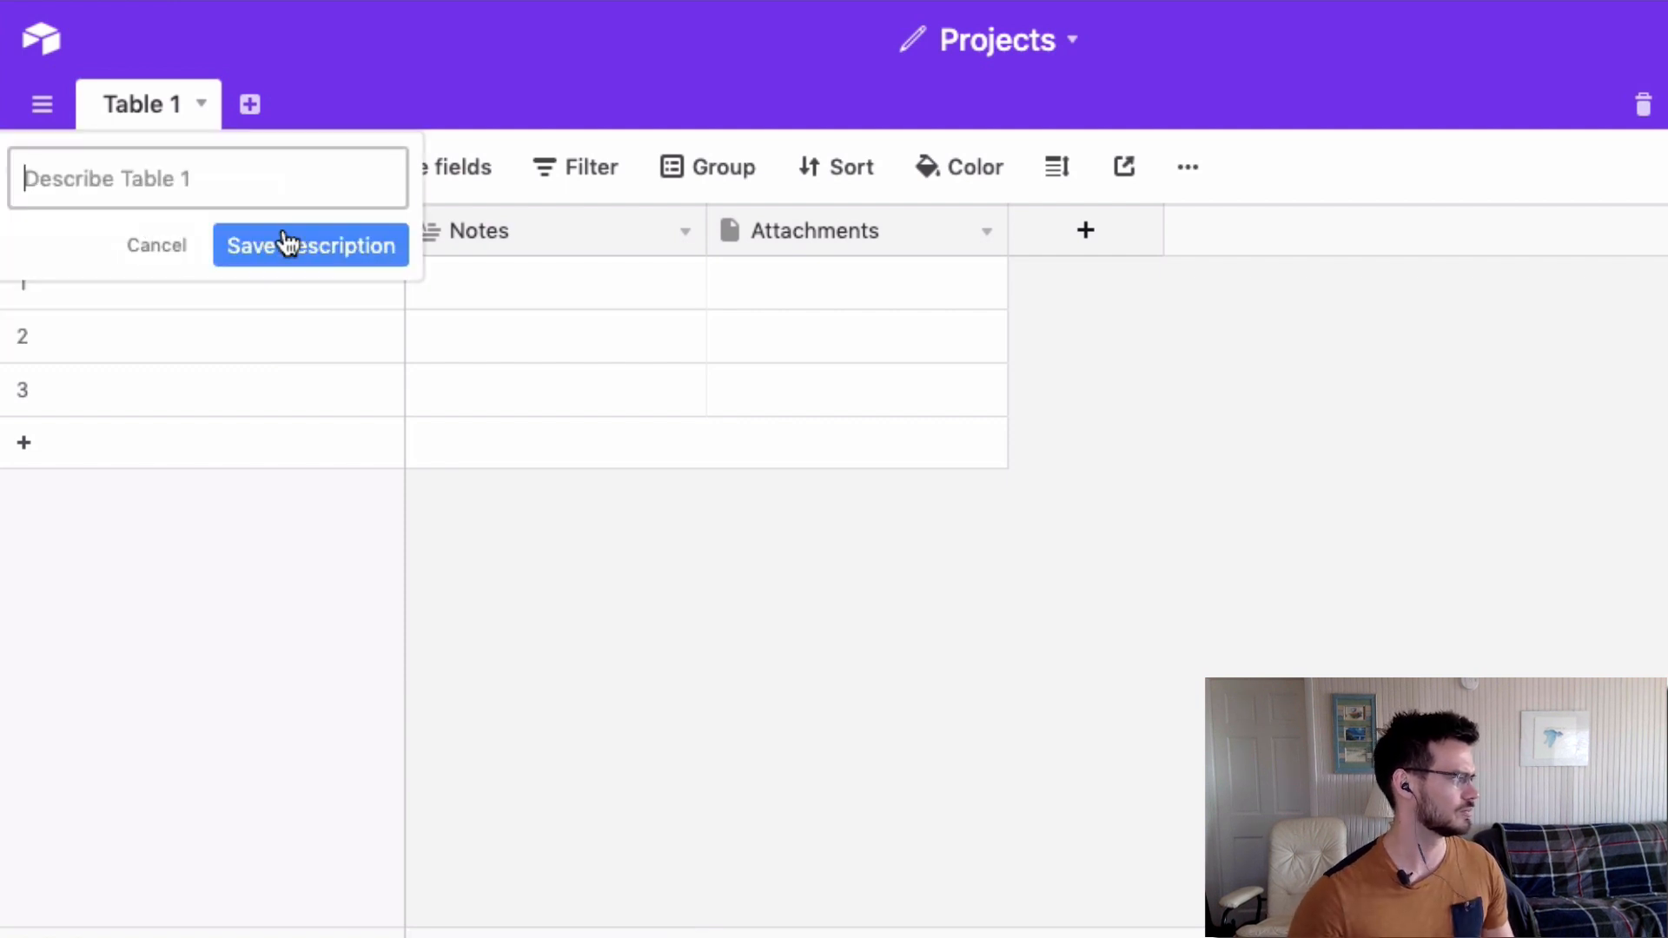
text(Blurb)
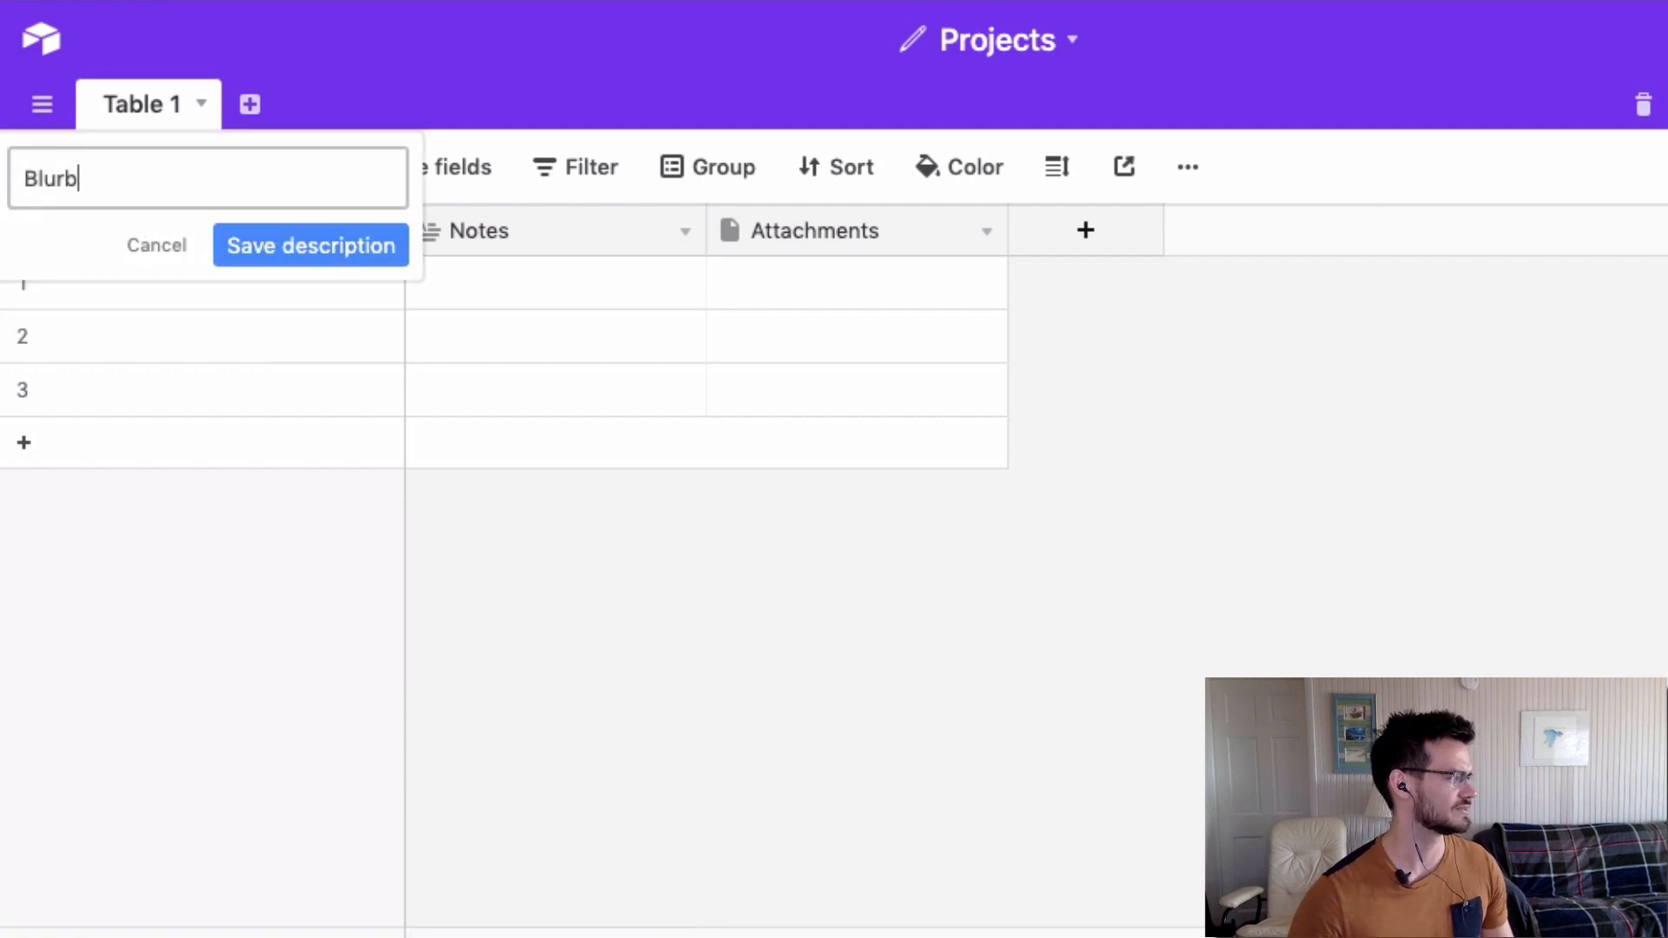
click(358, 258)
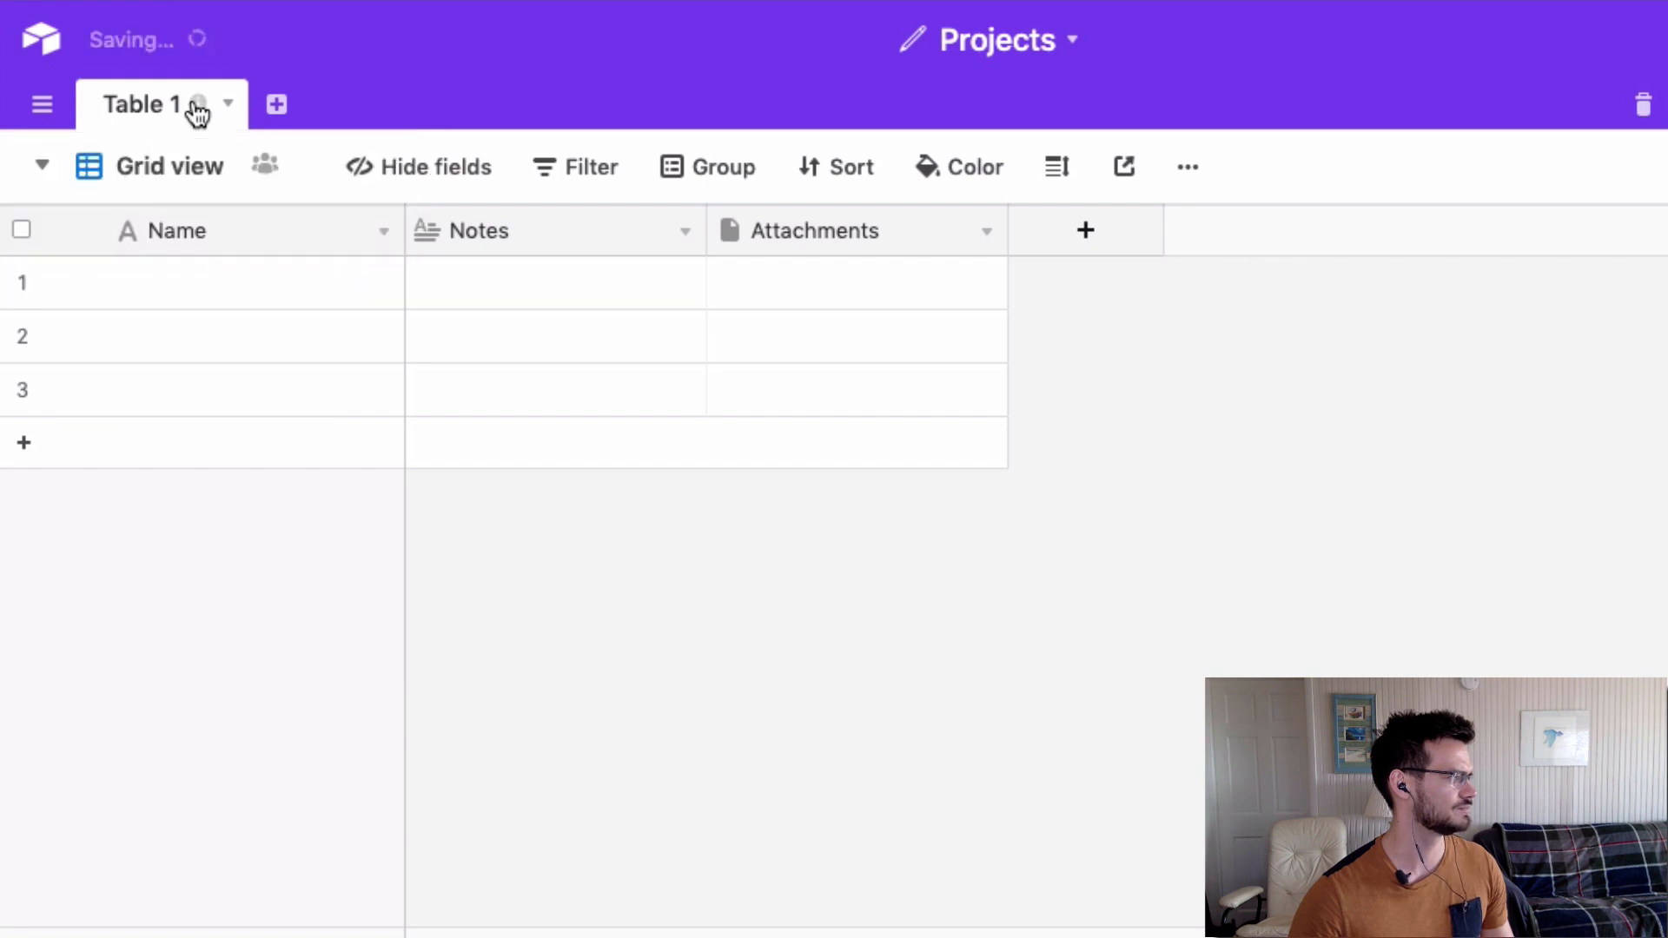
Rename Table 1 to Projects.
click(228, 106)
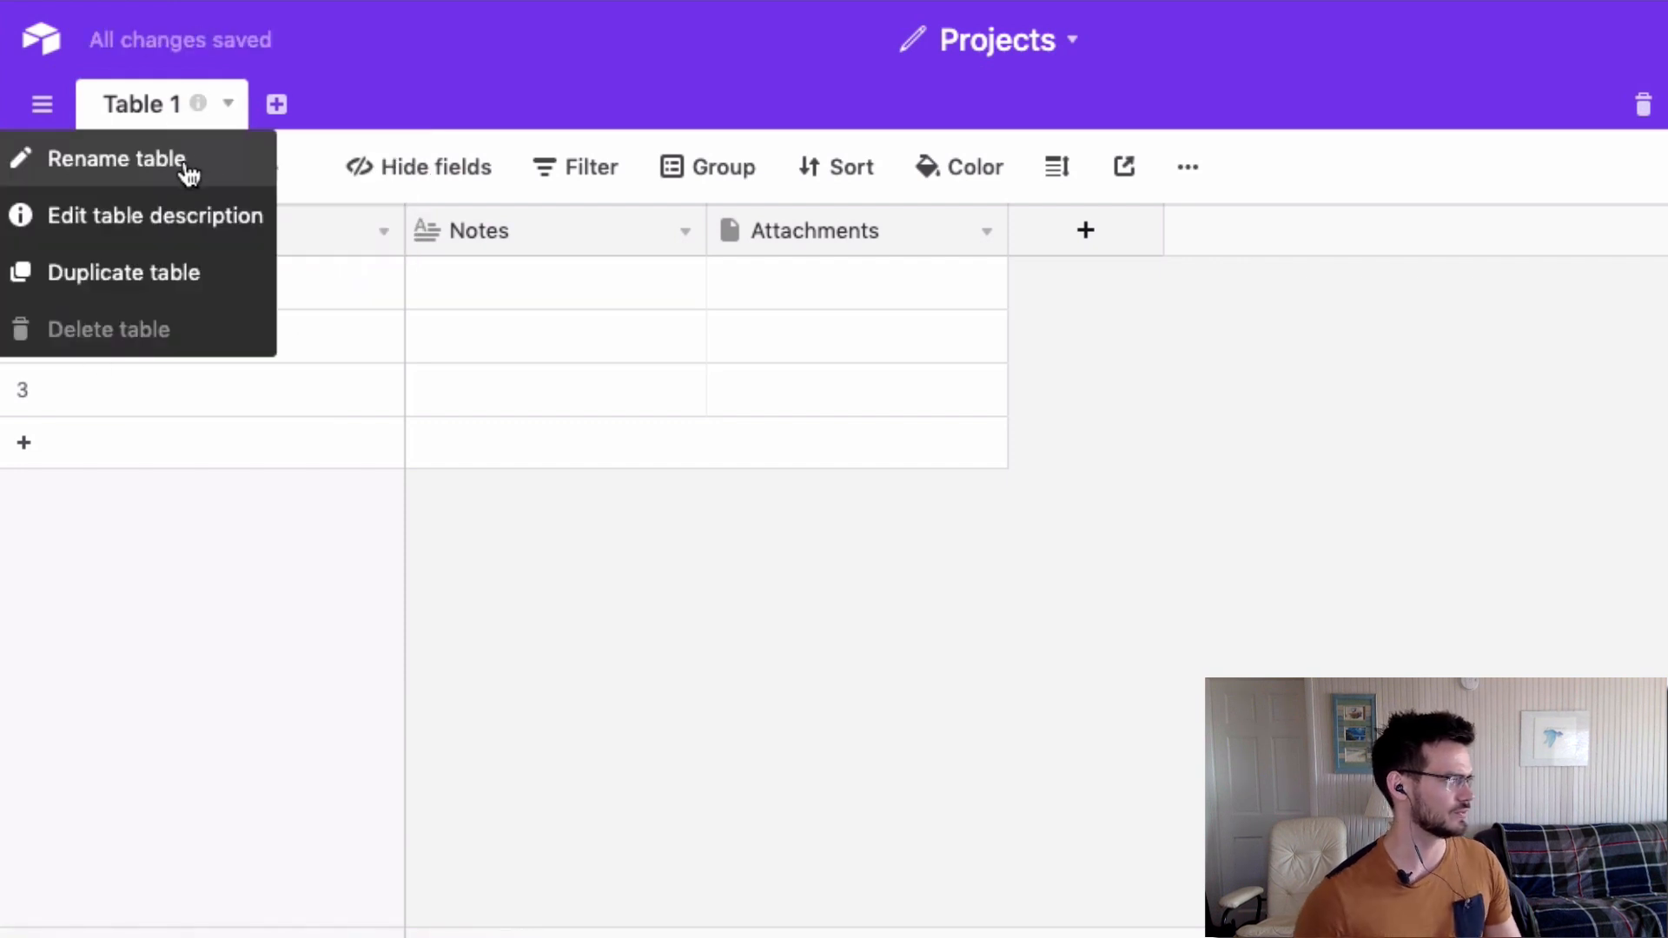
click(193, 169)
text(Projects)
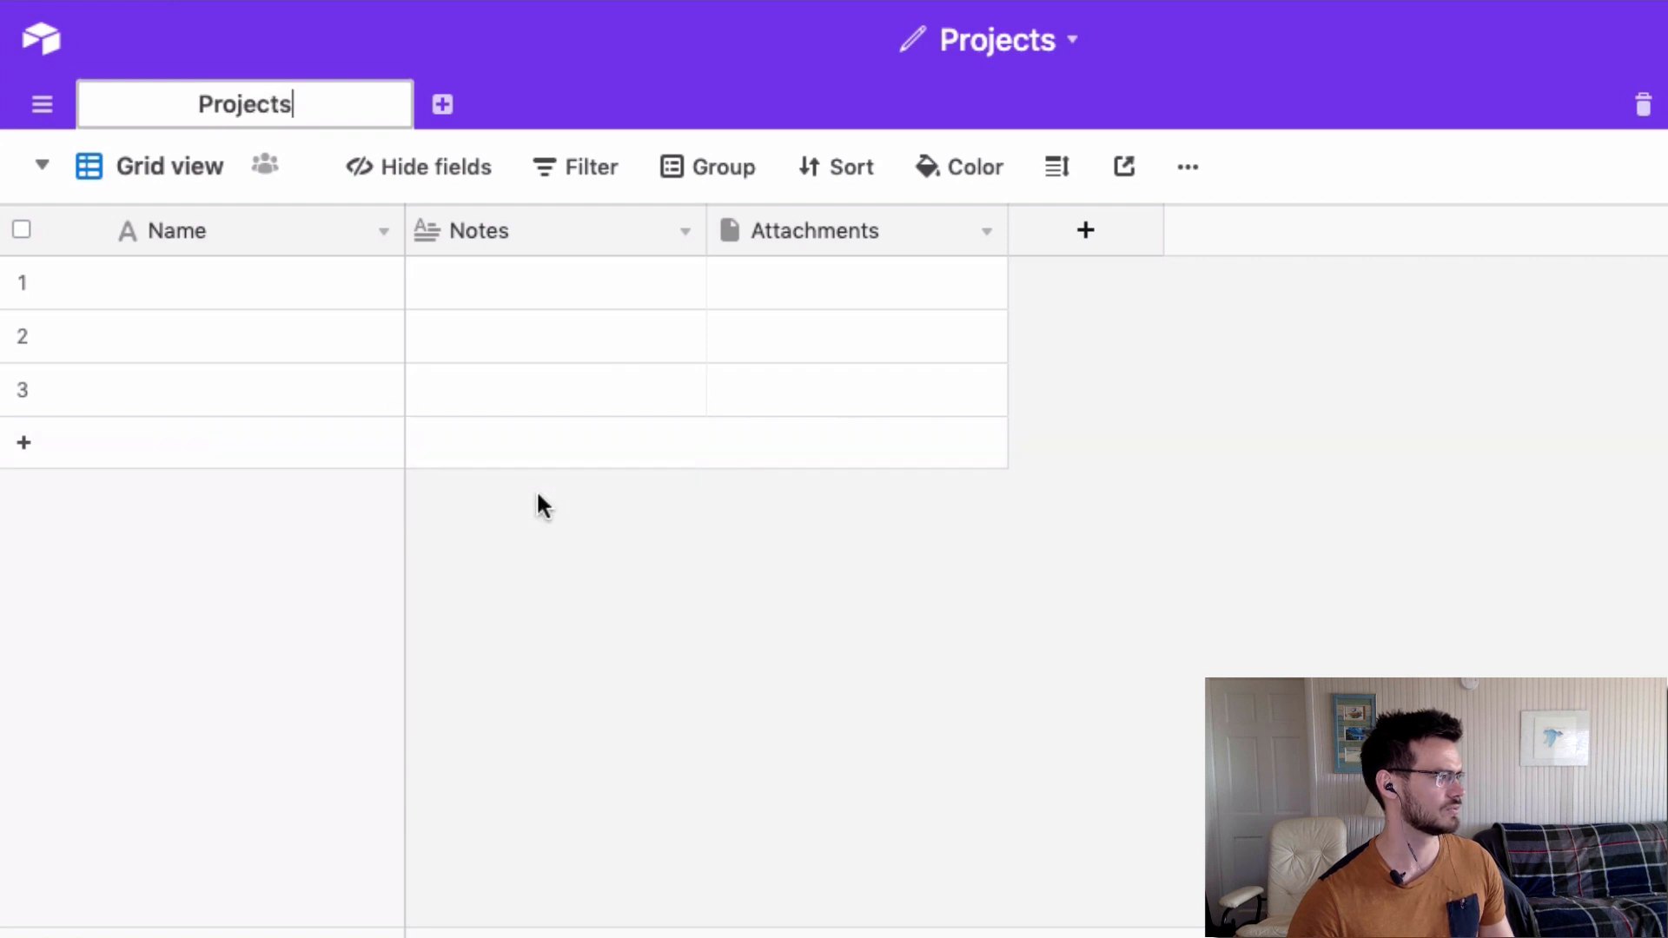
key(Return)
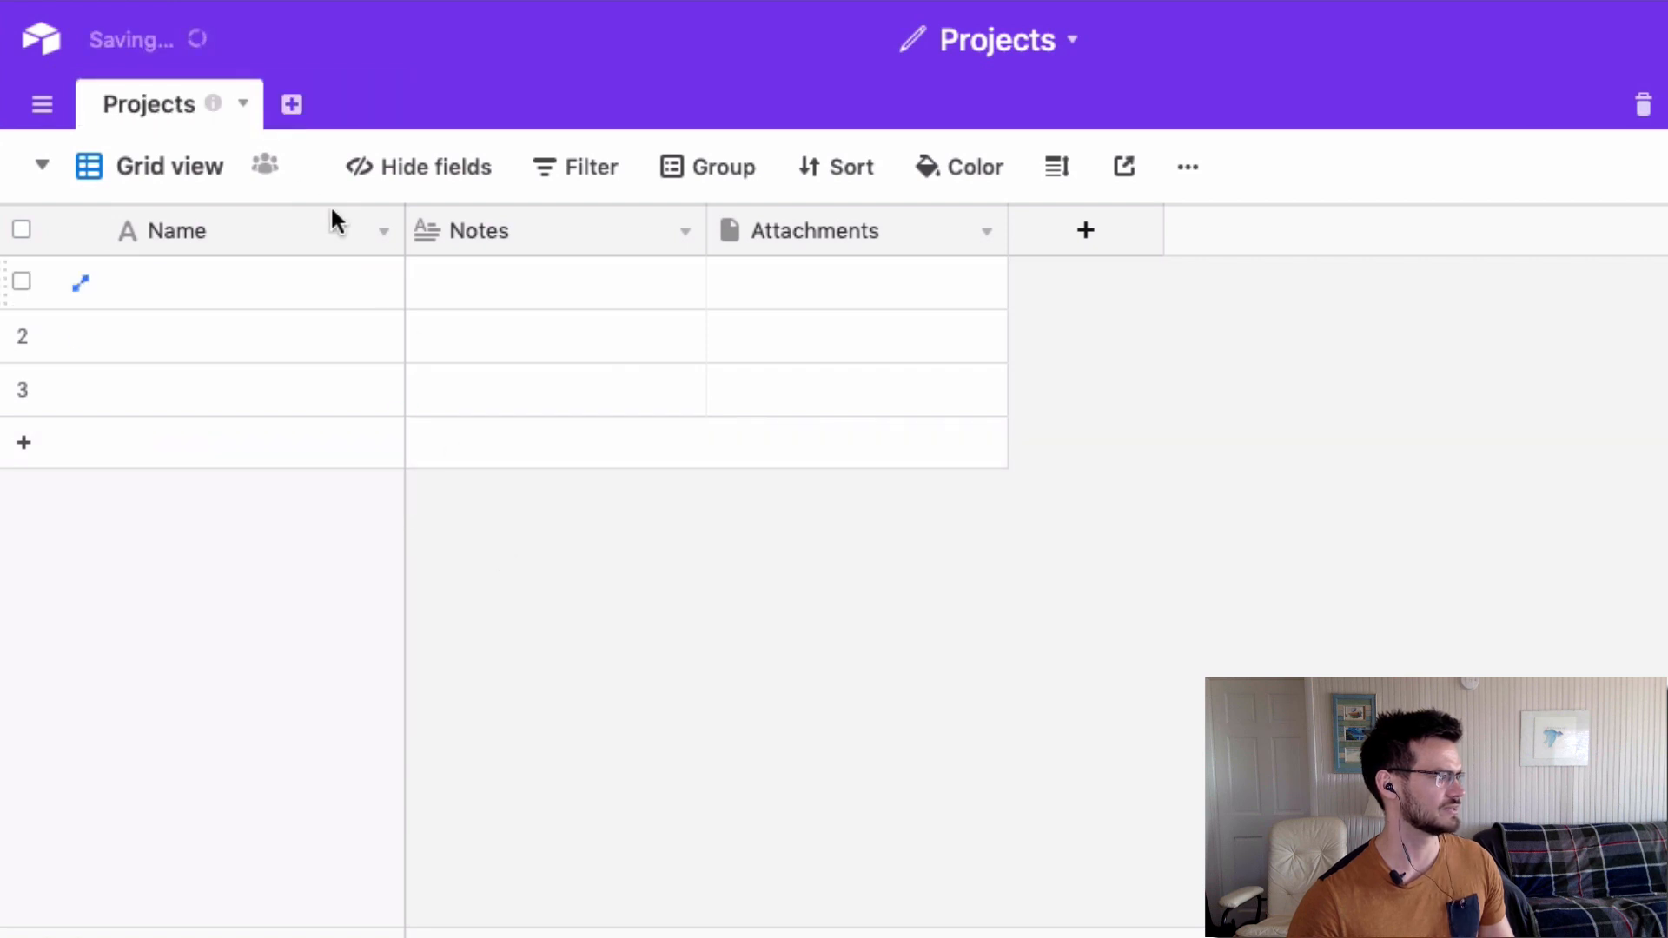
Add empty Companies and Contacts tables, then return to Projects and widen its Name column.
click(291, 105)
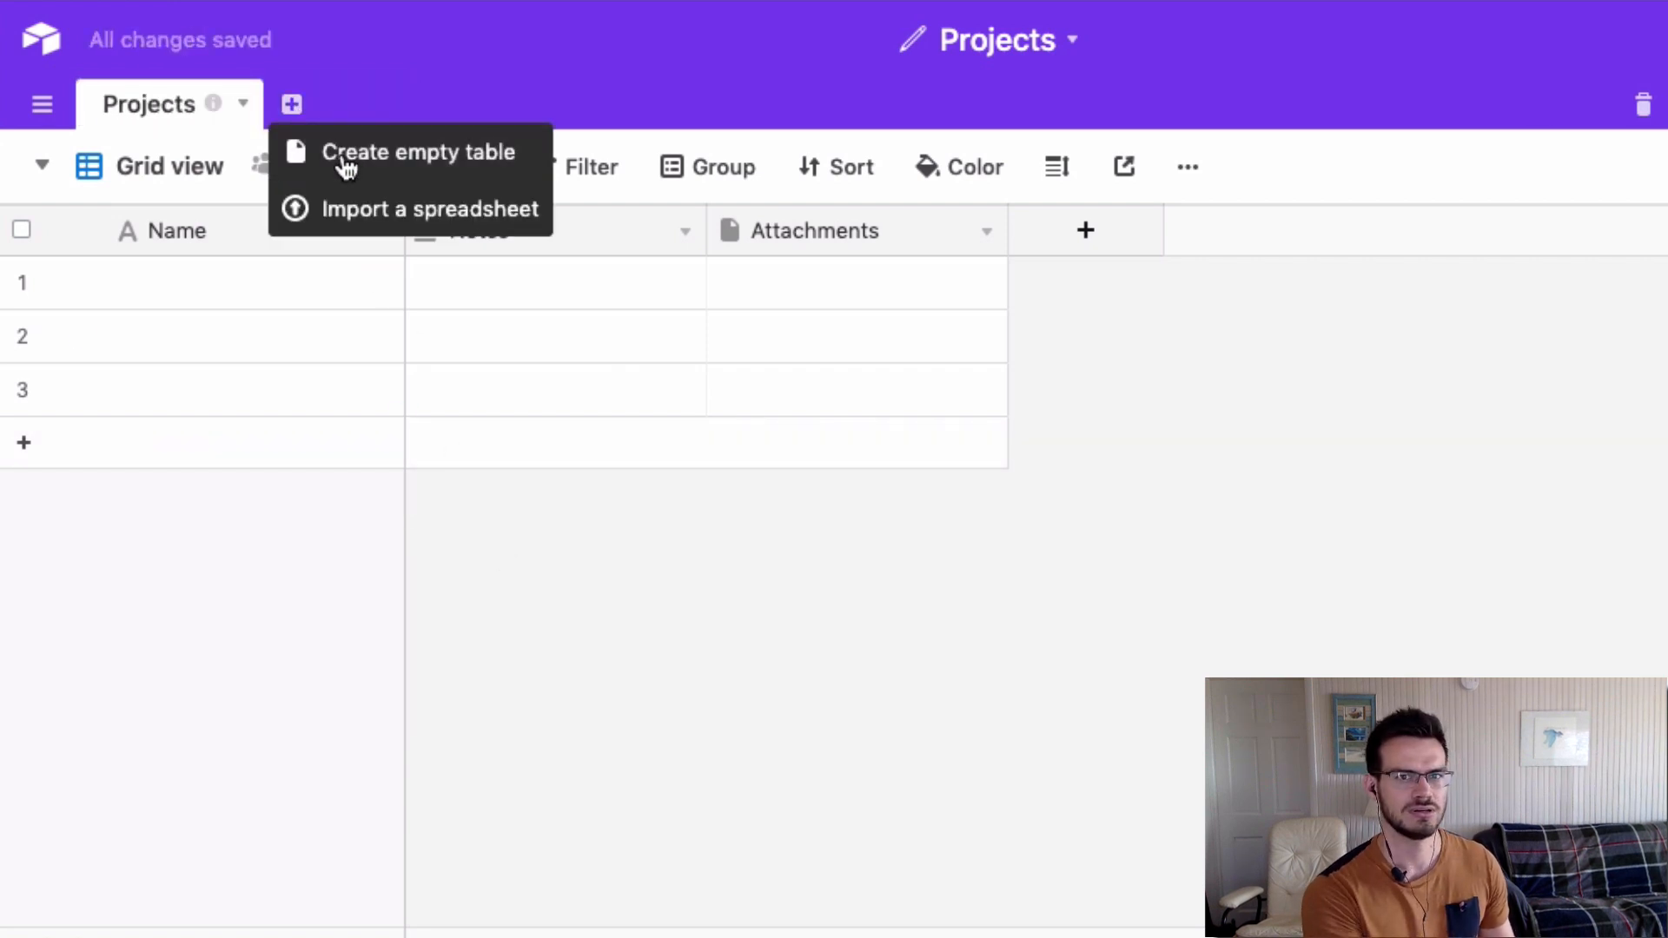
click(345, 154)
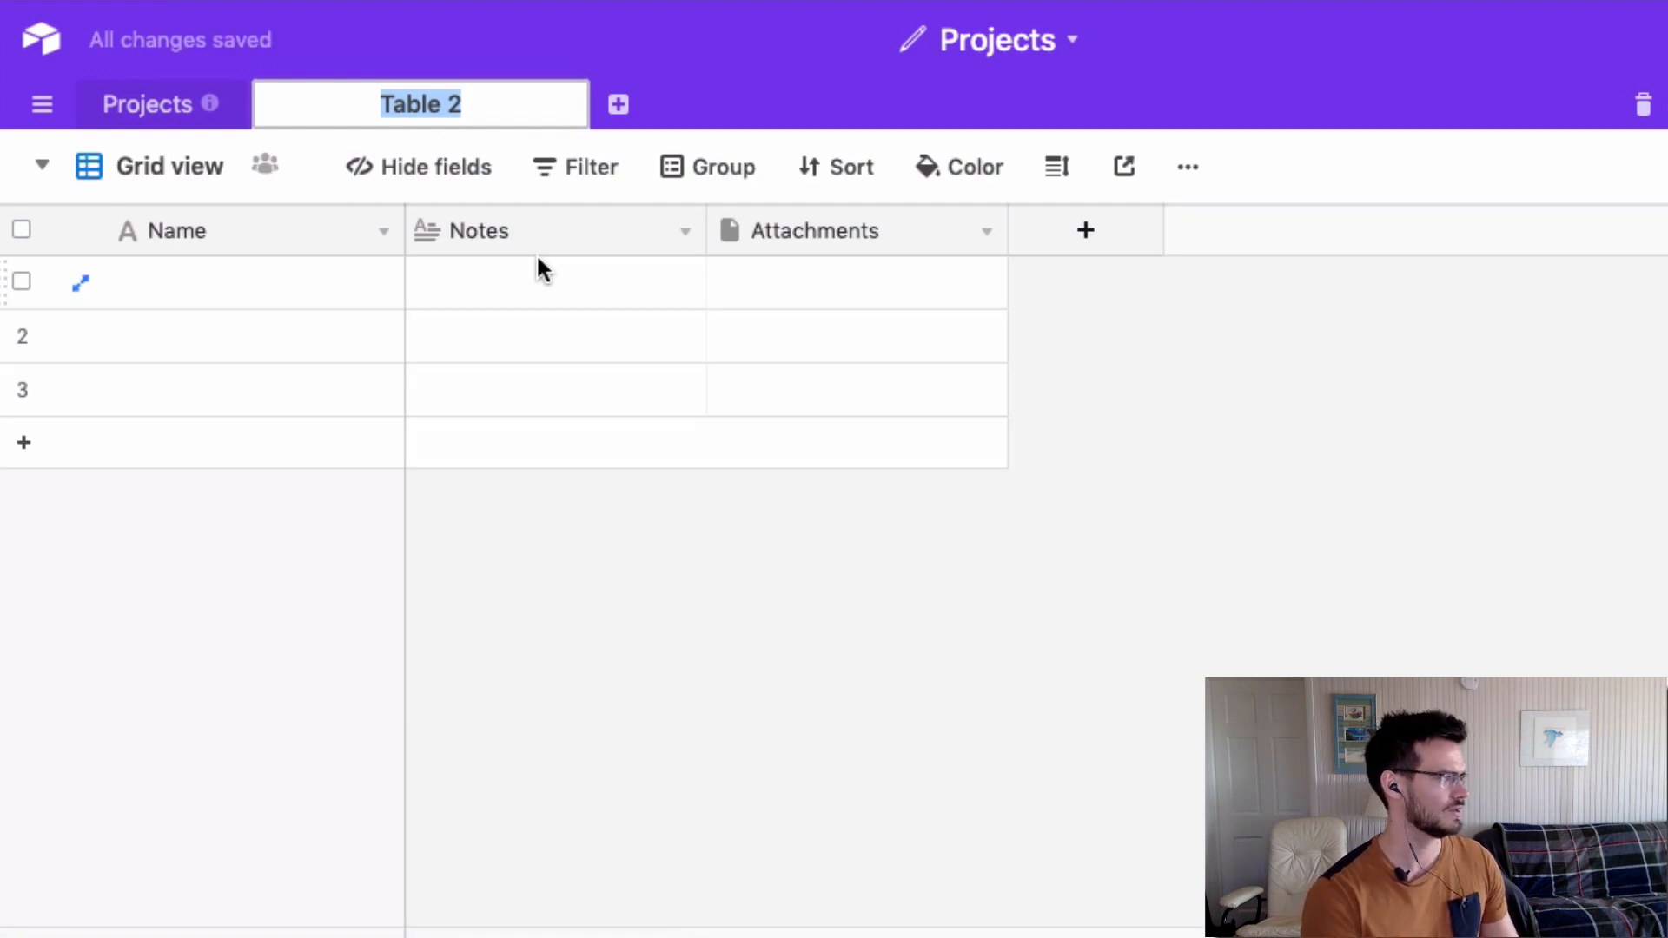
text(Companies)
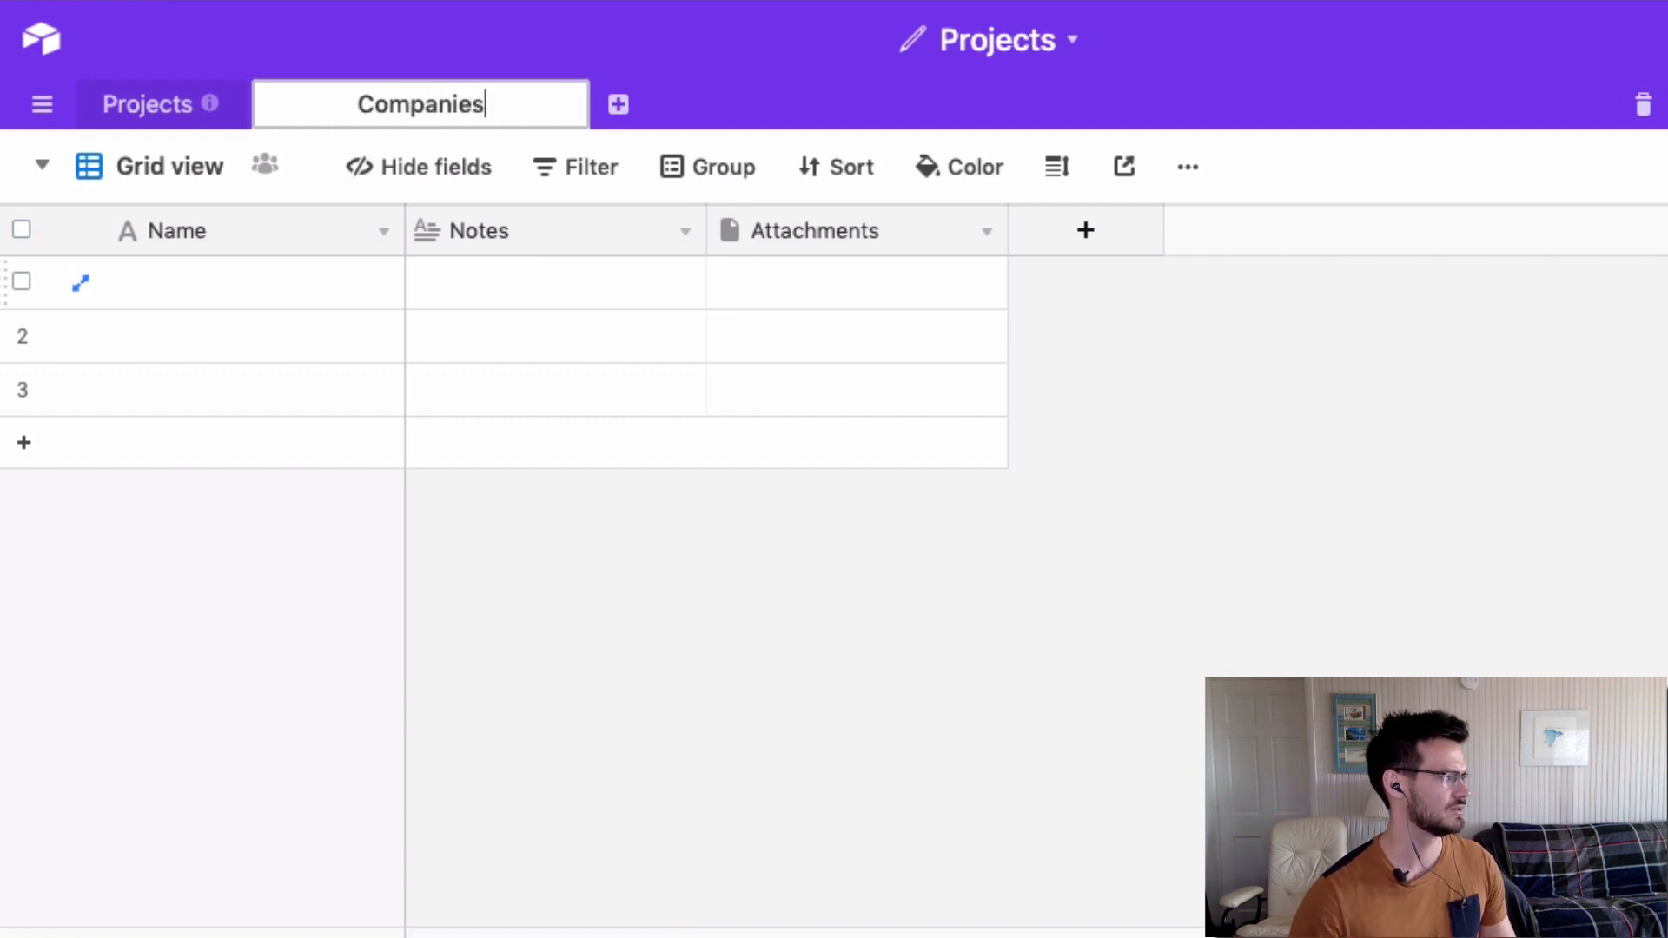
click(616, 108)
click(472, 104)
click(535, 132)
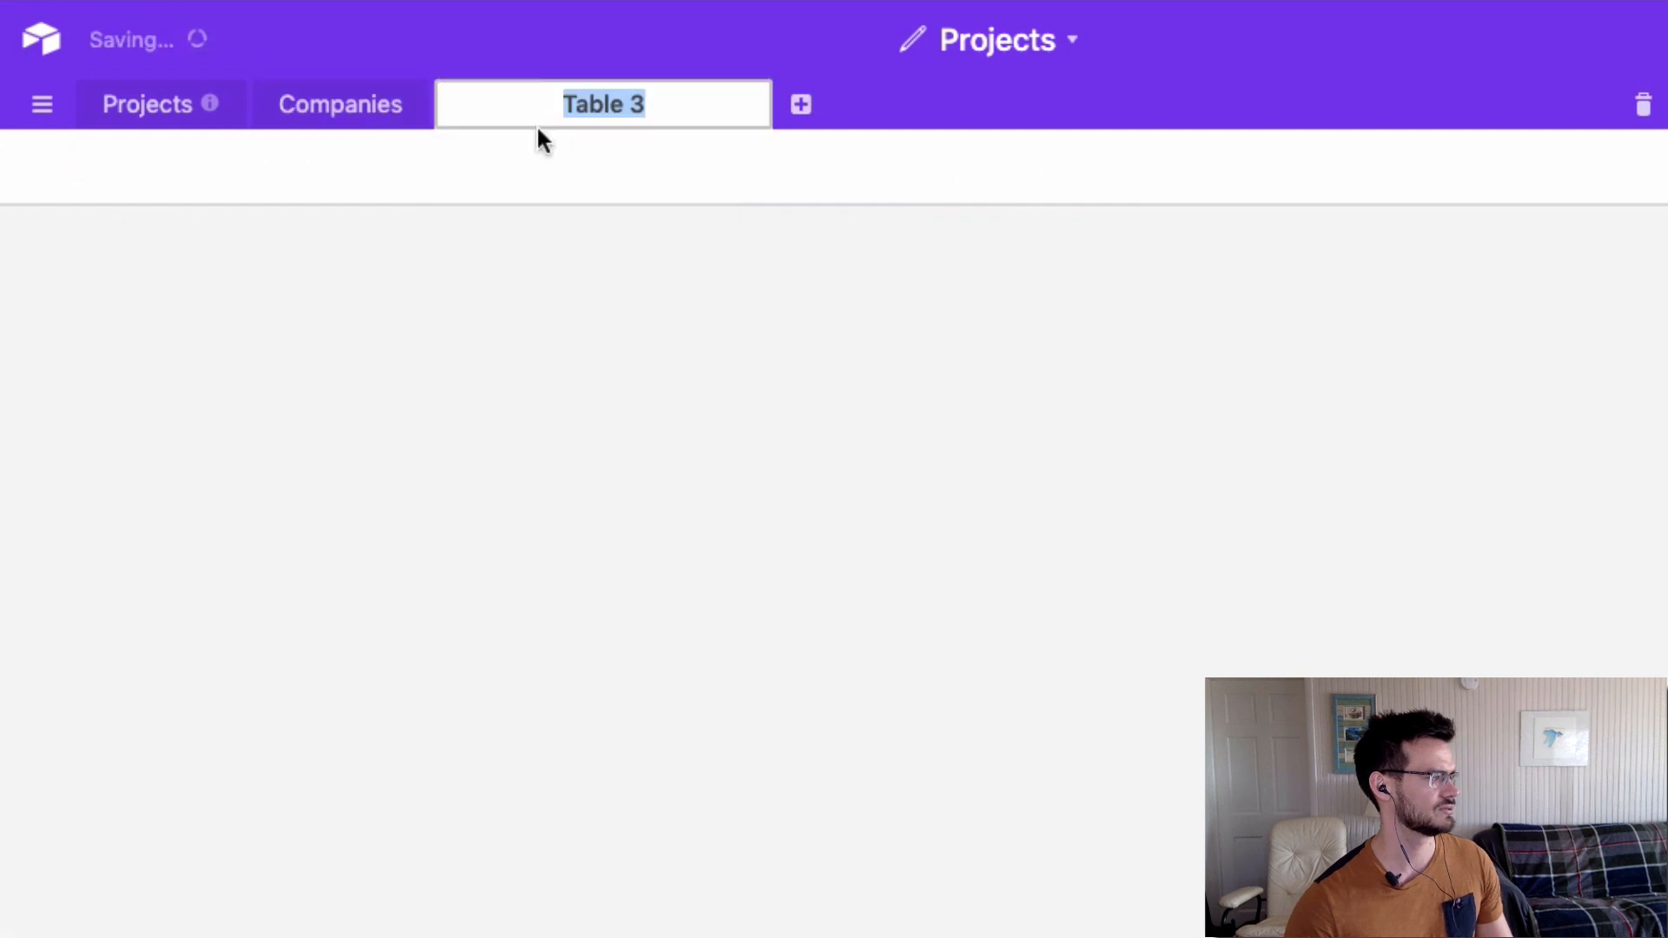
text(Contacts)
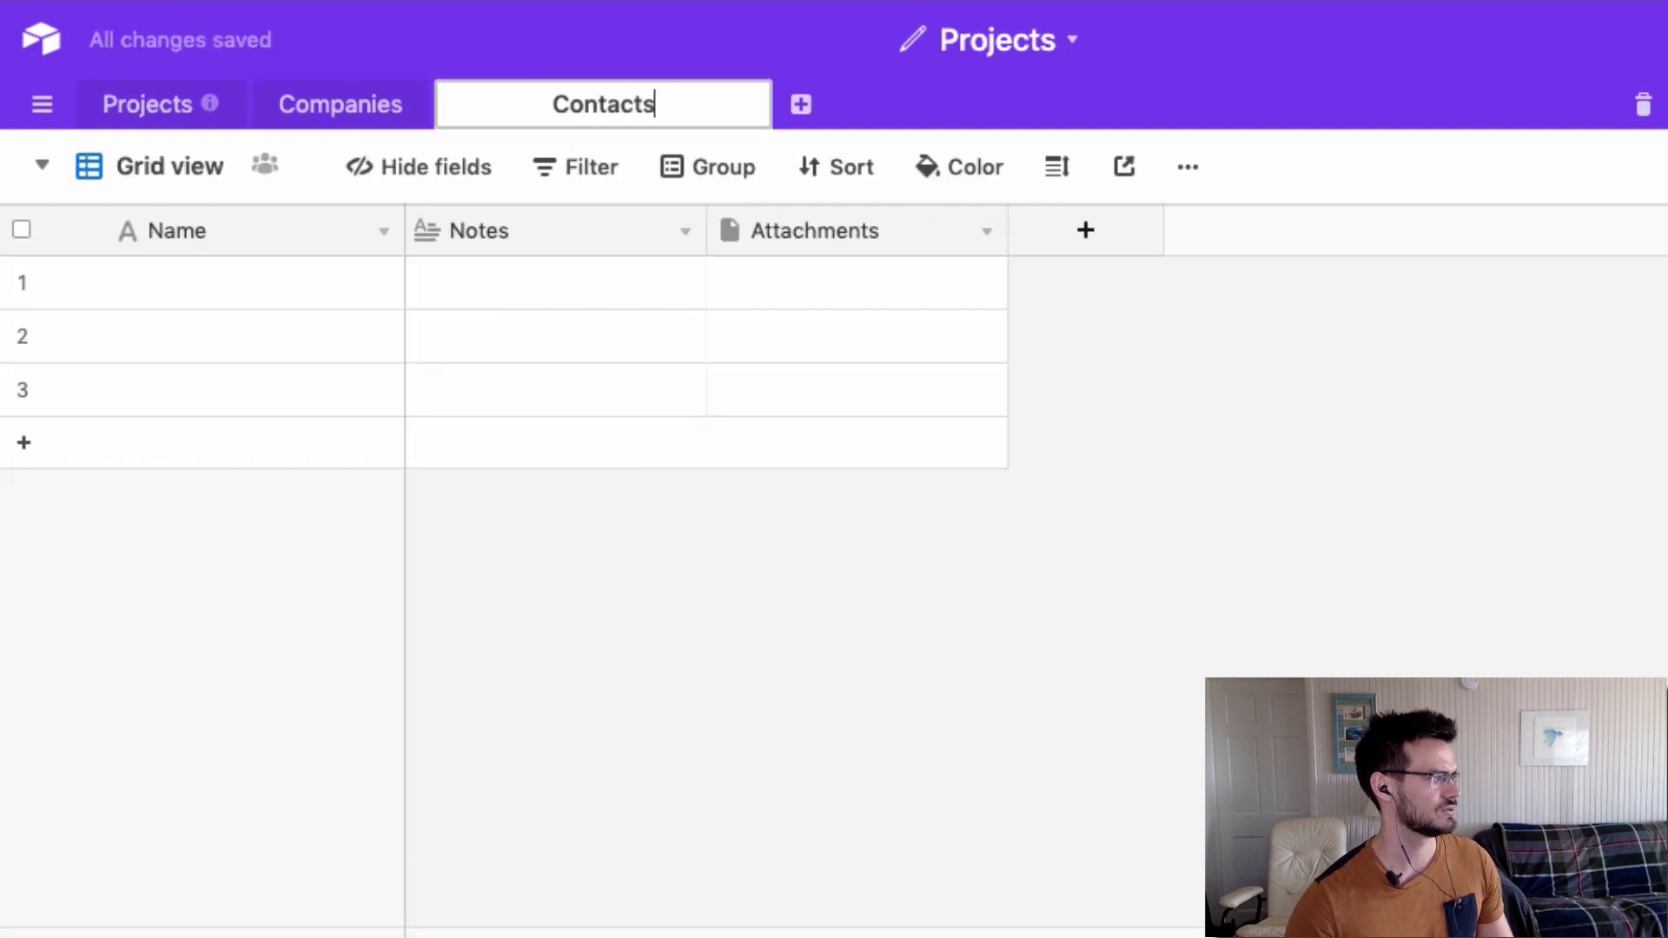
click(471, 31)
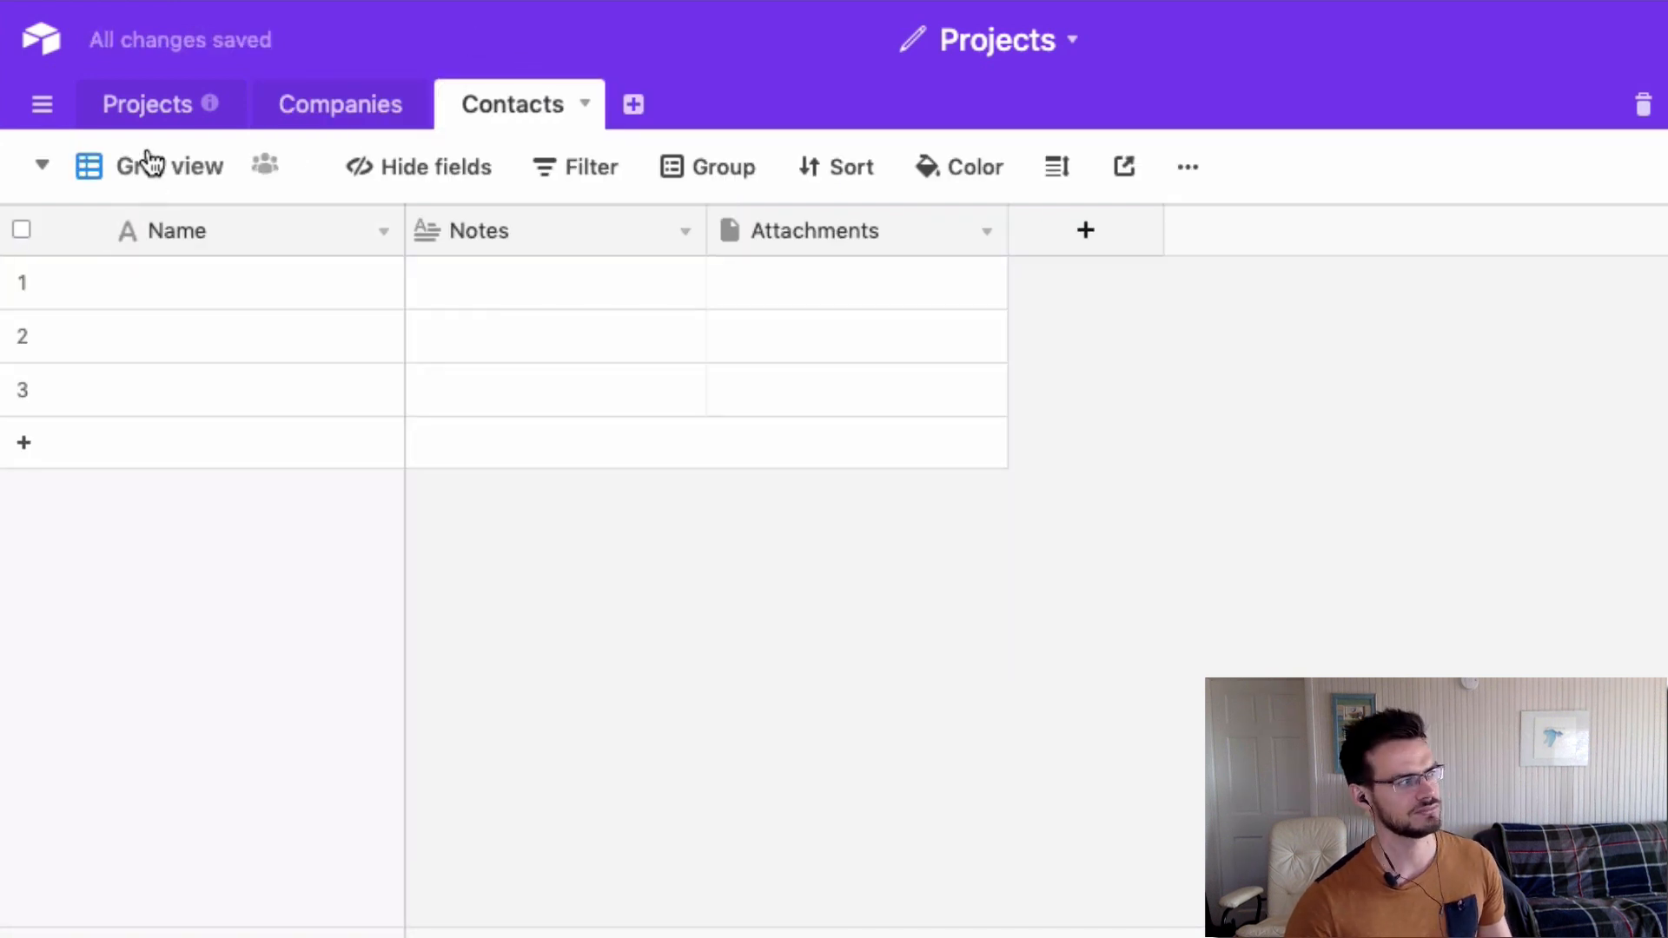
click(146, 118)
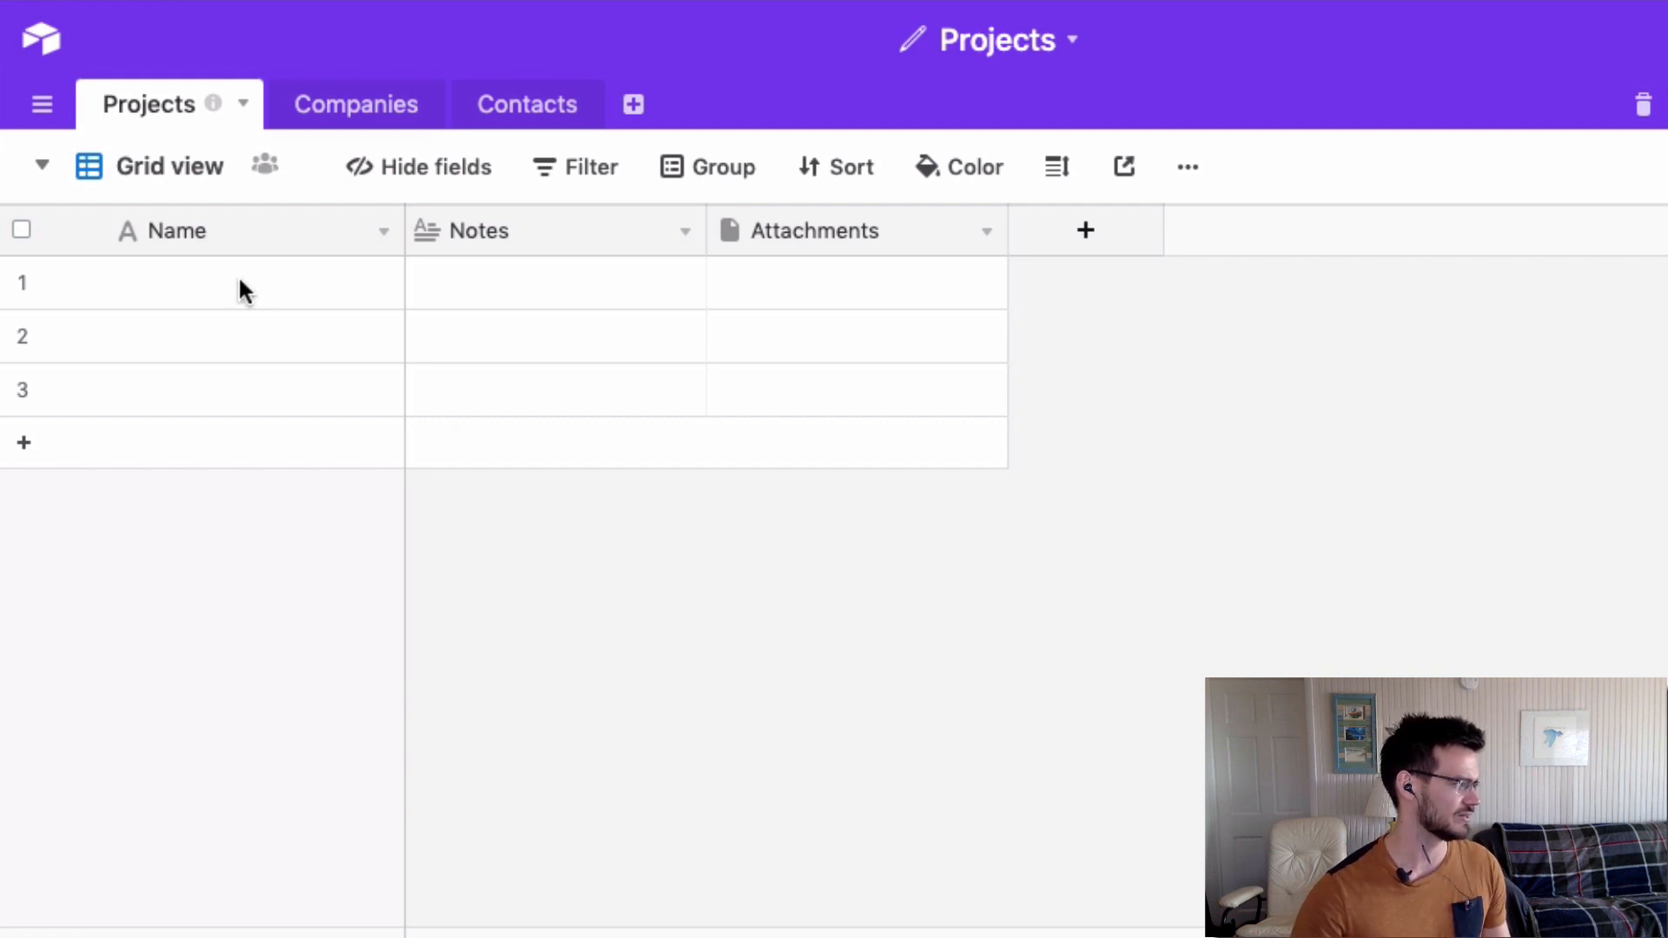
mouse_move(405, 232)
mouse_down()
mouse_move(425, 237)
mouse_move(409, 237)
mouse_up()
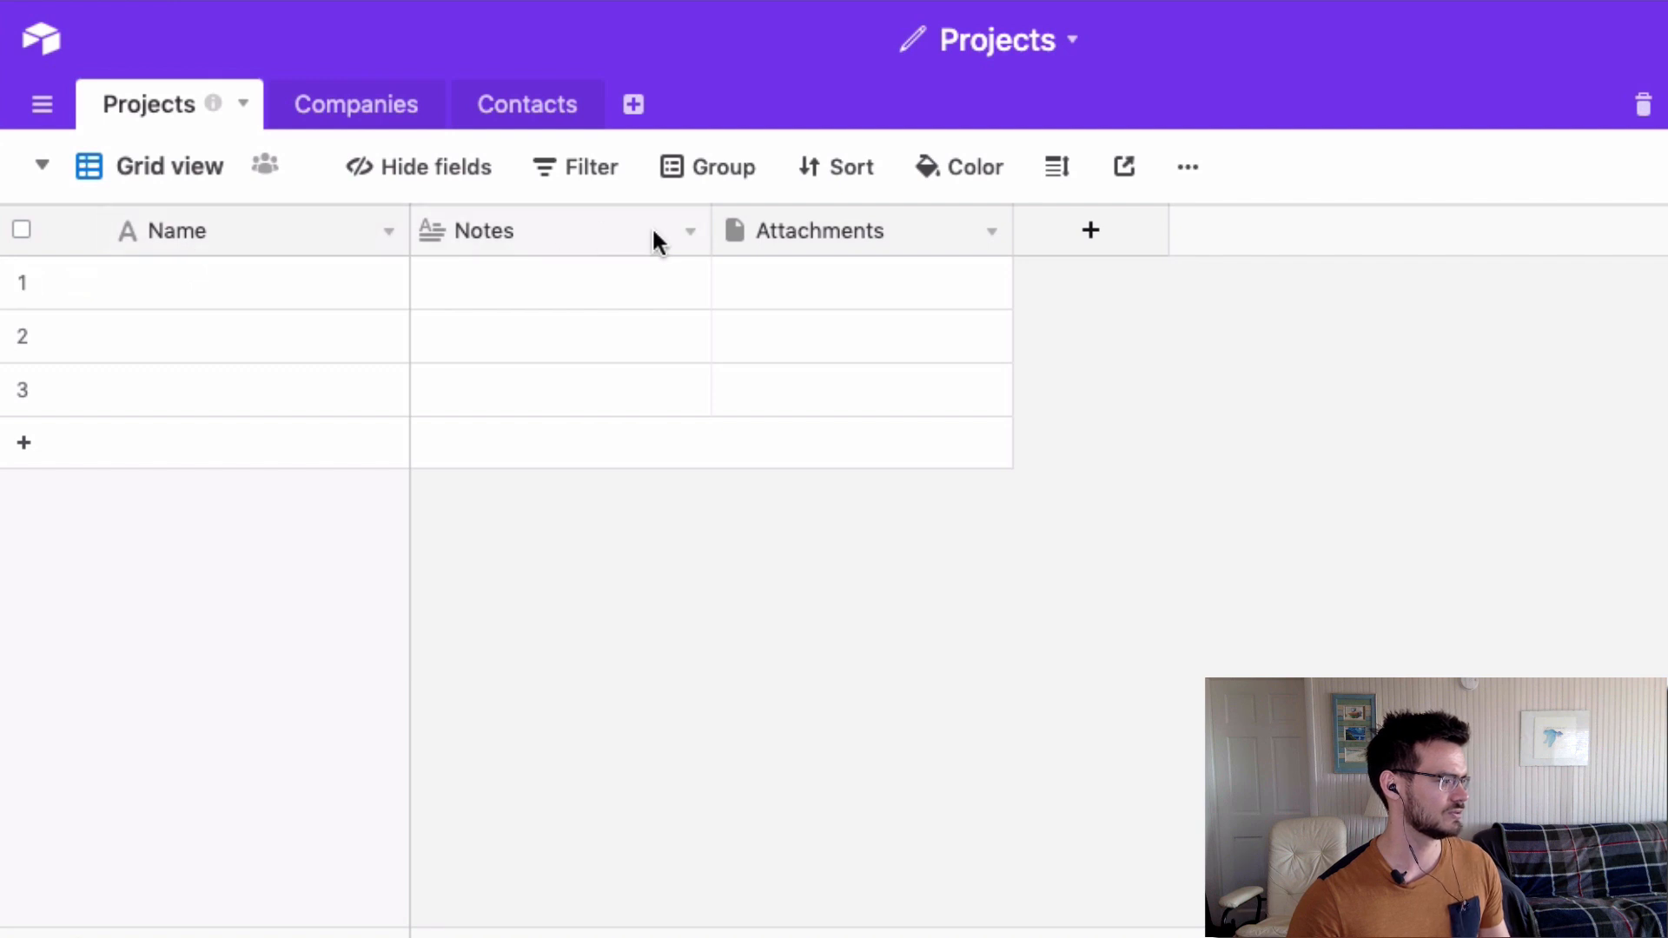
Change the Notes field to Single line text and rename it Project Name.
click(690, 233)
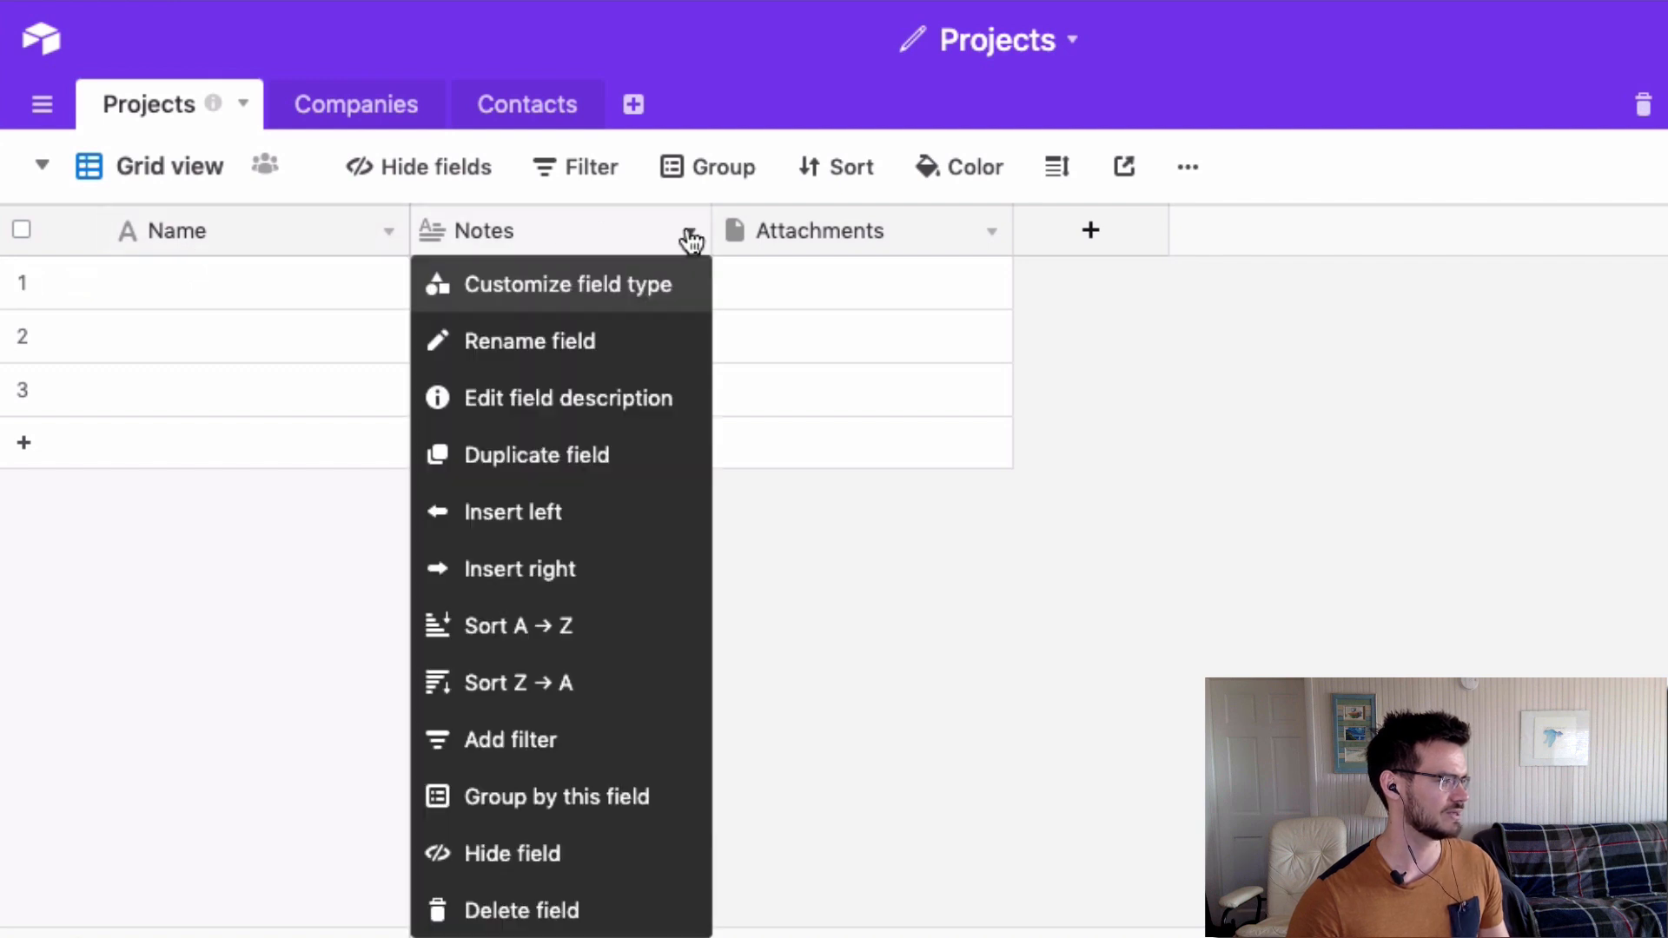
click(502, 293)
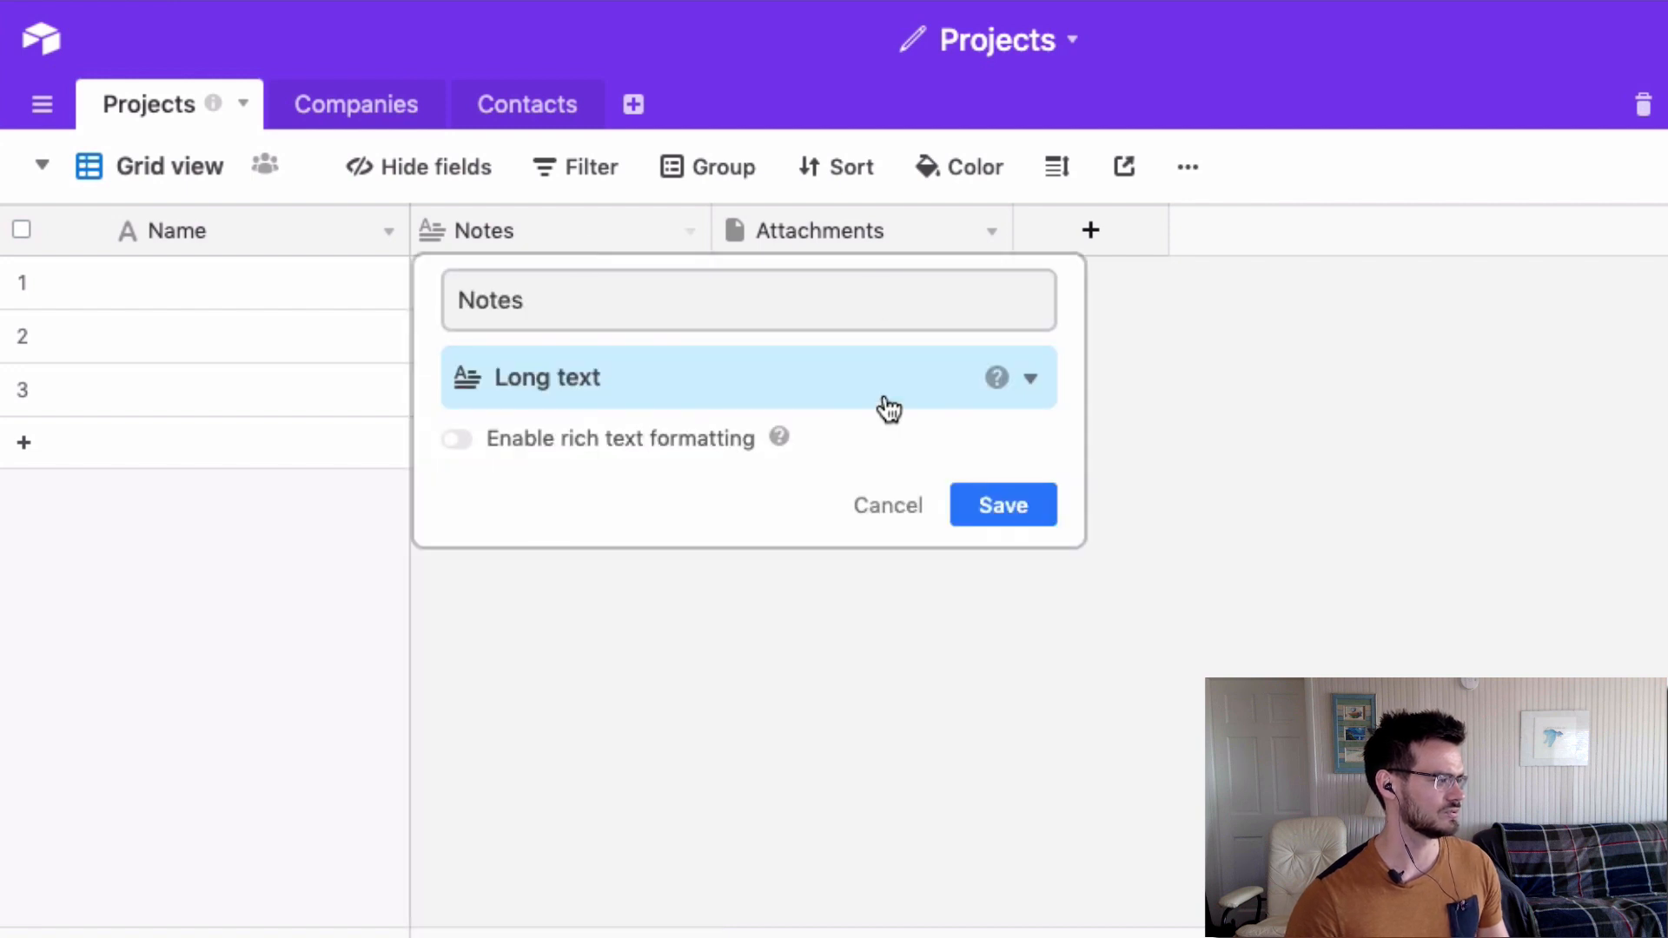
click(696, 384)
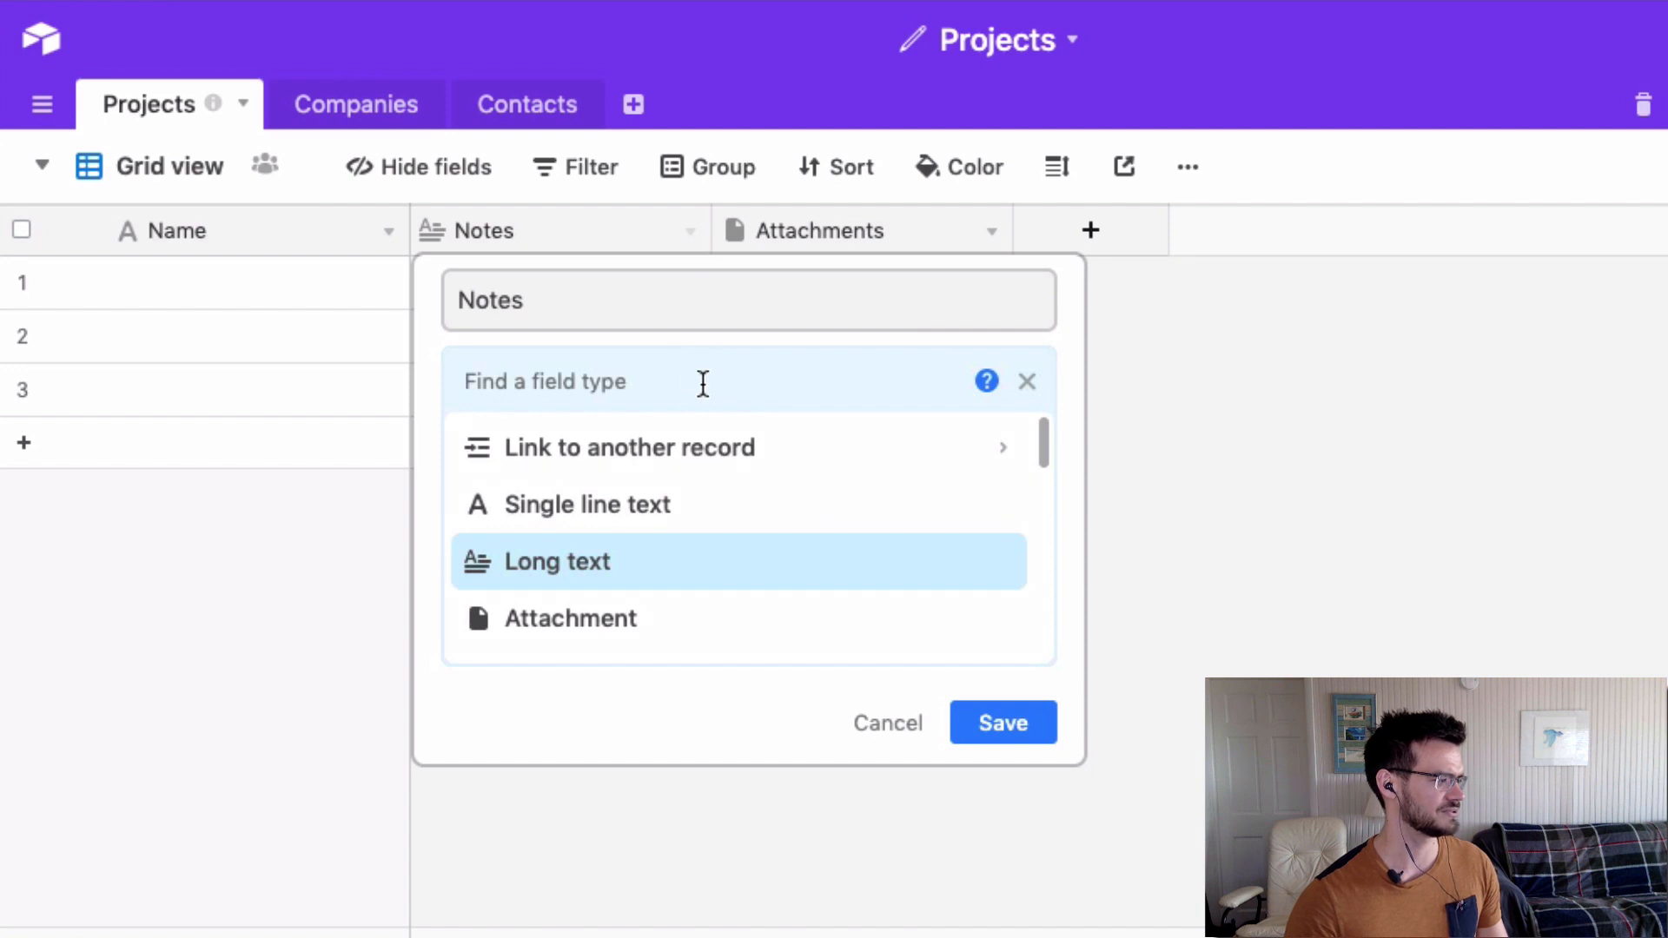
scroll(675, 513, down, 2)
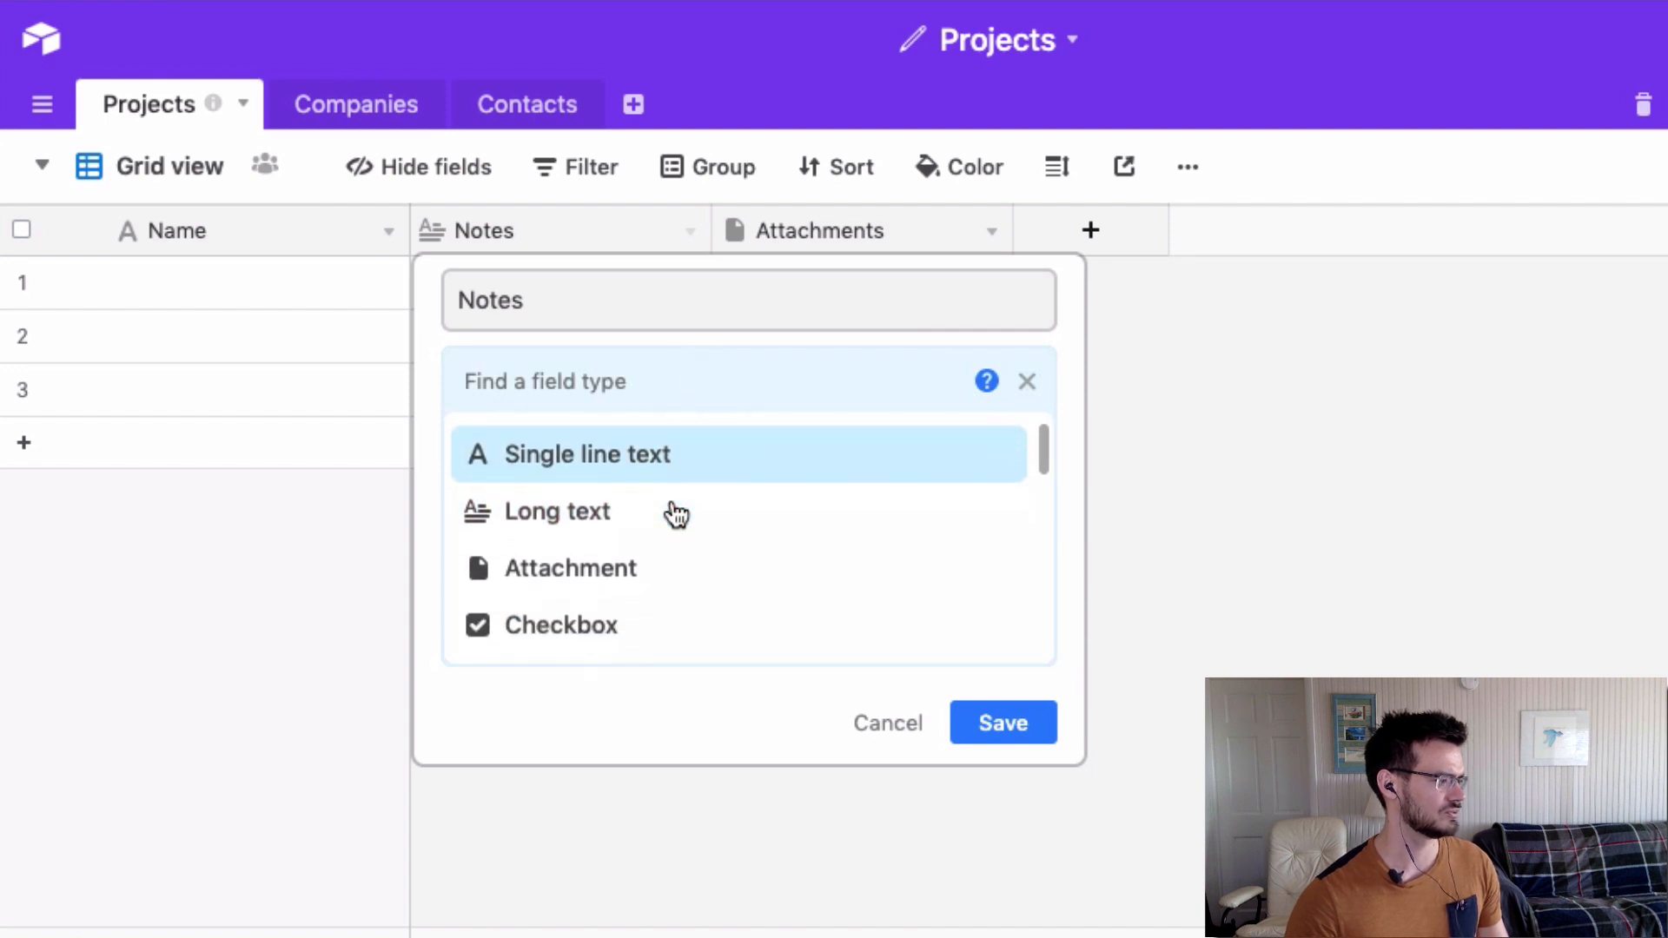
scroll(679, 551, down, 3)
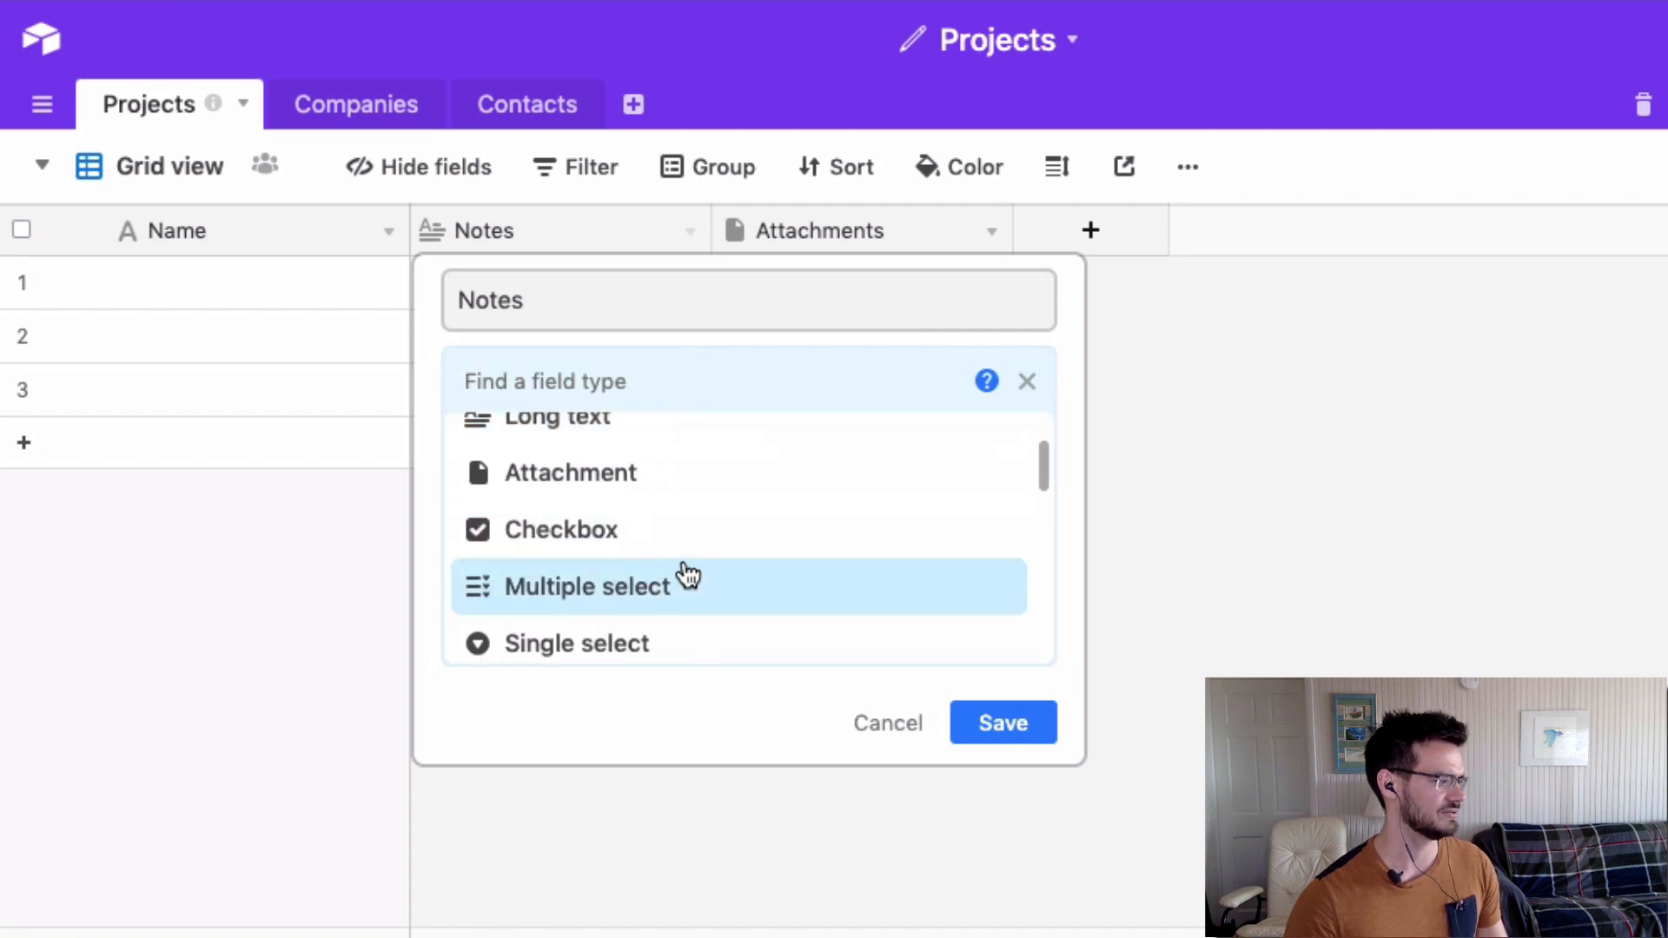
scroll(689, 543, down, 5)
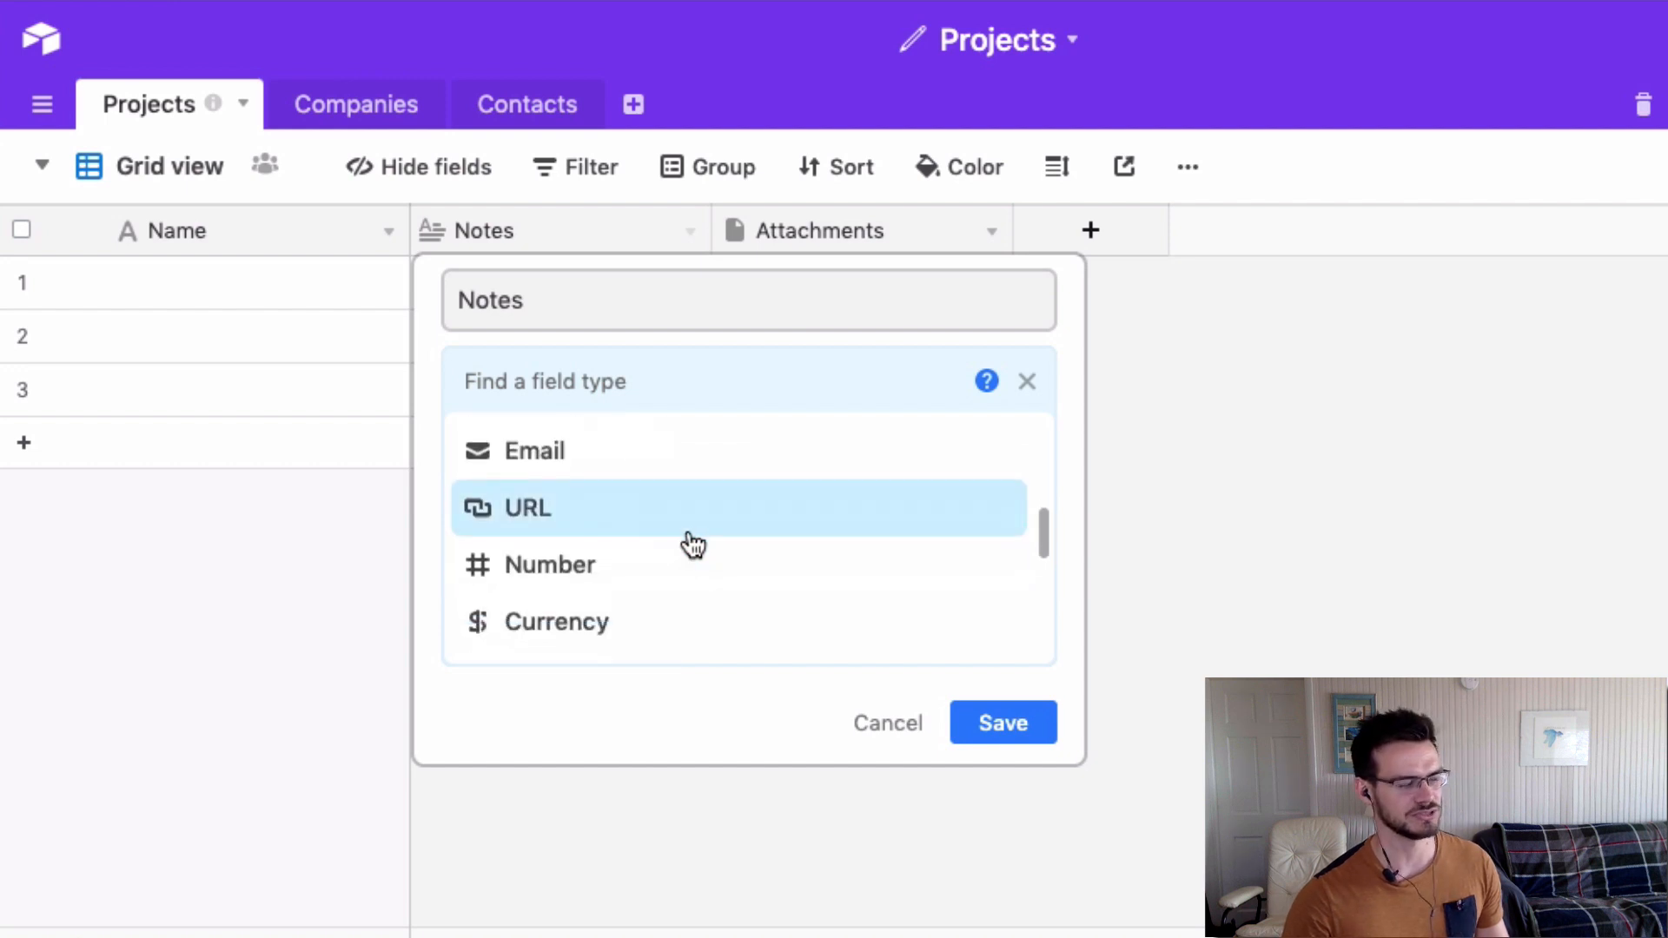
scroll(689, 544, down, 5)
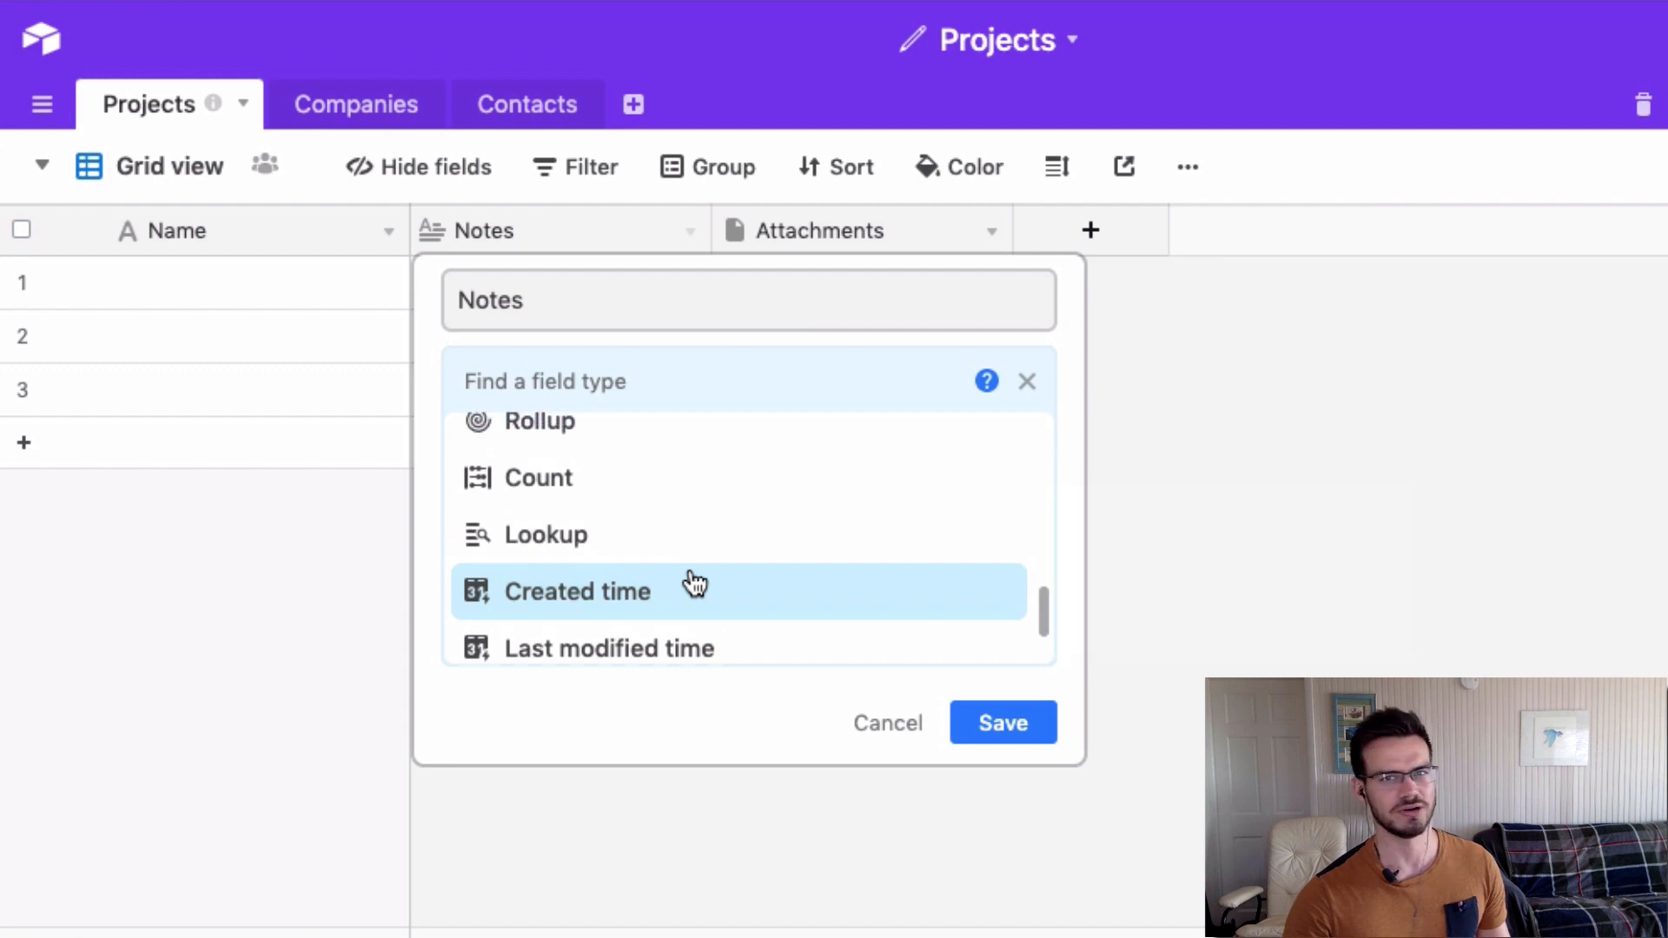
scroll(690, 584, up, 1)
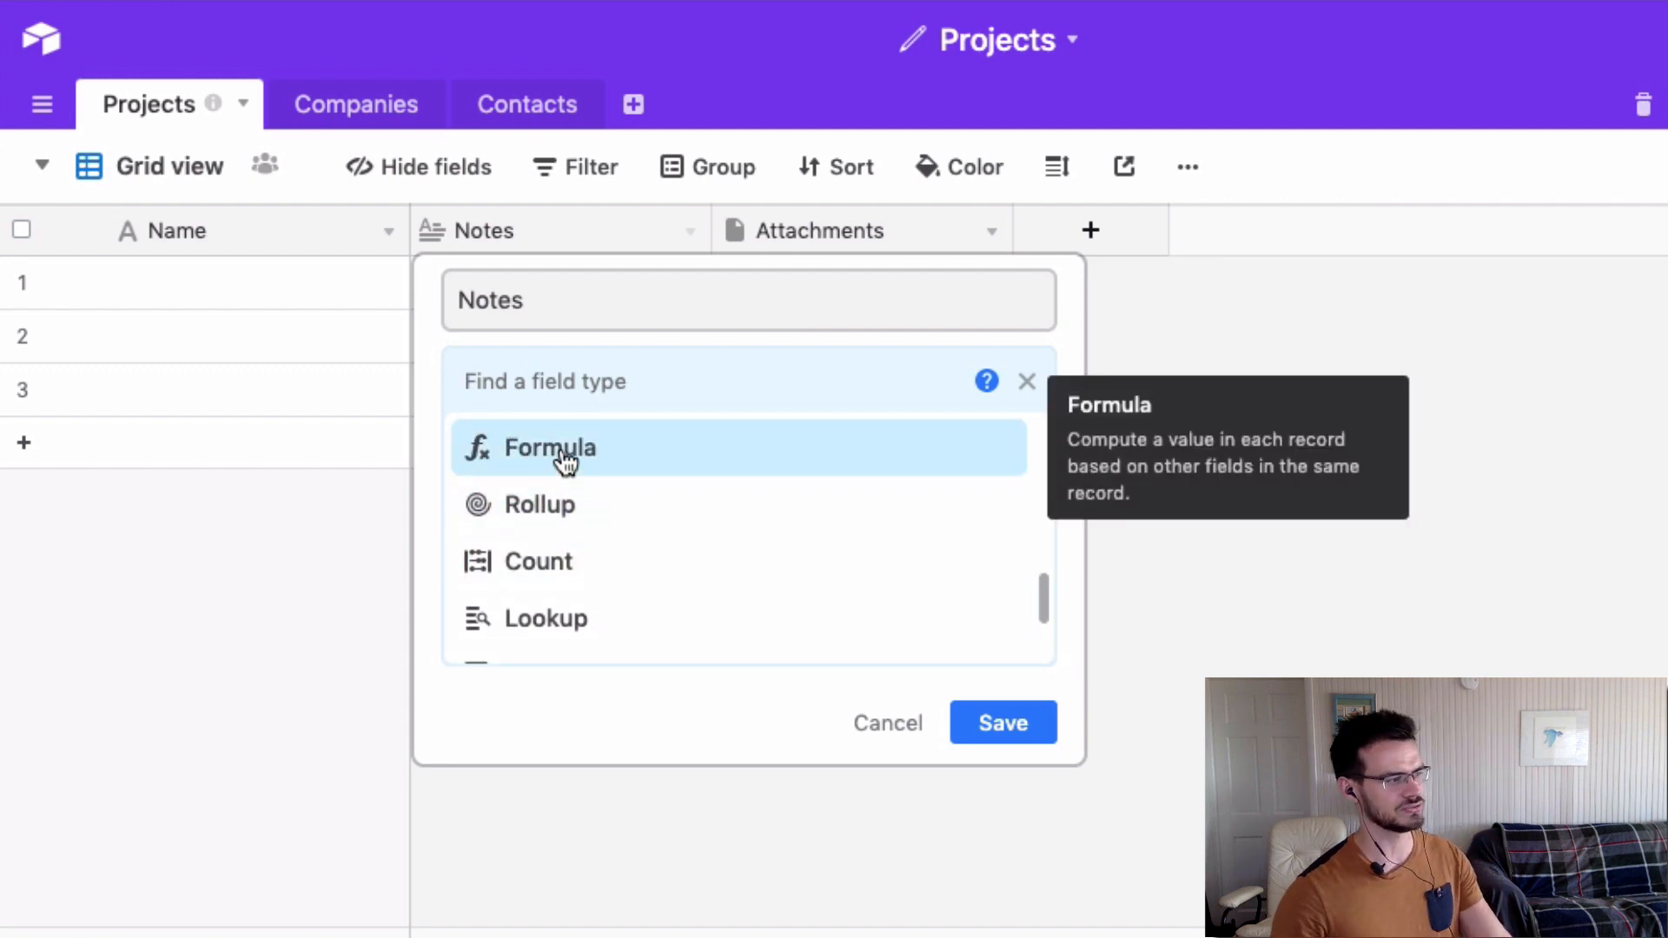
scroll(567, 462, up, 1)
scroll(567, 462, up, 10)
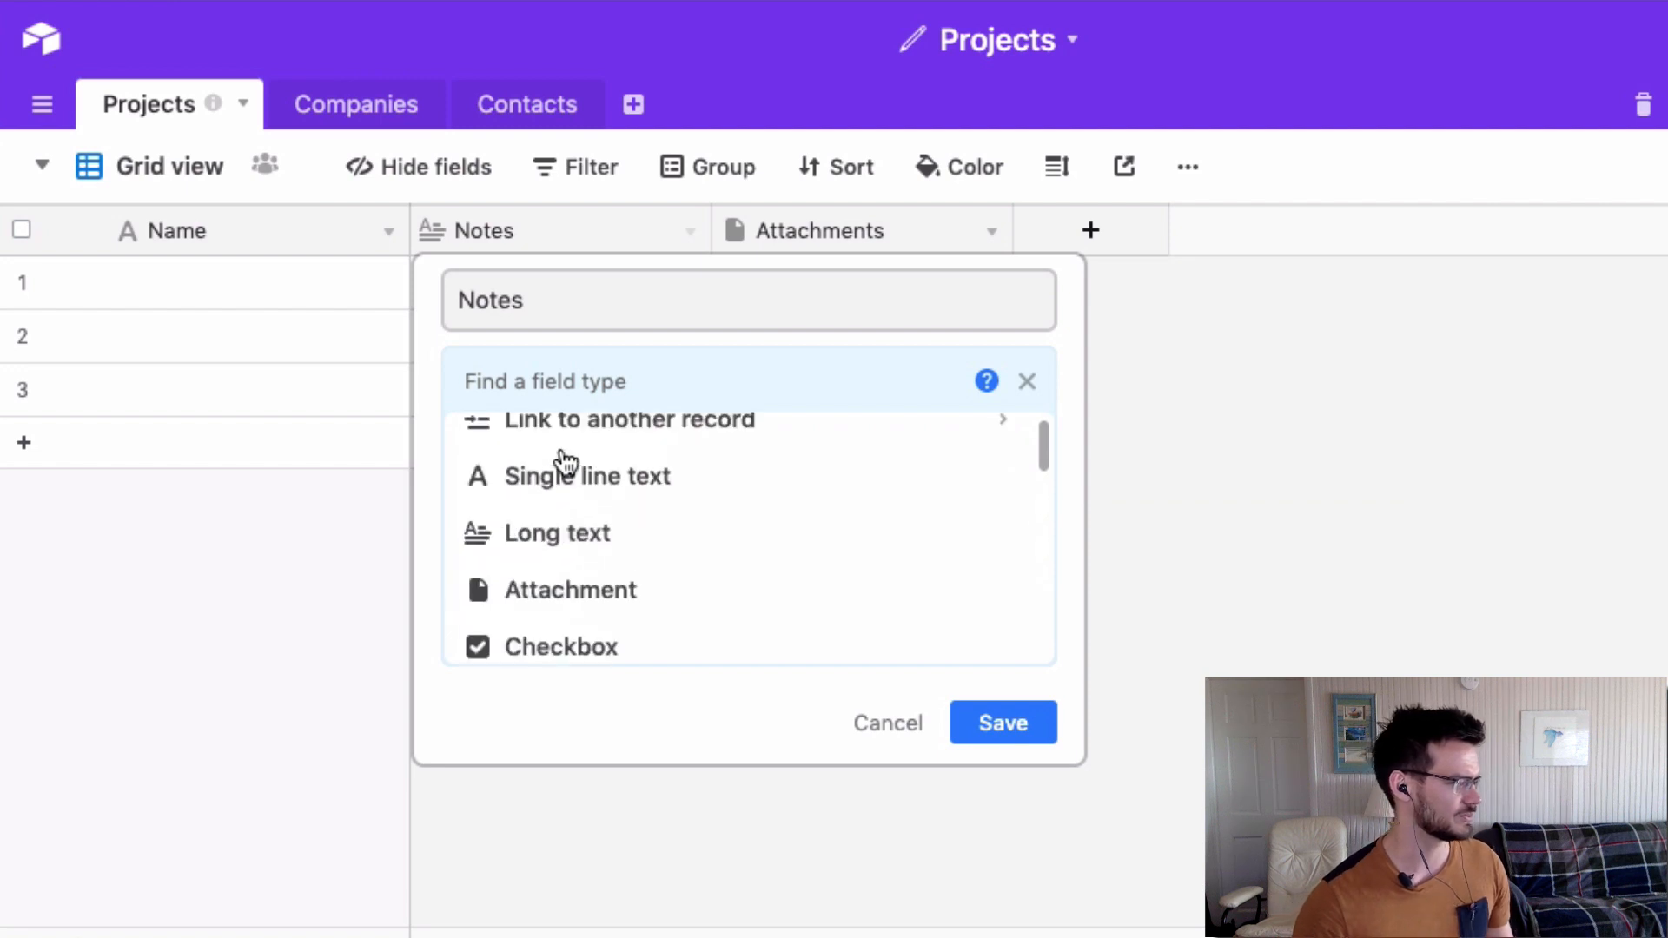
scroll(579, 456, down, 1)
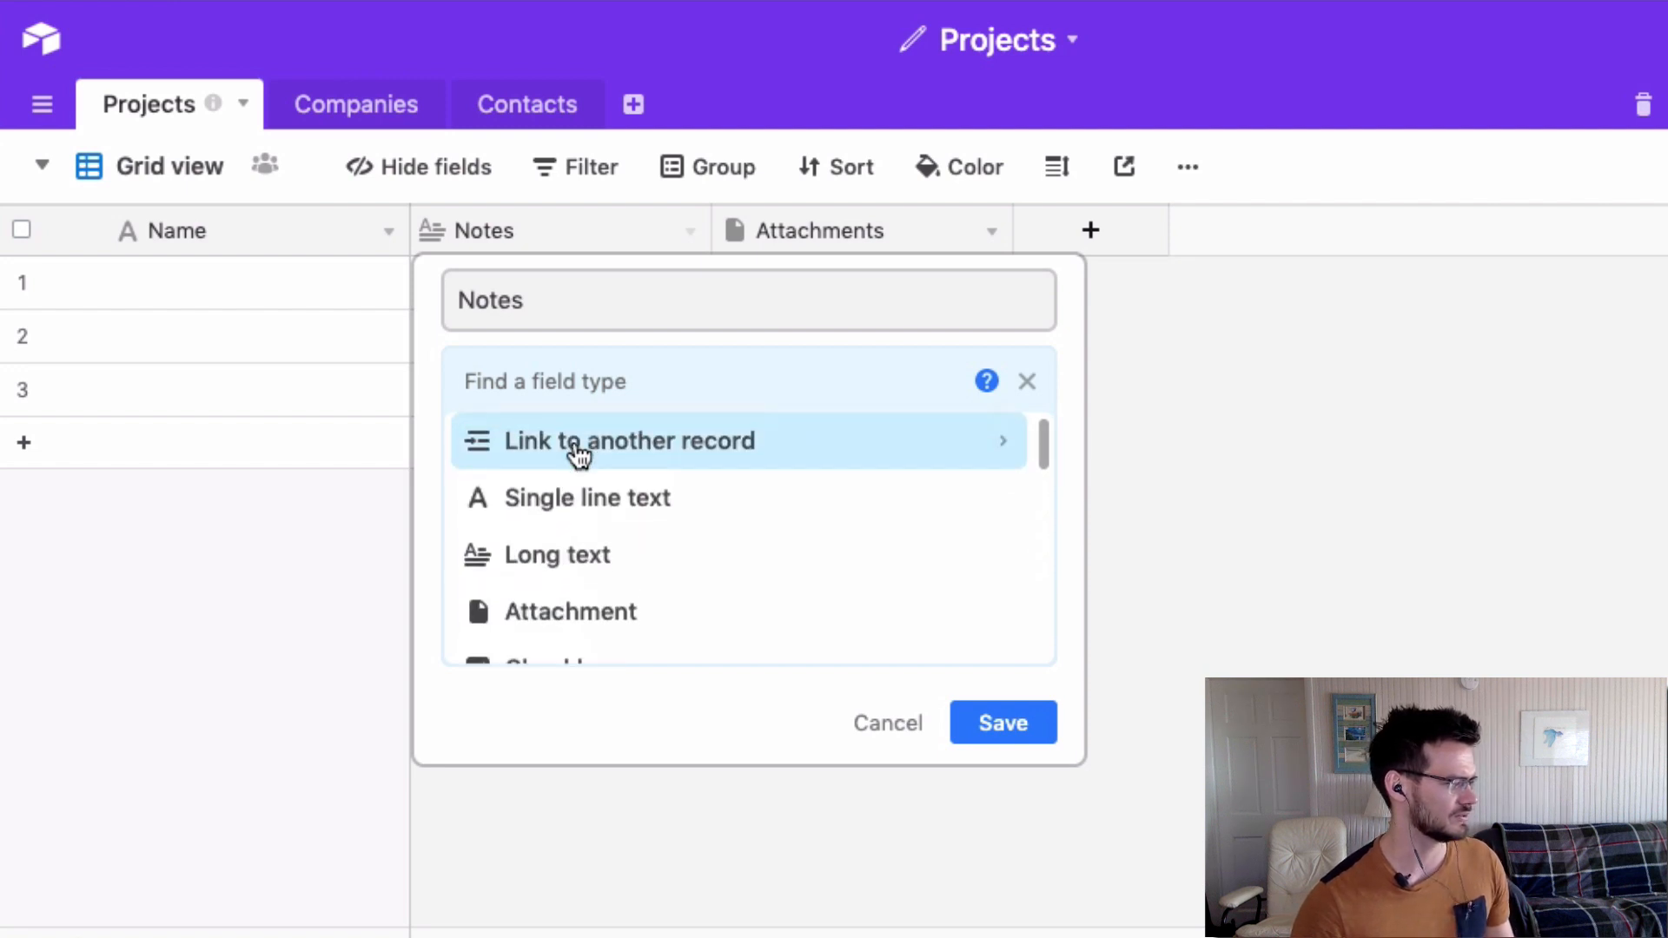
click(539, 511)
double_click(559, 315)
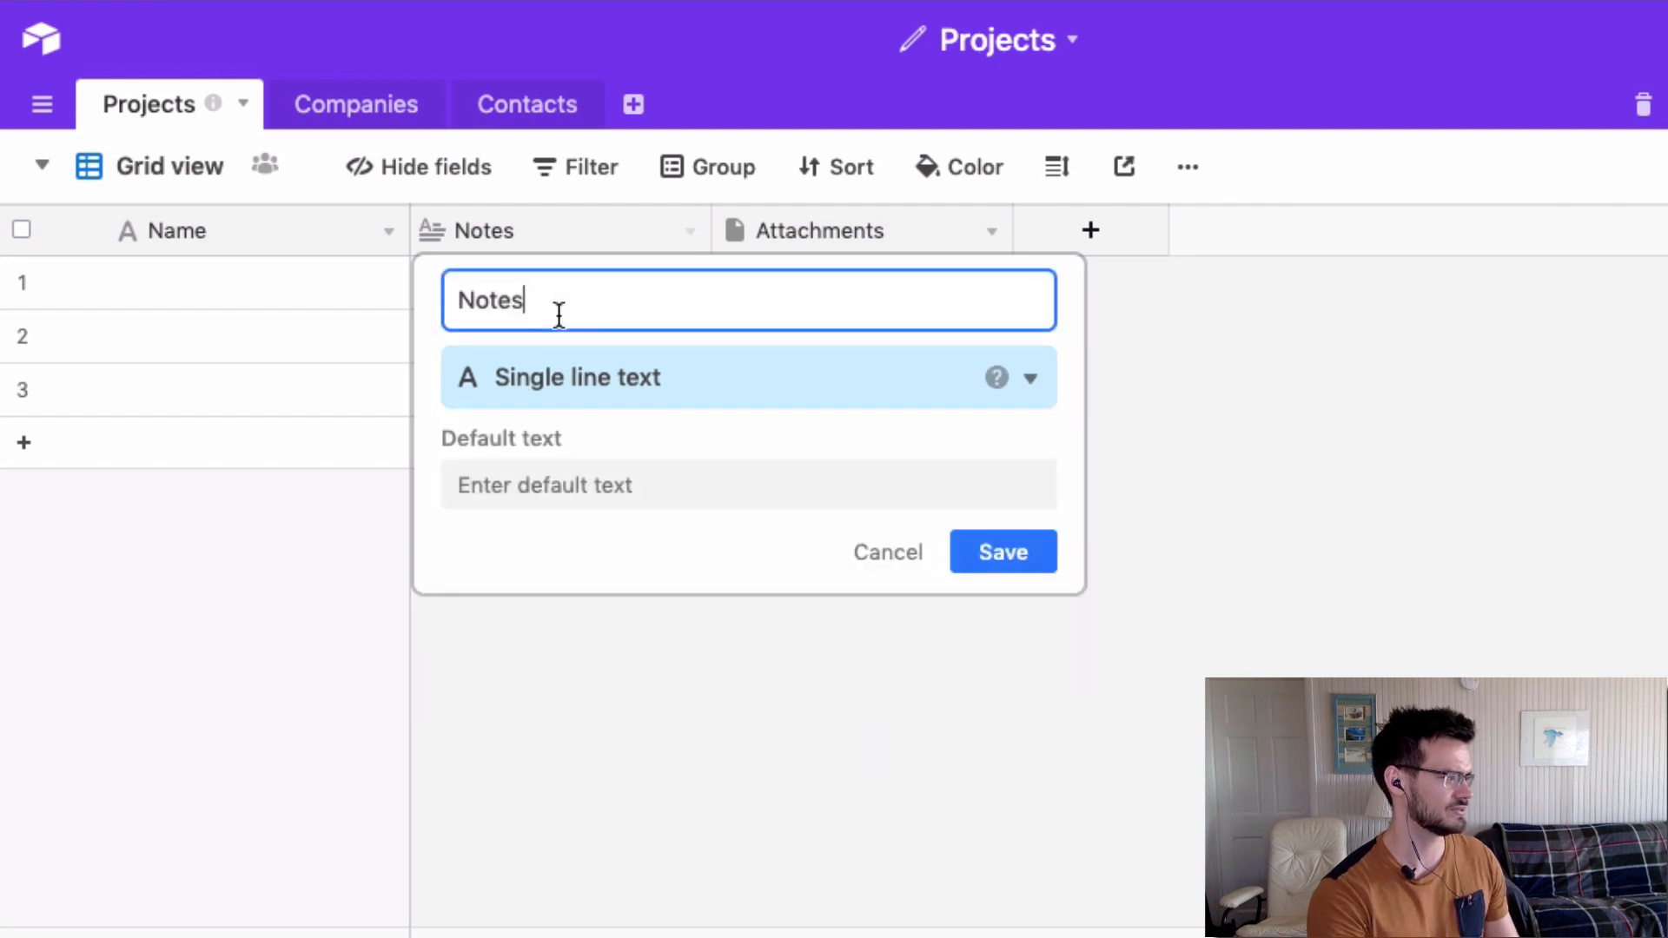
text(Projec)
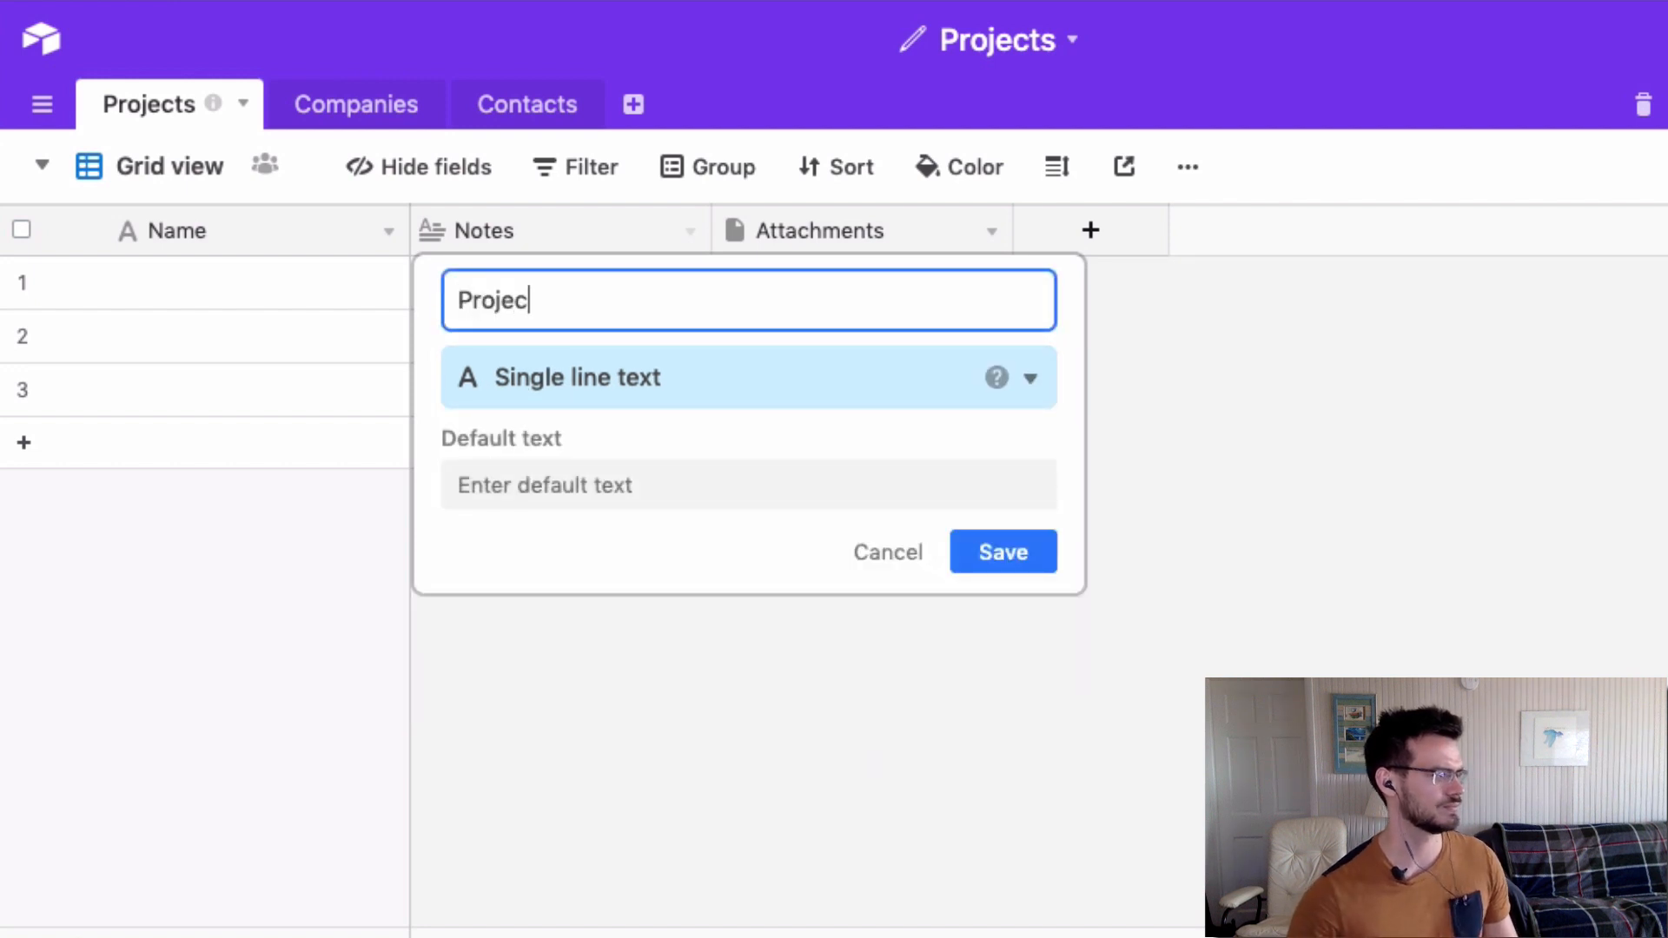
text(t Name)
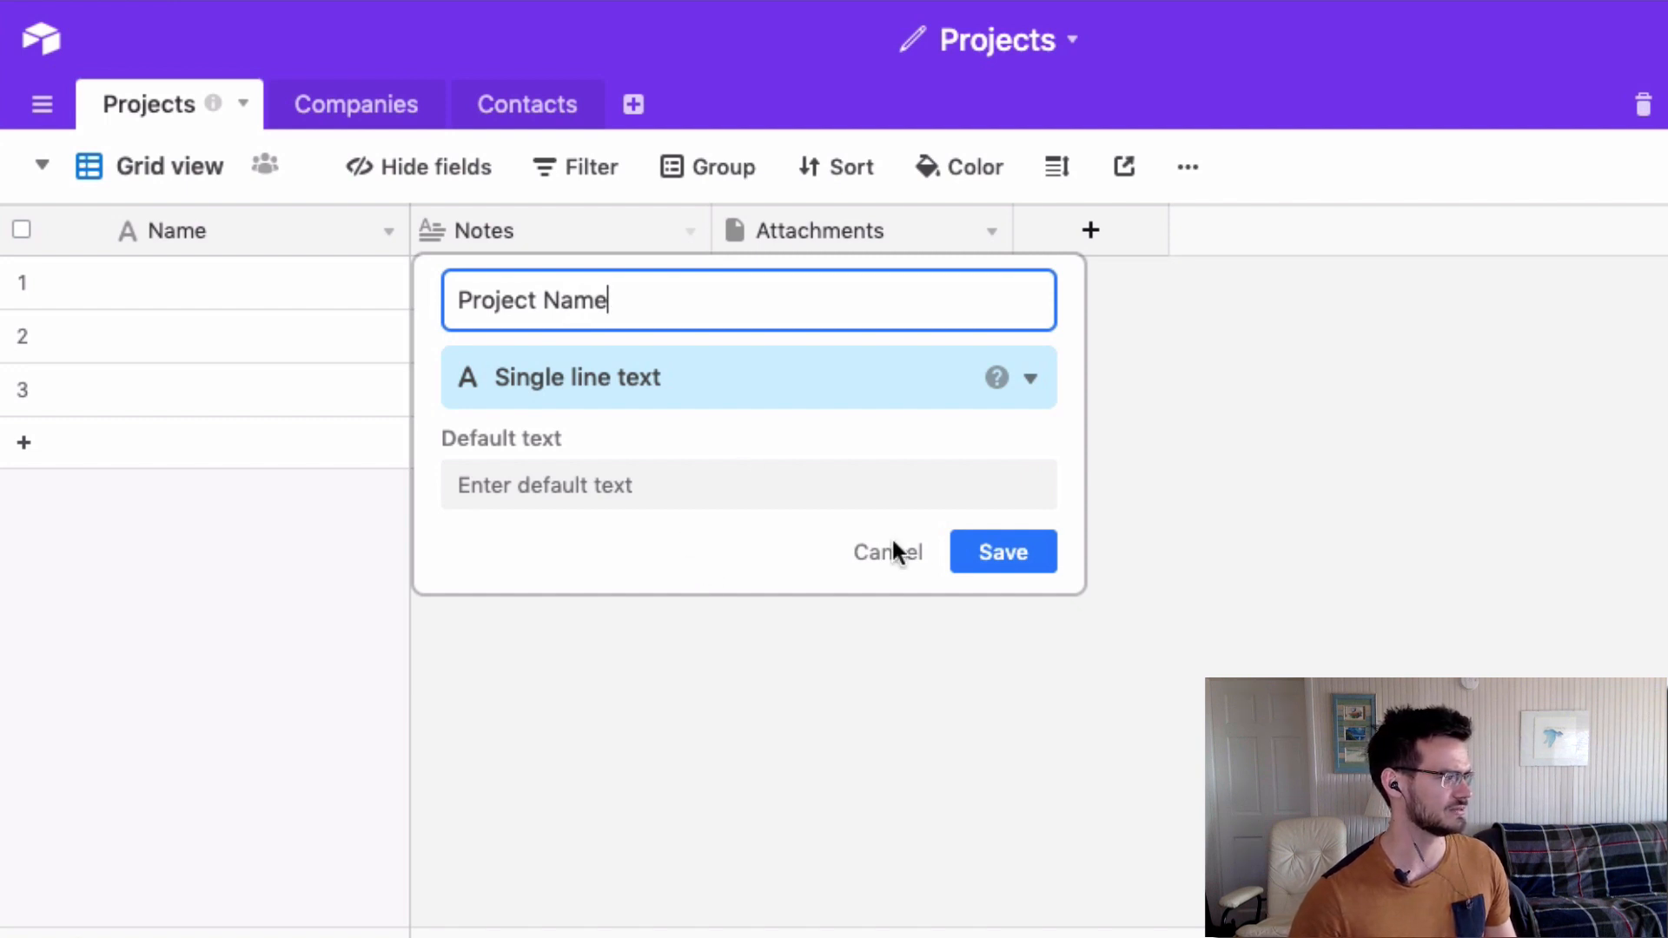
click(1016, 553)
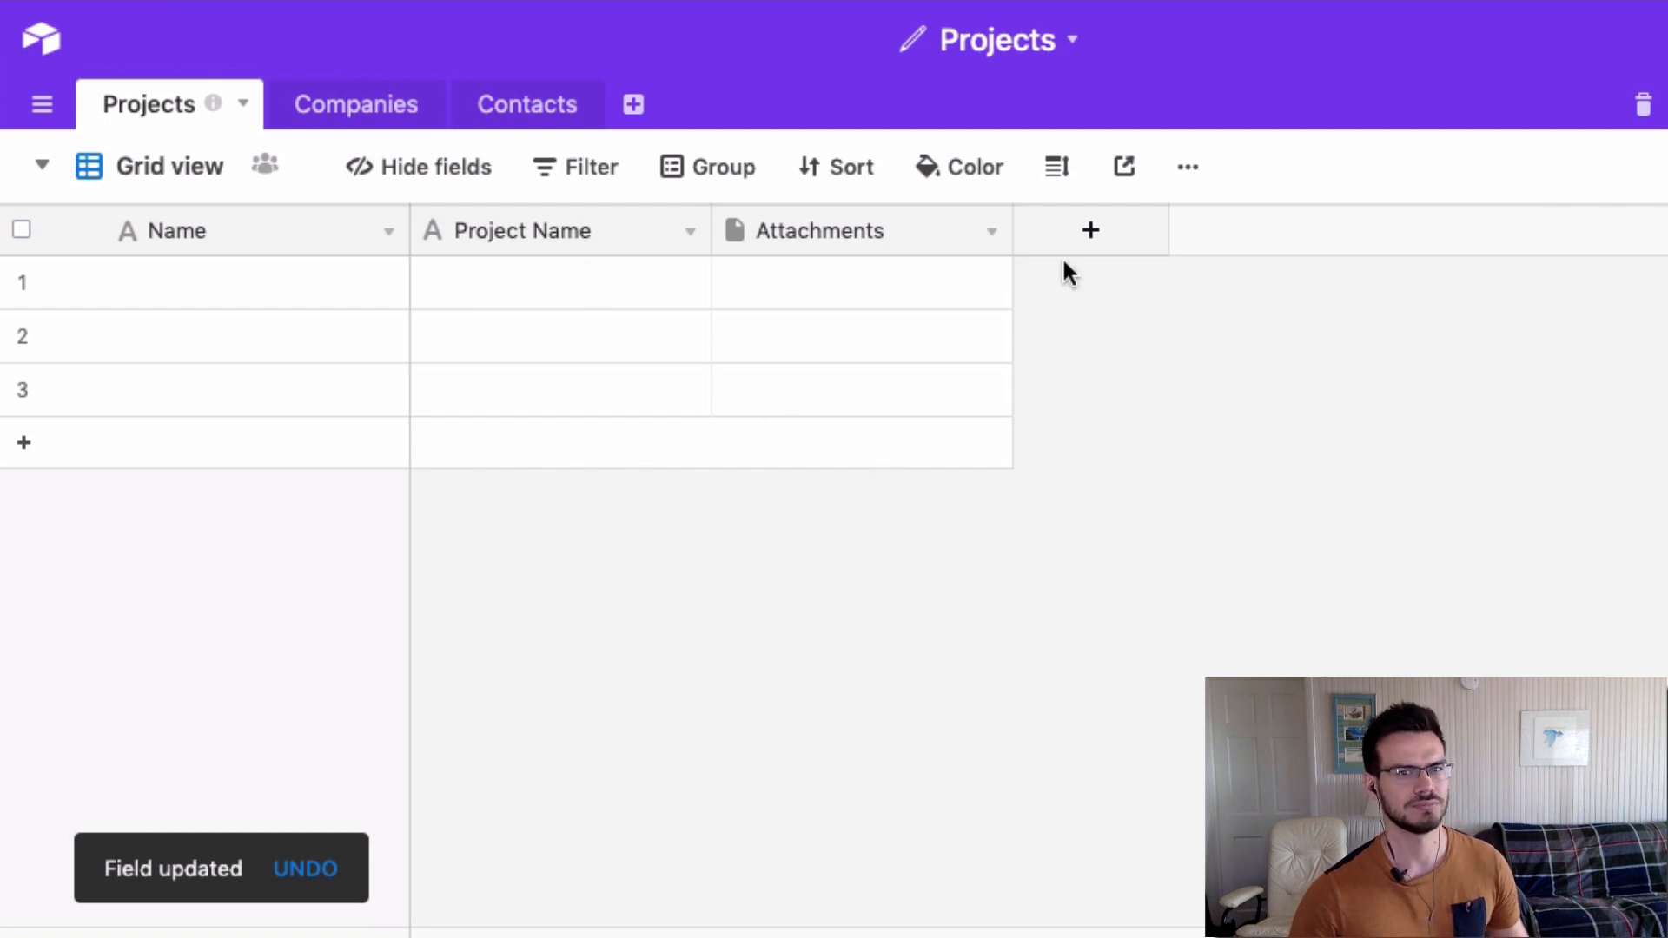
Convert the Attachments field to Single line text and rename it Contact.
click(991, 232)
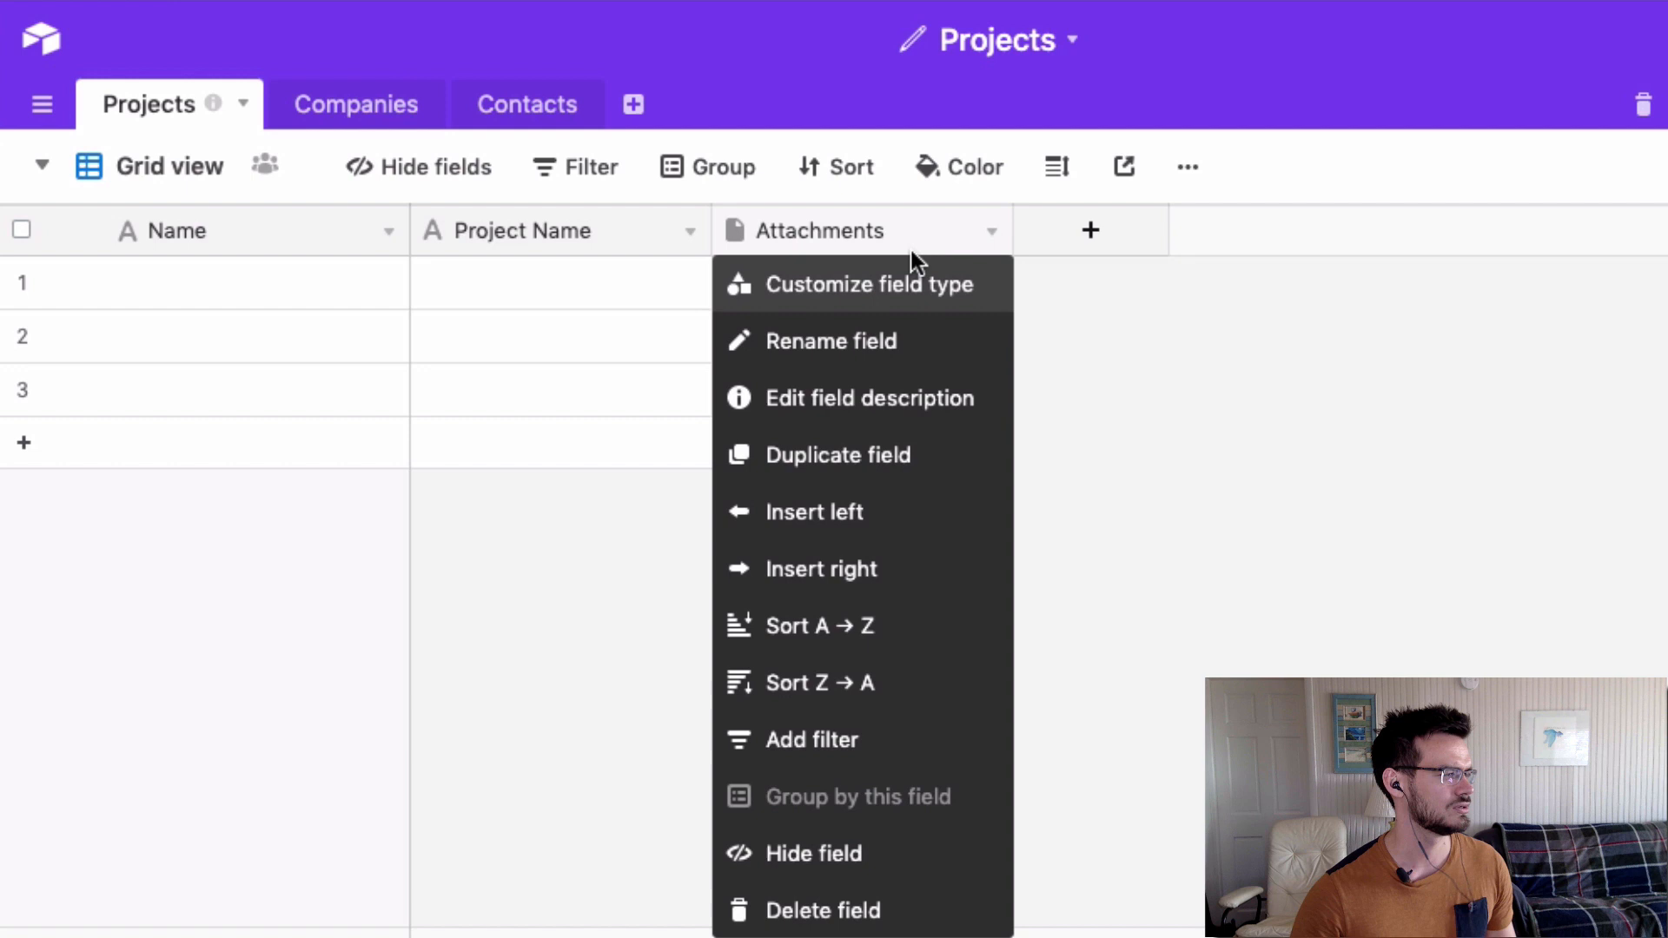
click(873, 296)
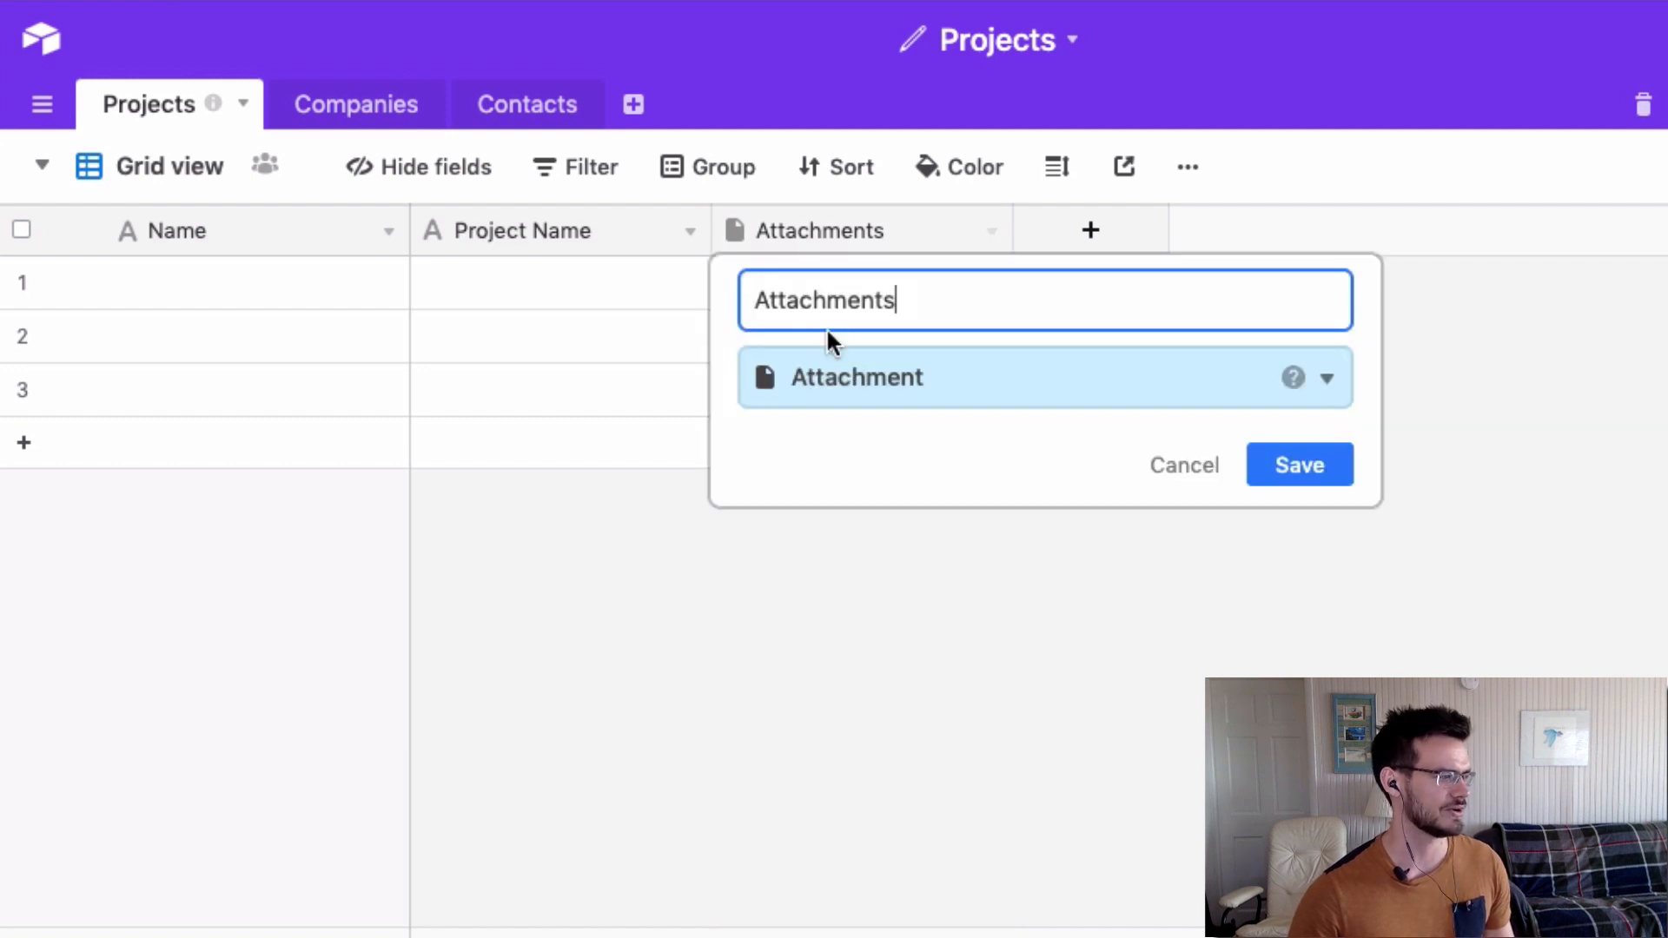
click(814, 378)
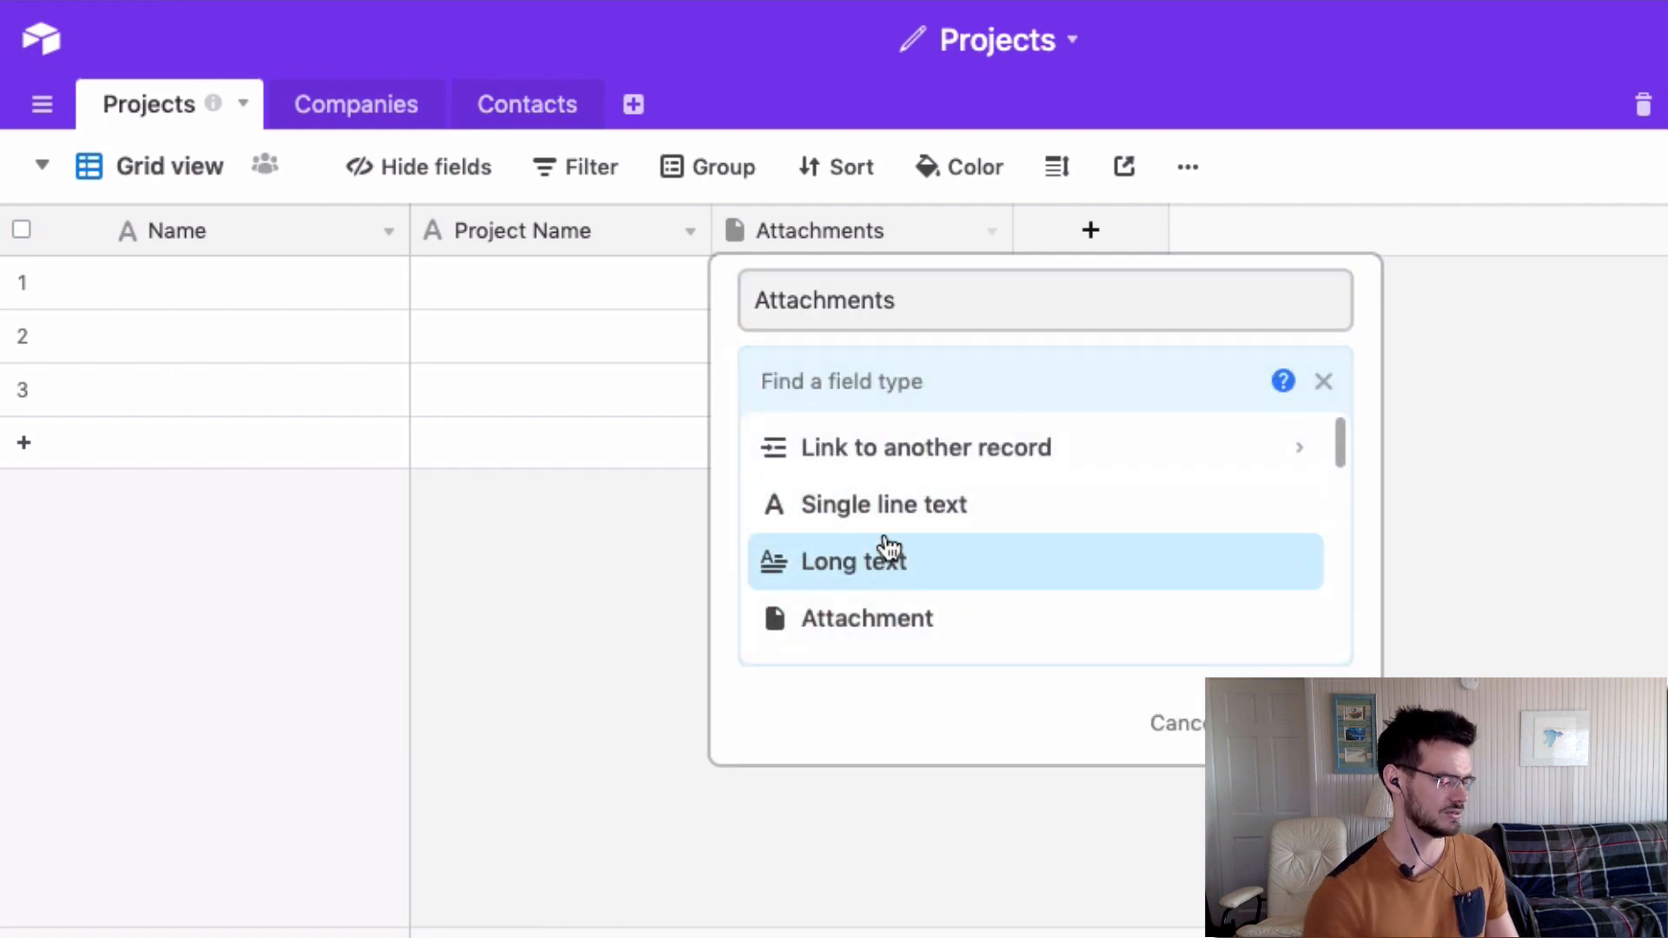
click(882, 521)
double_click(871, 301)
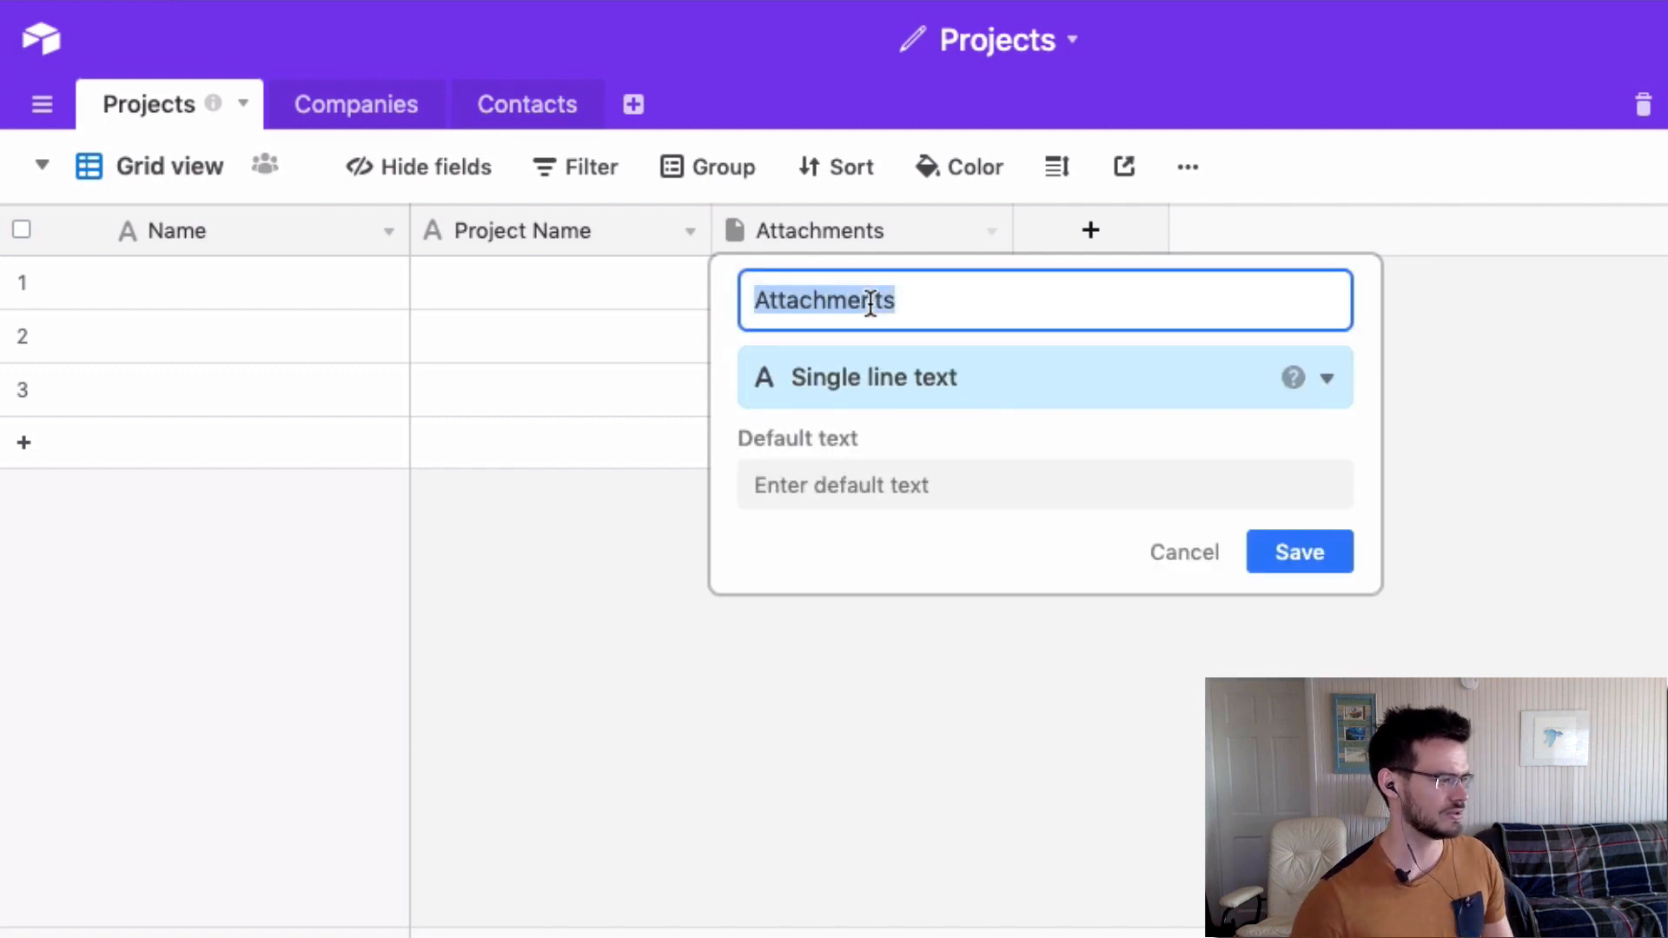
text(Contact)
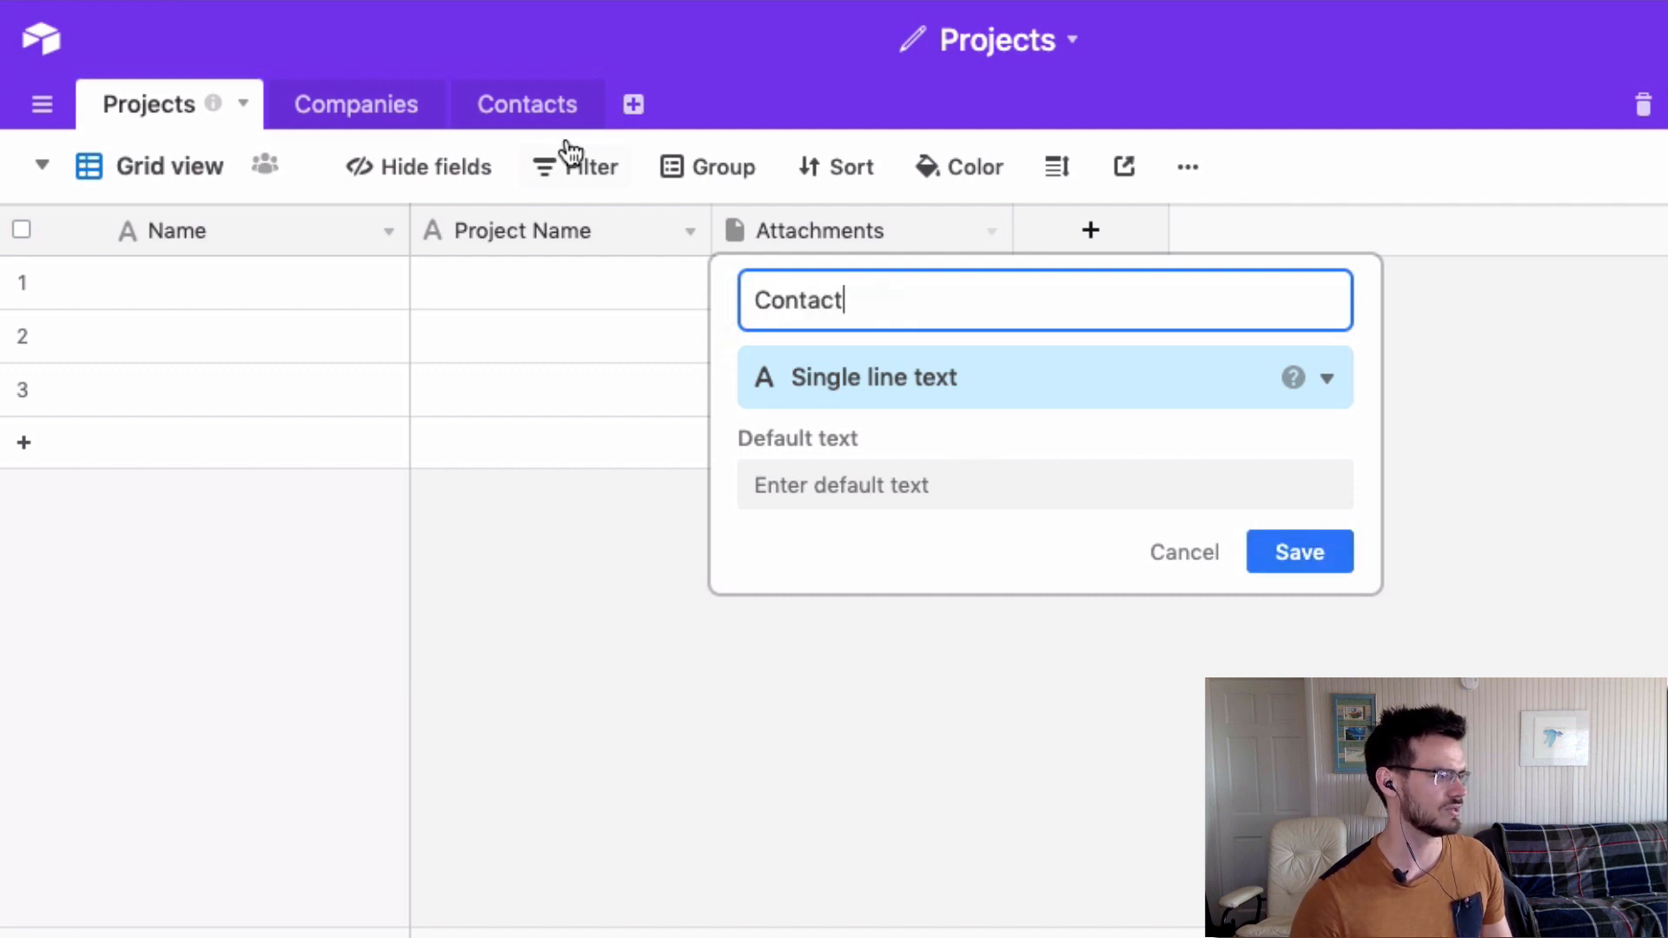
click(820, 360)
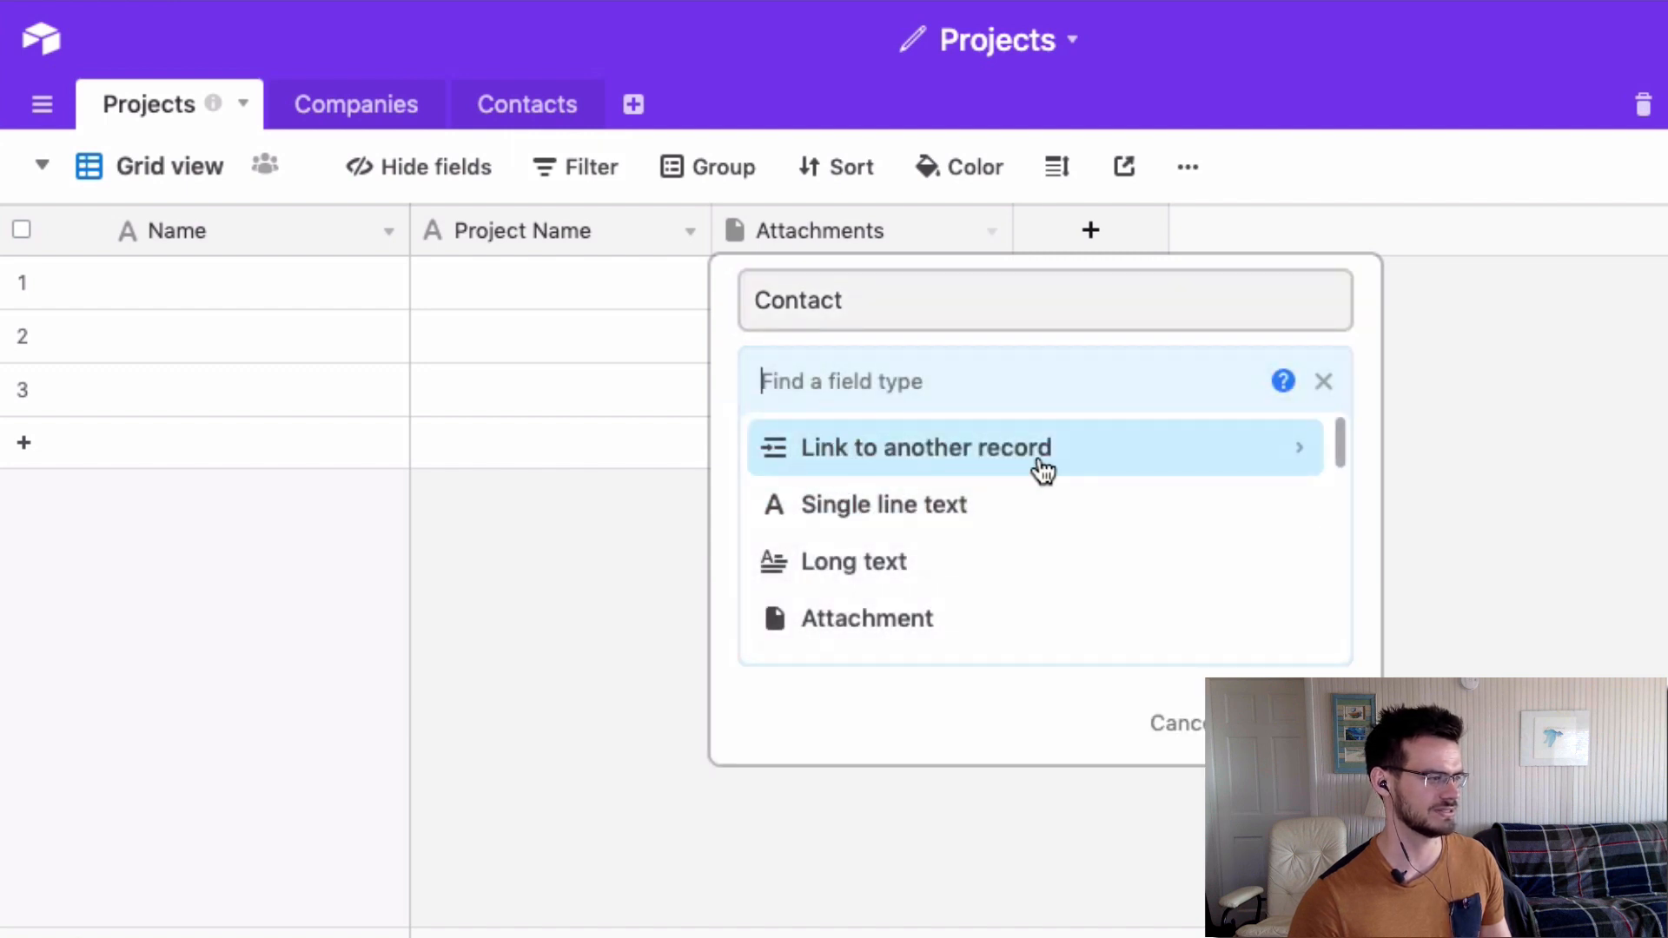
click(834, 746)
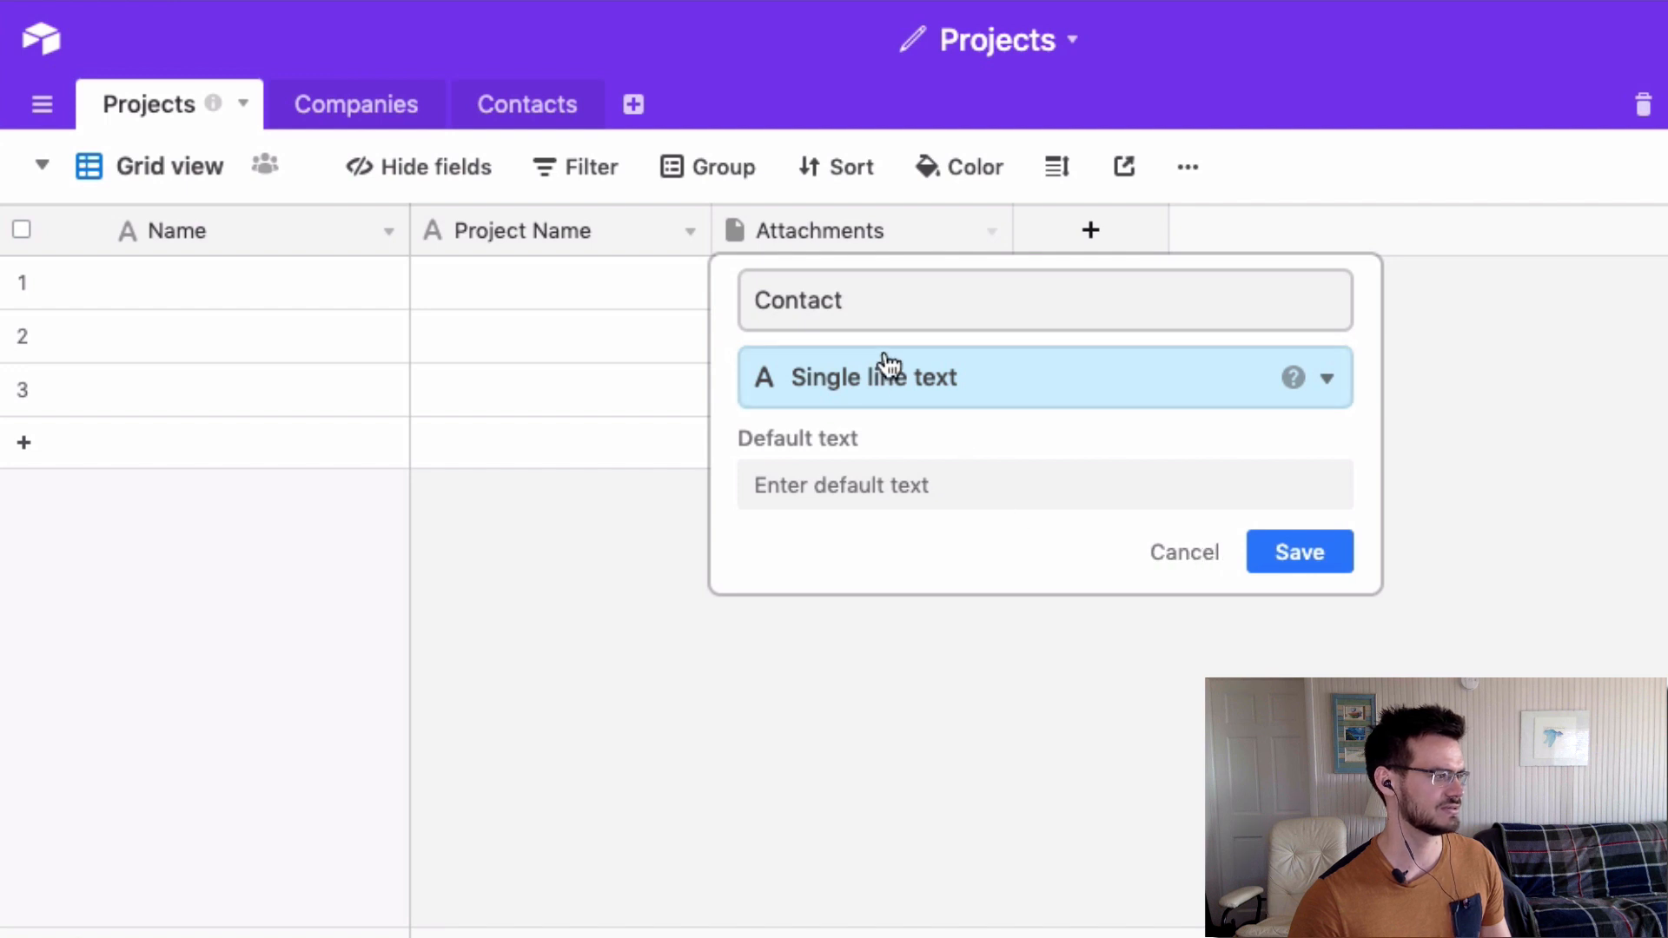
click(1303, 563)
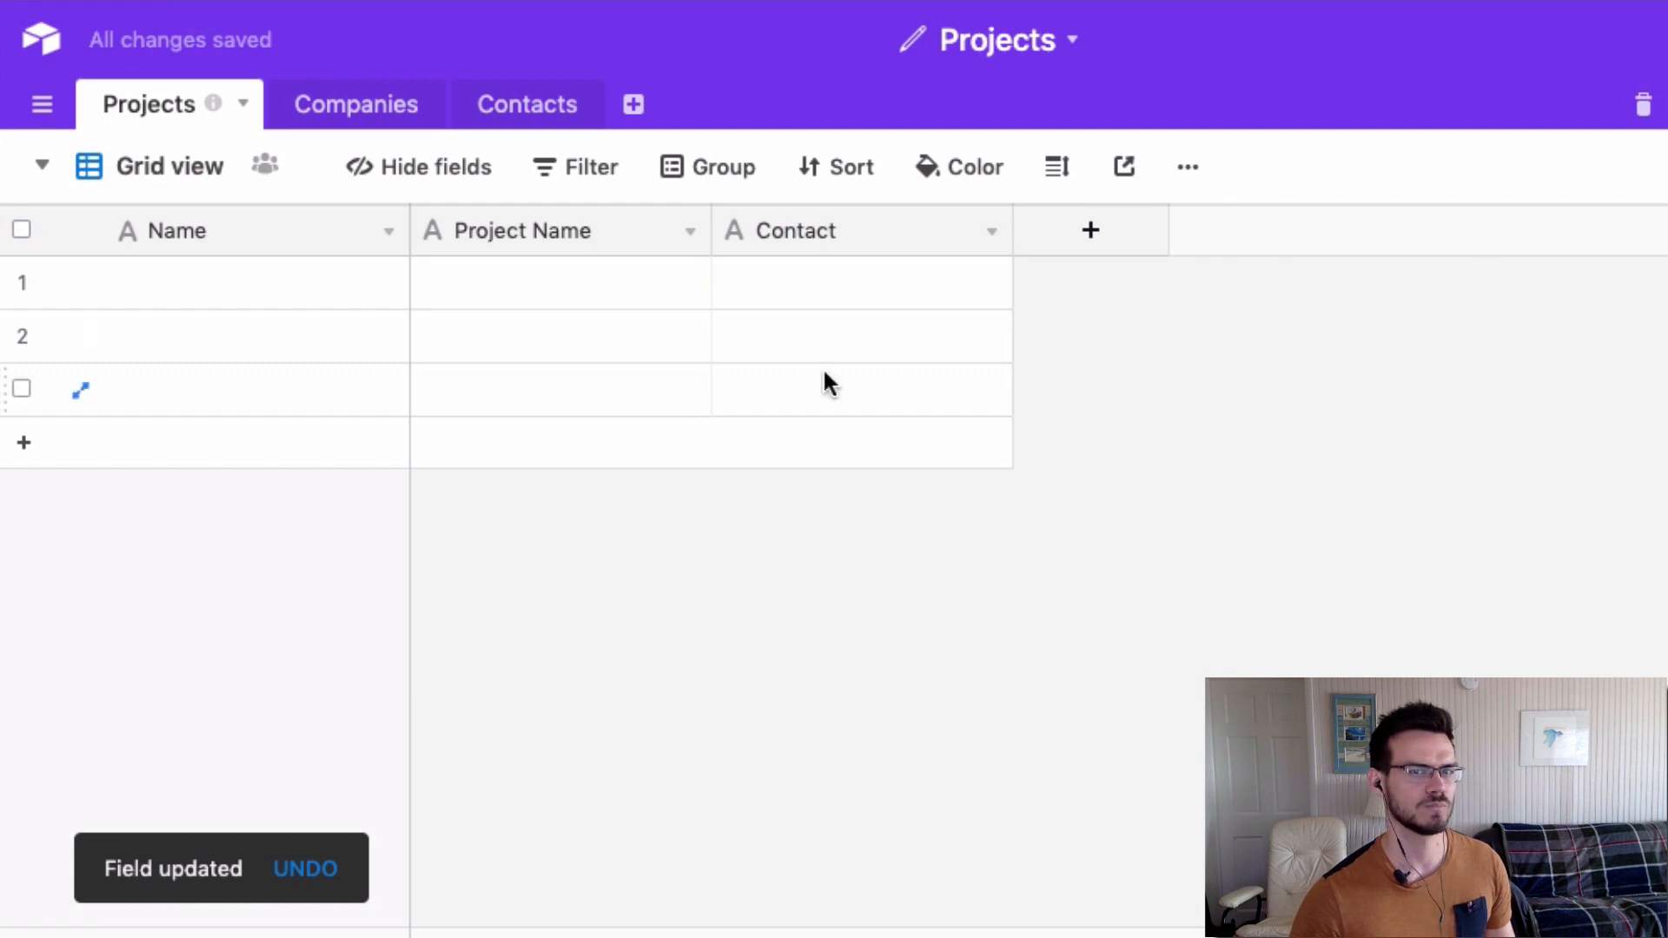
Add an Attachment field named Article Photo after Contact.
click(1077, 243)
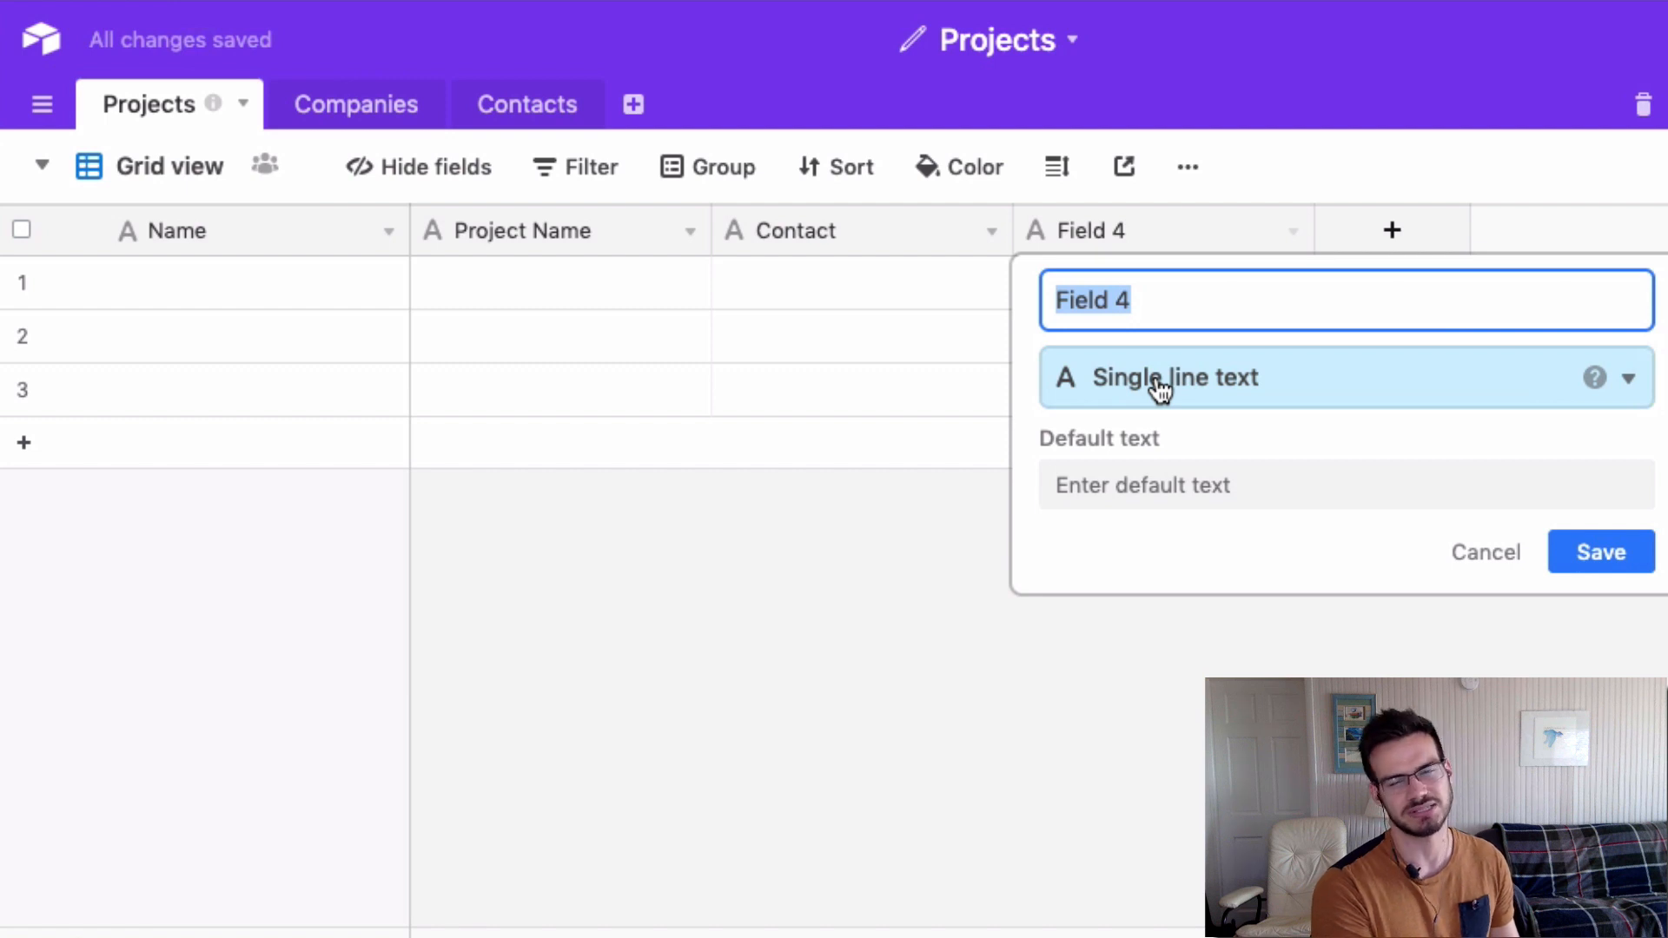
text(Article )
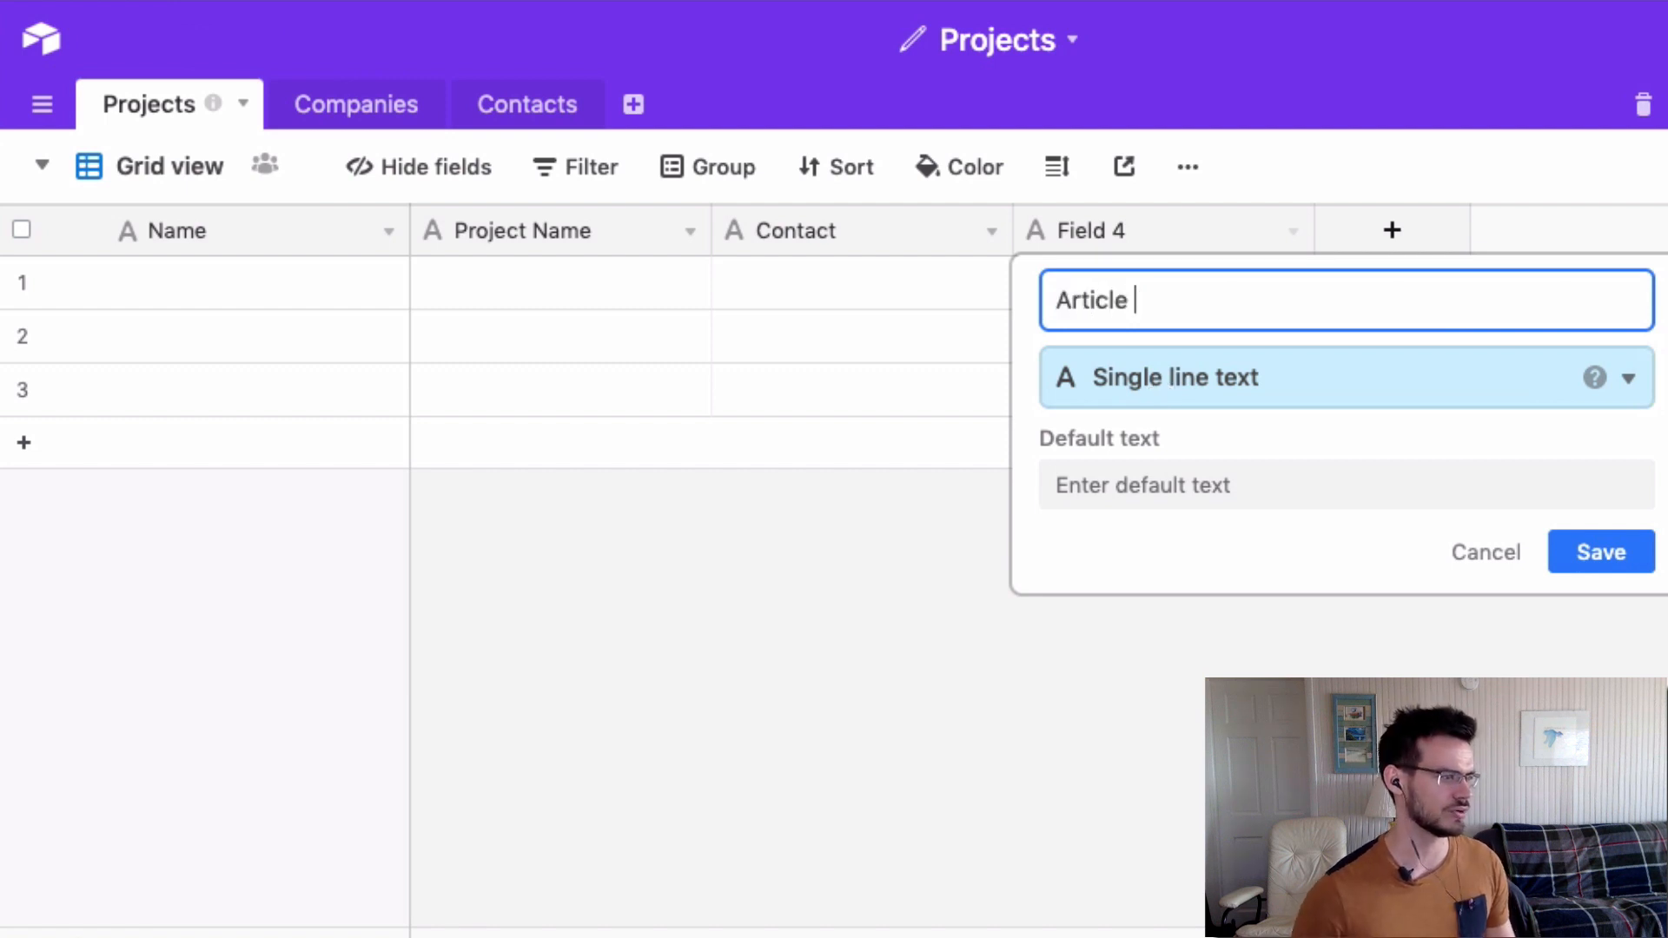
text(st)
key(BackSpace)
key(BackSpace)
key(BackSpace)
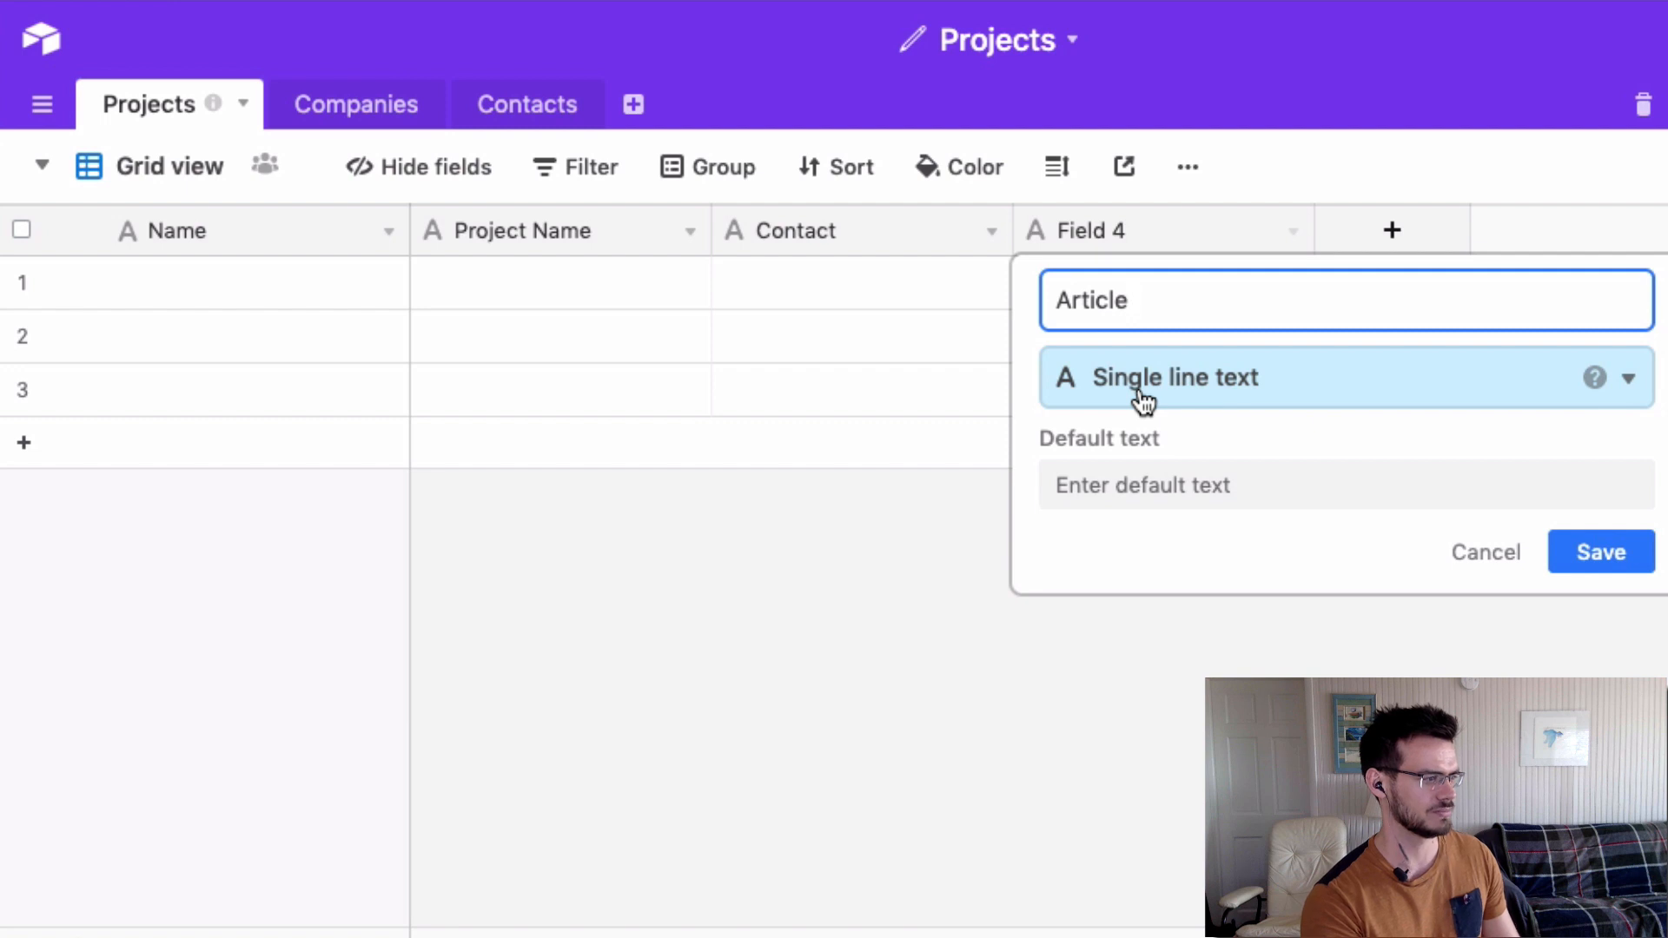
text(P)
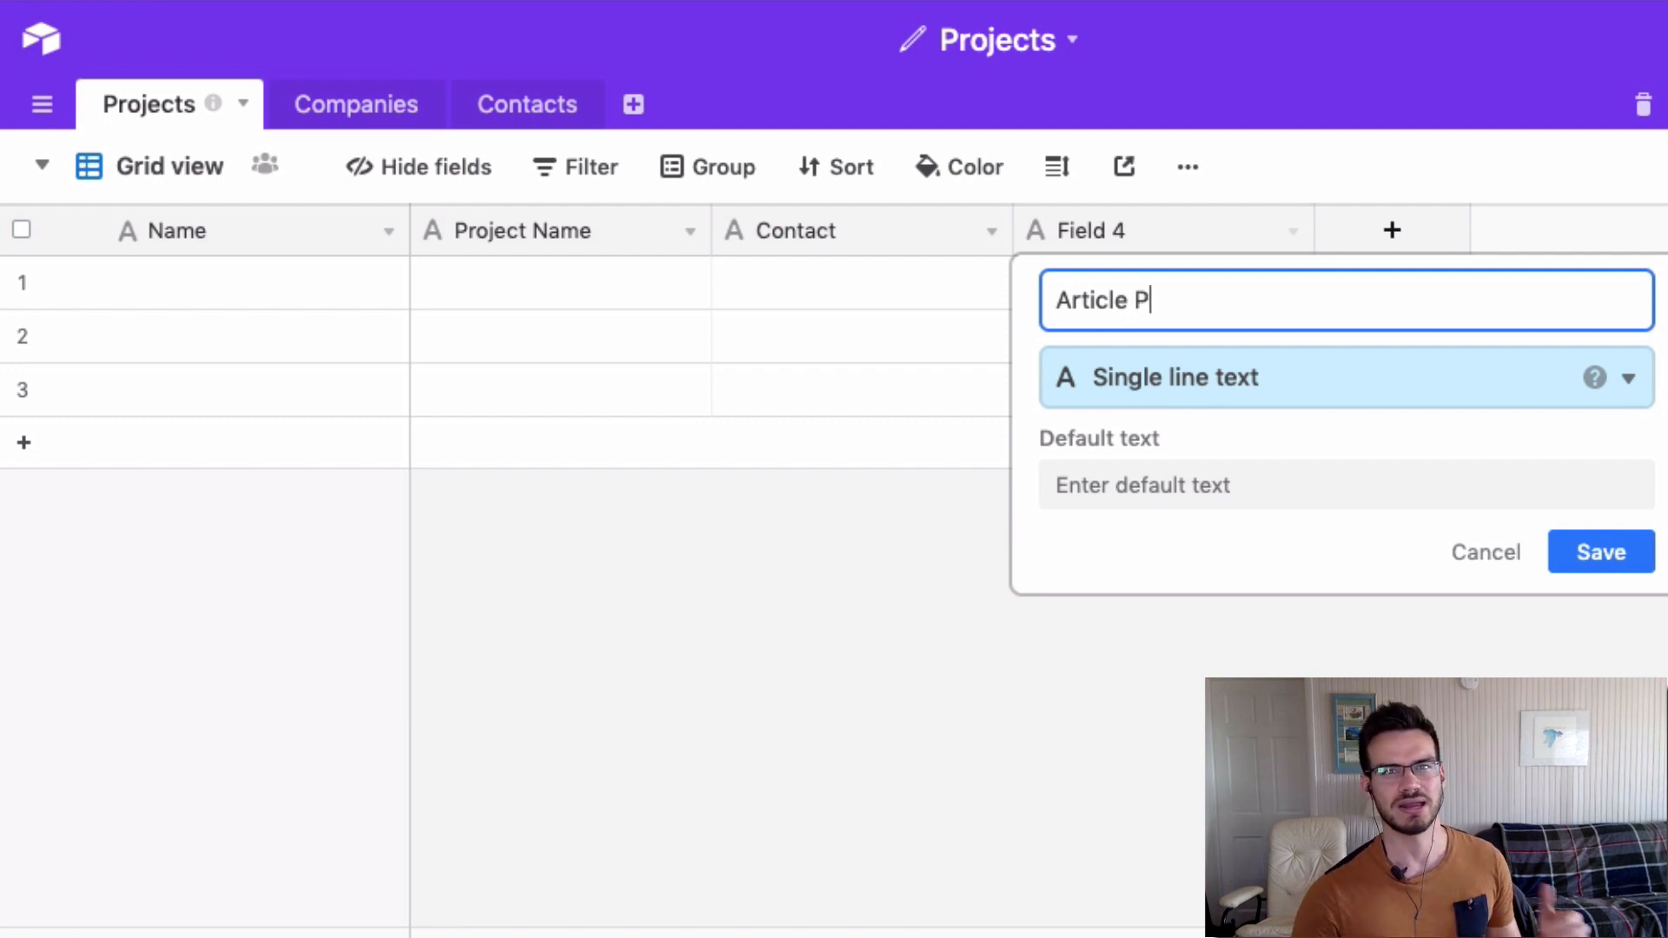
text(hoto)
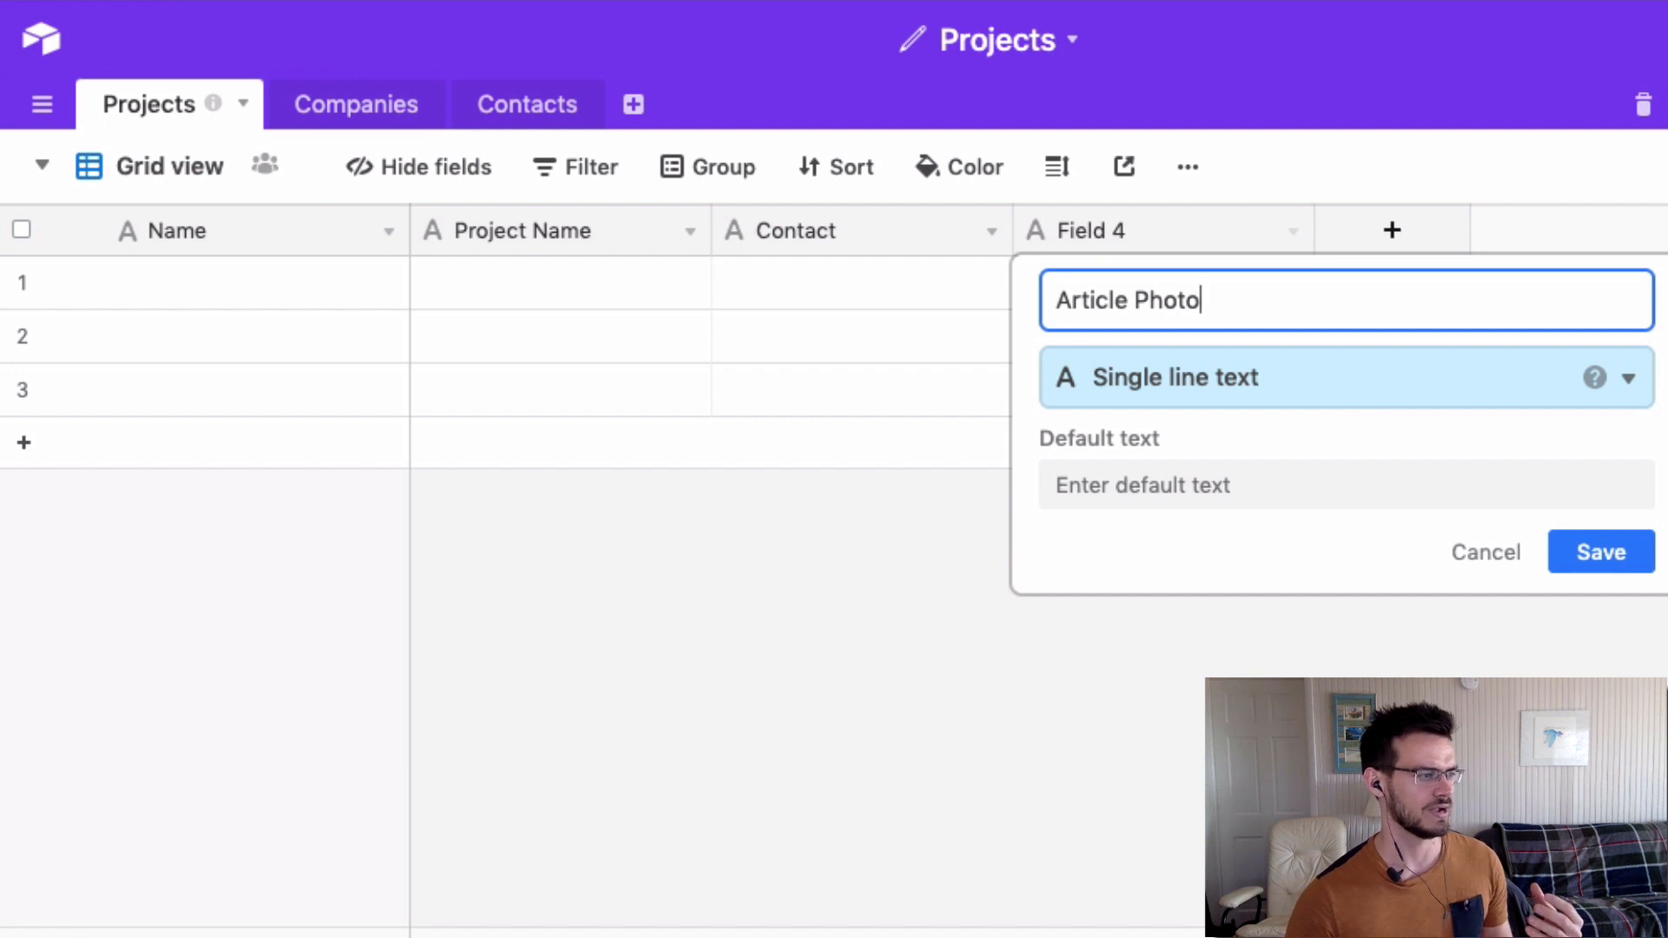
click(1154, 401)
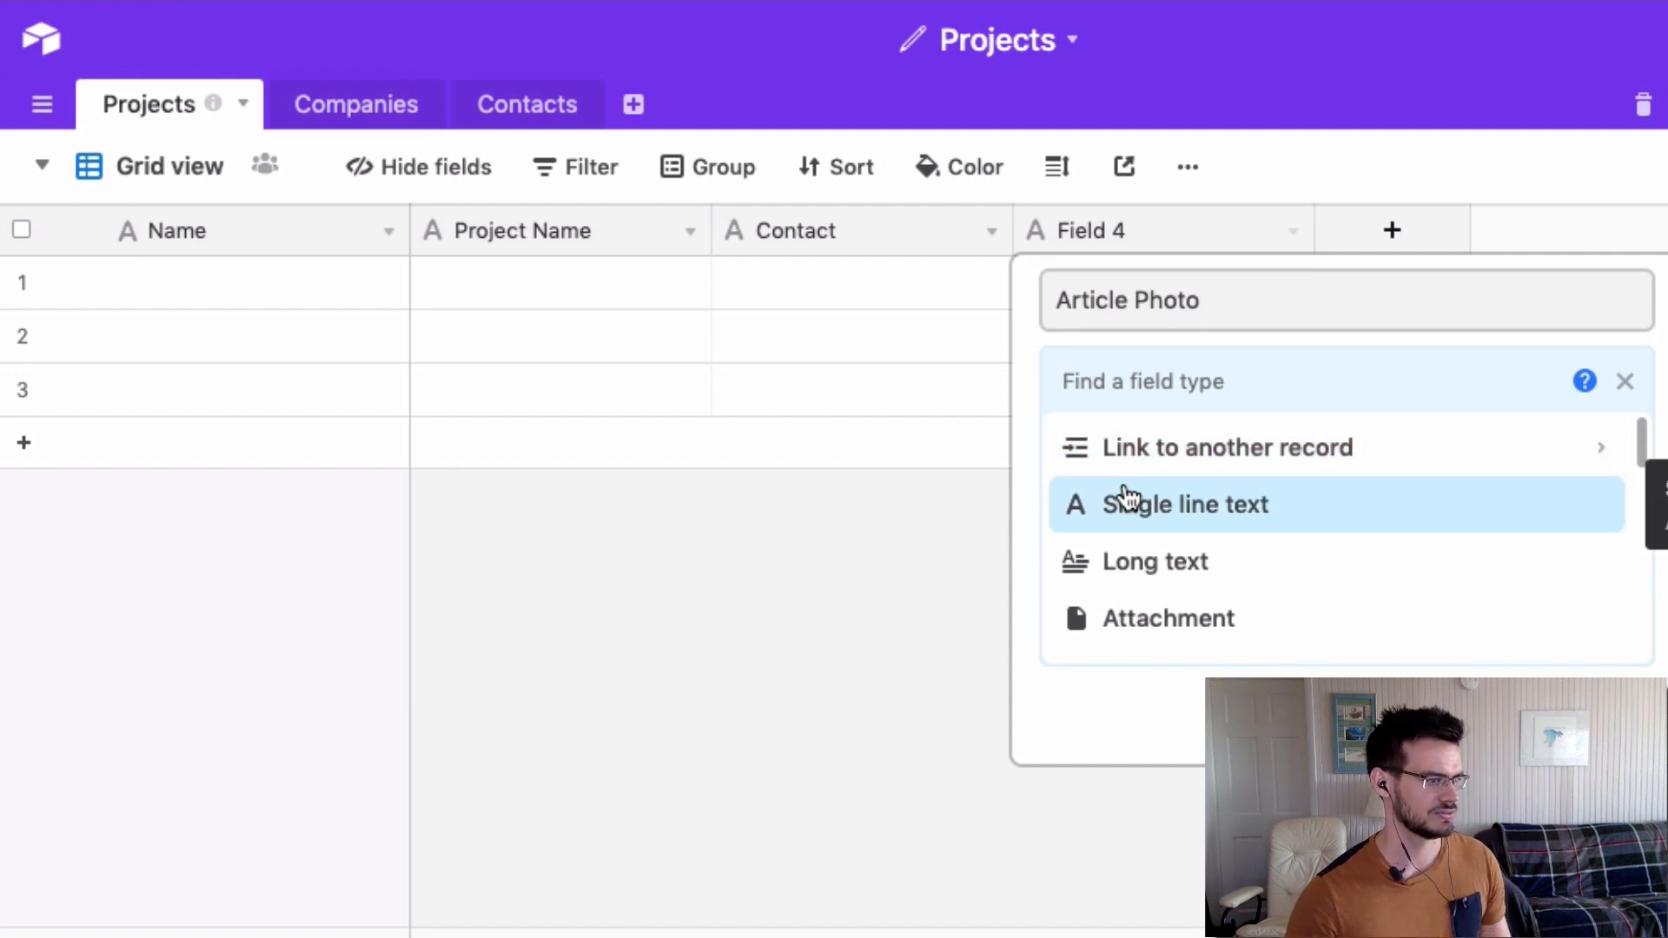
click(1135, 613)
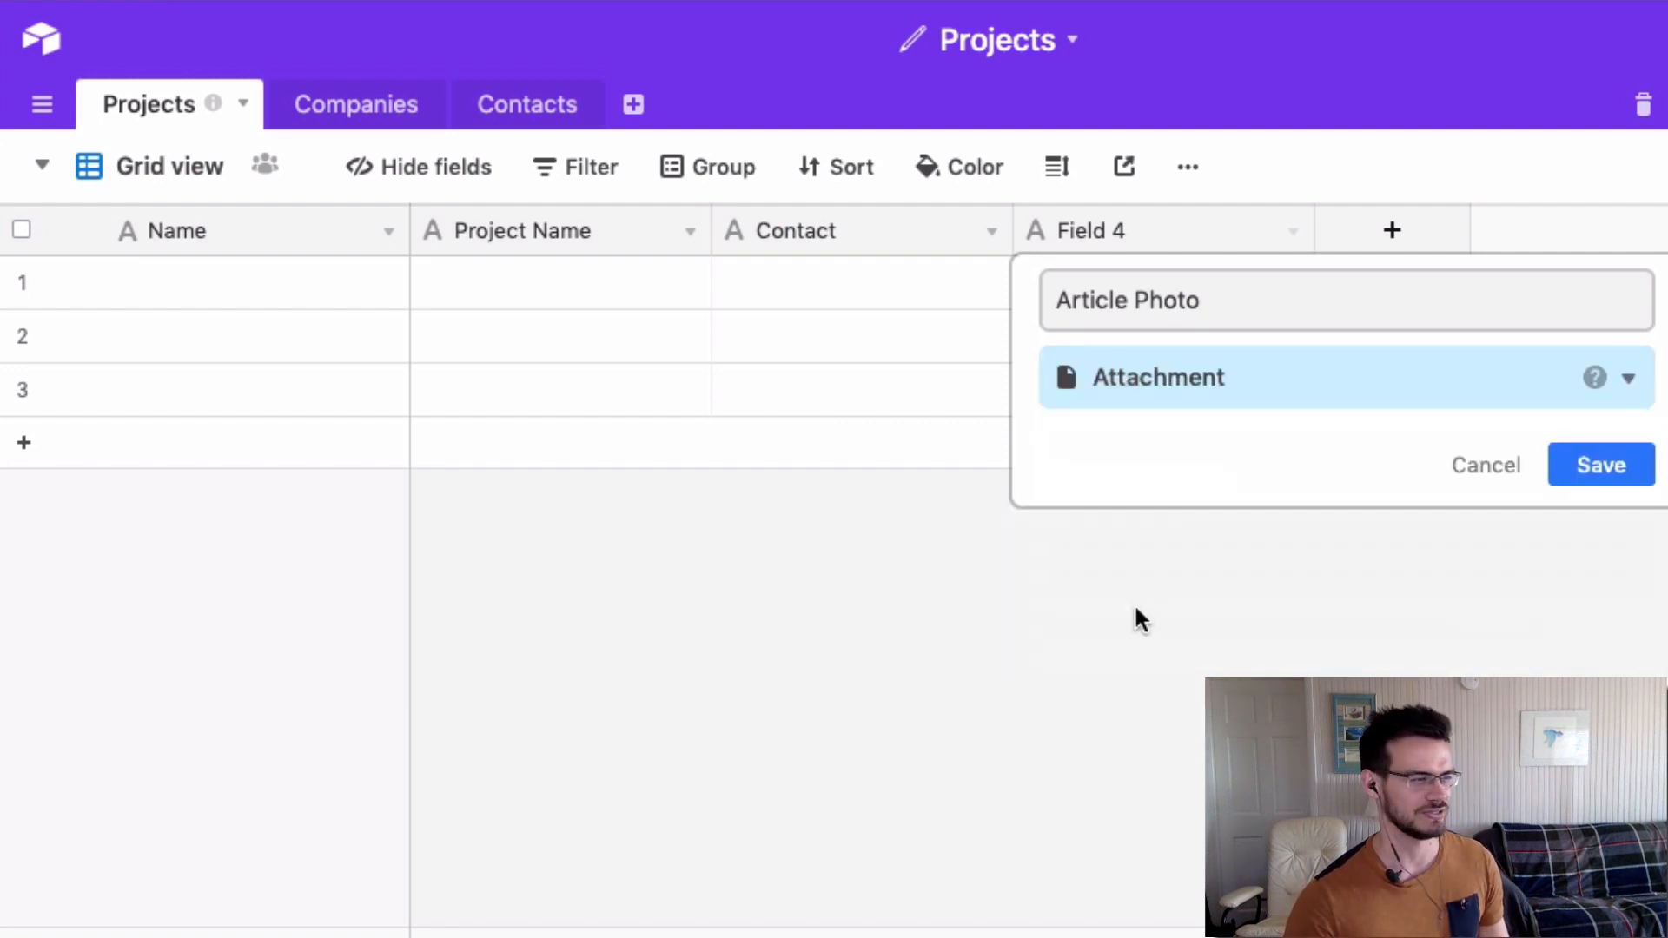
click(1583, 488)
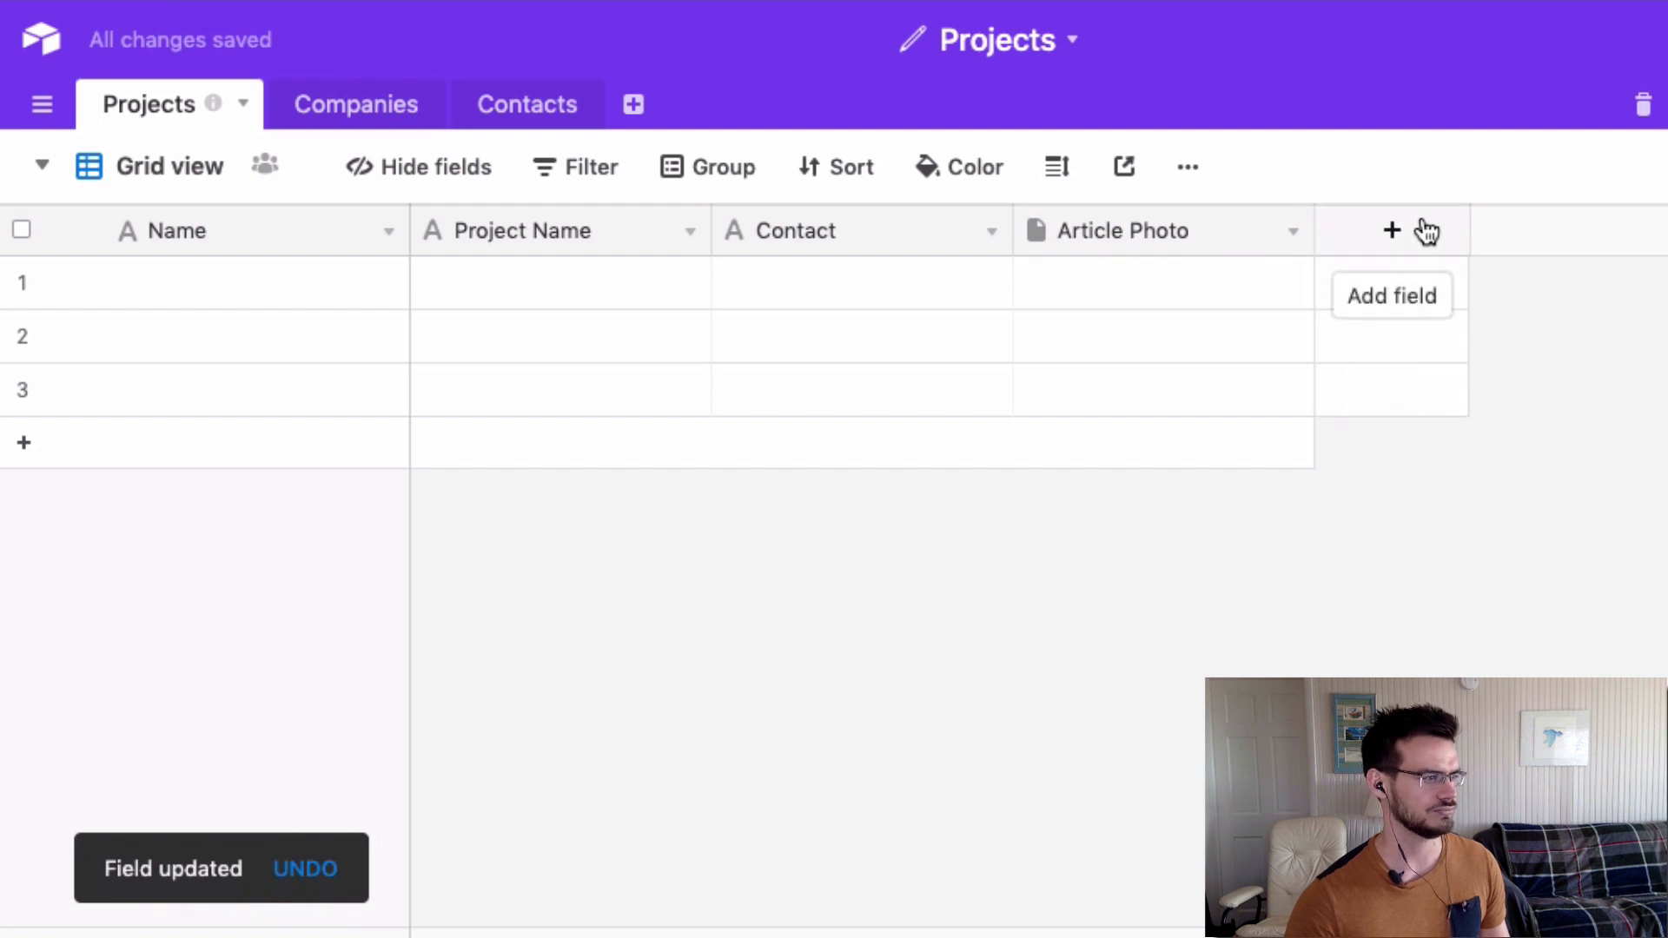
Add a new field named Writer and make it a Single select.
click(1375, 236)
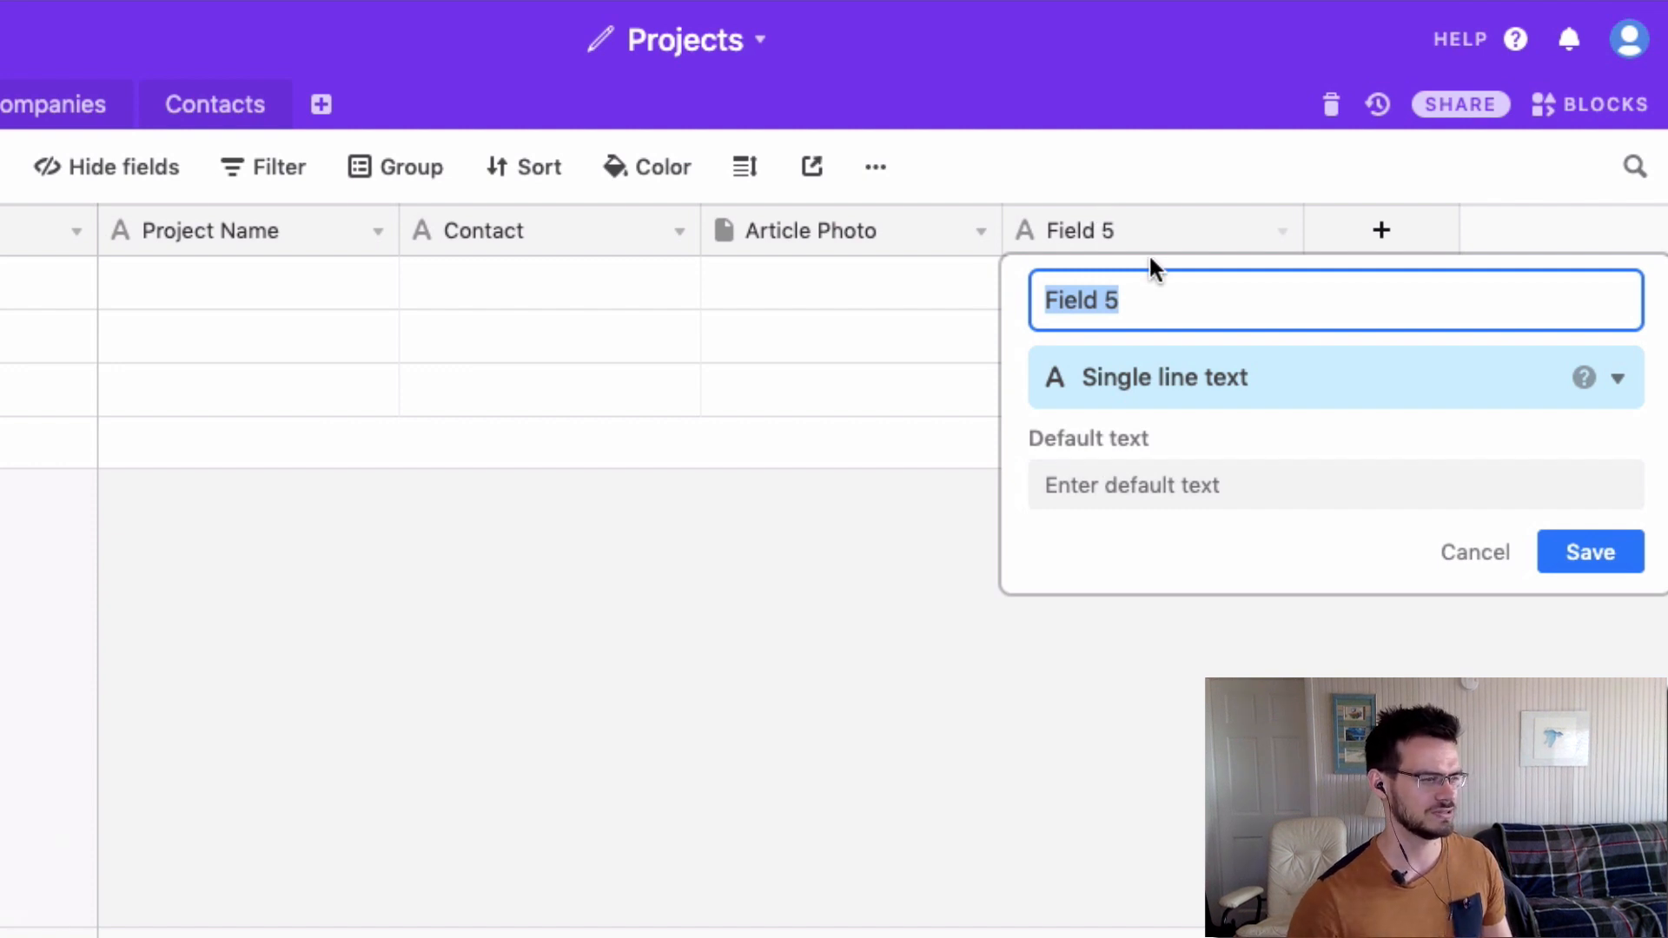
text(Writer)
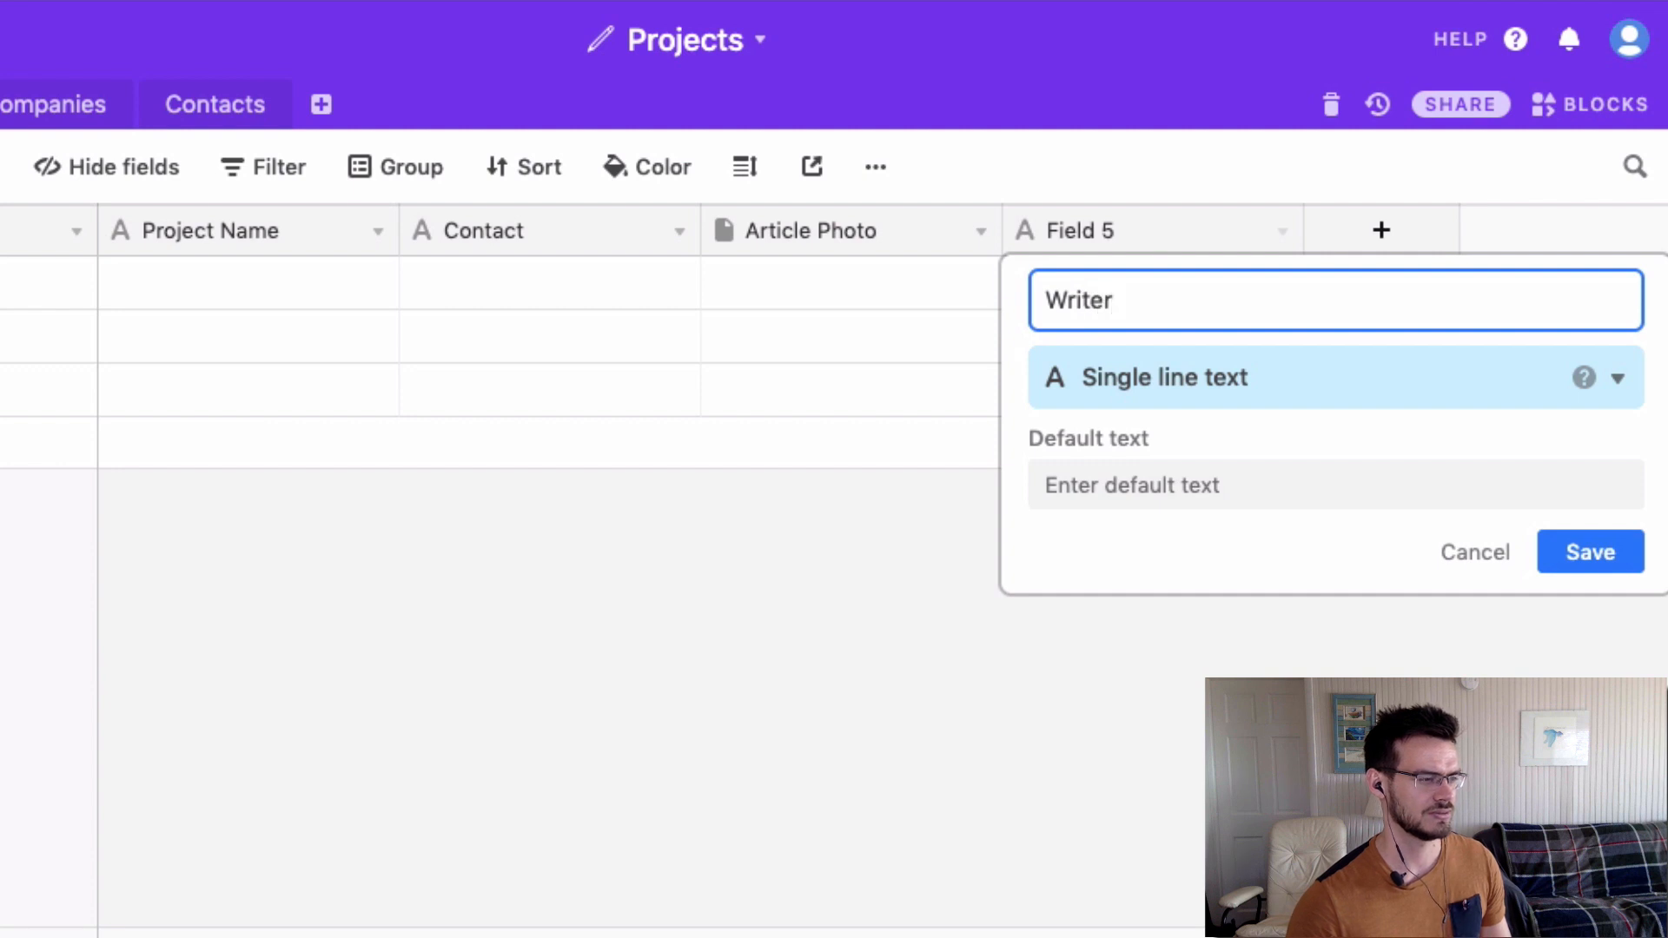
click(1165, 380)
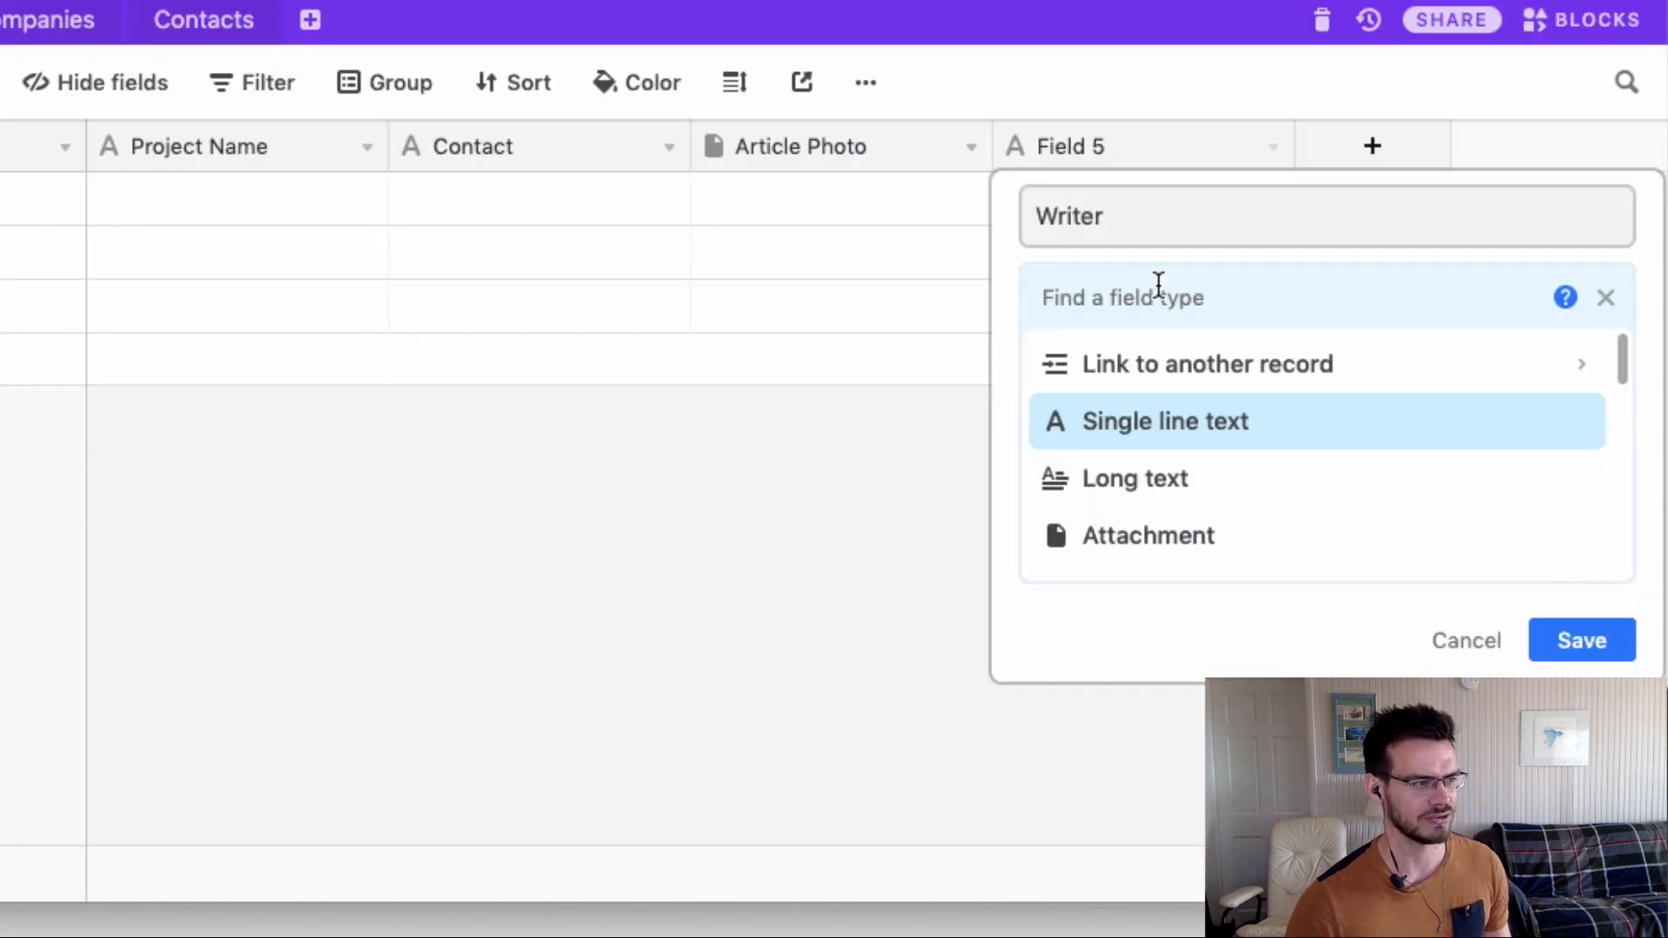
scroll(1145, 408, down, 1)
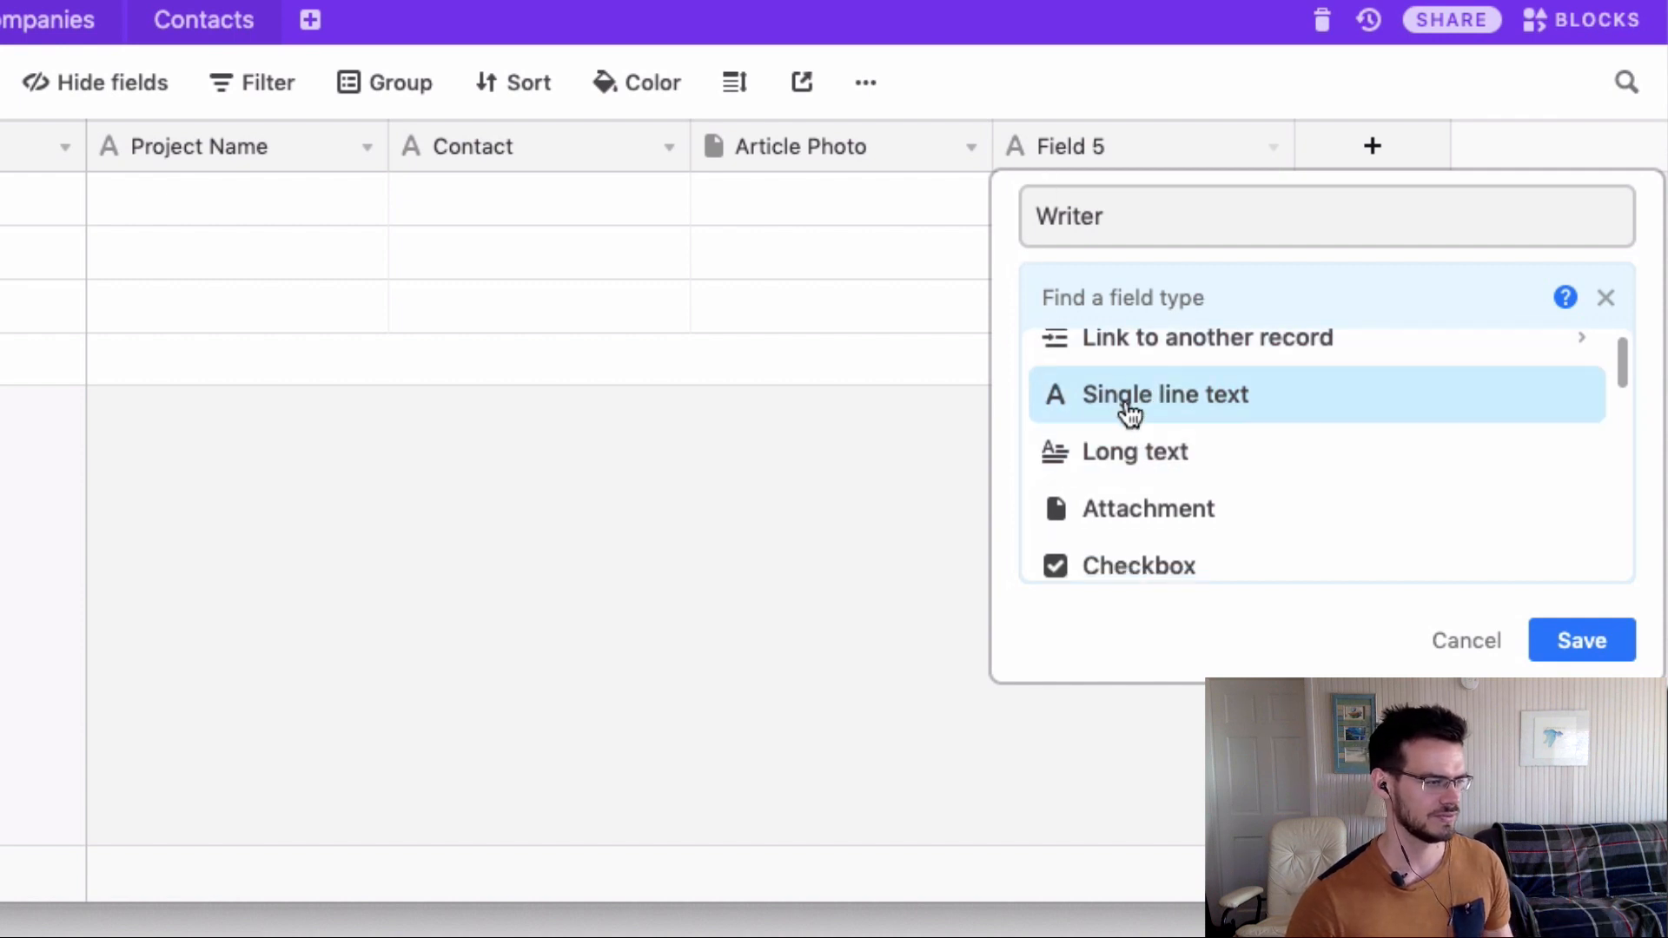
scroll(1128, 409, up, 1)
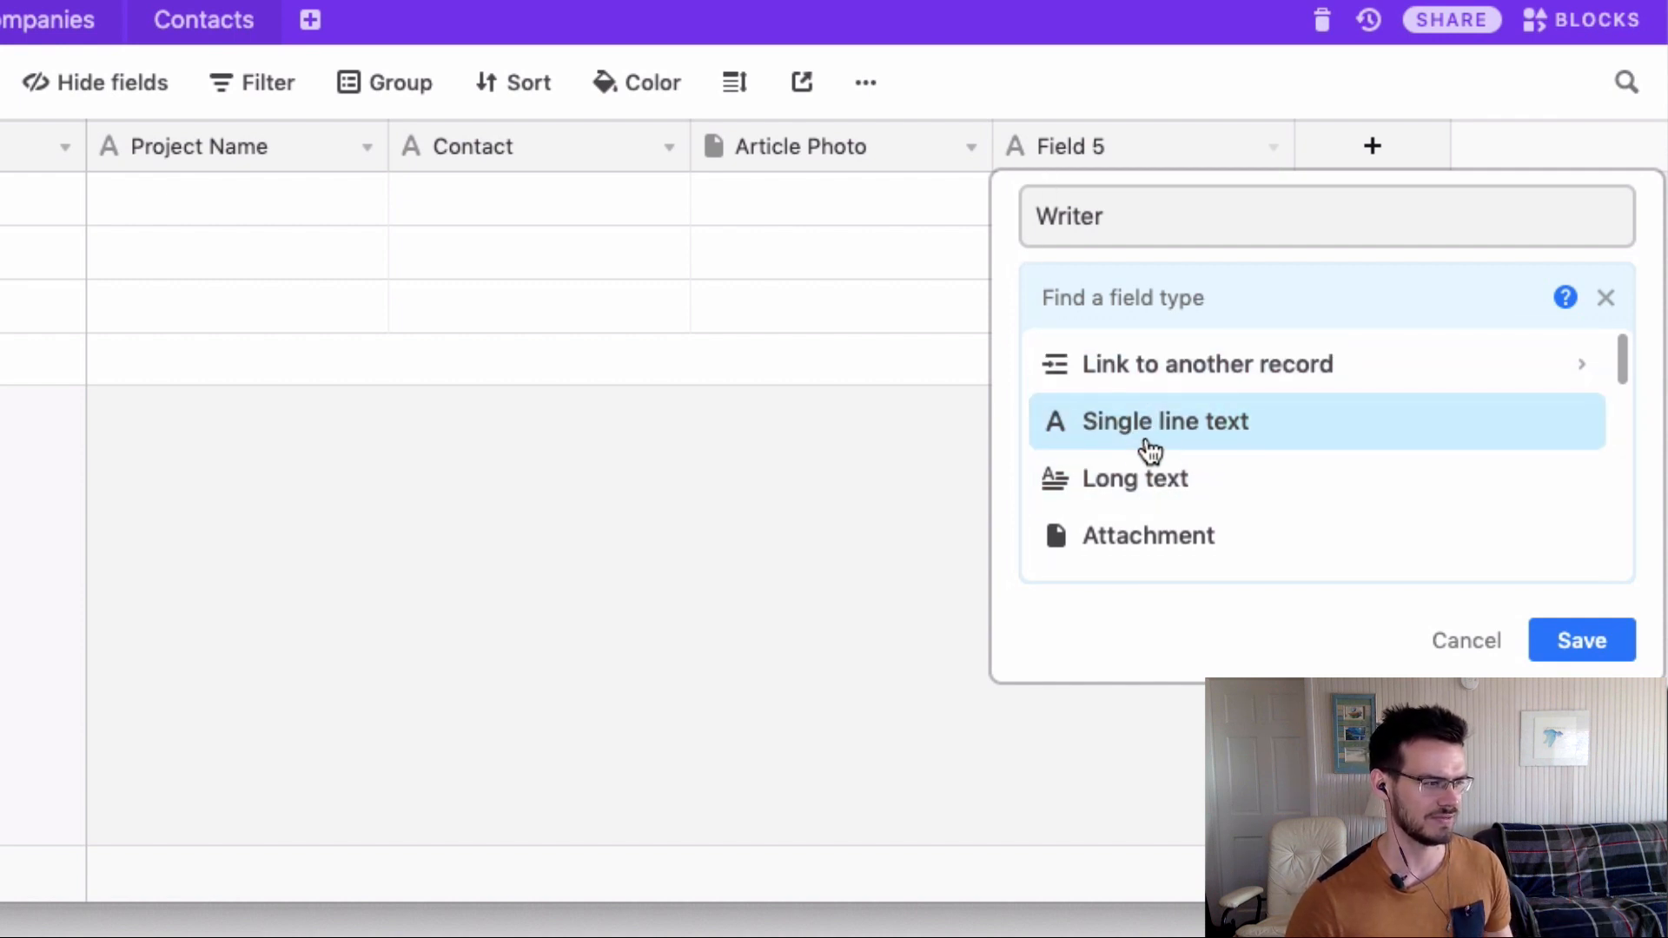
scroll(1160, 478, down, 8)
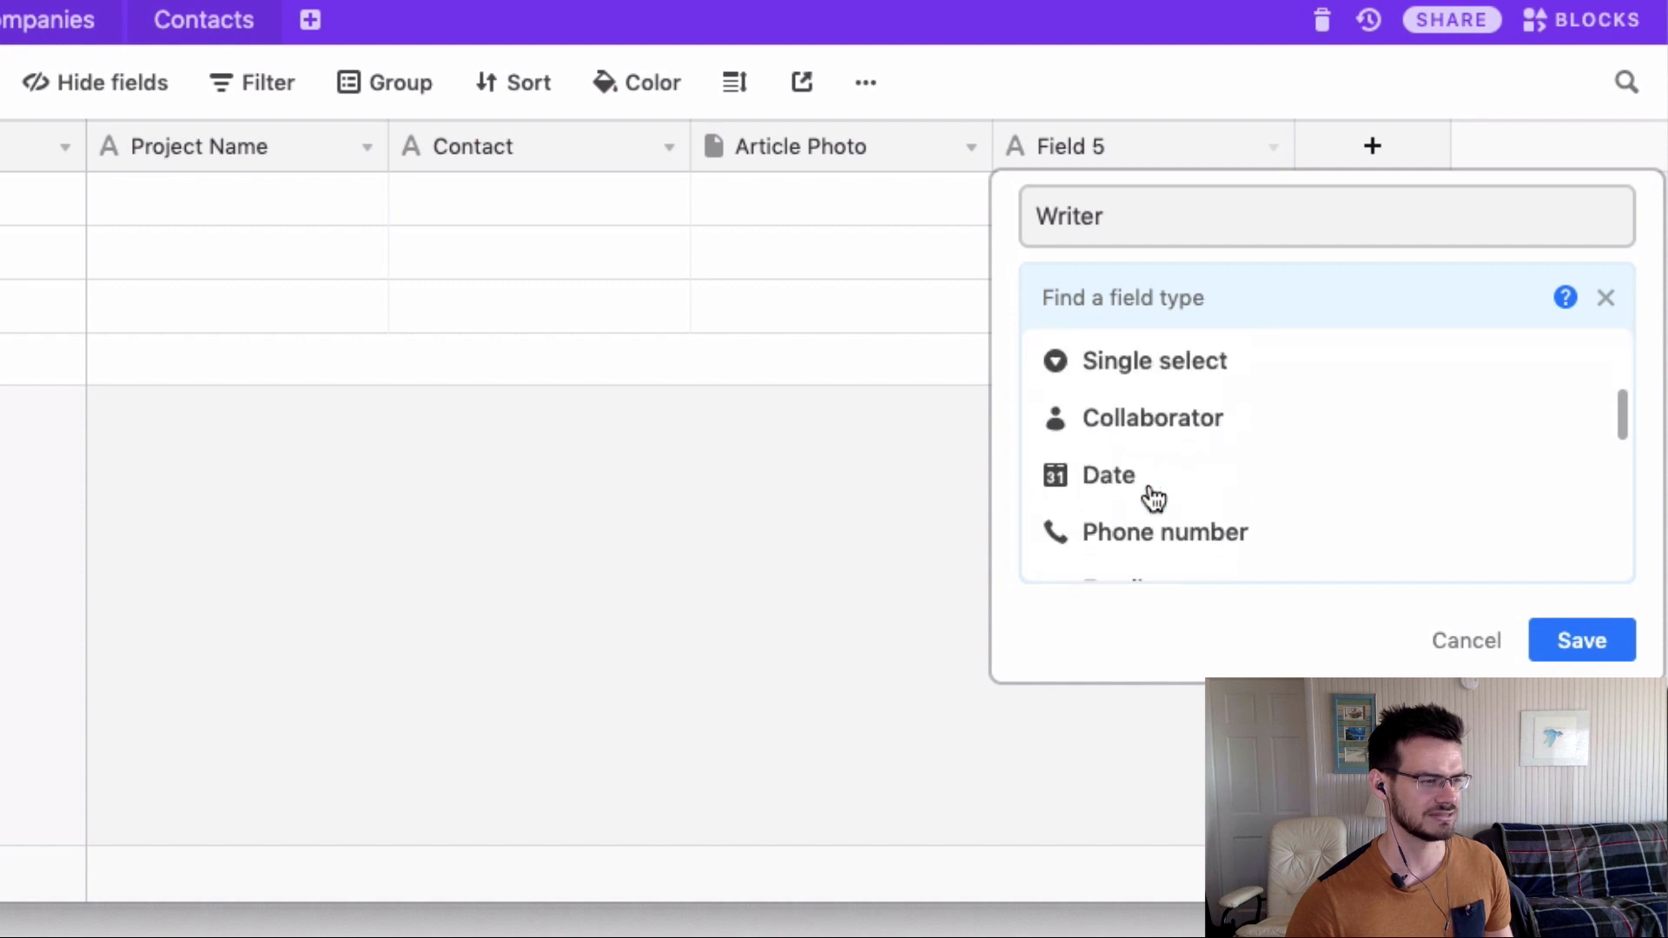
scroll(1164, 426, up, 1)
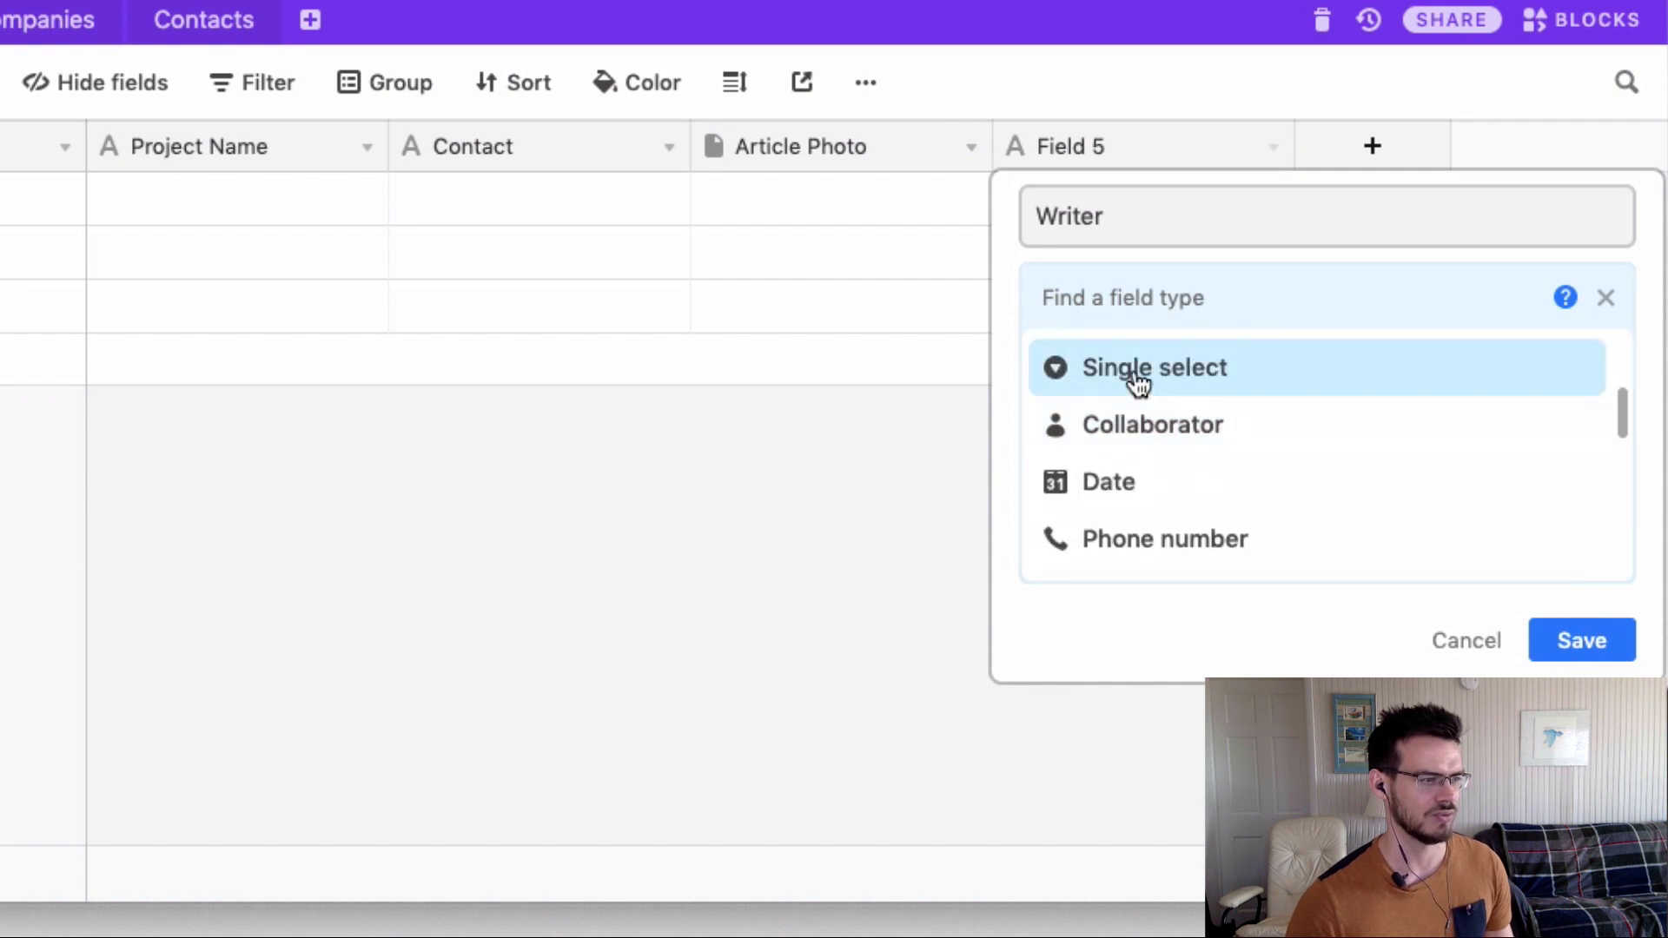
scroll(1134, 391, up, 1)
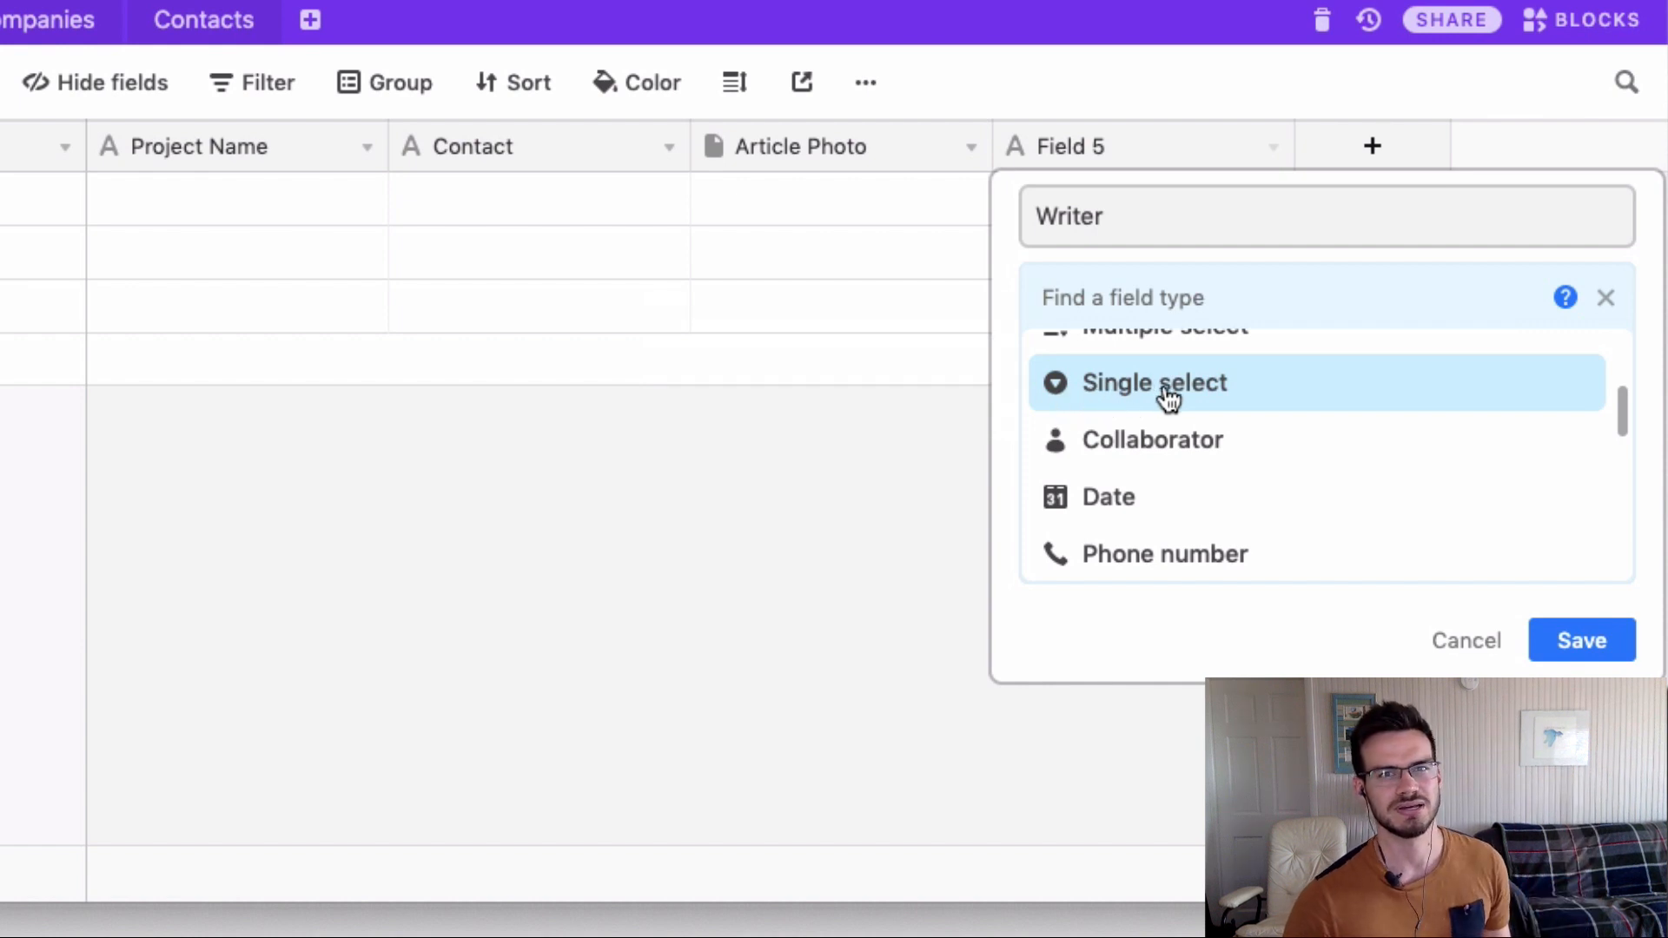
mouse_move(1167, 401)
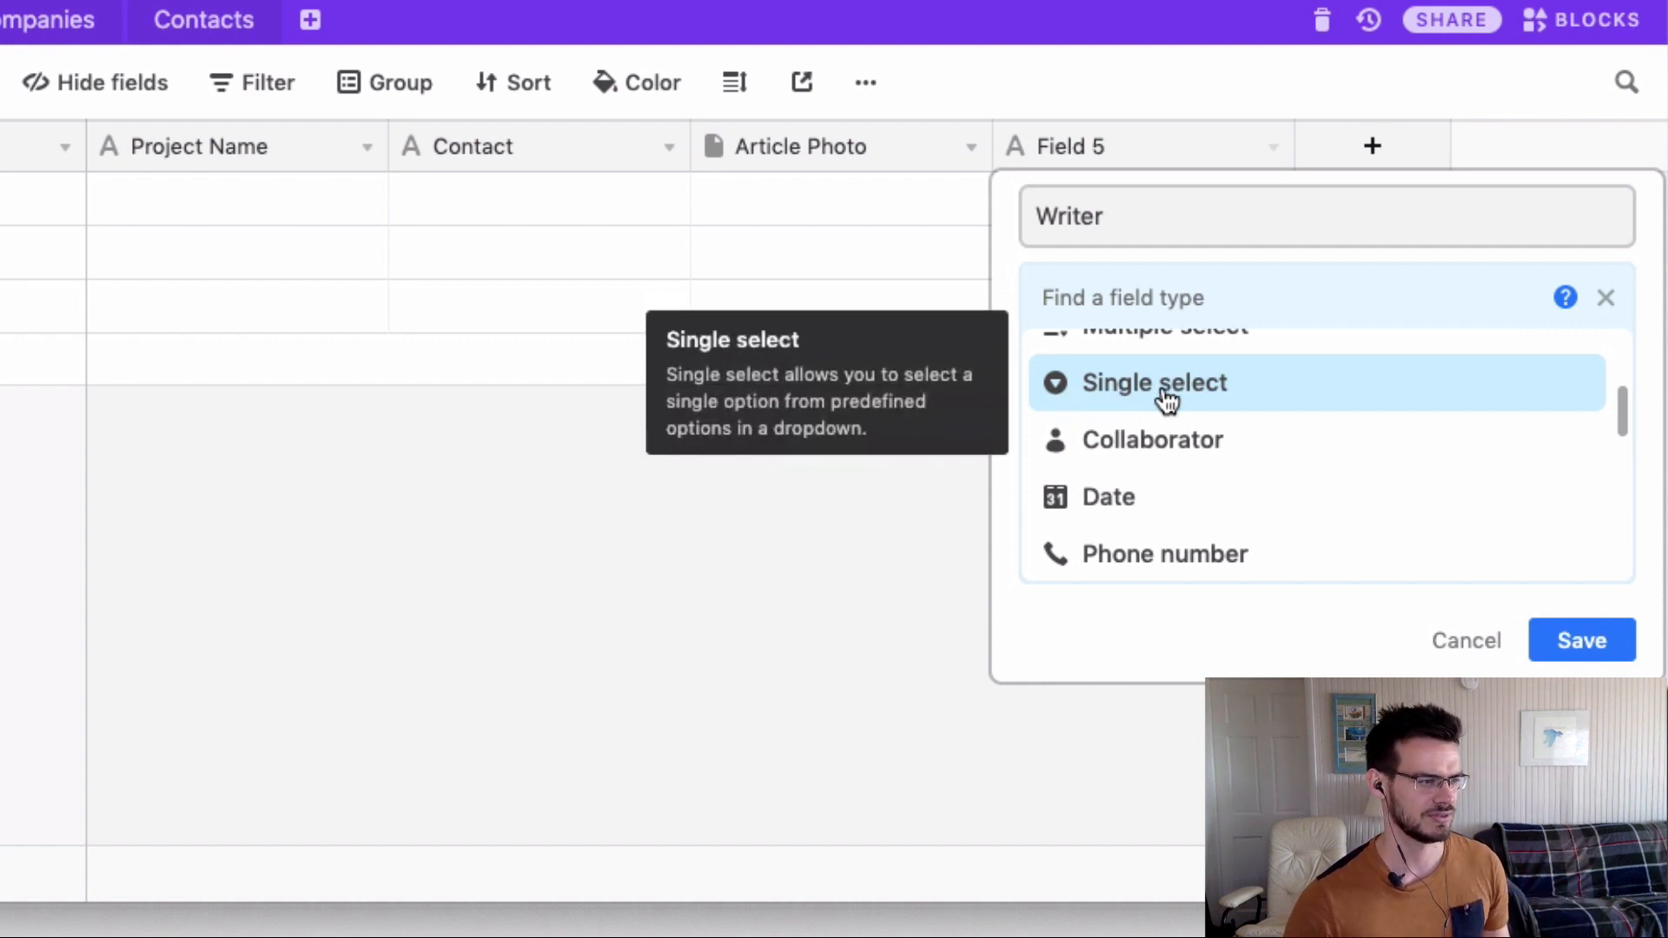
scroll(1165, 399, up, 2)
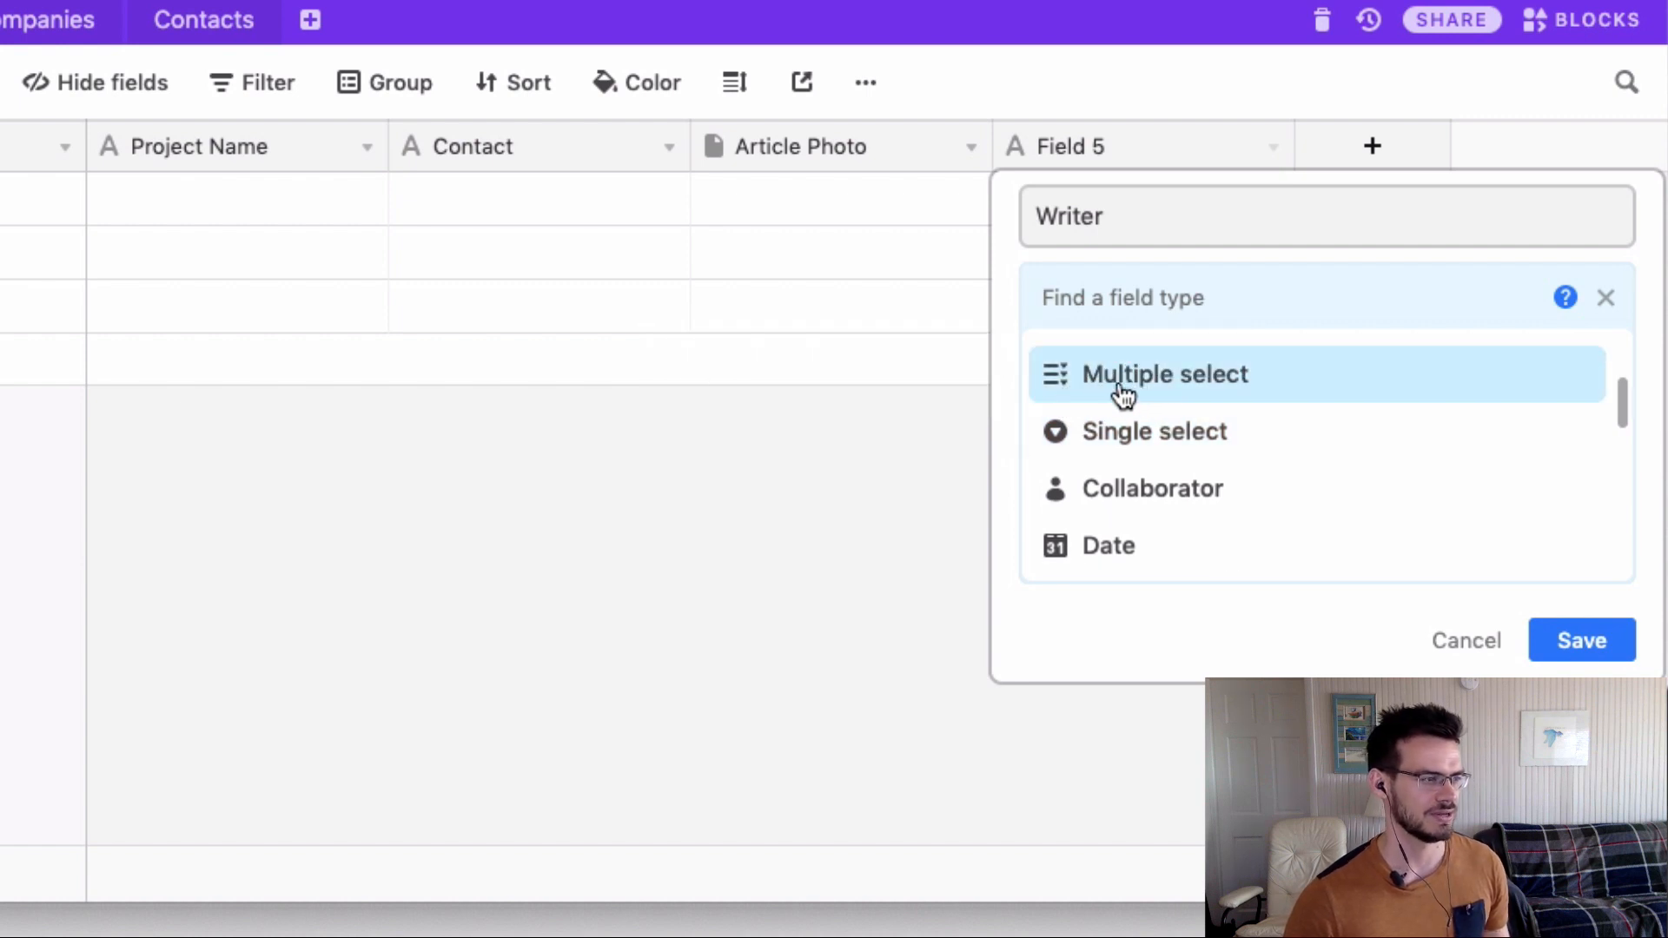
mouse_move(1225, 401)
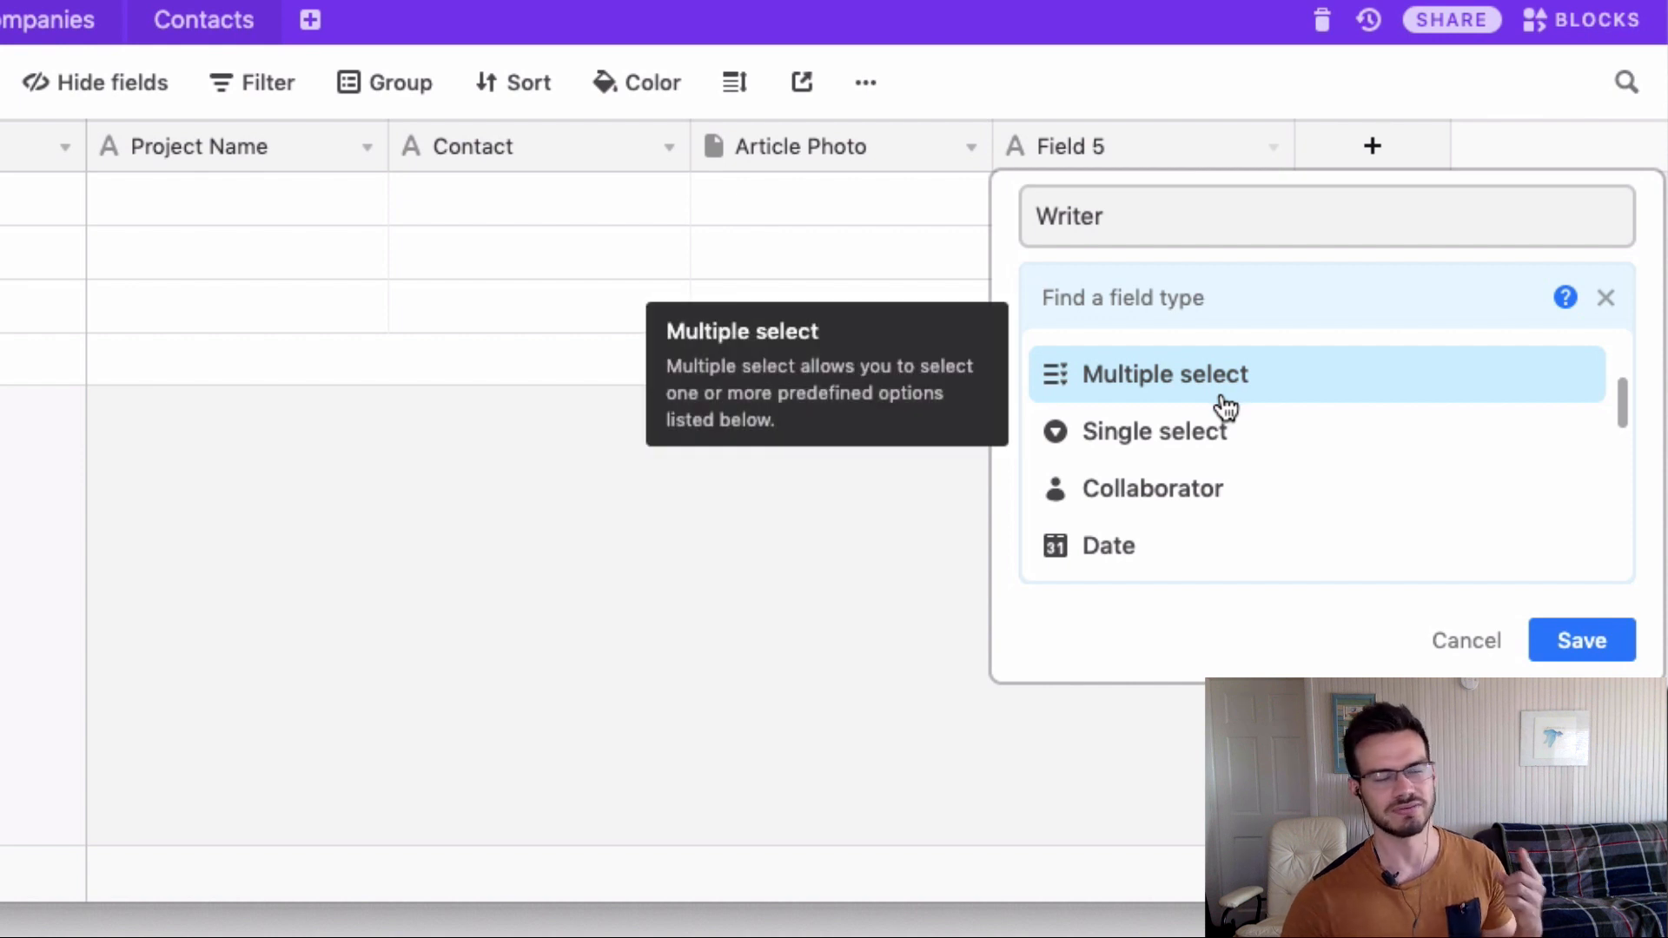
mouse_move(1188, 437)
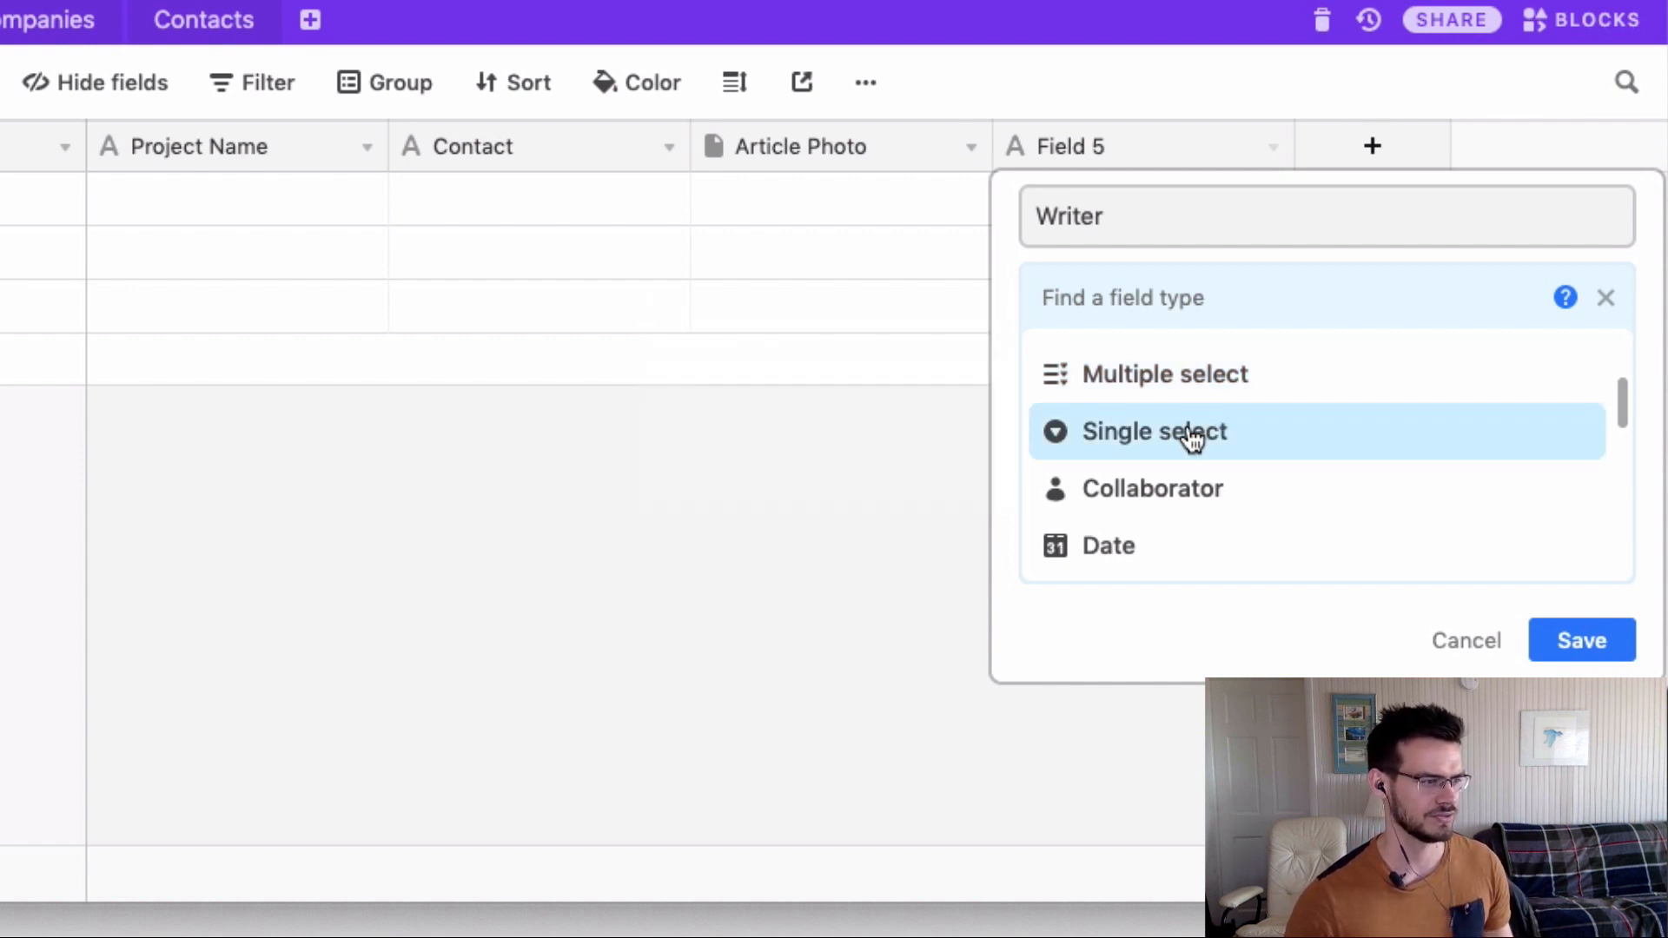
click(1192, 437)
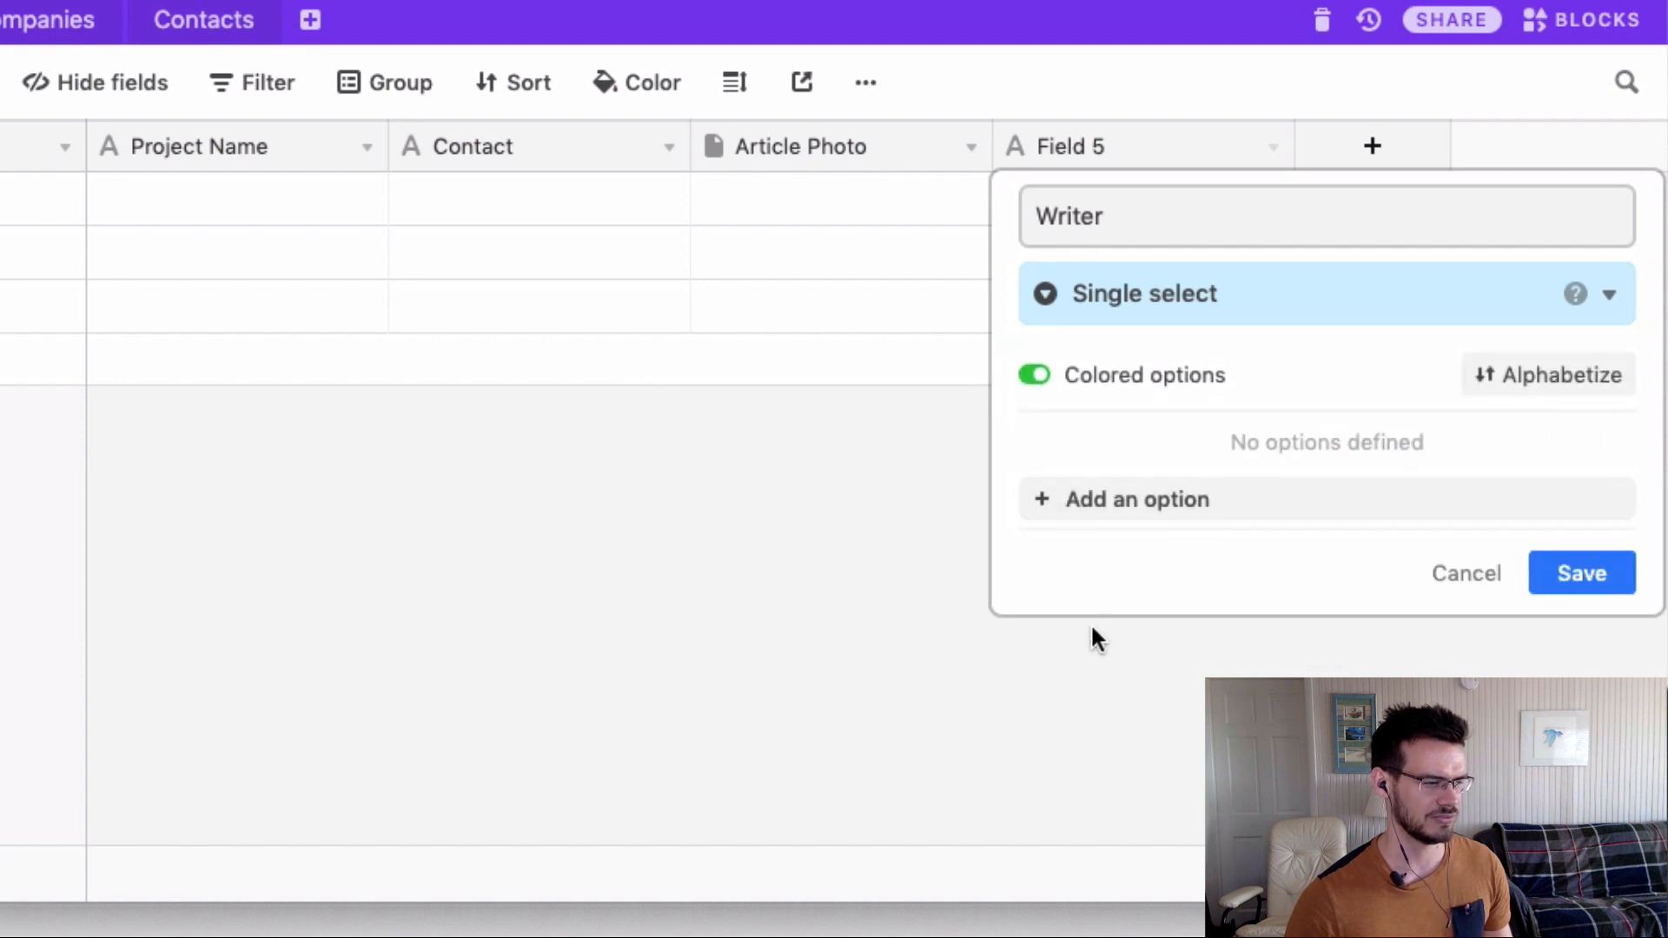
Add the options Writer 1, Writer 2 and Writer 3.
click(1054, 502)
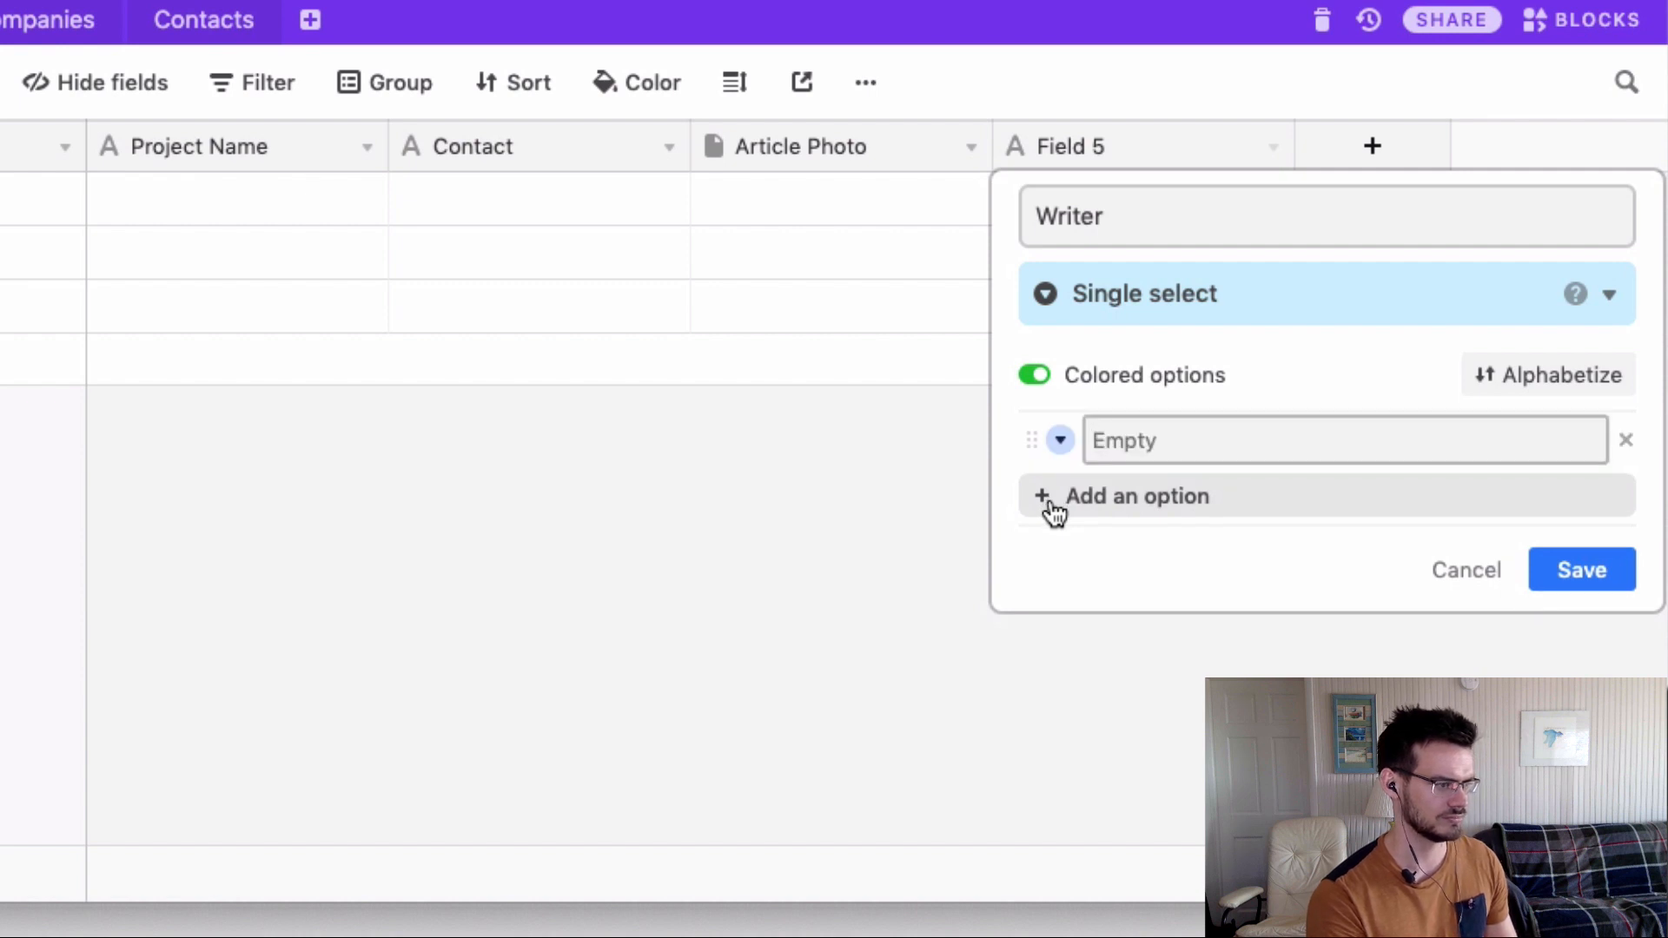
text(Writer)
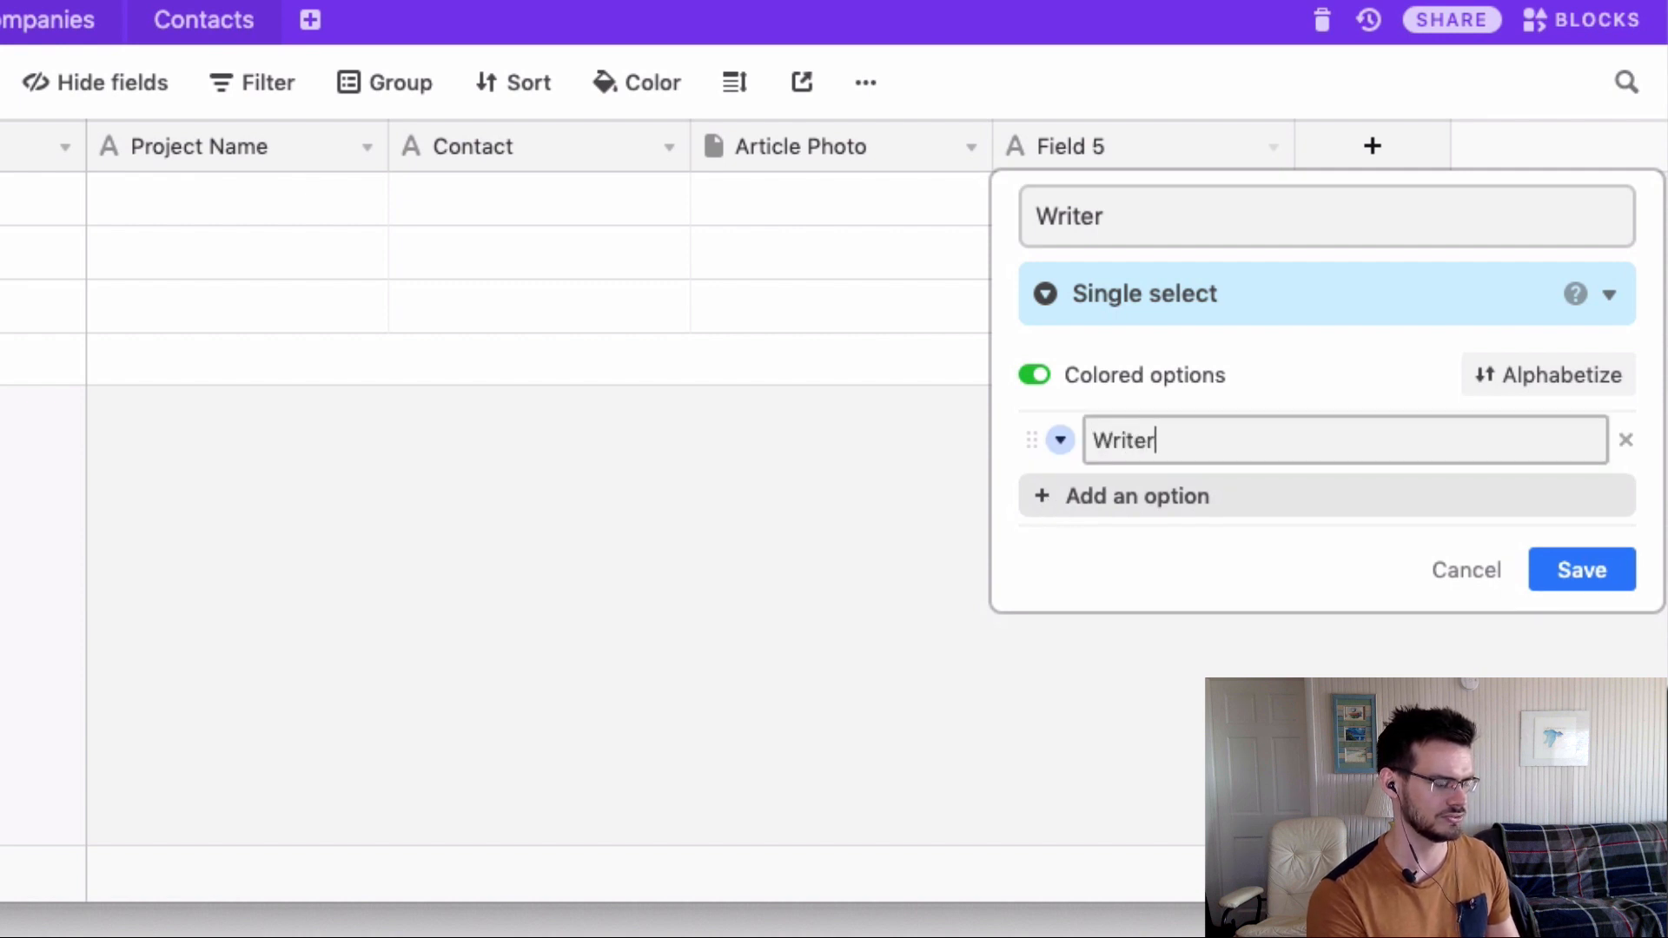
text( 1)
key(Return)
text(Writ)
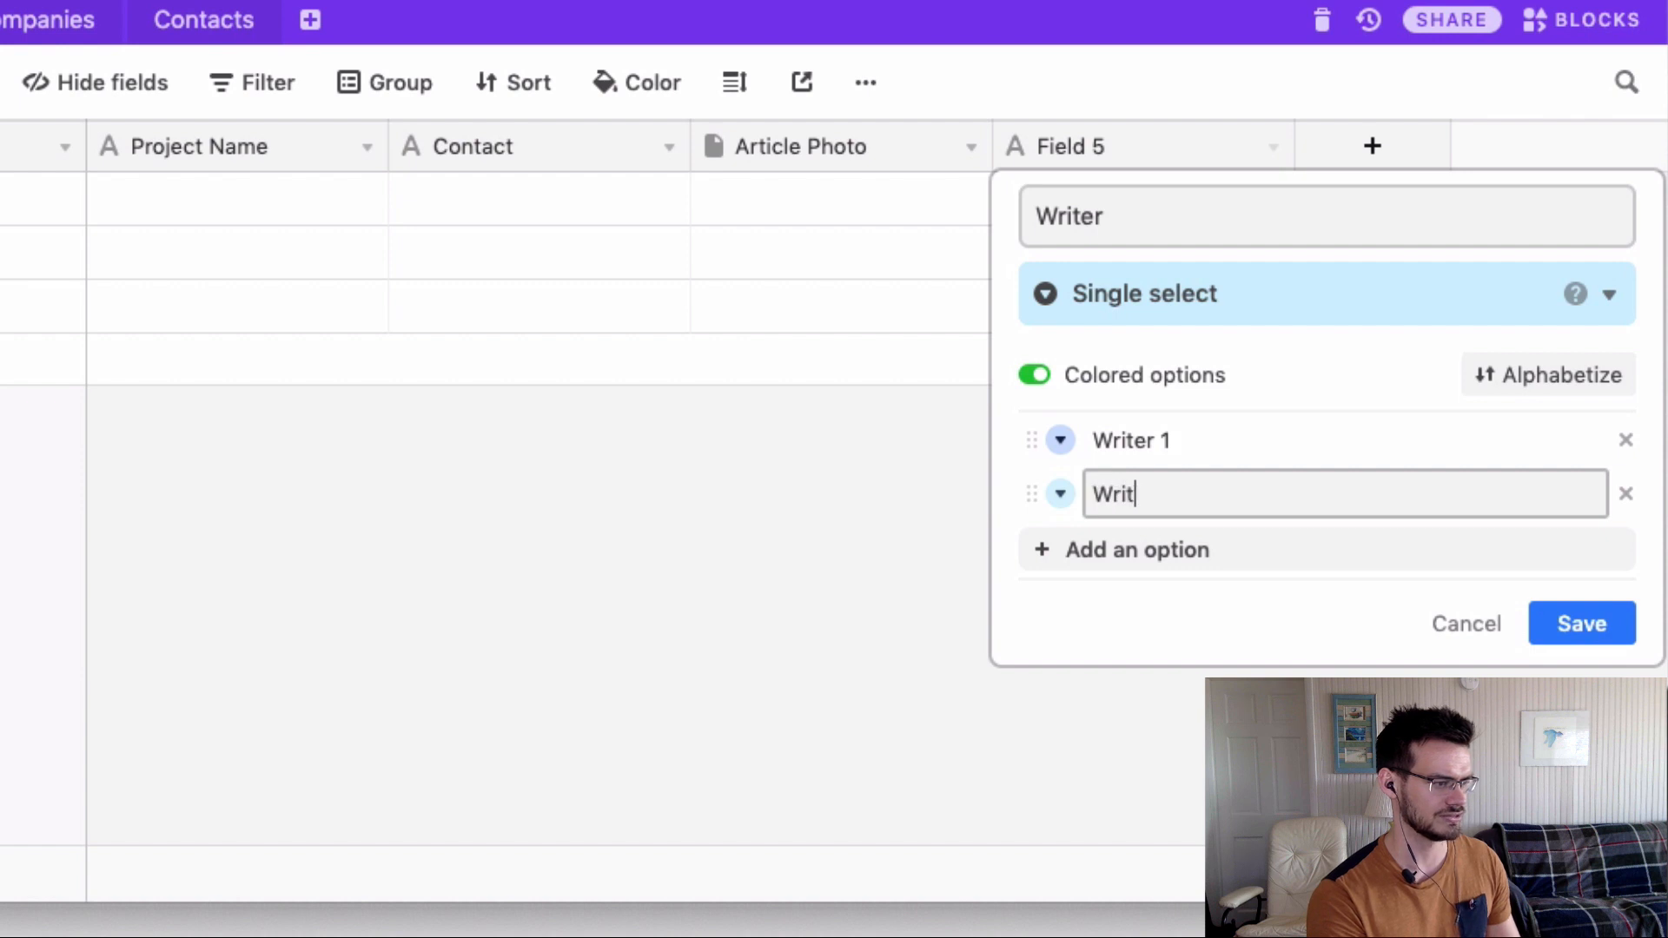
text(er 2)
key(Return)
text(Writer 3)
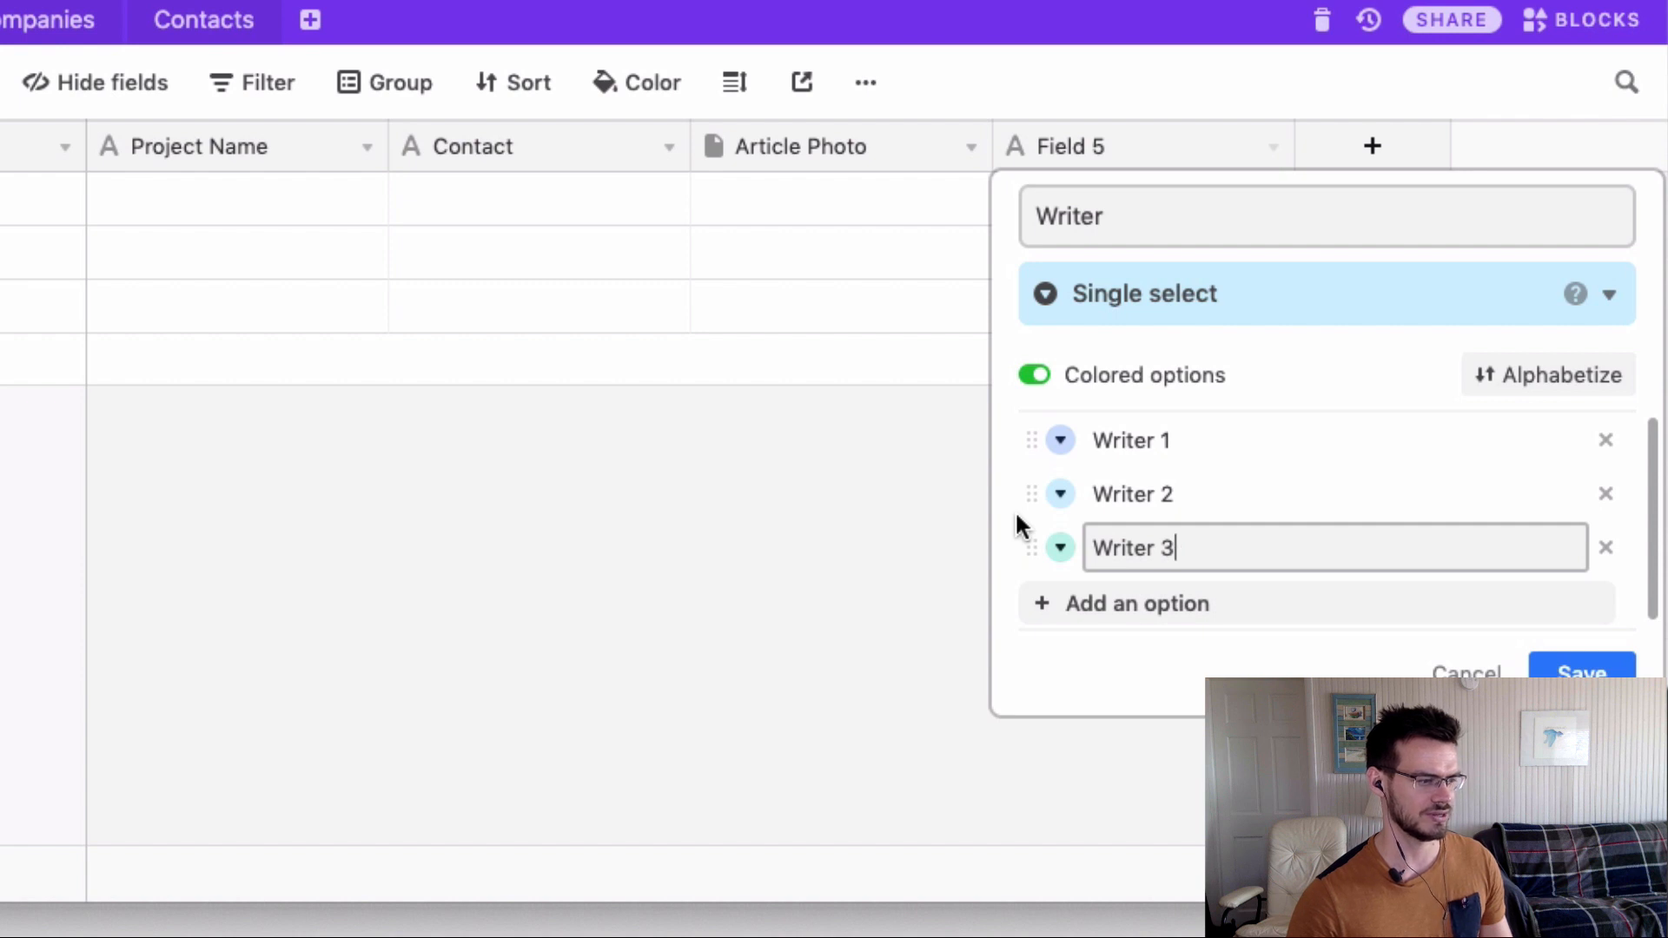
Colour Writer 1 yellow, Writer 2 salmon and Writer 3 purple, save, and add another field.
click(1061, 441)
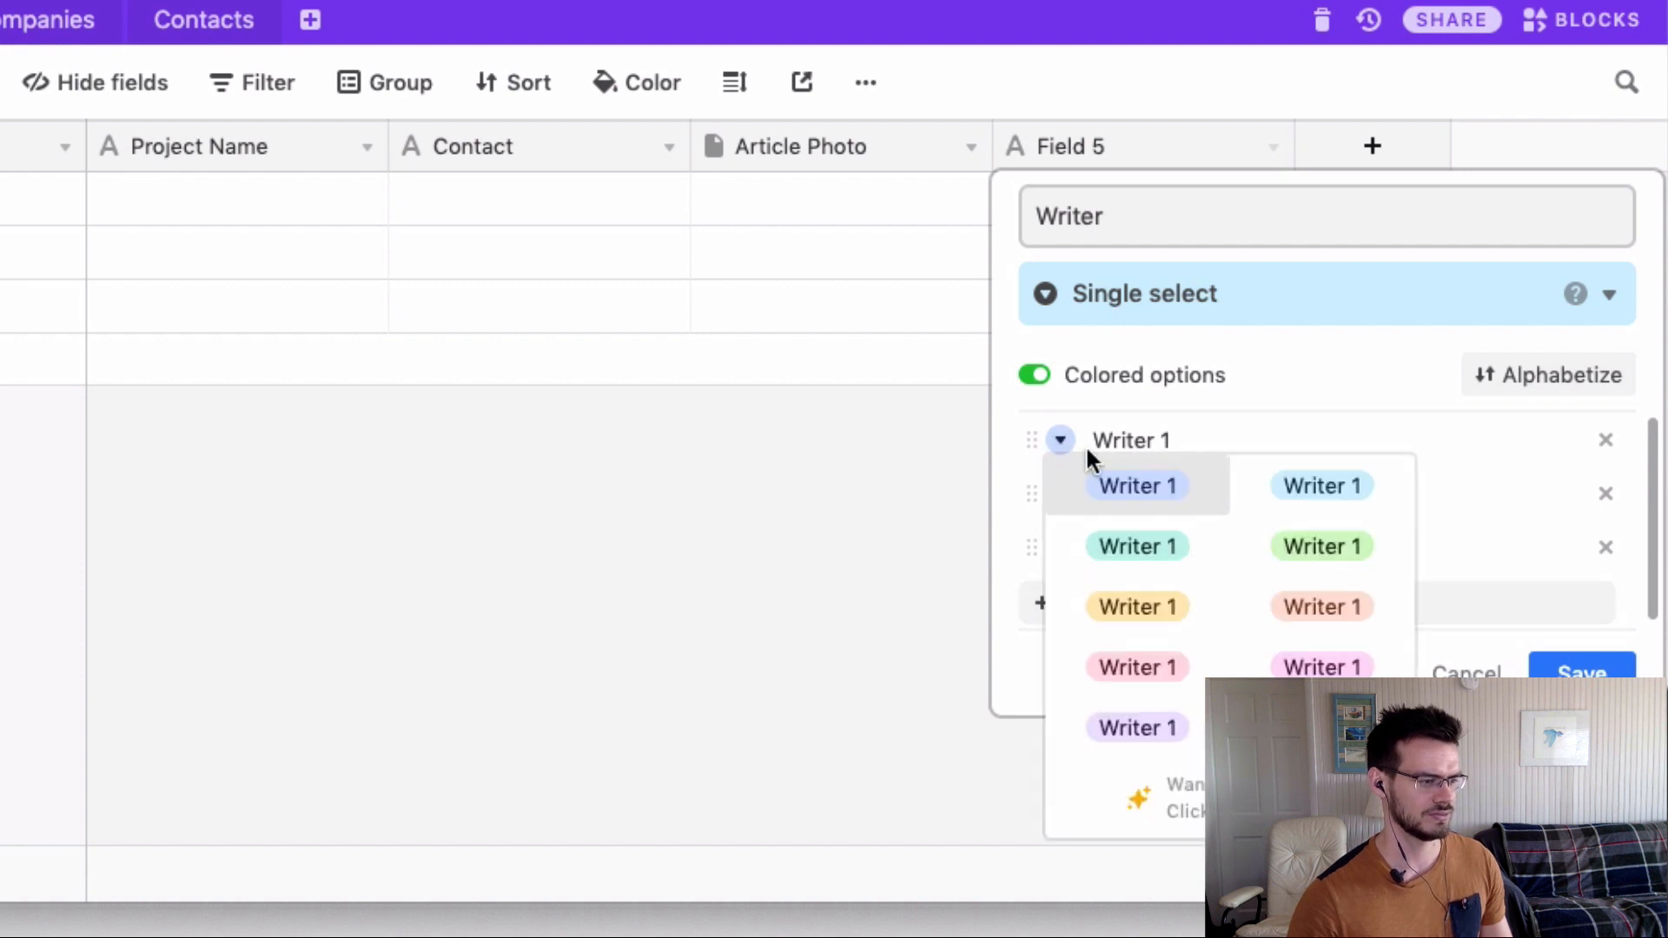
click(1181, 609)
click(1062, 495)
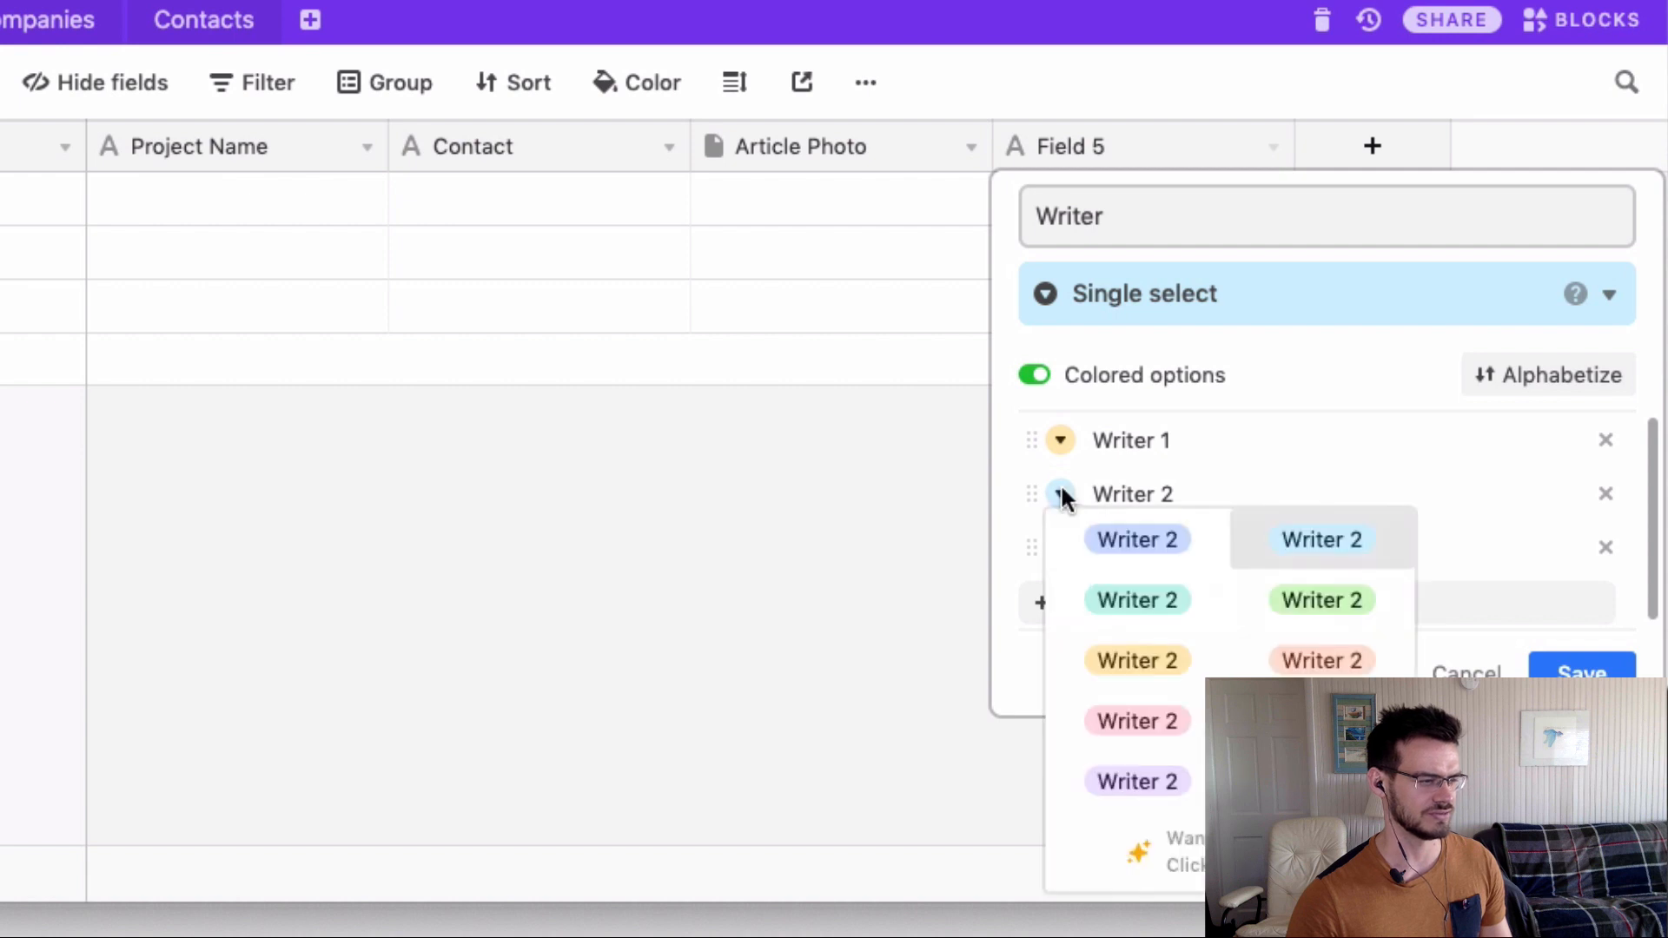
click(1264, 668)
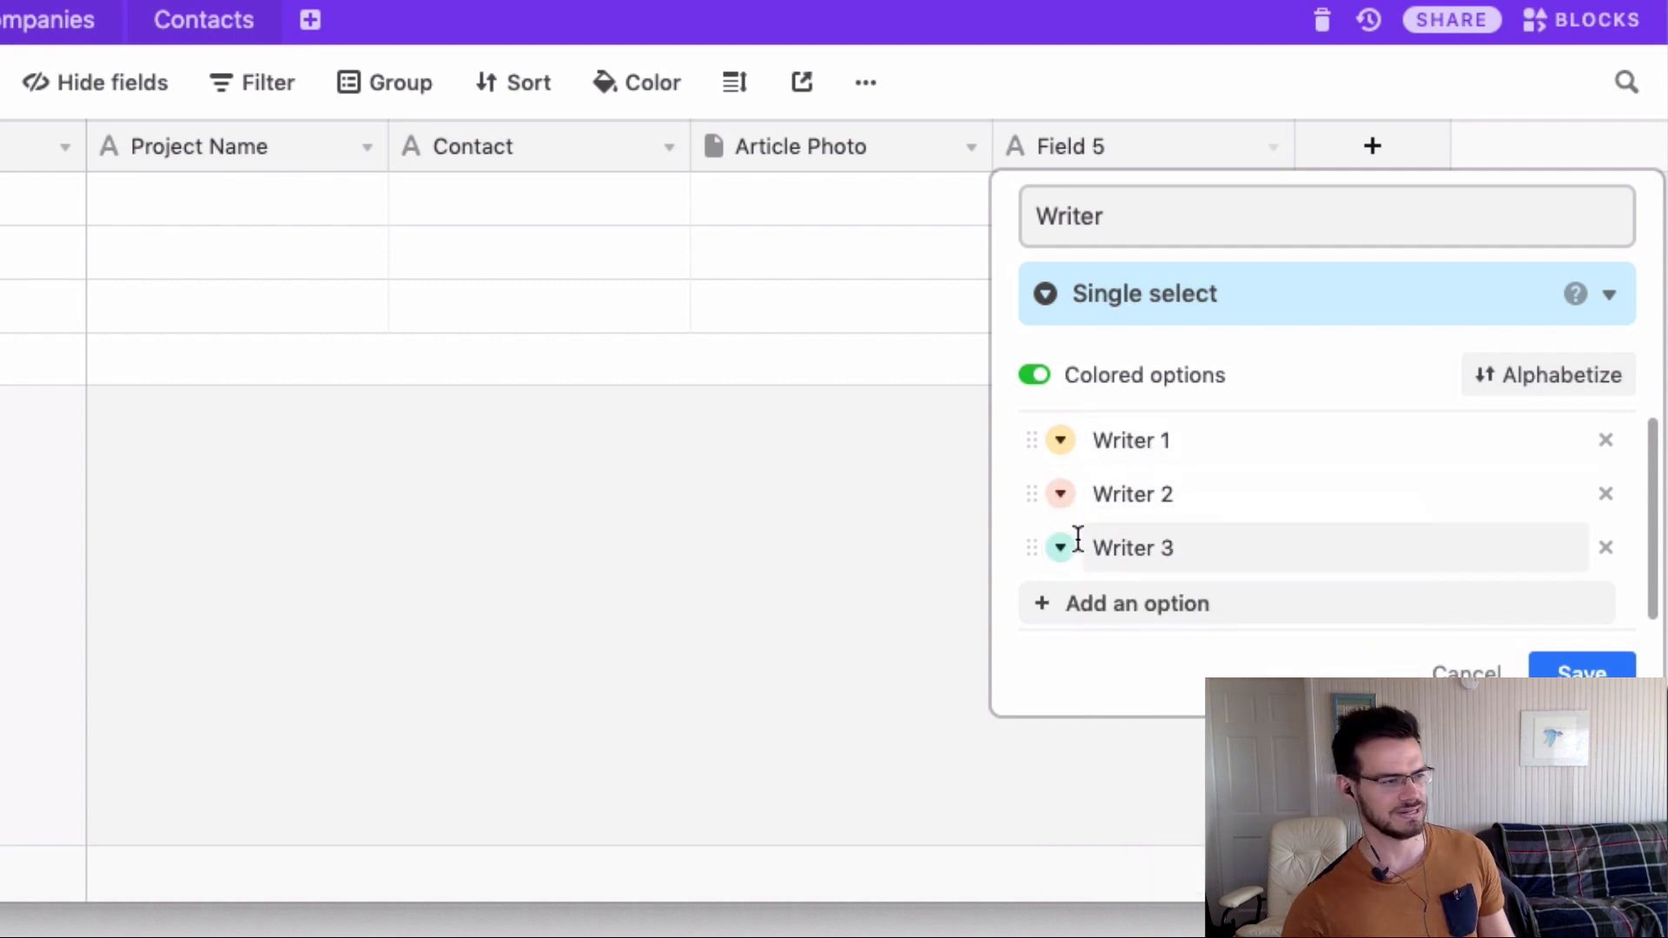
click(1062, 555)
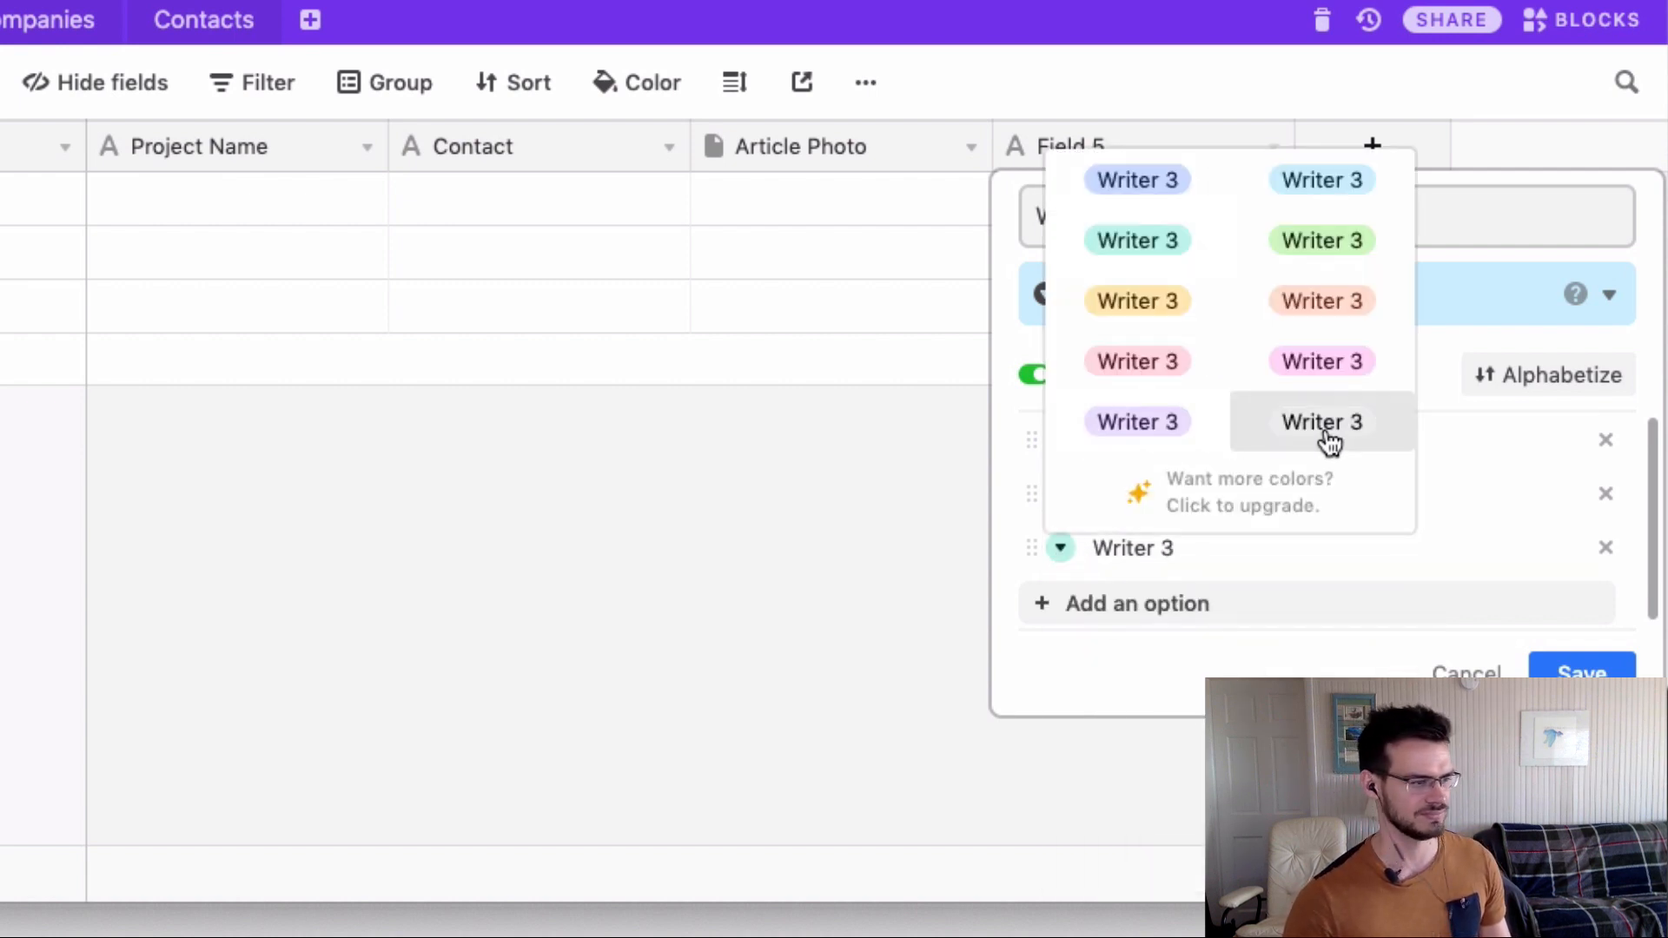
click(1091, 426)
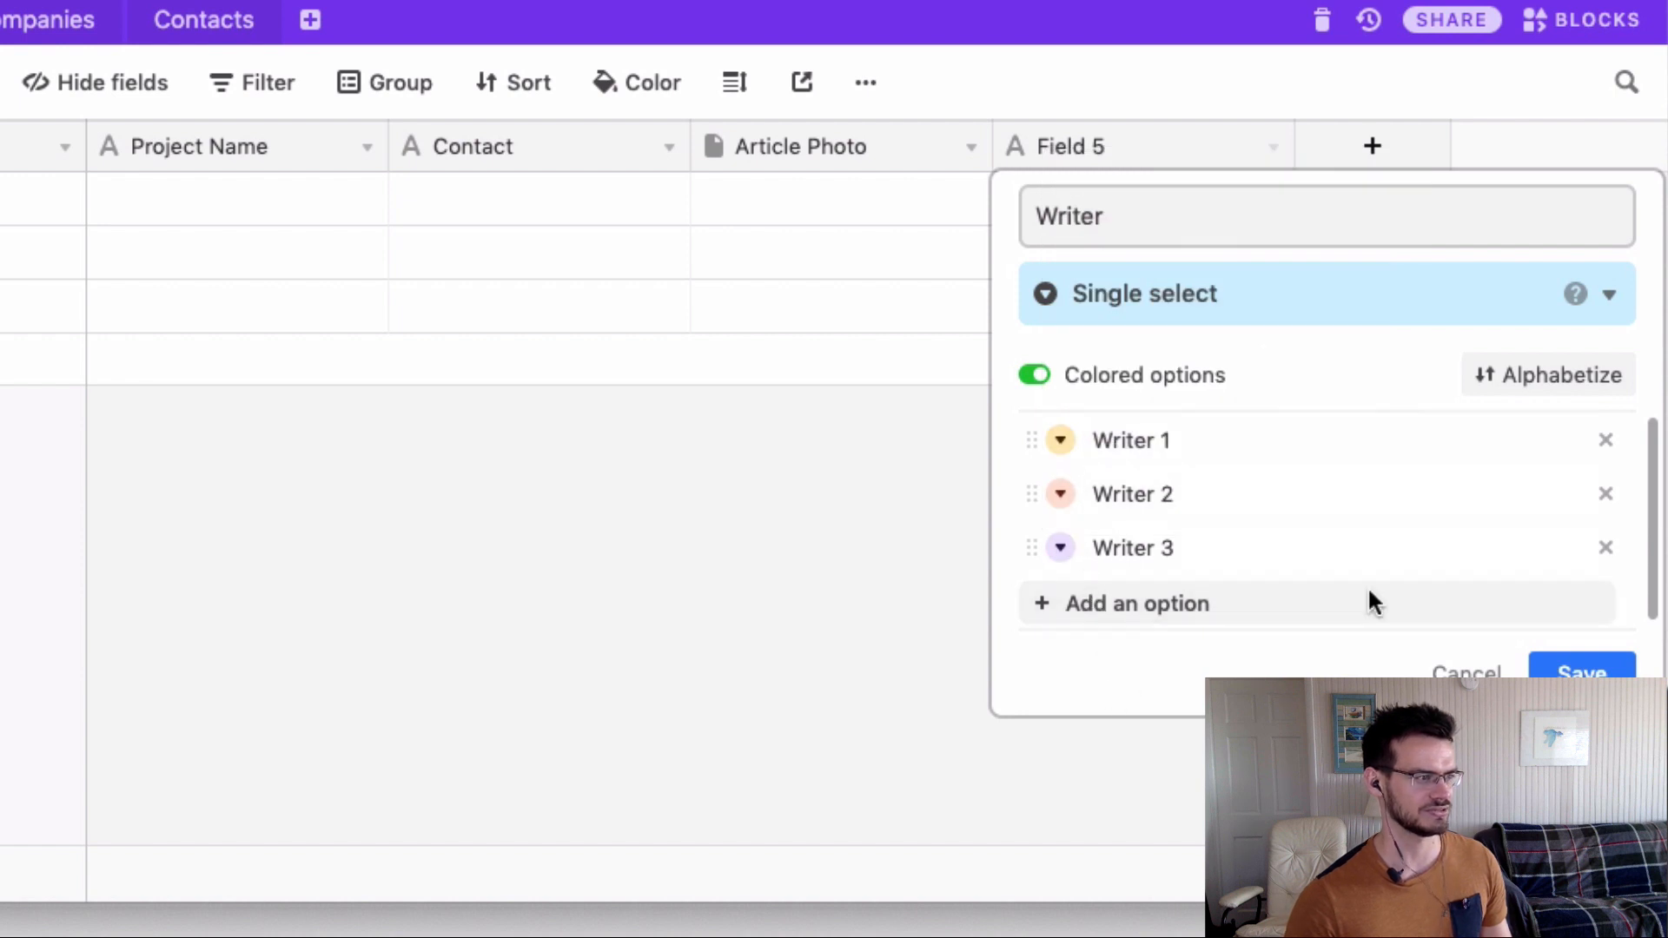
click(1581, 669)
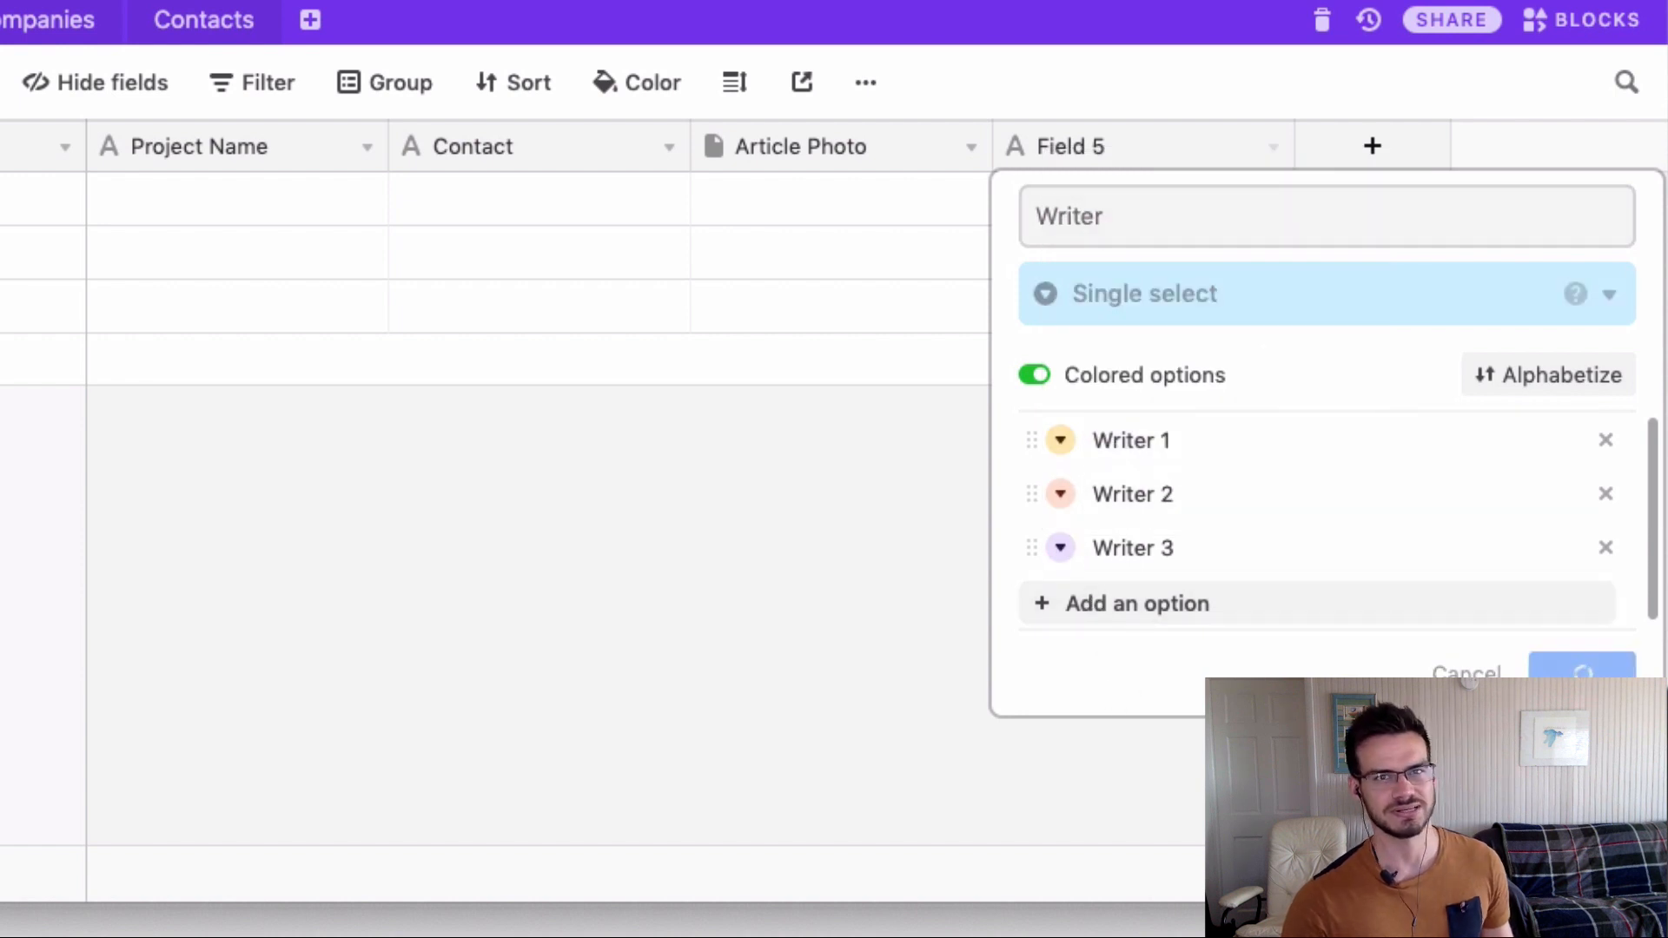
click(1337, 148)
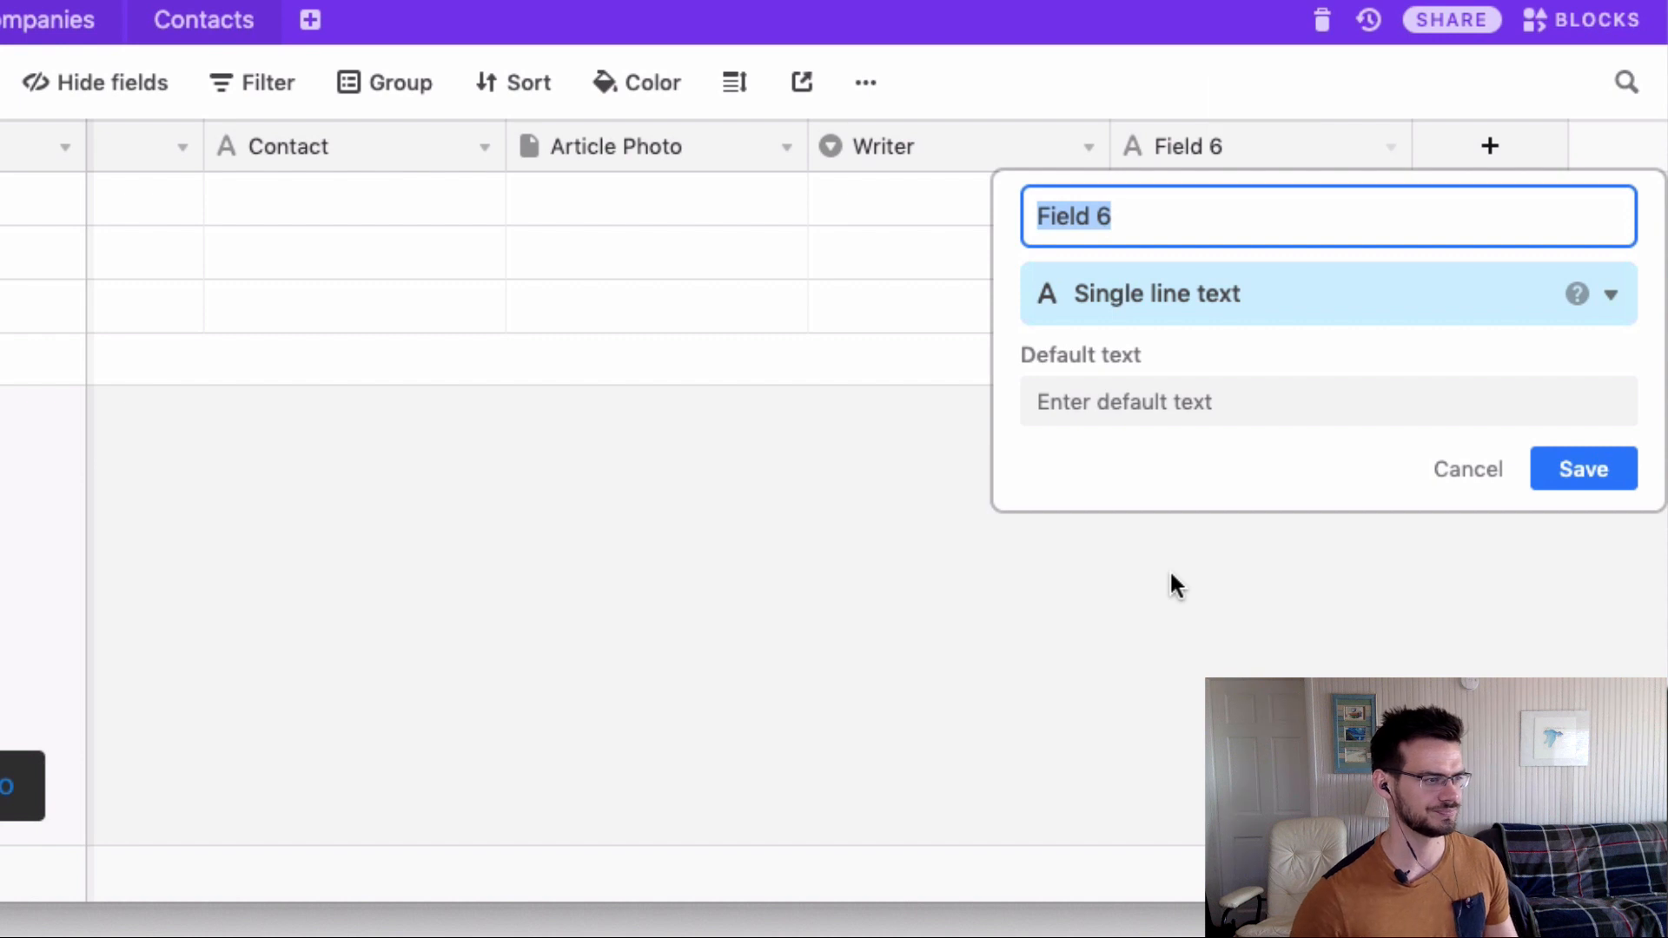
Name the field Due Date and make it a Date type in US format with no time.
text(Due Date)
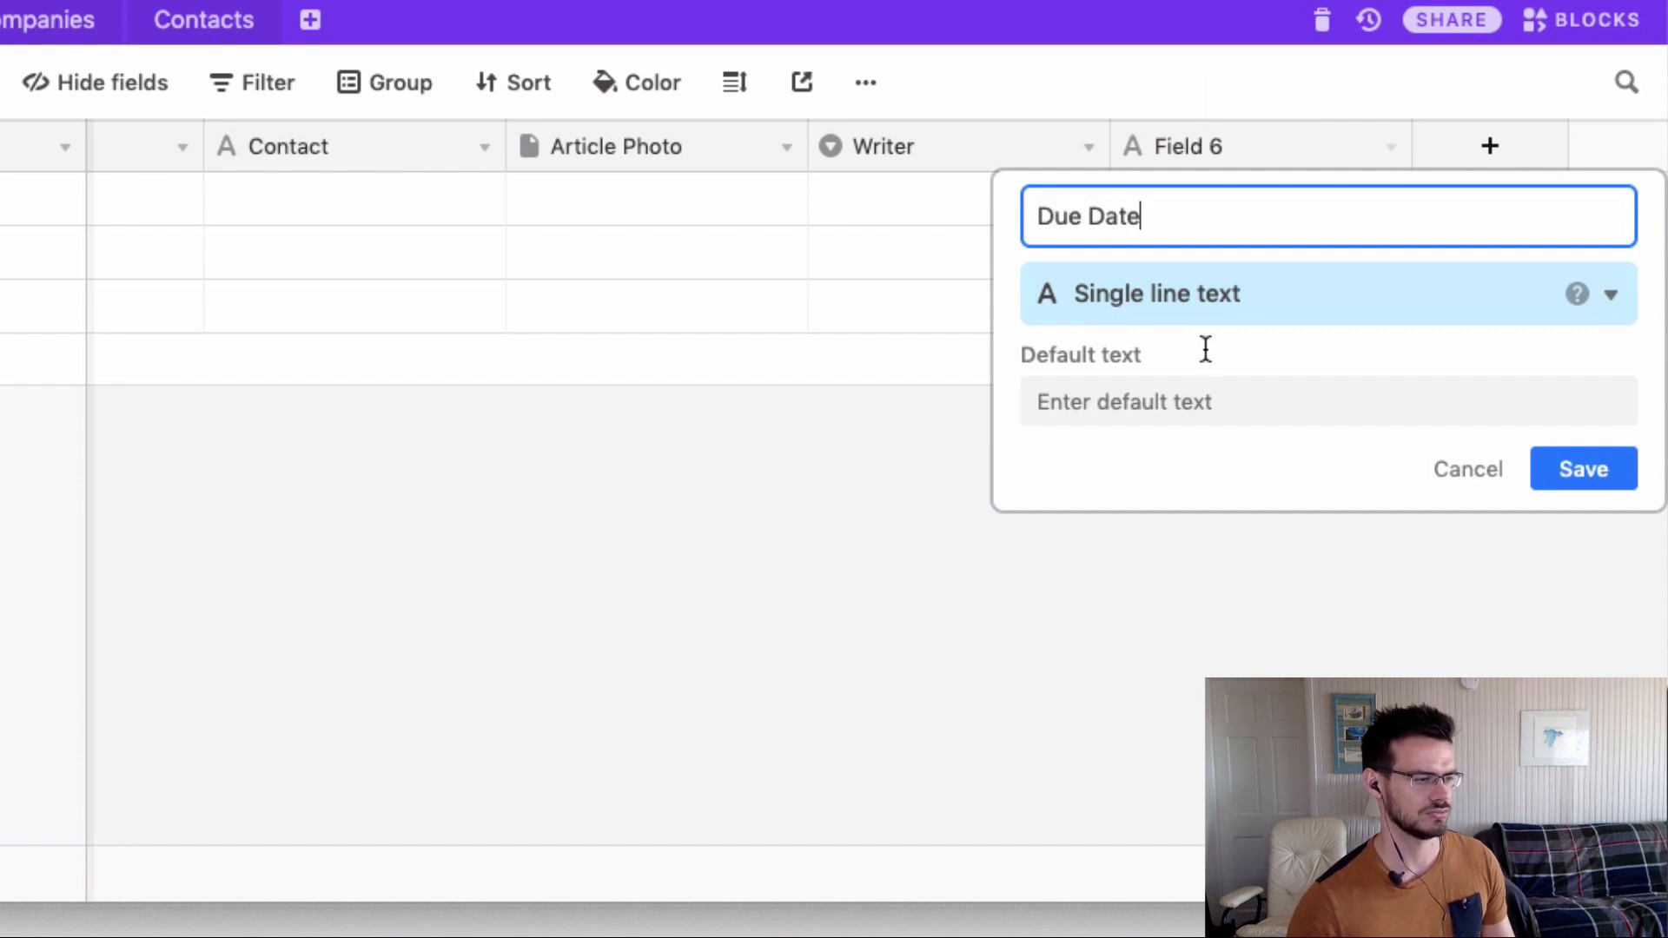
click(1101, 300)
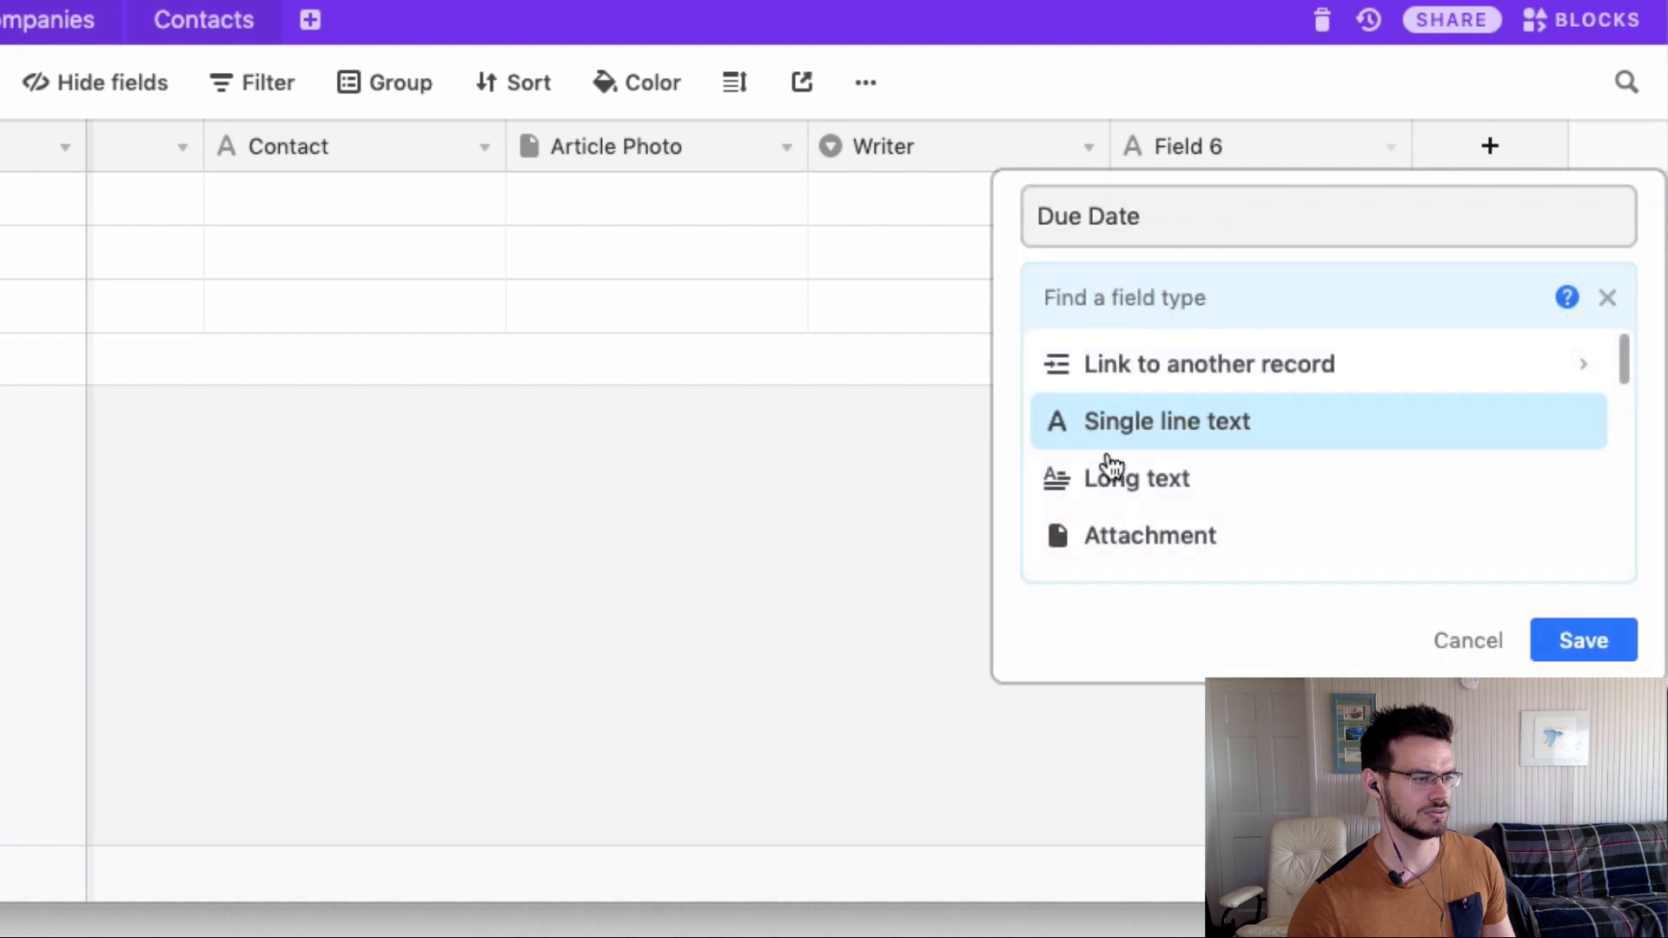
scroll(1118, 484, down, 1)
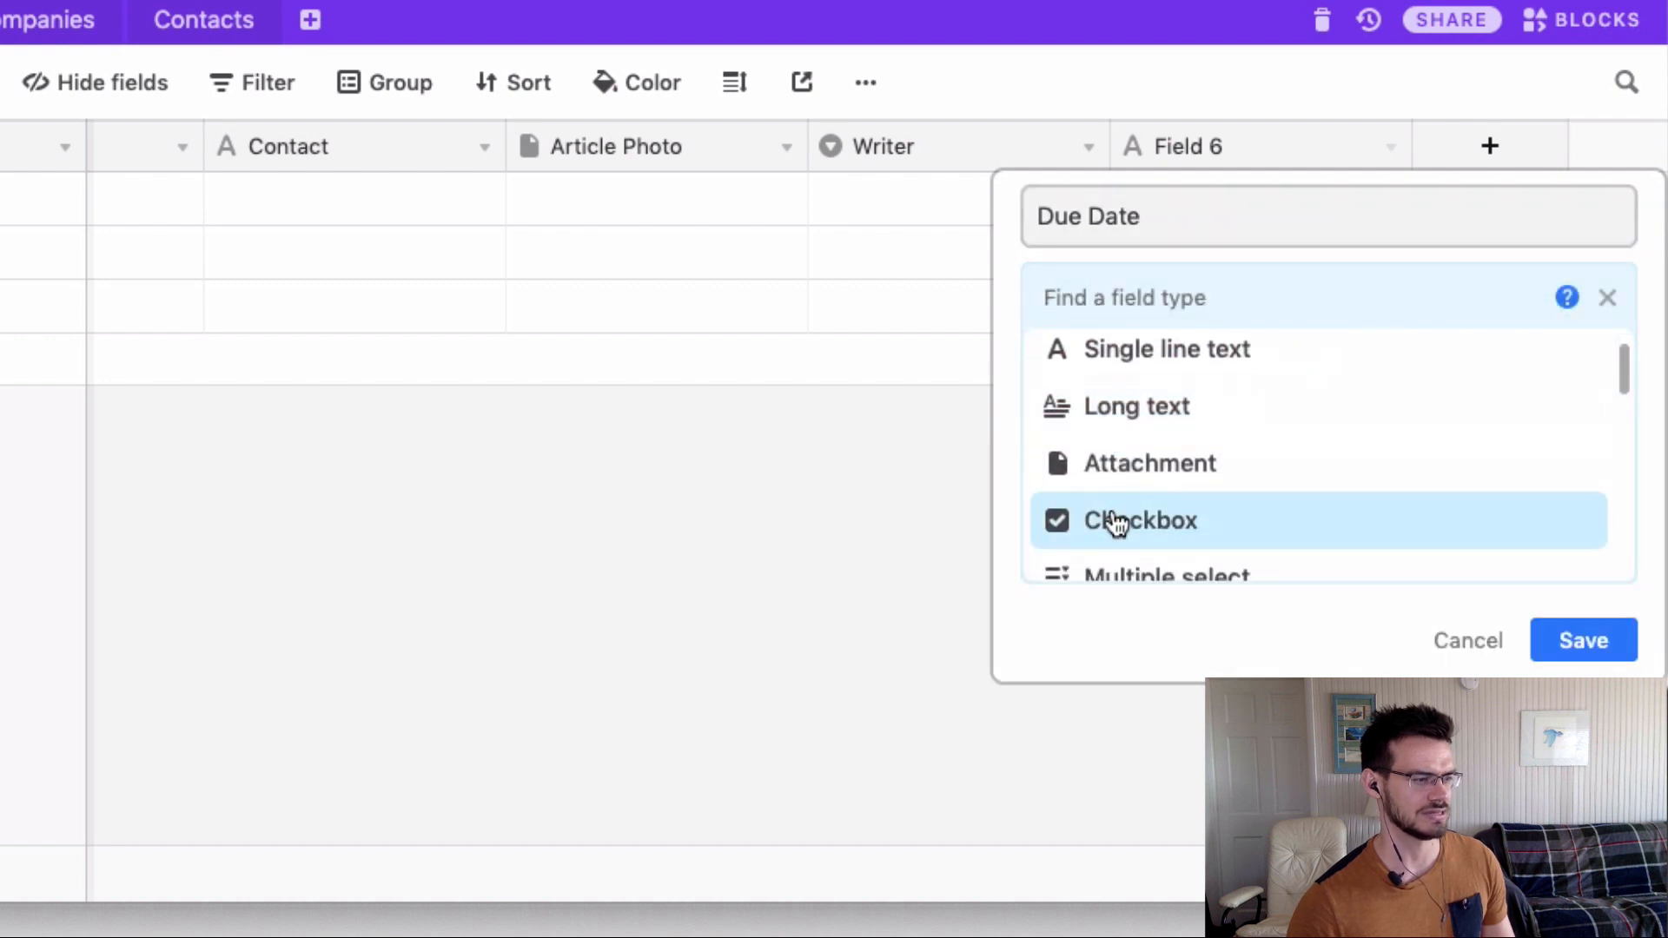
scroll(1118, 524, down, 5)
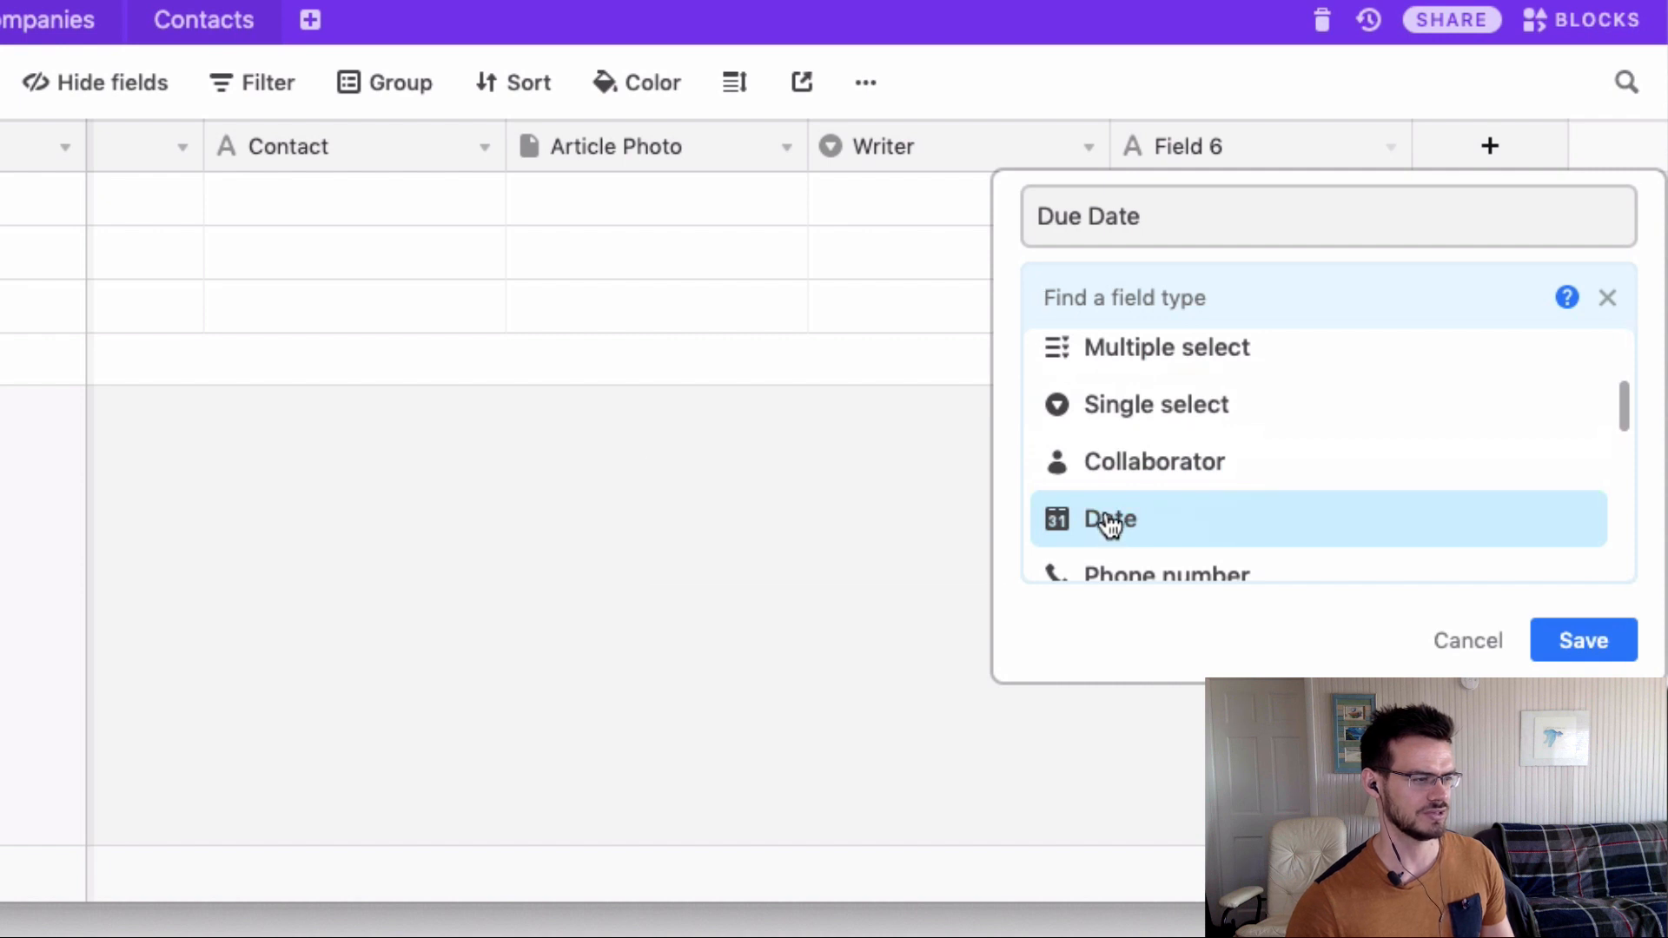
click(1109, 524)
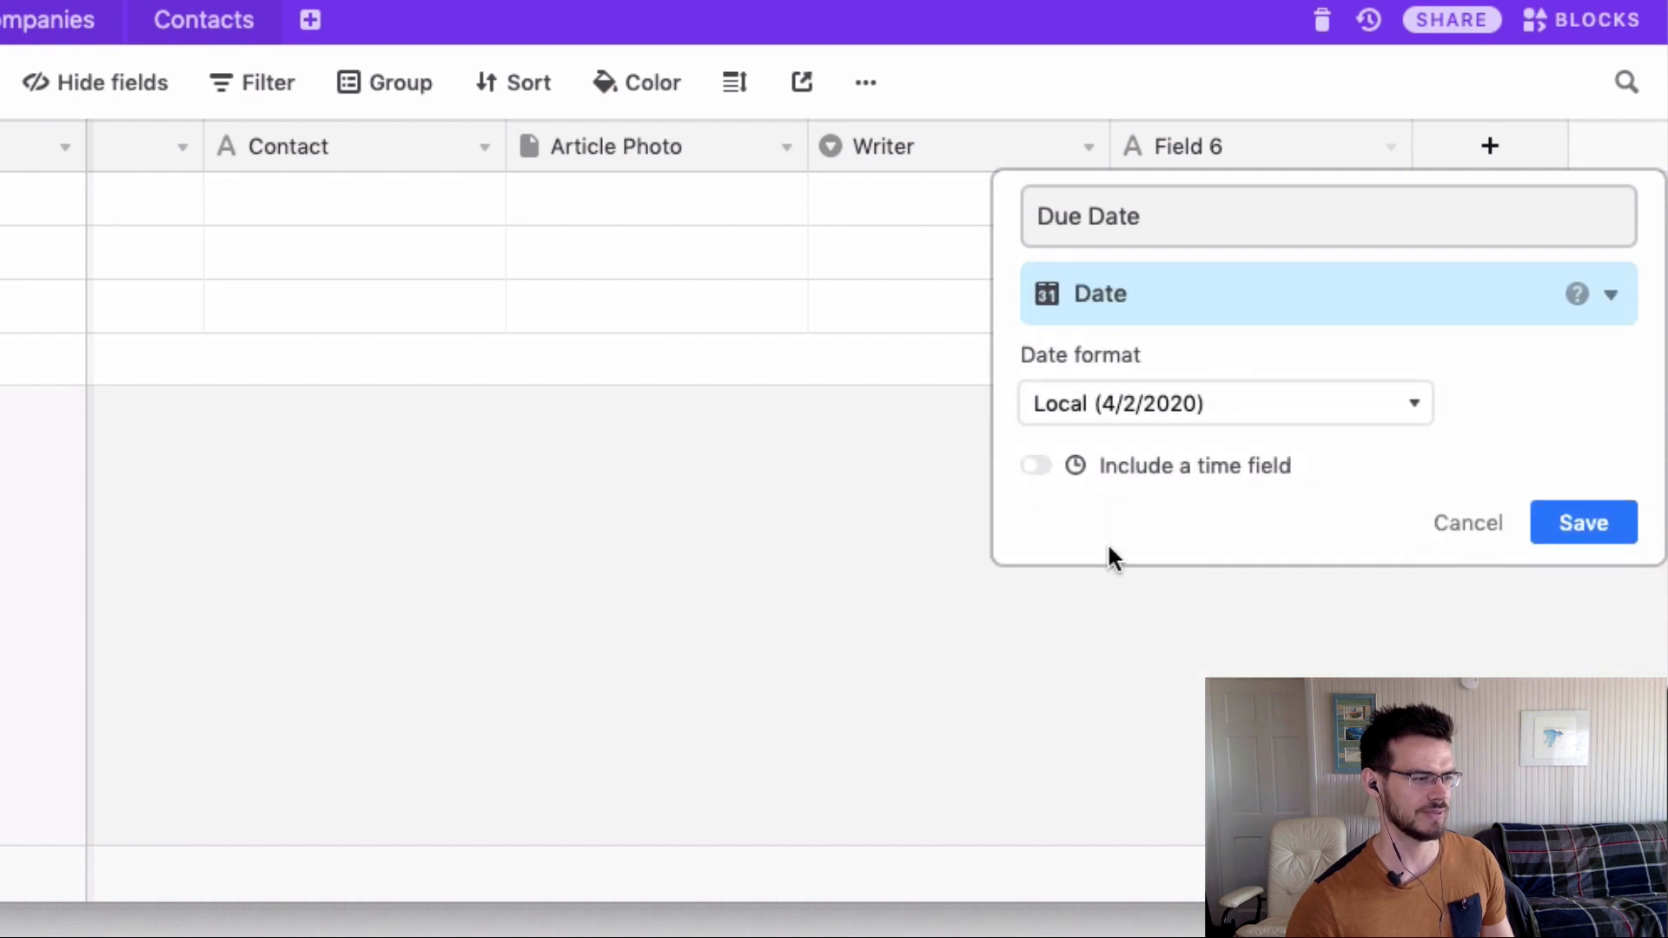
click(1096, 418)
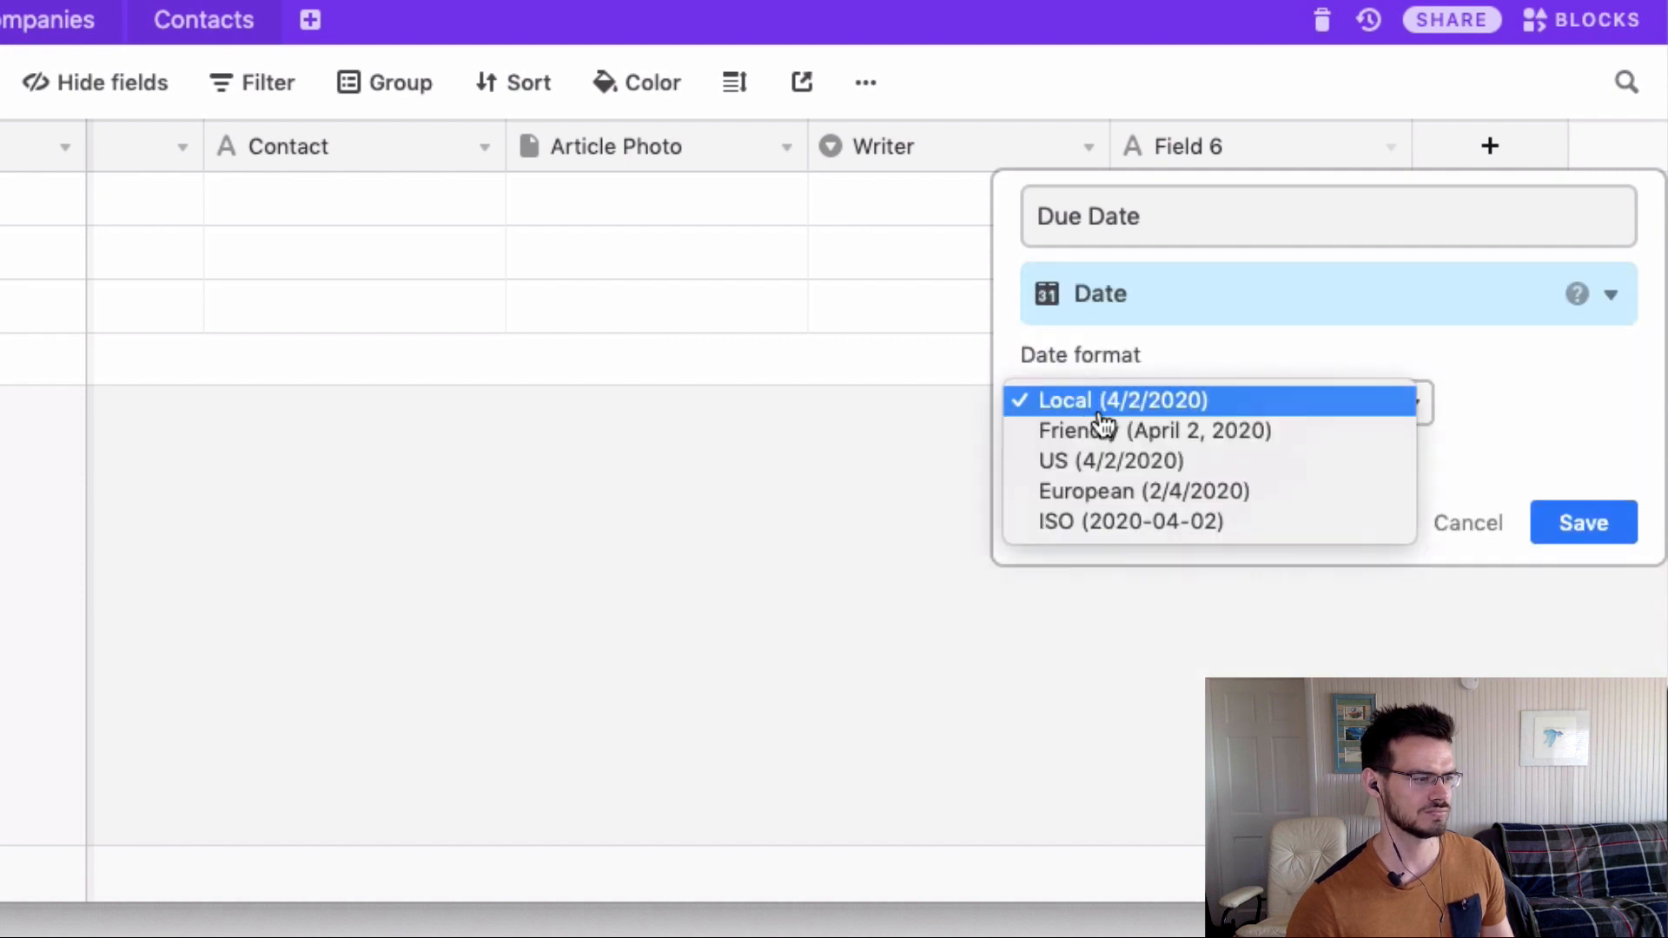
click(1102, 469)
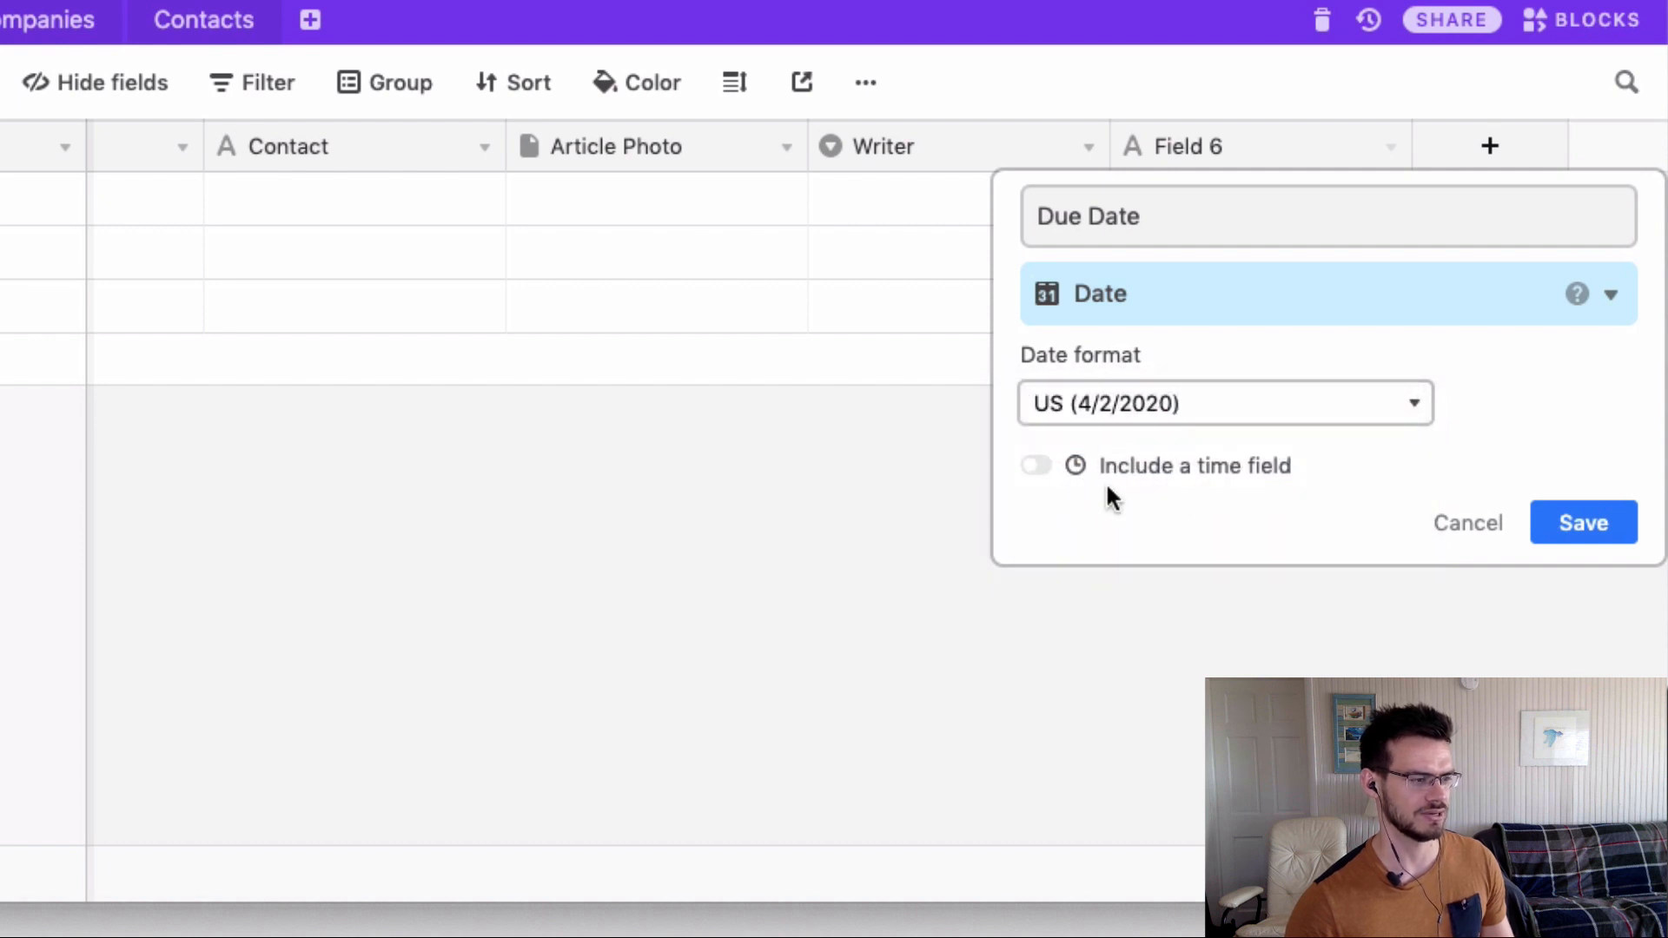
click(1035, 467)
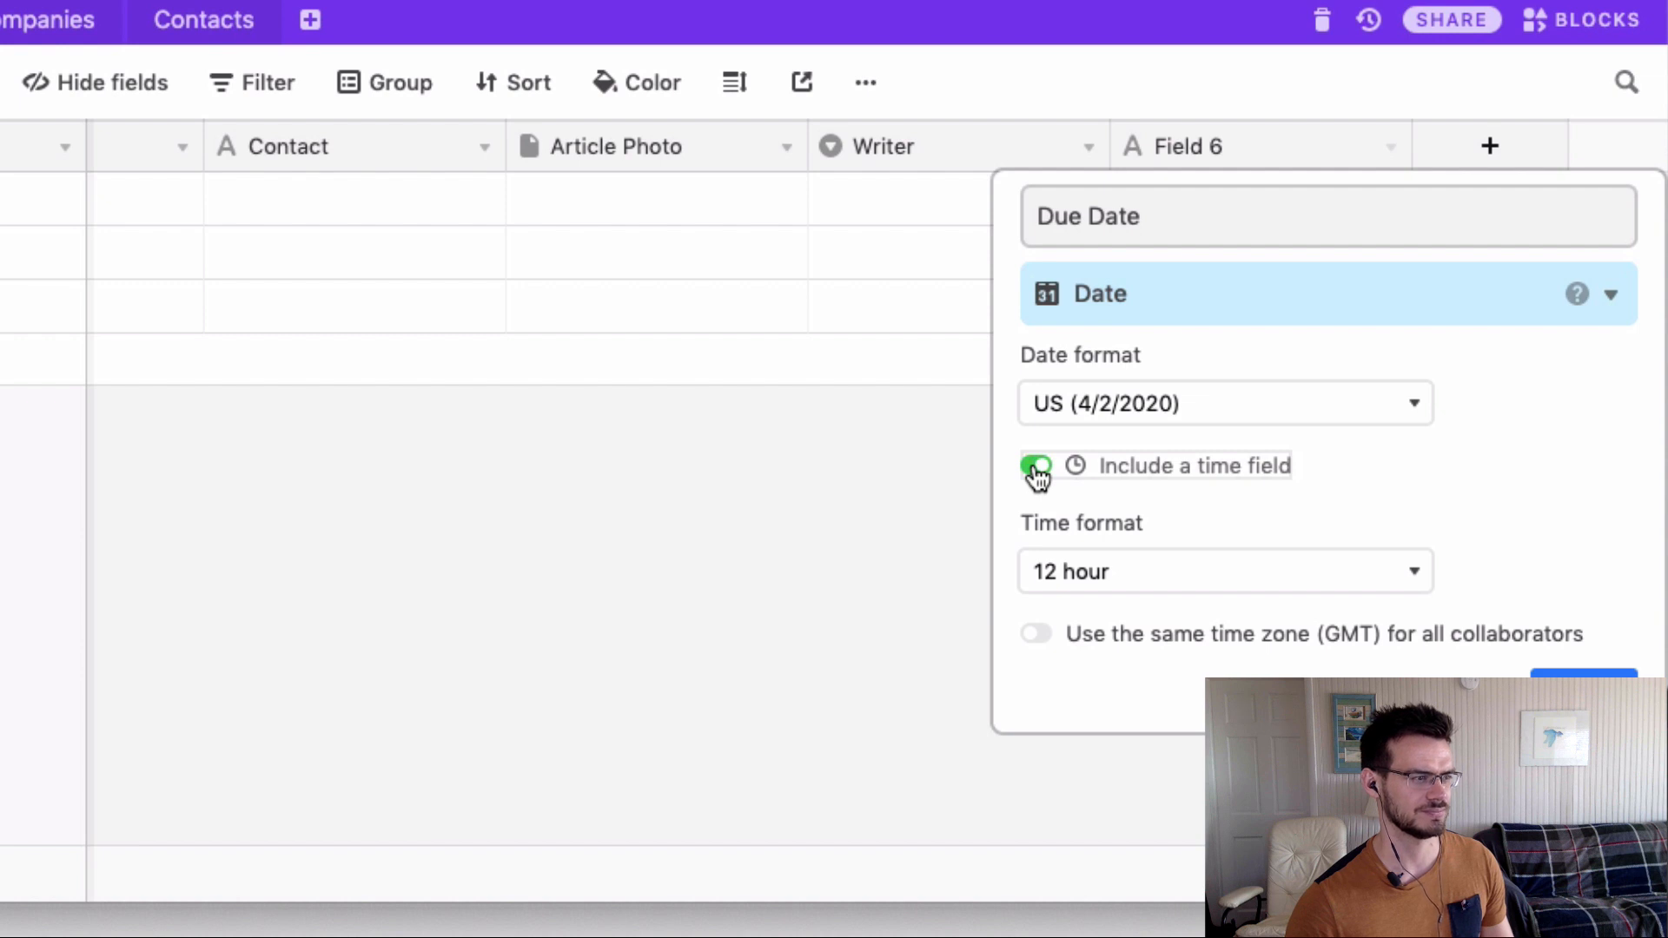
click(1036, 469)
click(1608, 531)
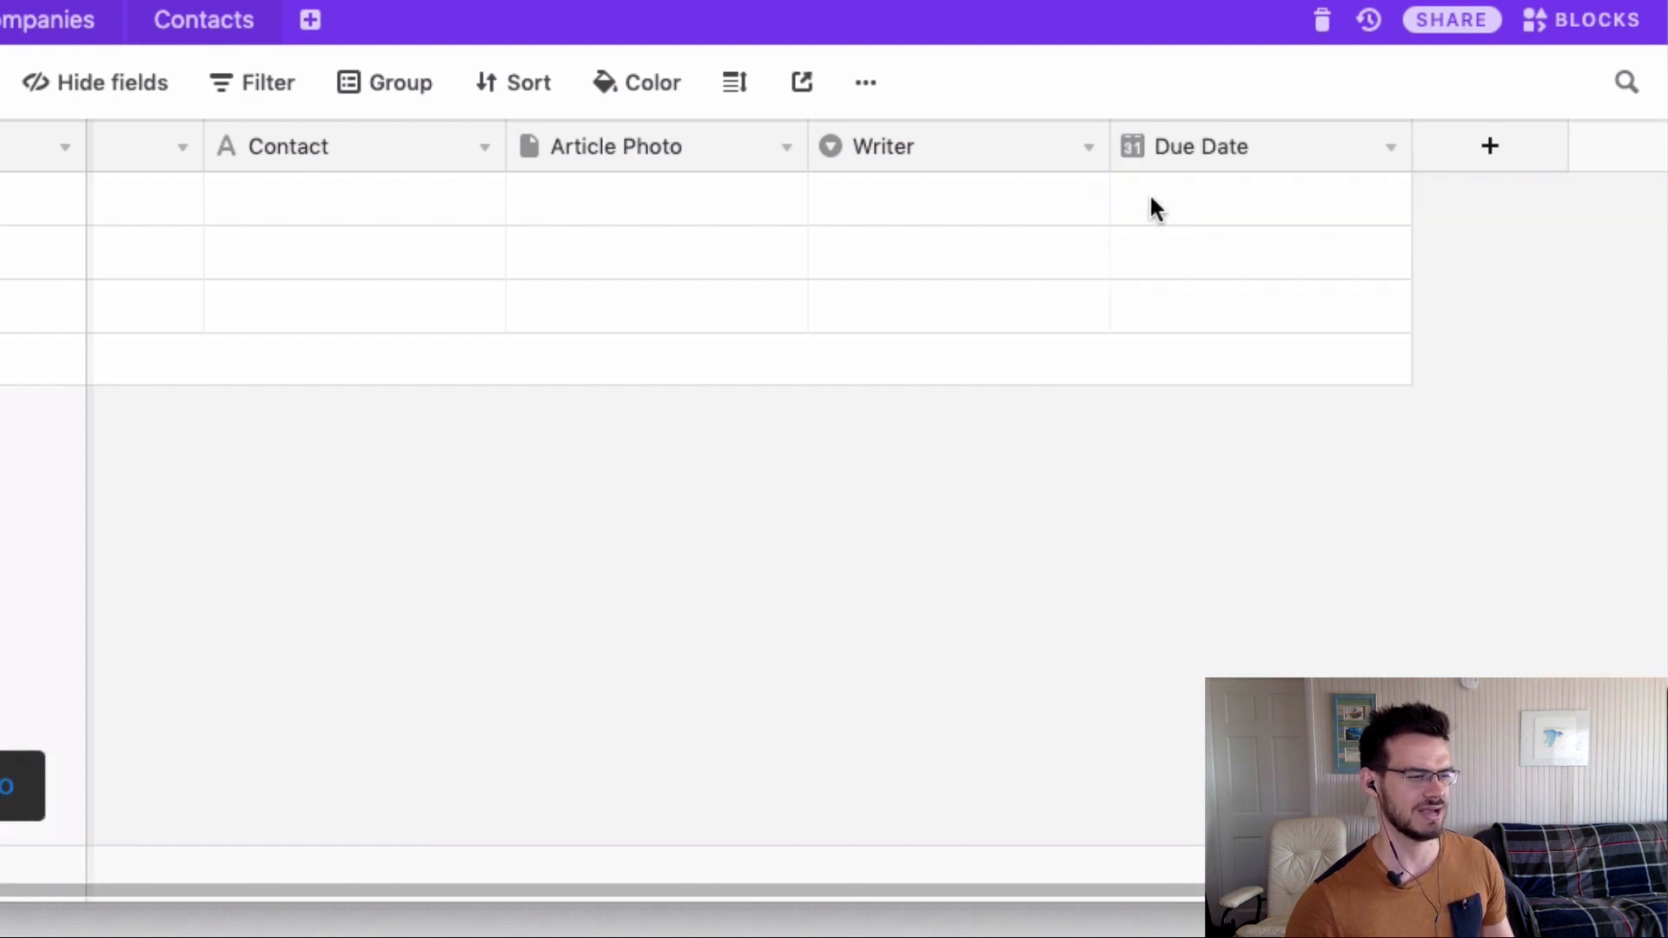
click(1151, 198)
Check the first record's Due Date and Writer cells, then select its Project Name cell.
click(1150, 198)
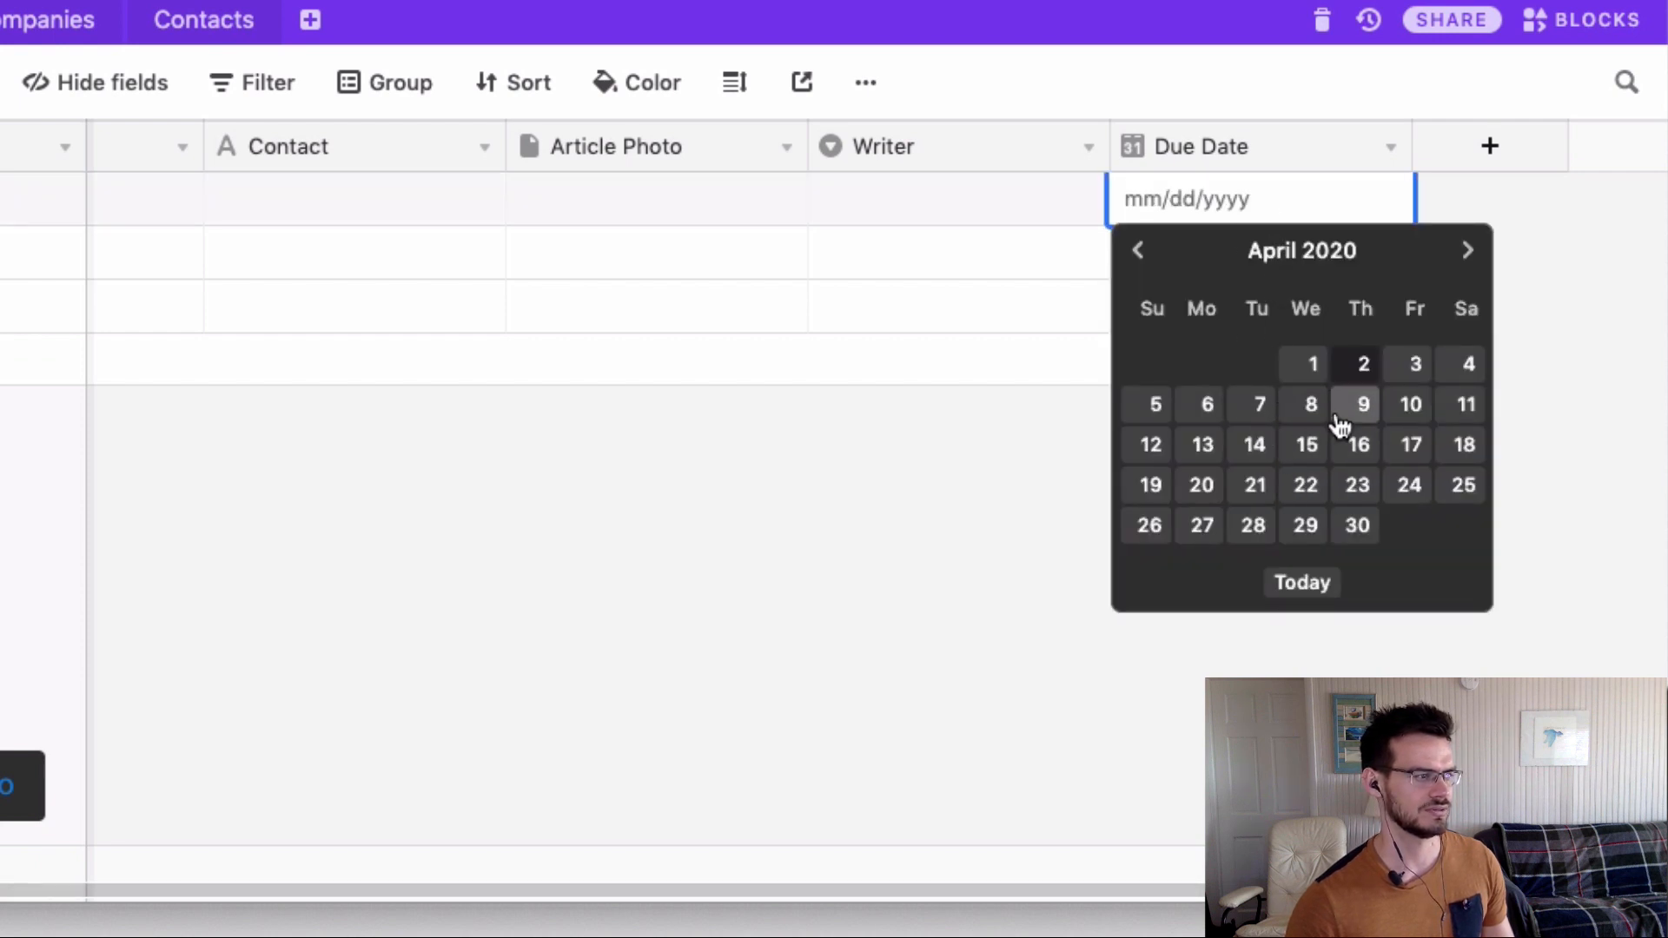
click(1061, 201)
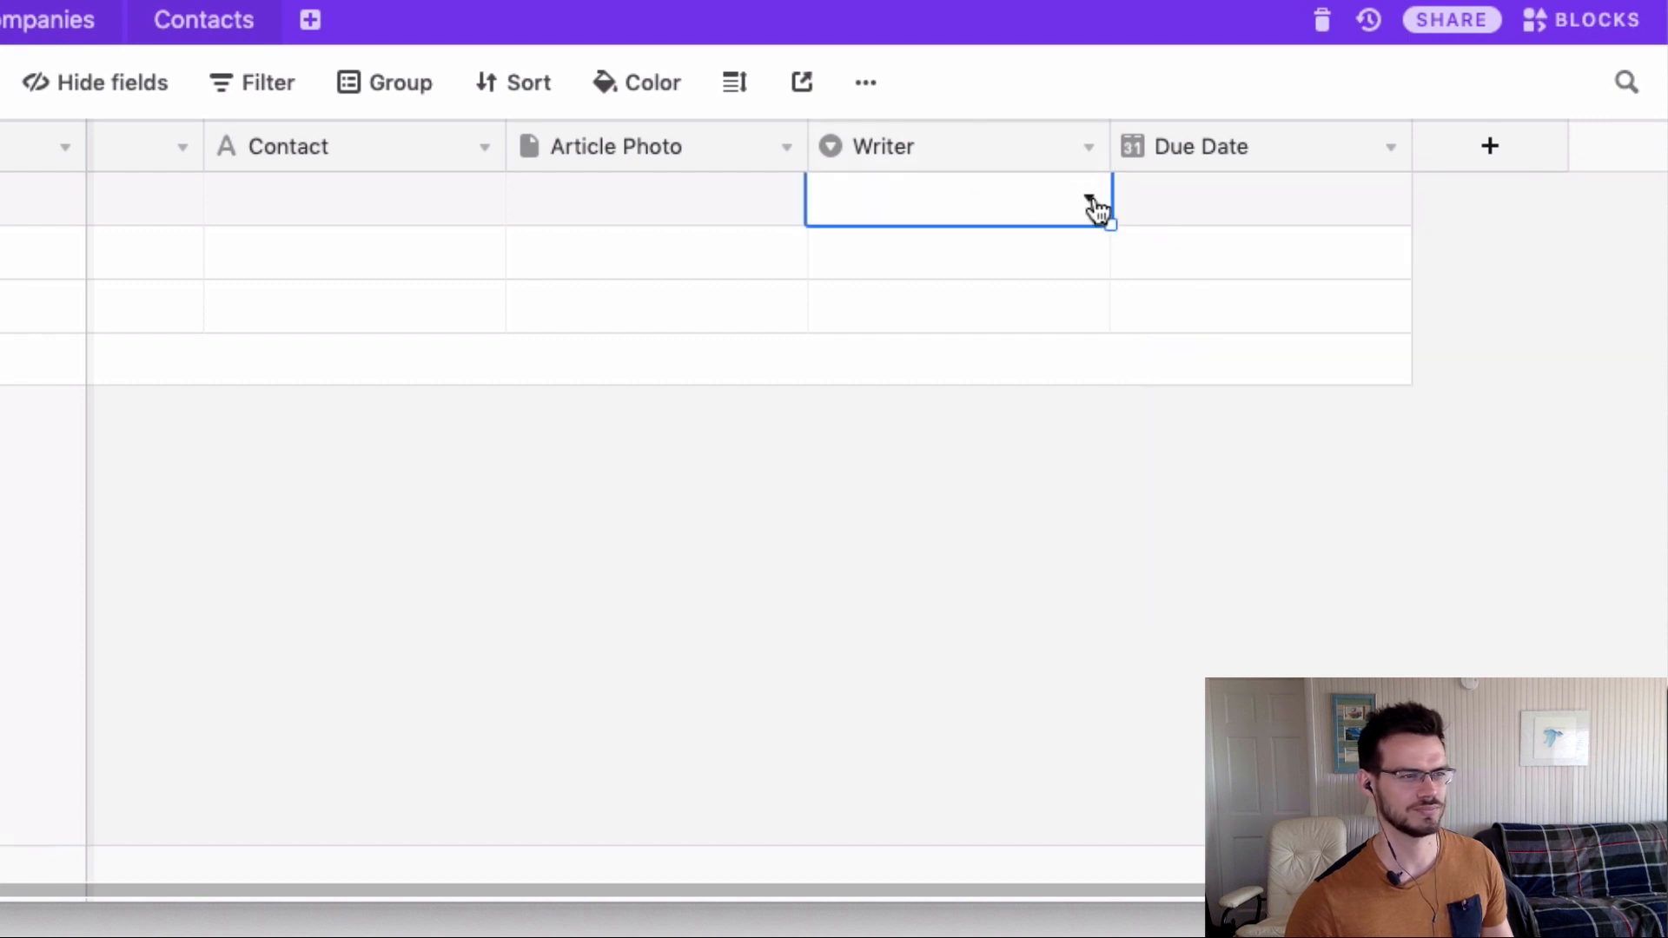
click(1090, 199)
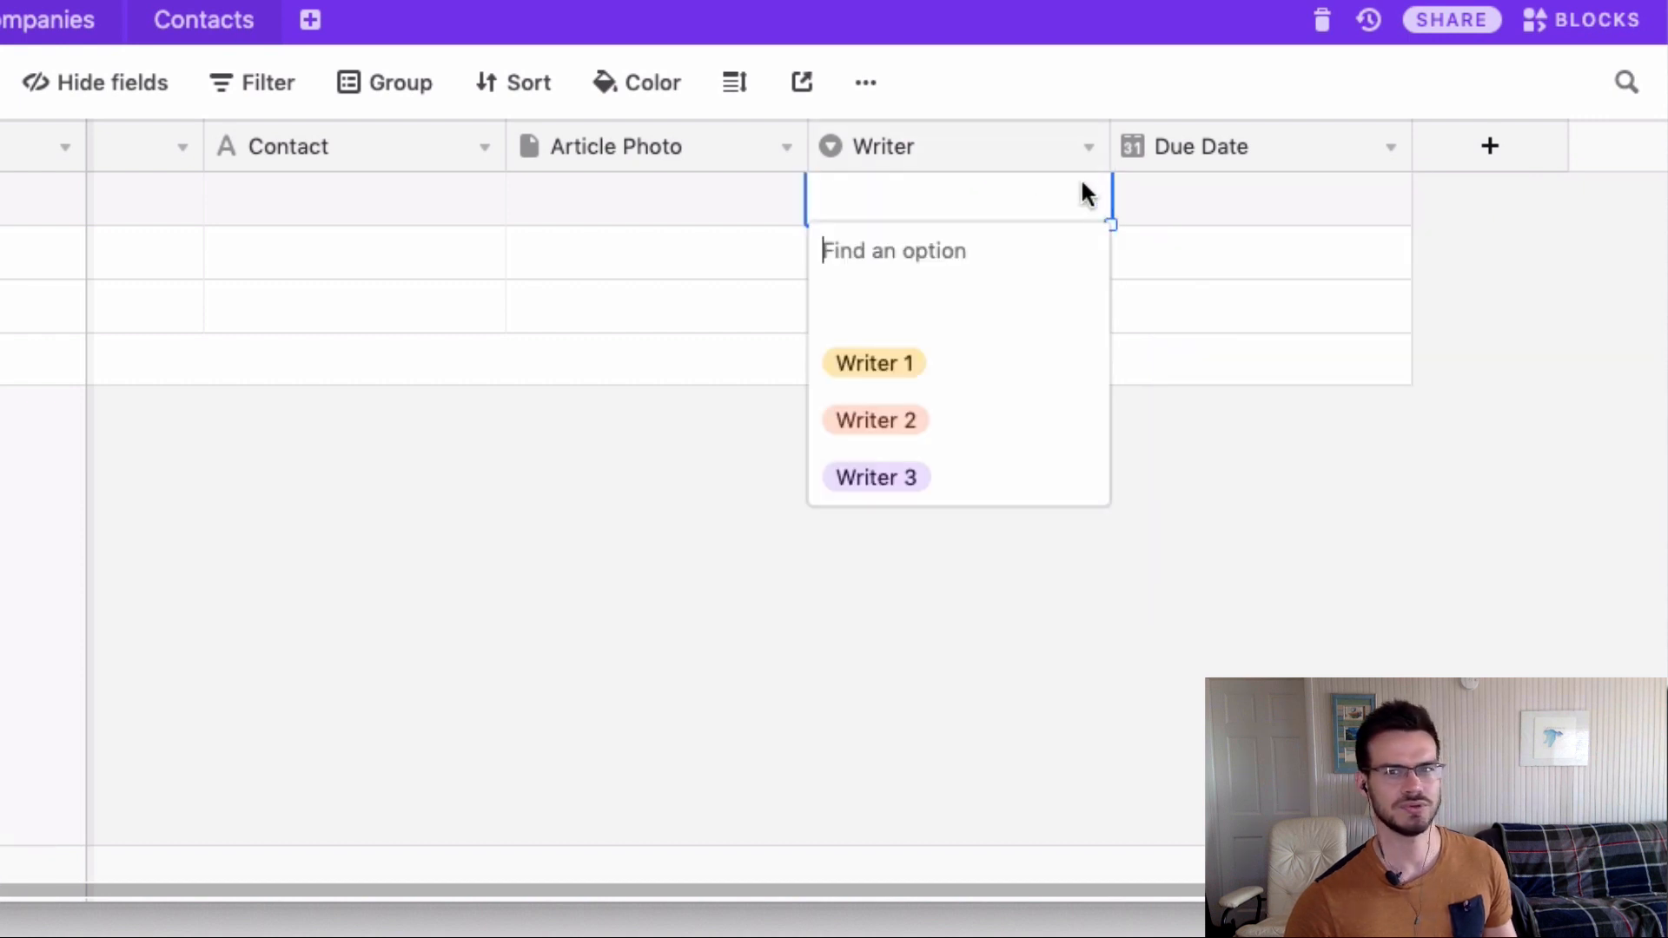
click(1522, 280)
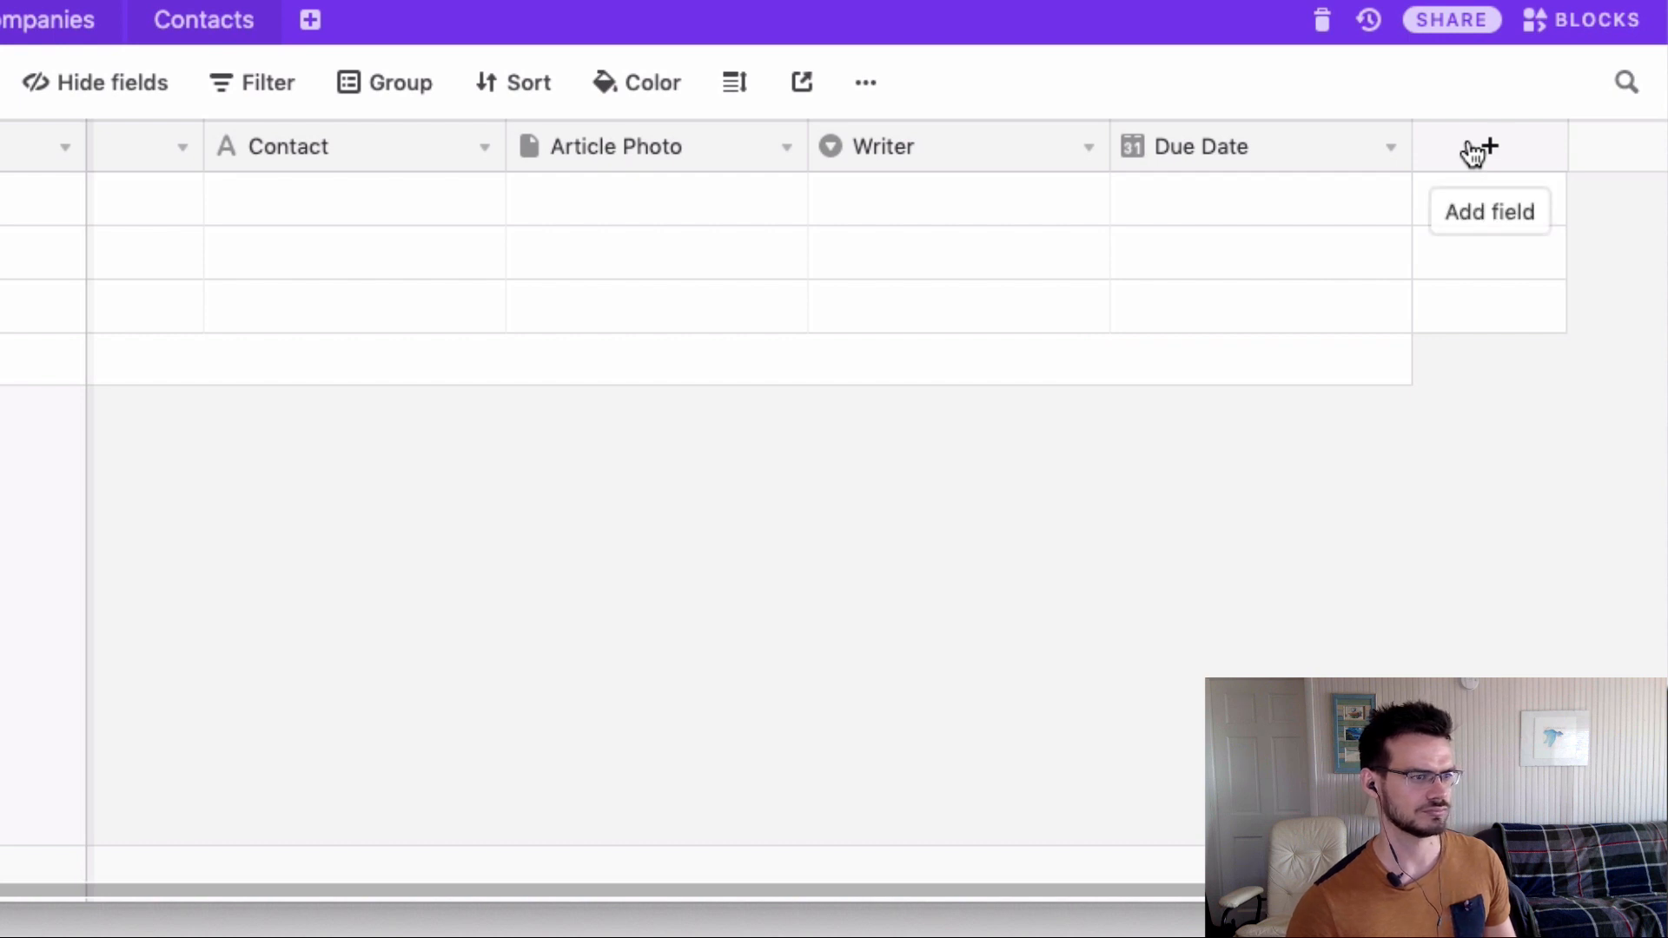
click(1475, 152)
scroll(402, 868, left, 3)
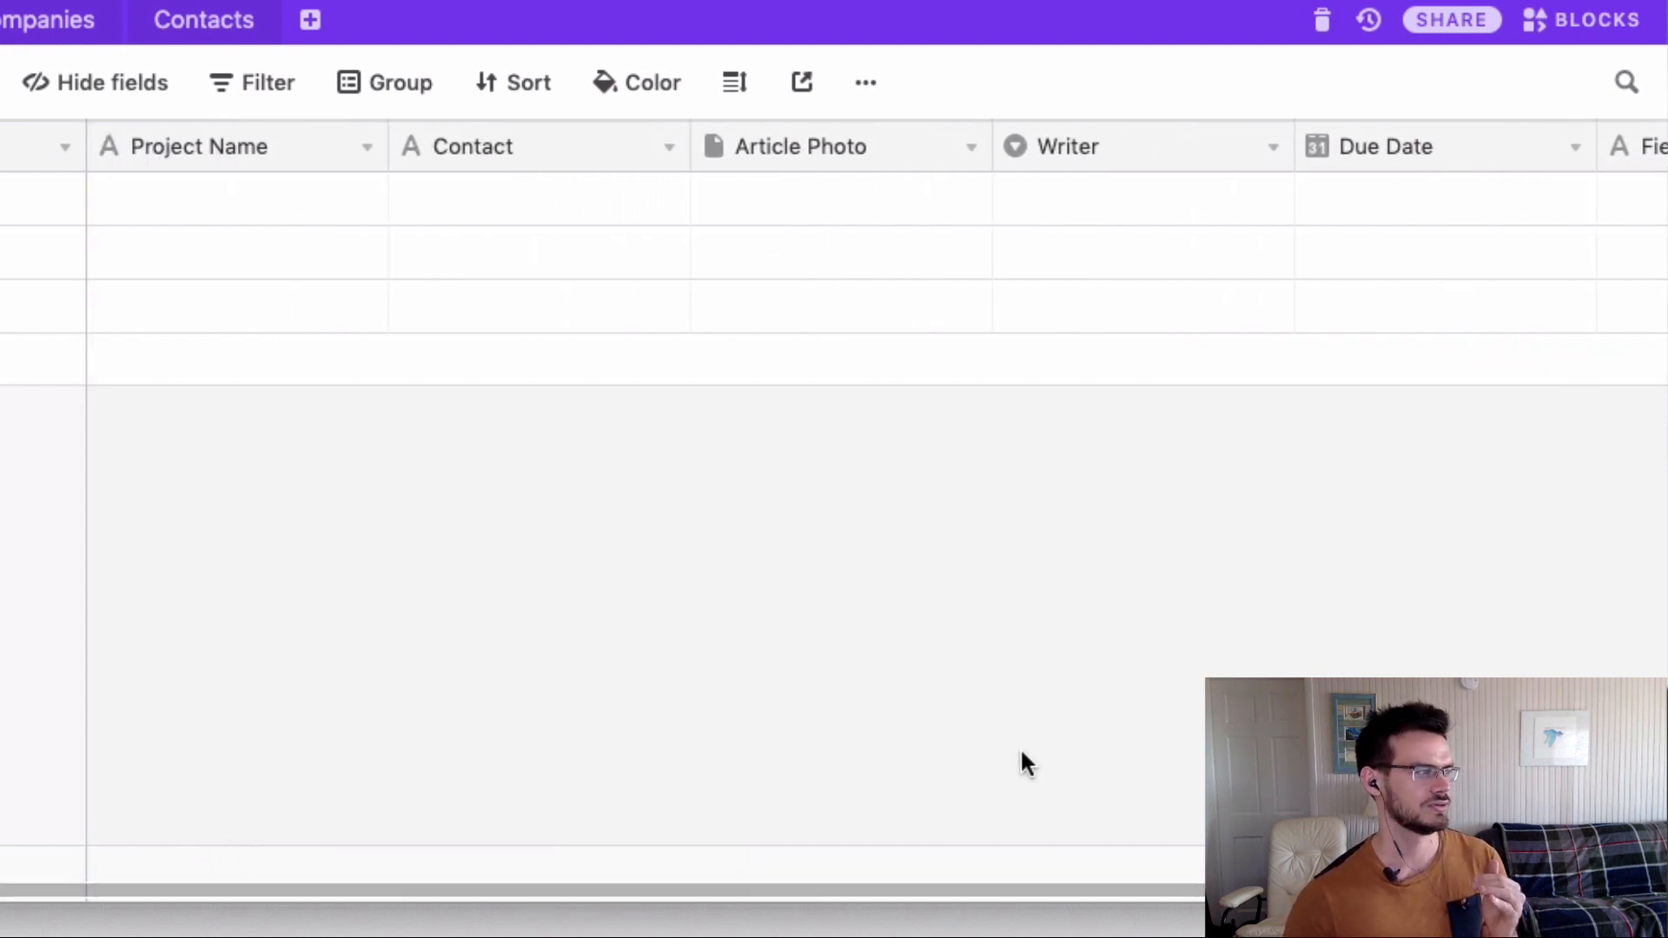
click(219, 193)
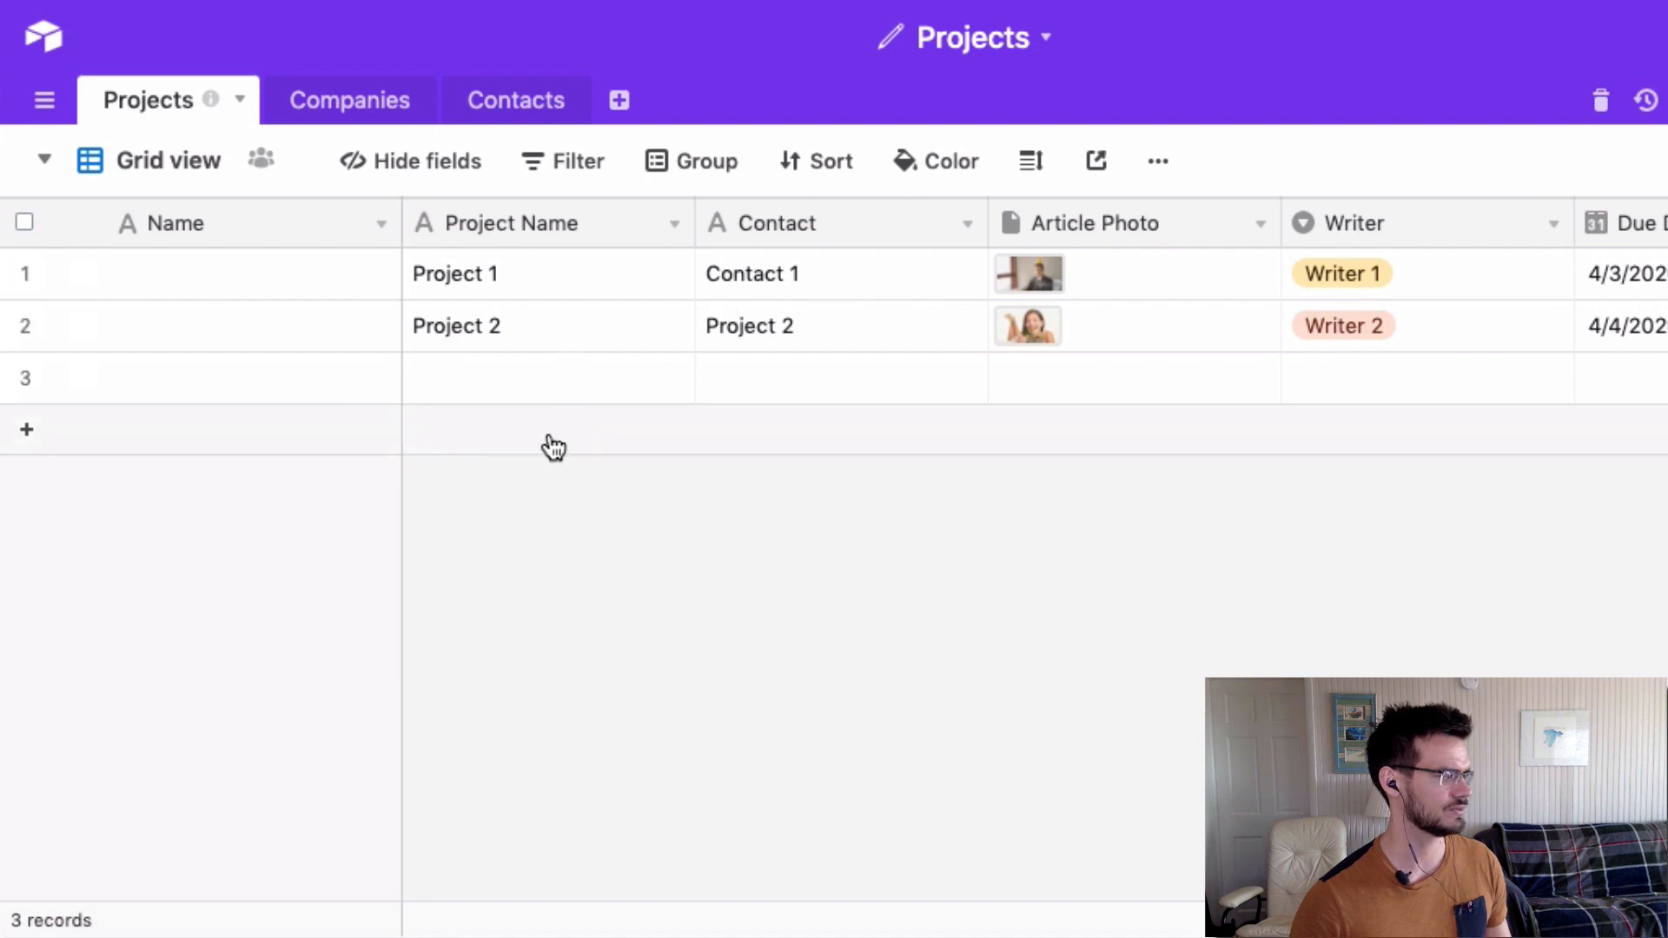
Delete the empty third record.
click(24, 376)
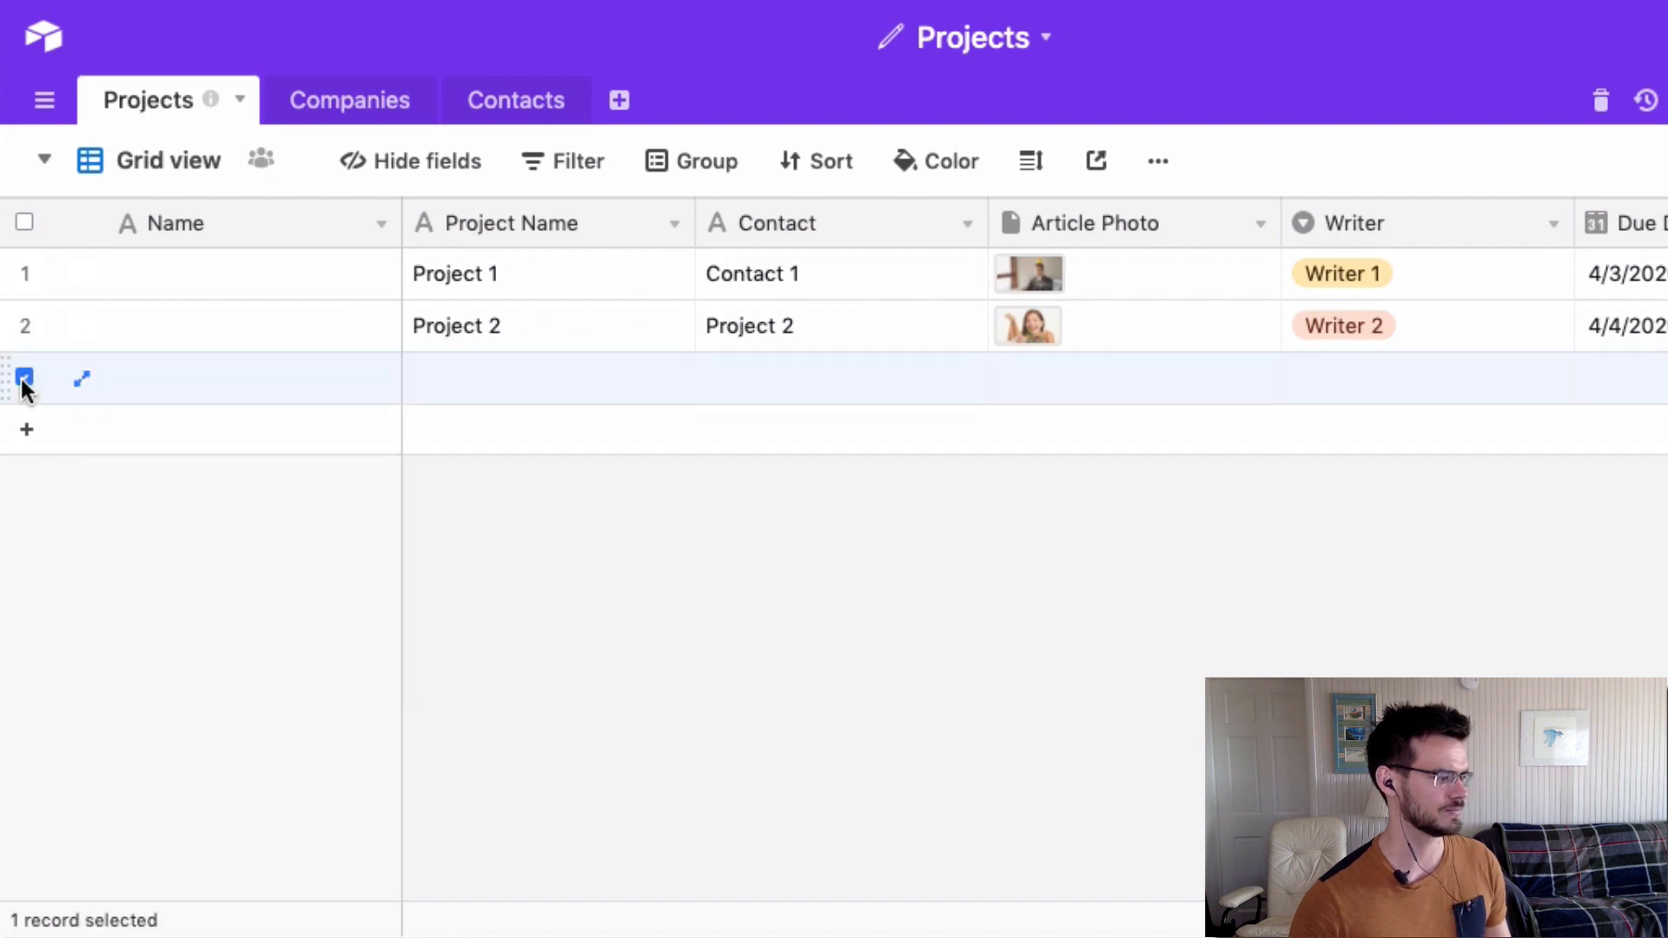
right_click(202, 374)
click(354, 756)
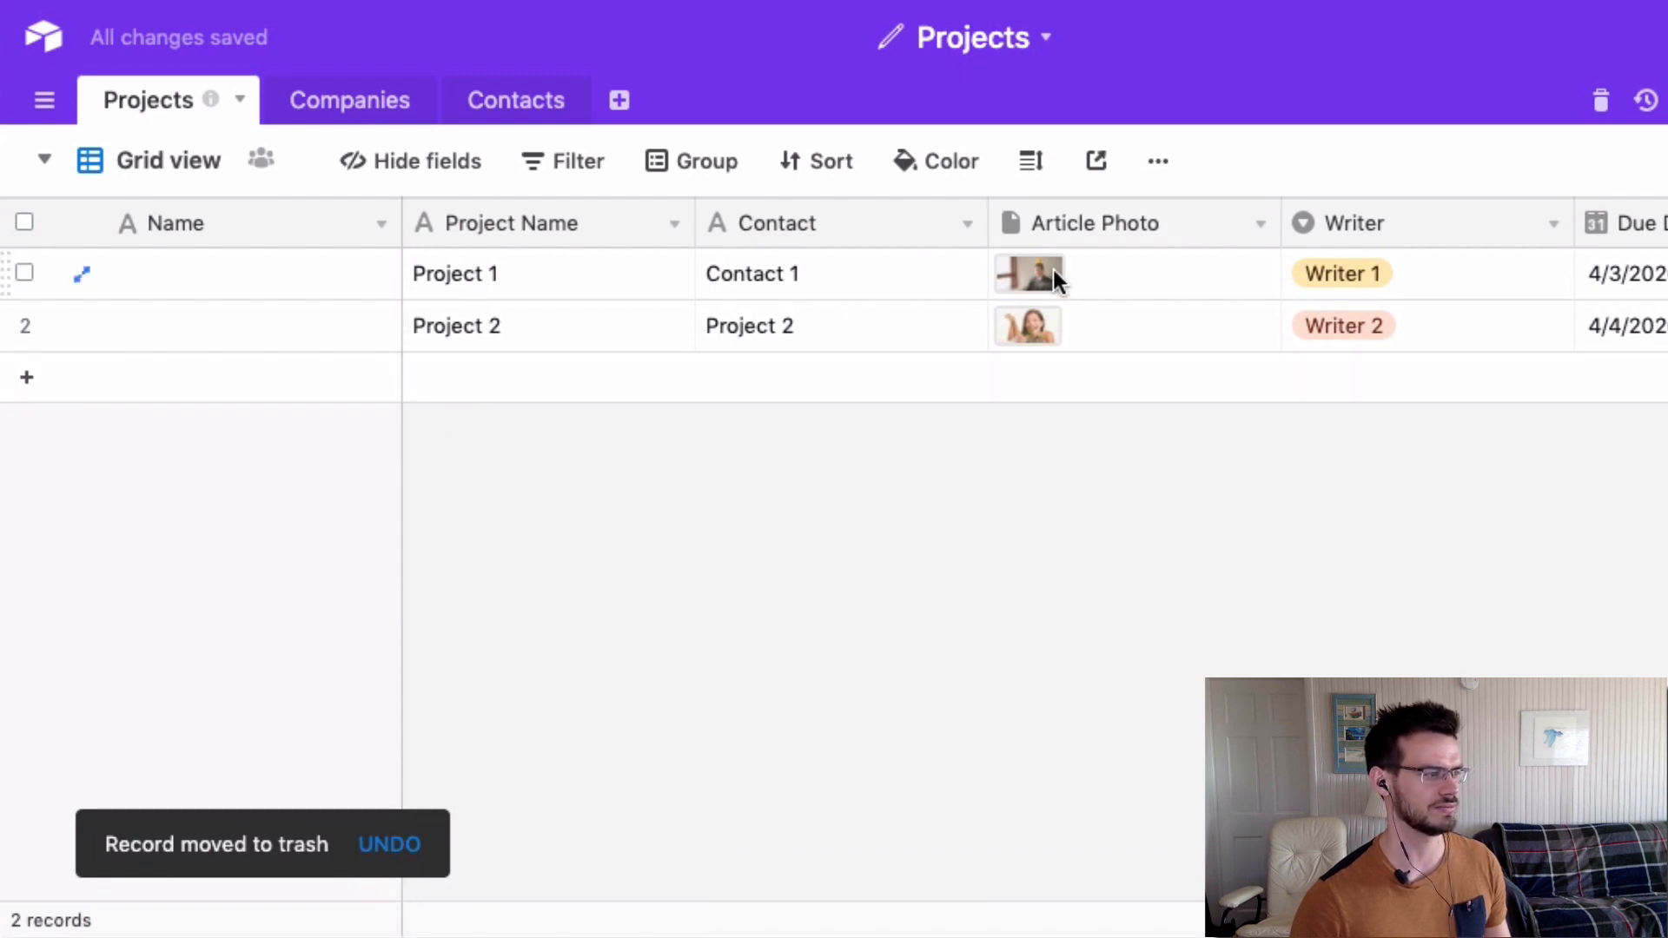
Preview the first project's article photo and review its Writer and Due Date values.
click(1029, 274)
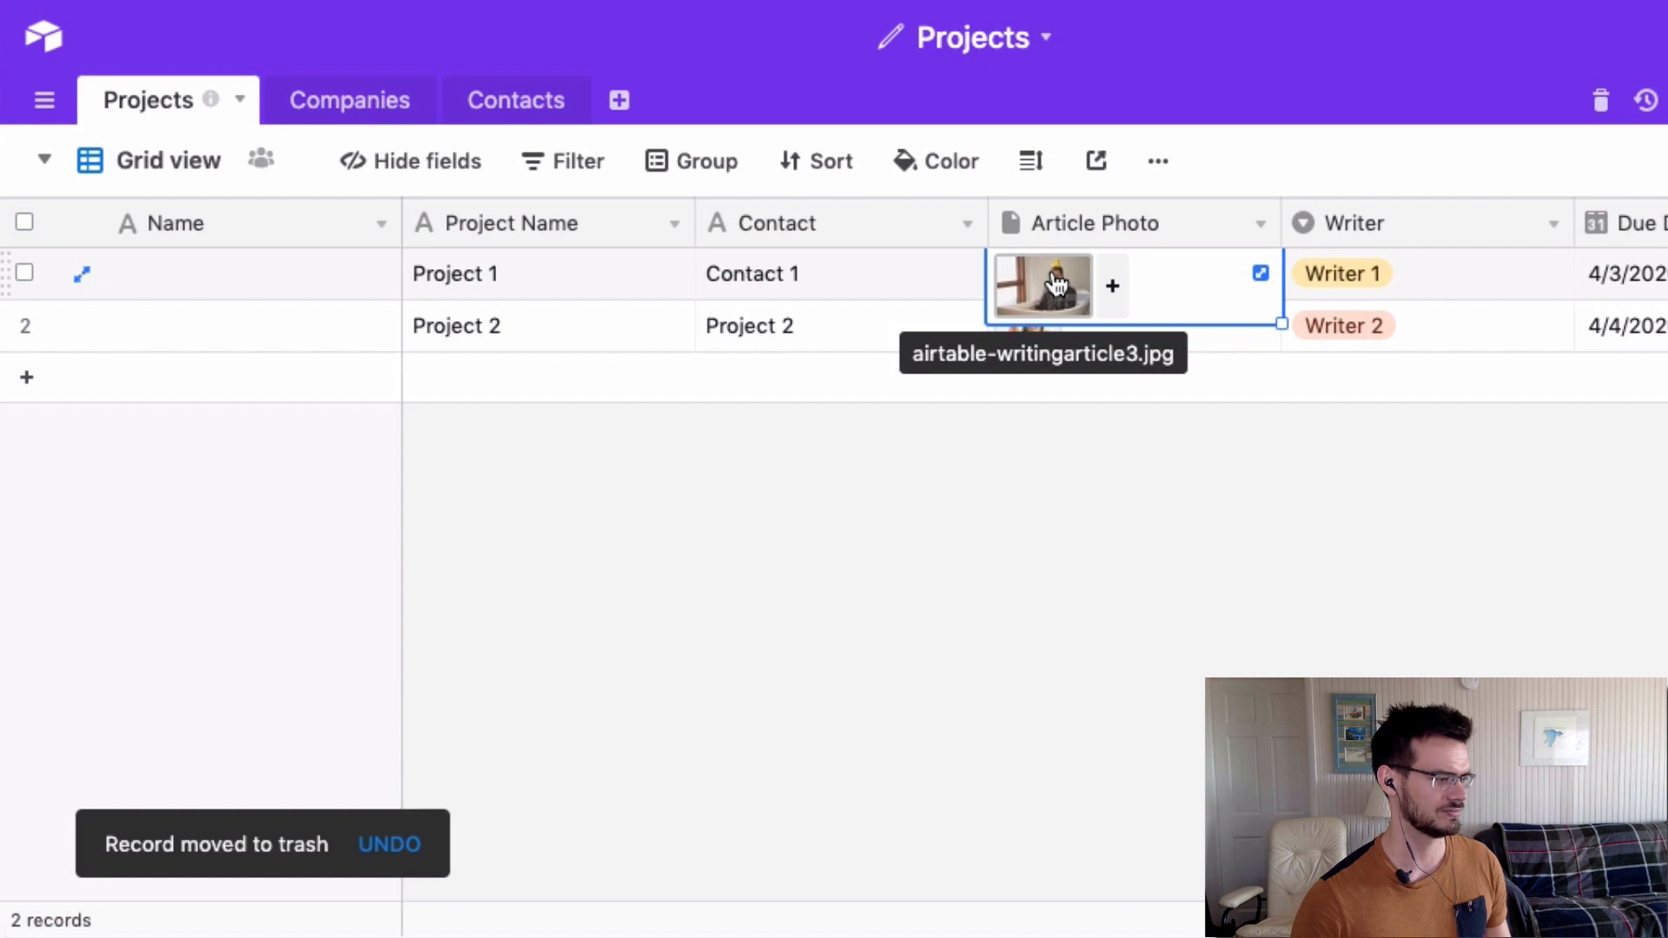
click(1056, 283)
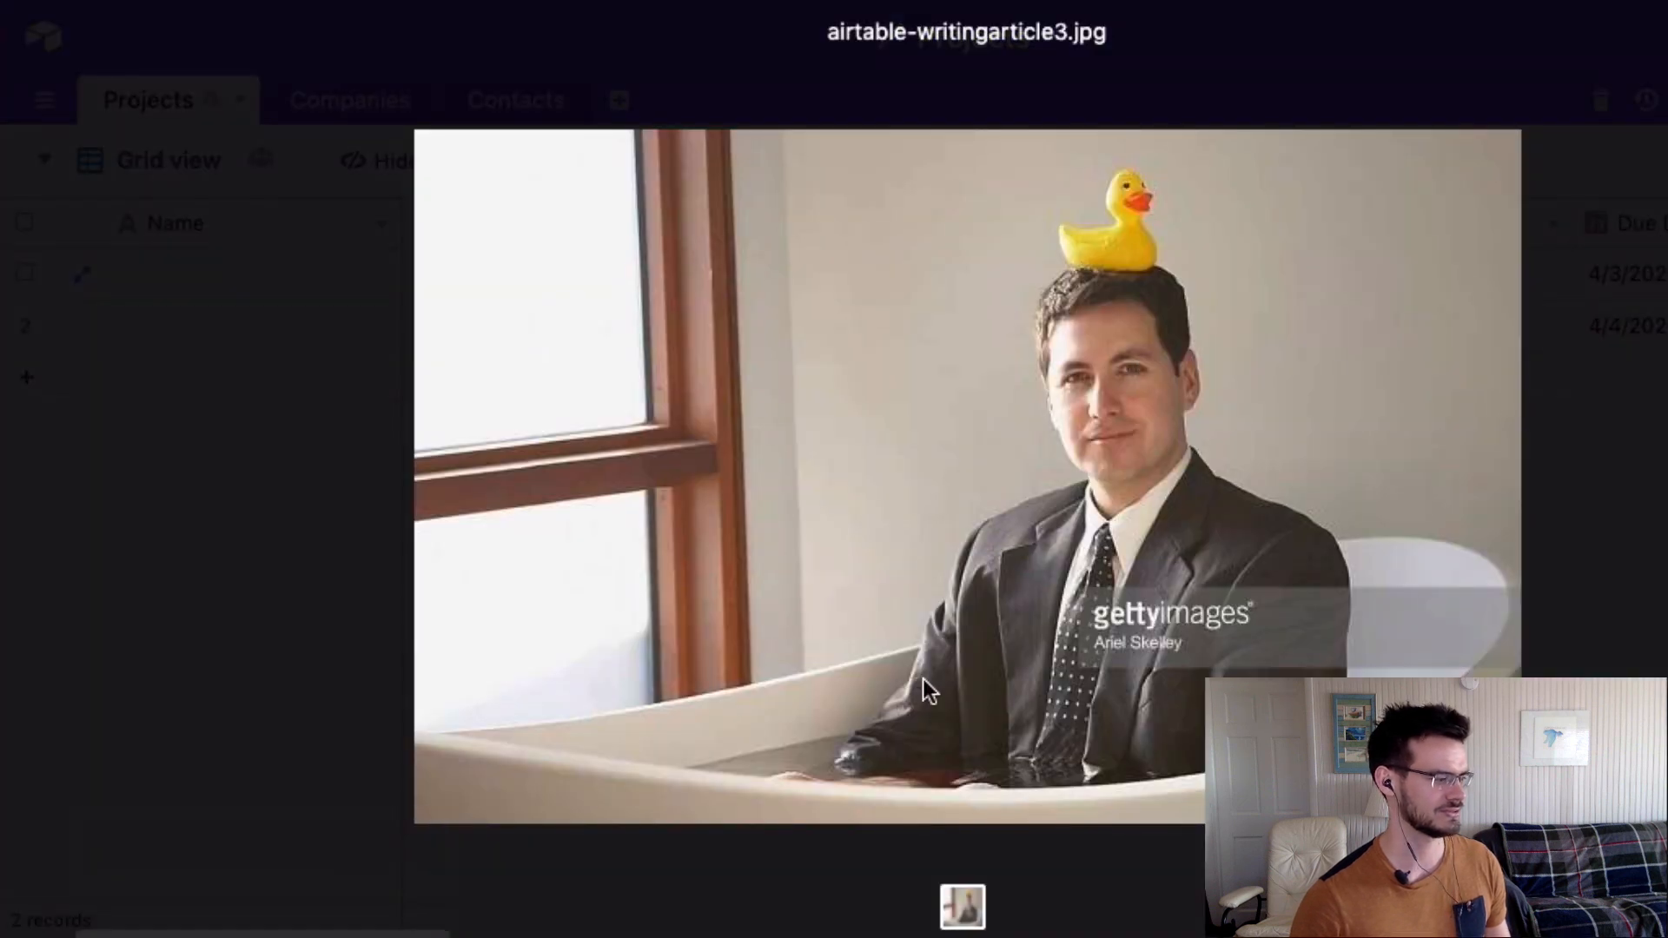
click(1655, 478)
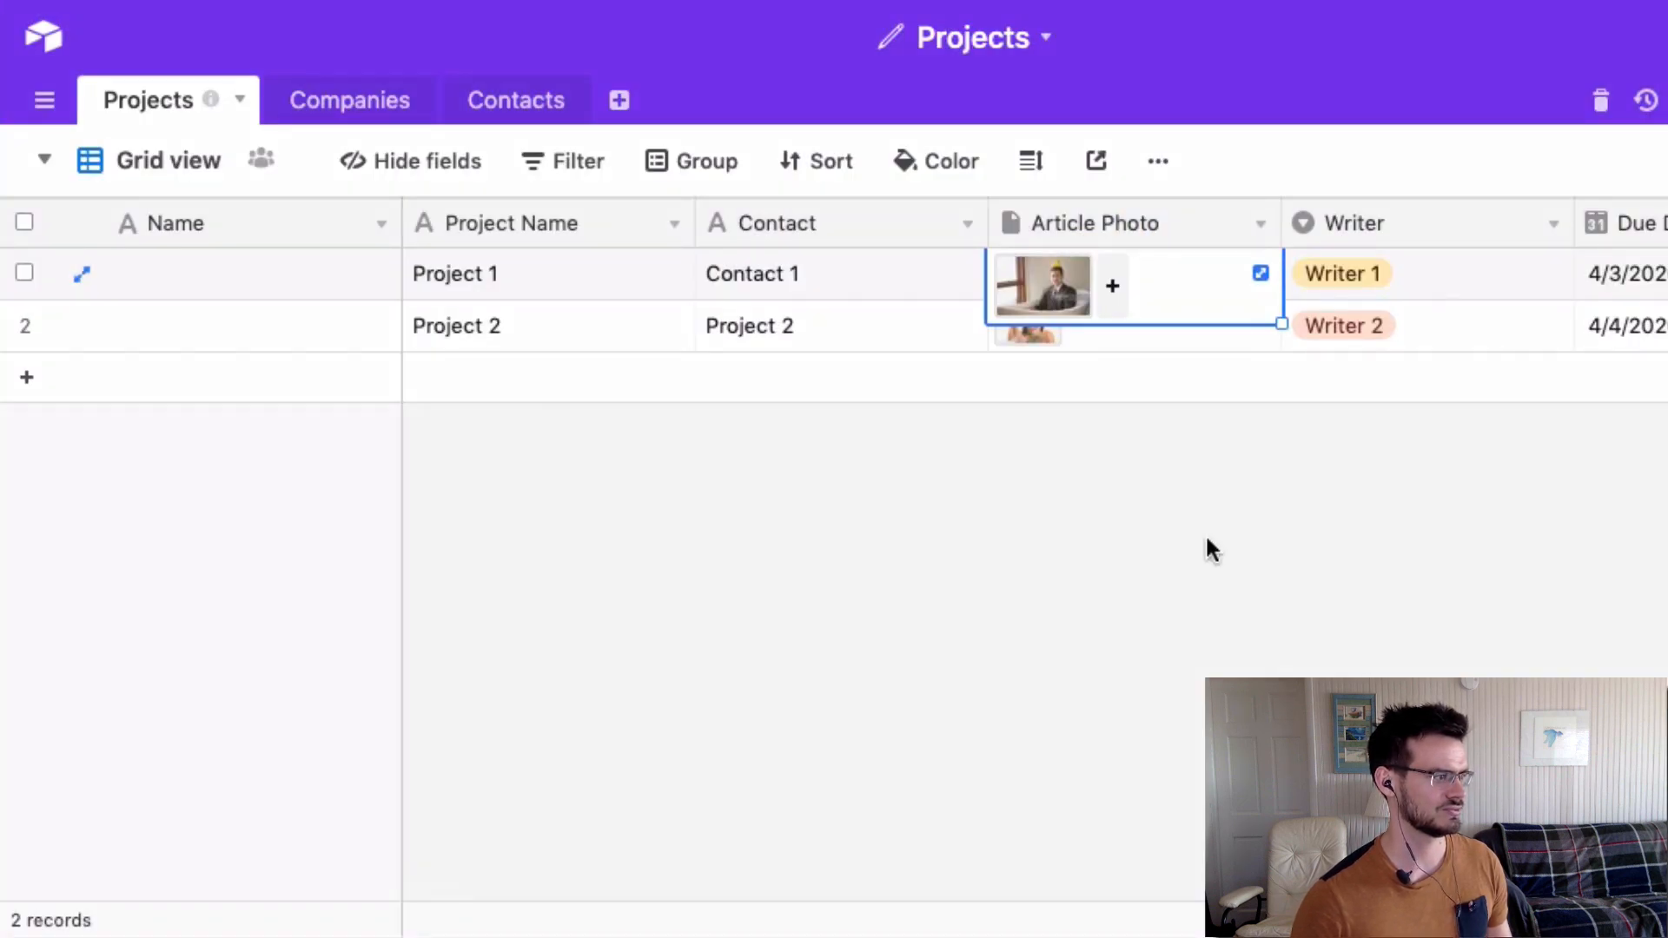
drag(838, 917, 979, 402)
click(994, 272)
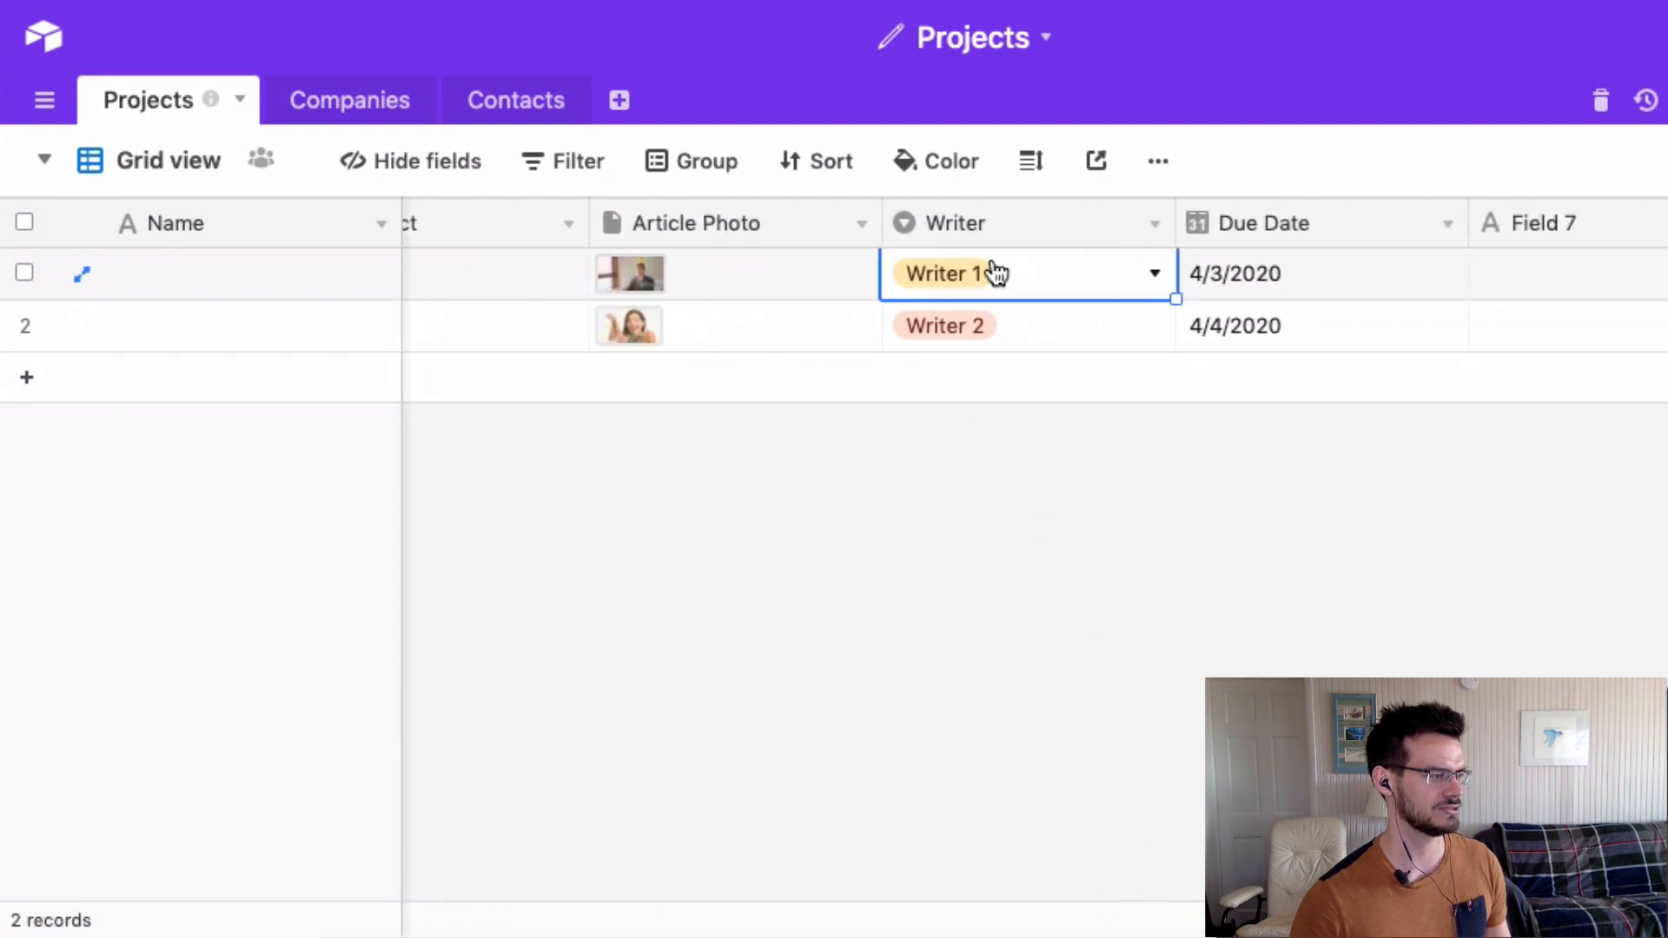
click(1155, 274)
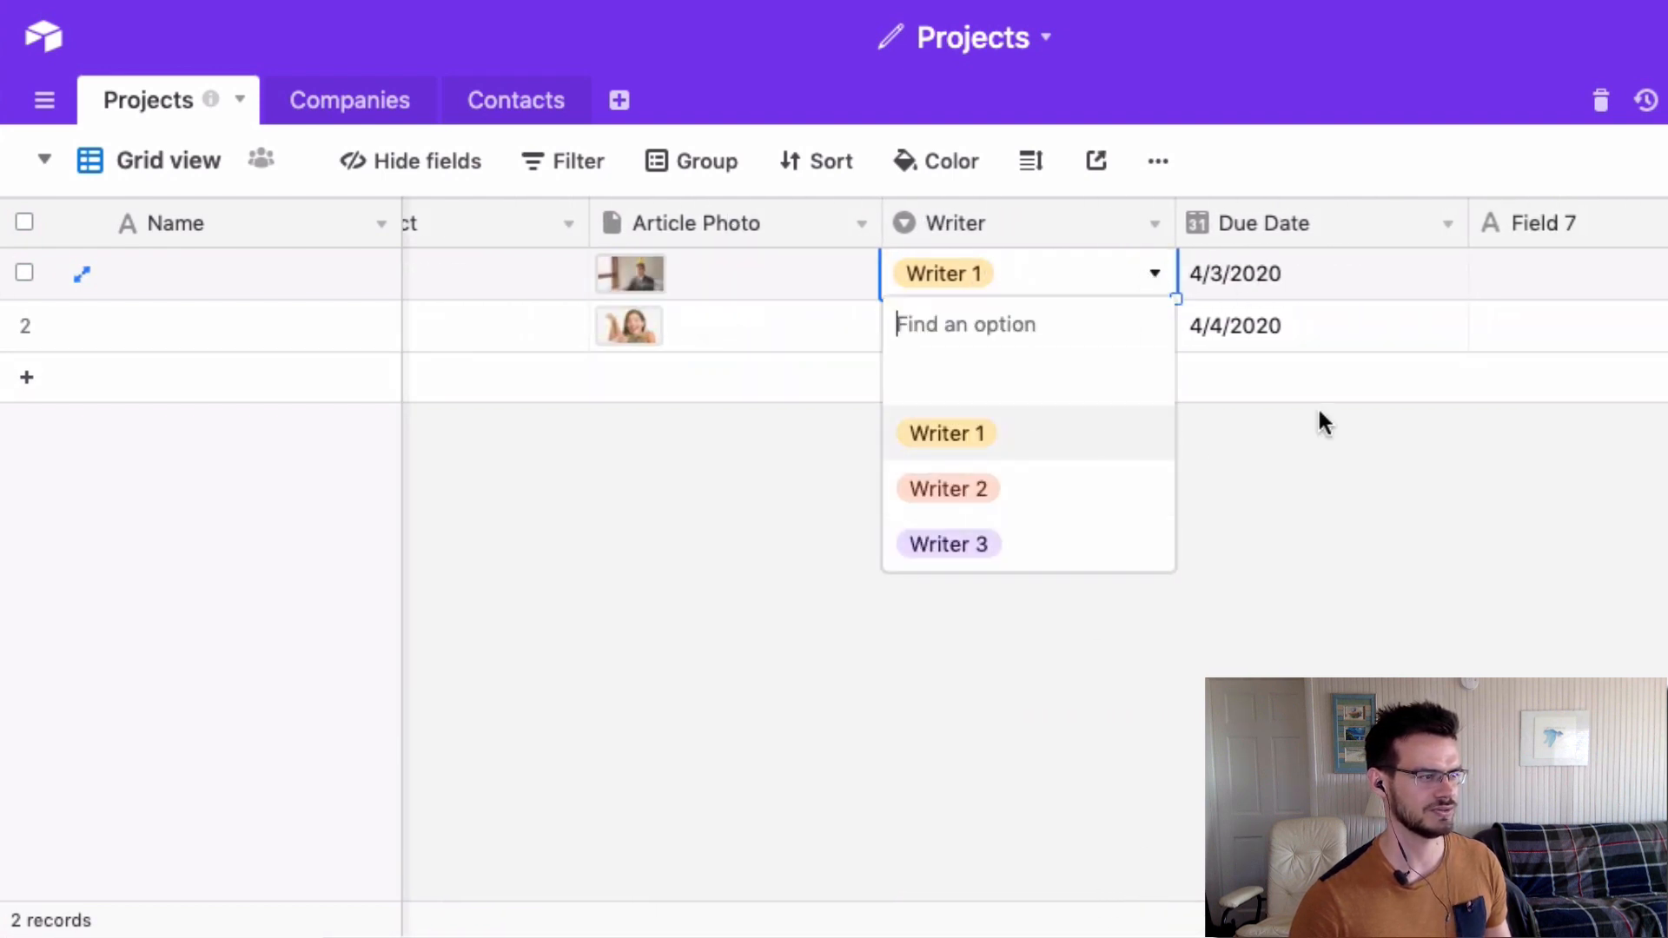
click(1377, 538)
click(1345, 285)
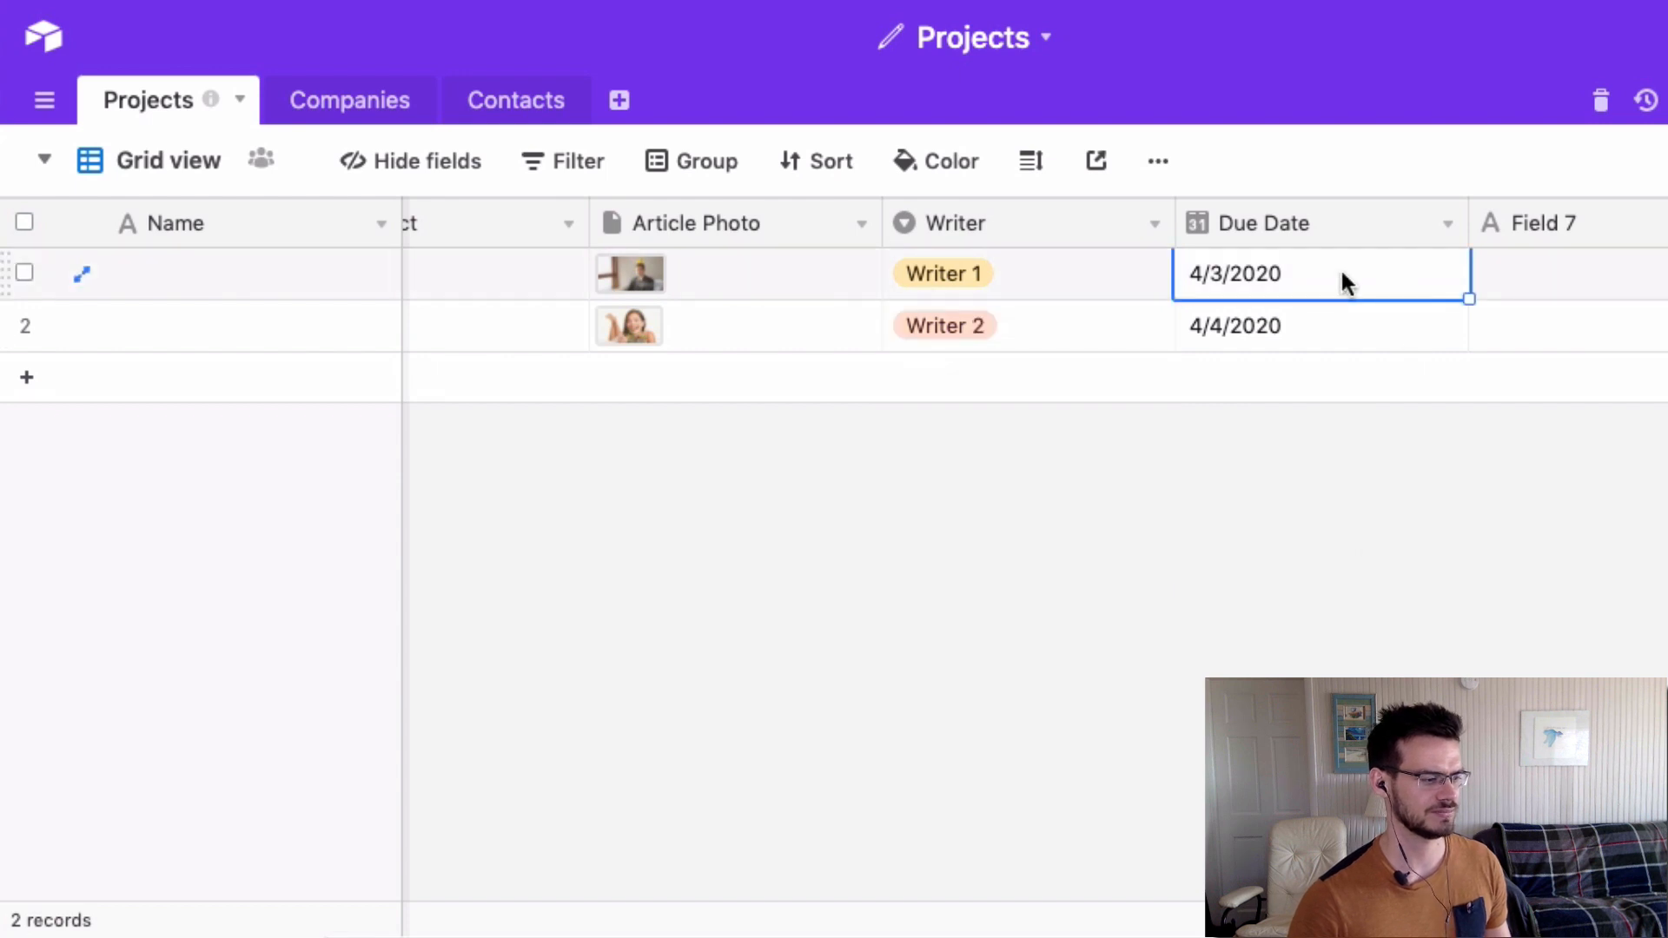
click(1346, 285)
click(1660, 588)
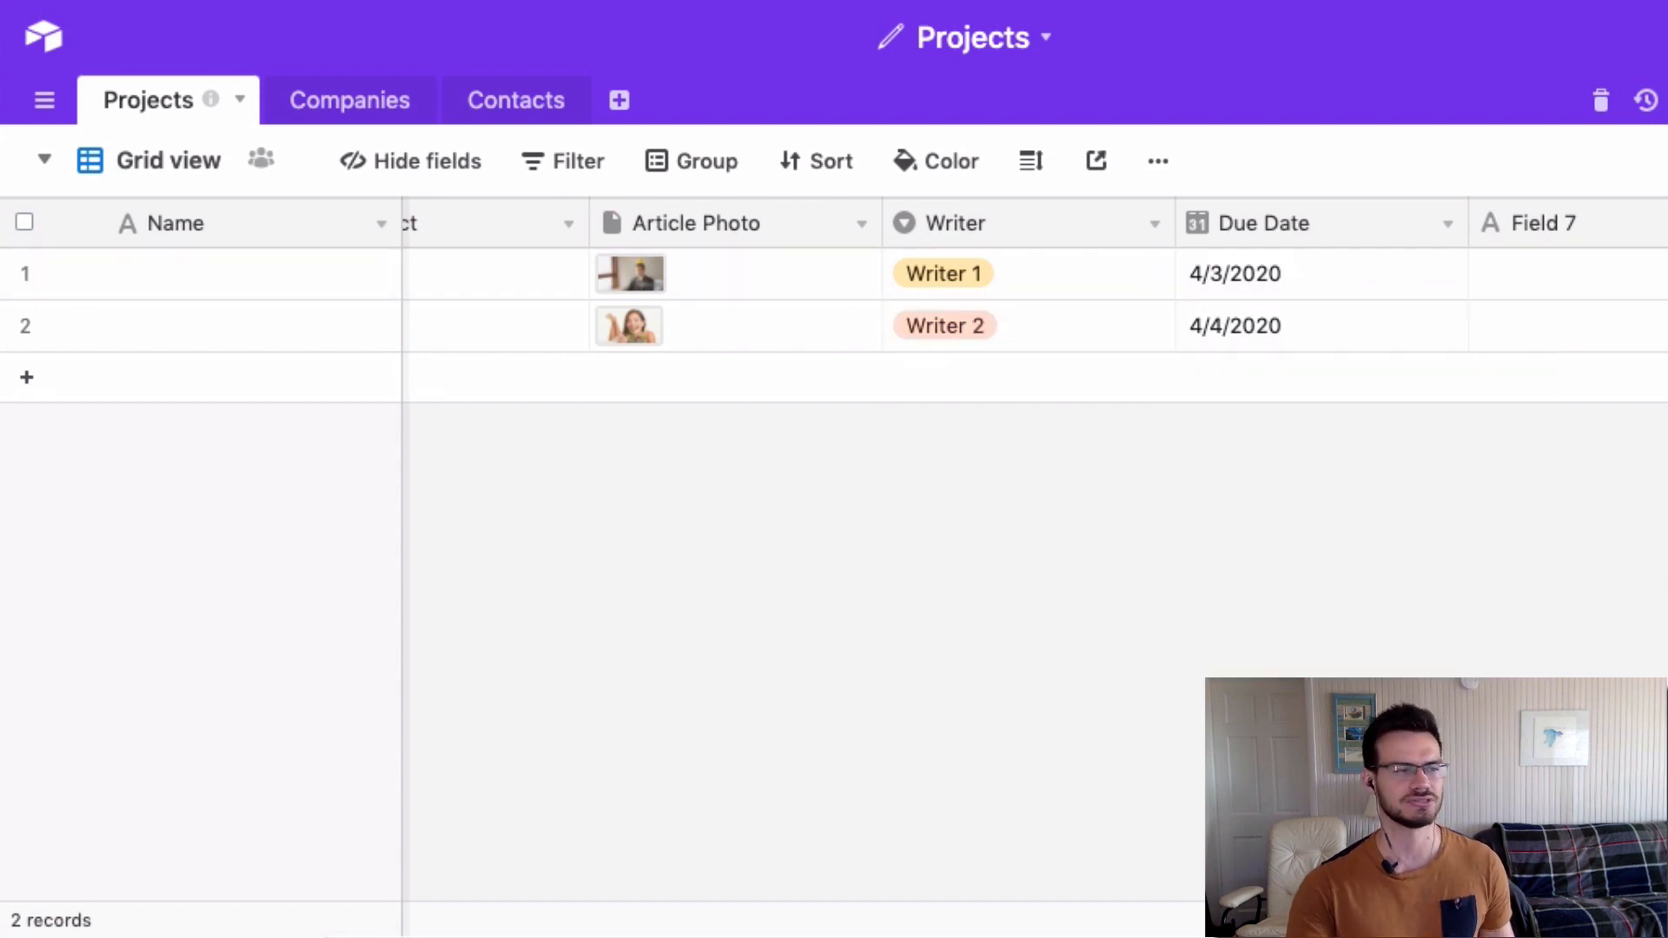
scroll(1621, 651, right, 2)
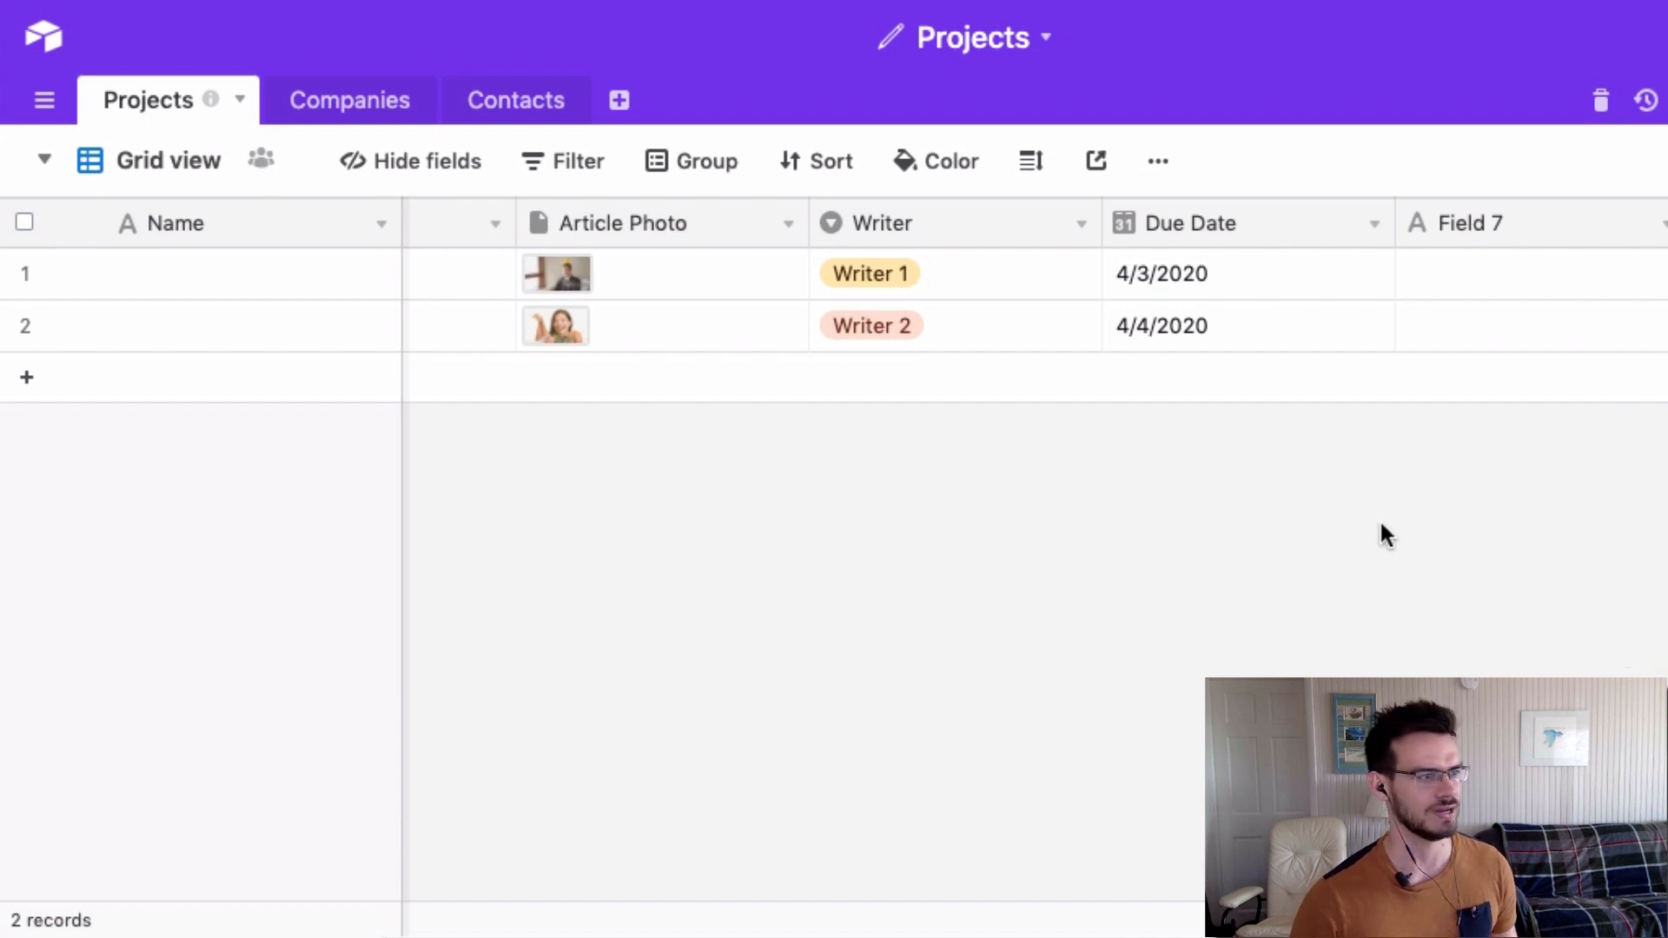
Rename Field 7 to Word Count as a Number field with Integer format.
click(1664, 225)
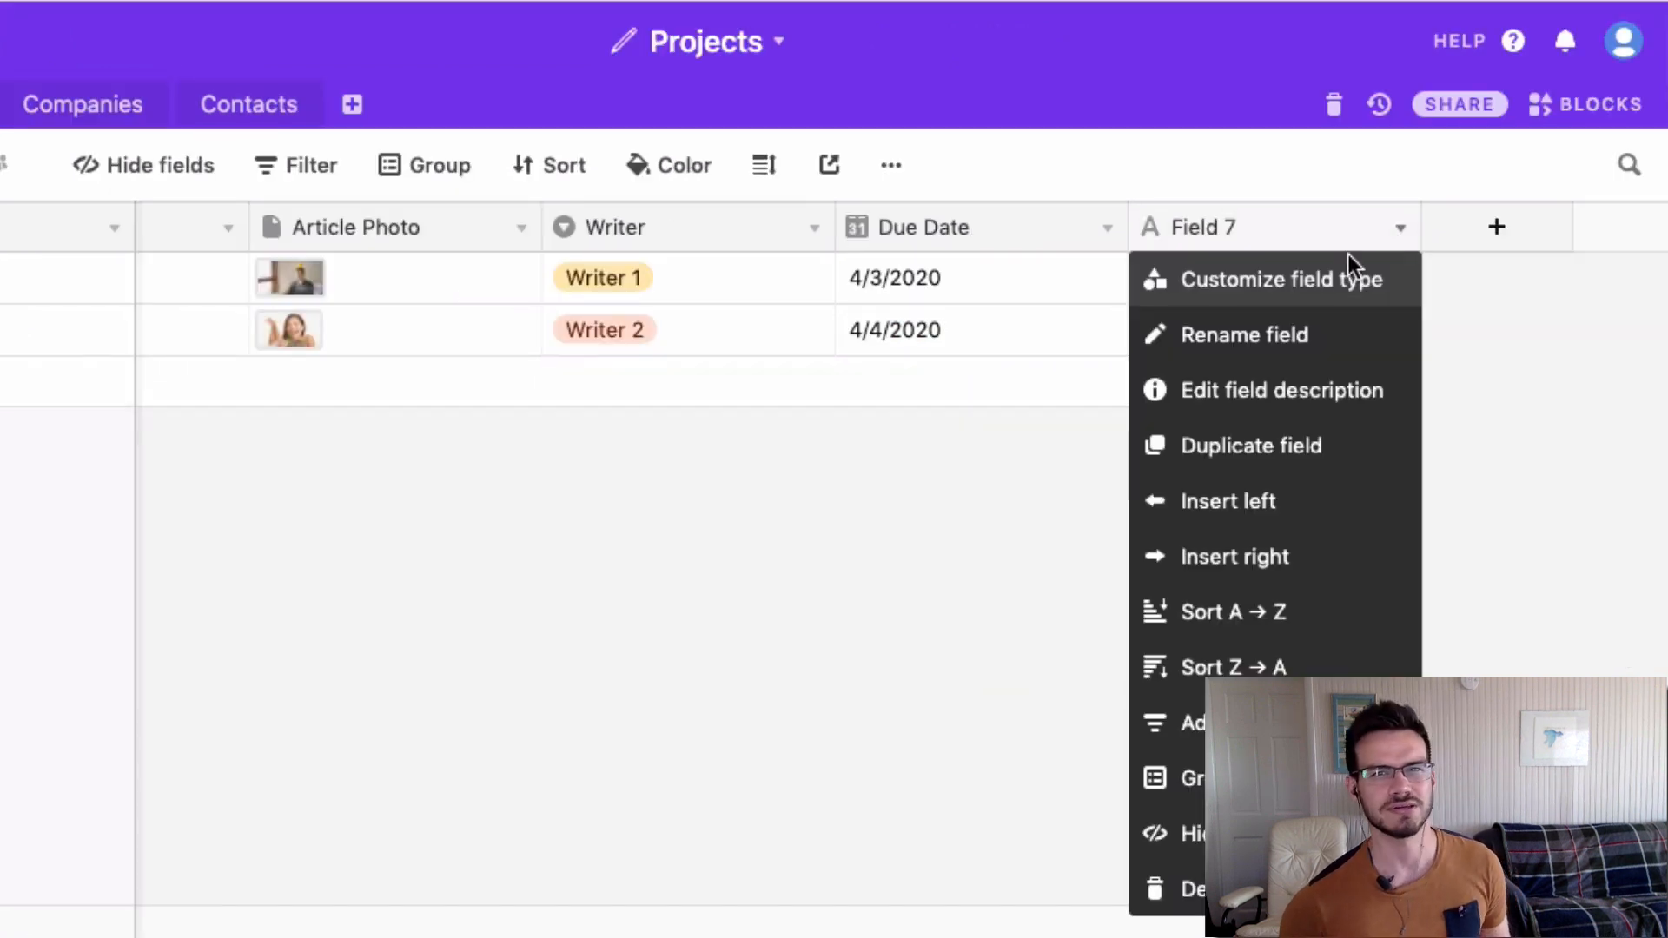
click(1257, 278)
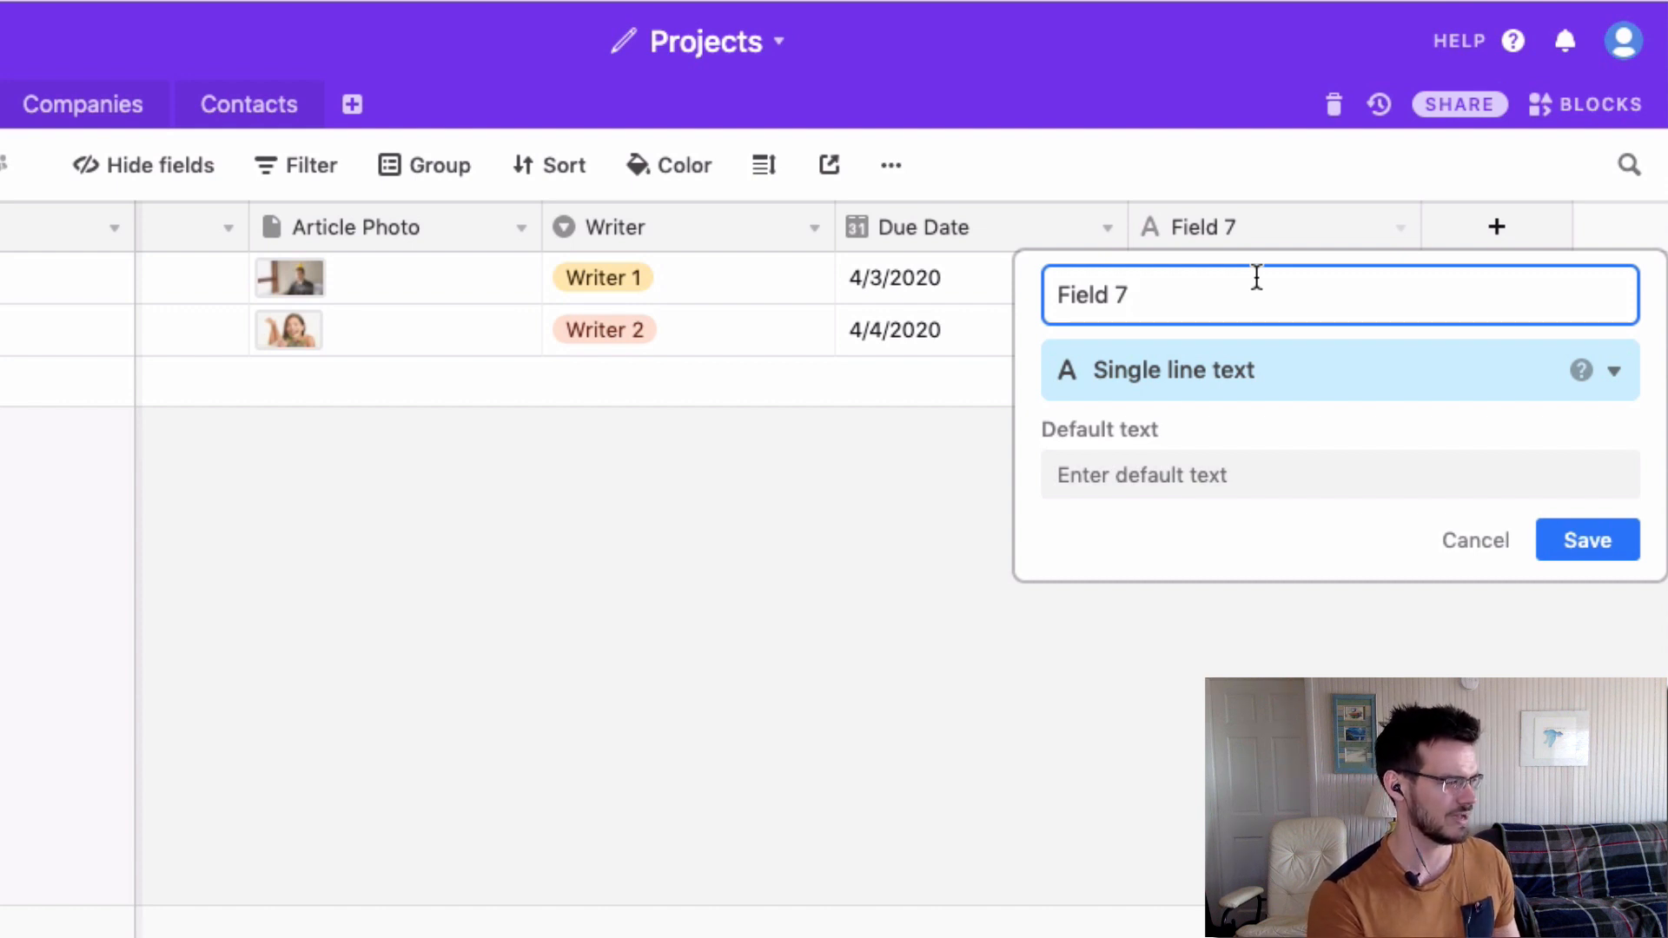
triple_click(1257, 278)
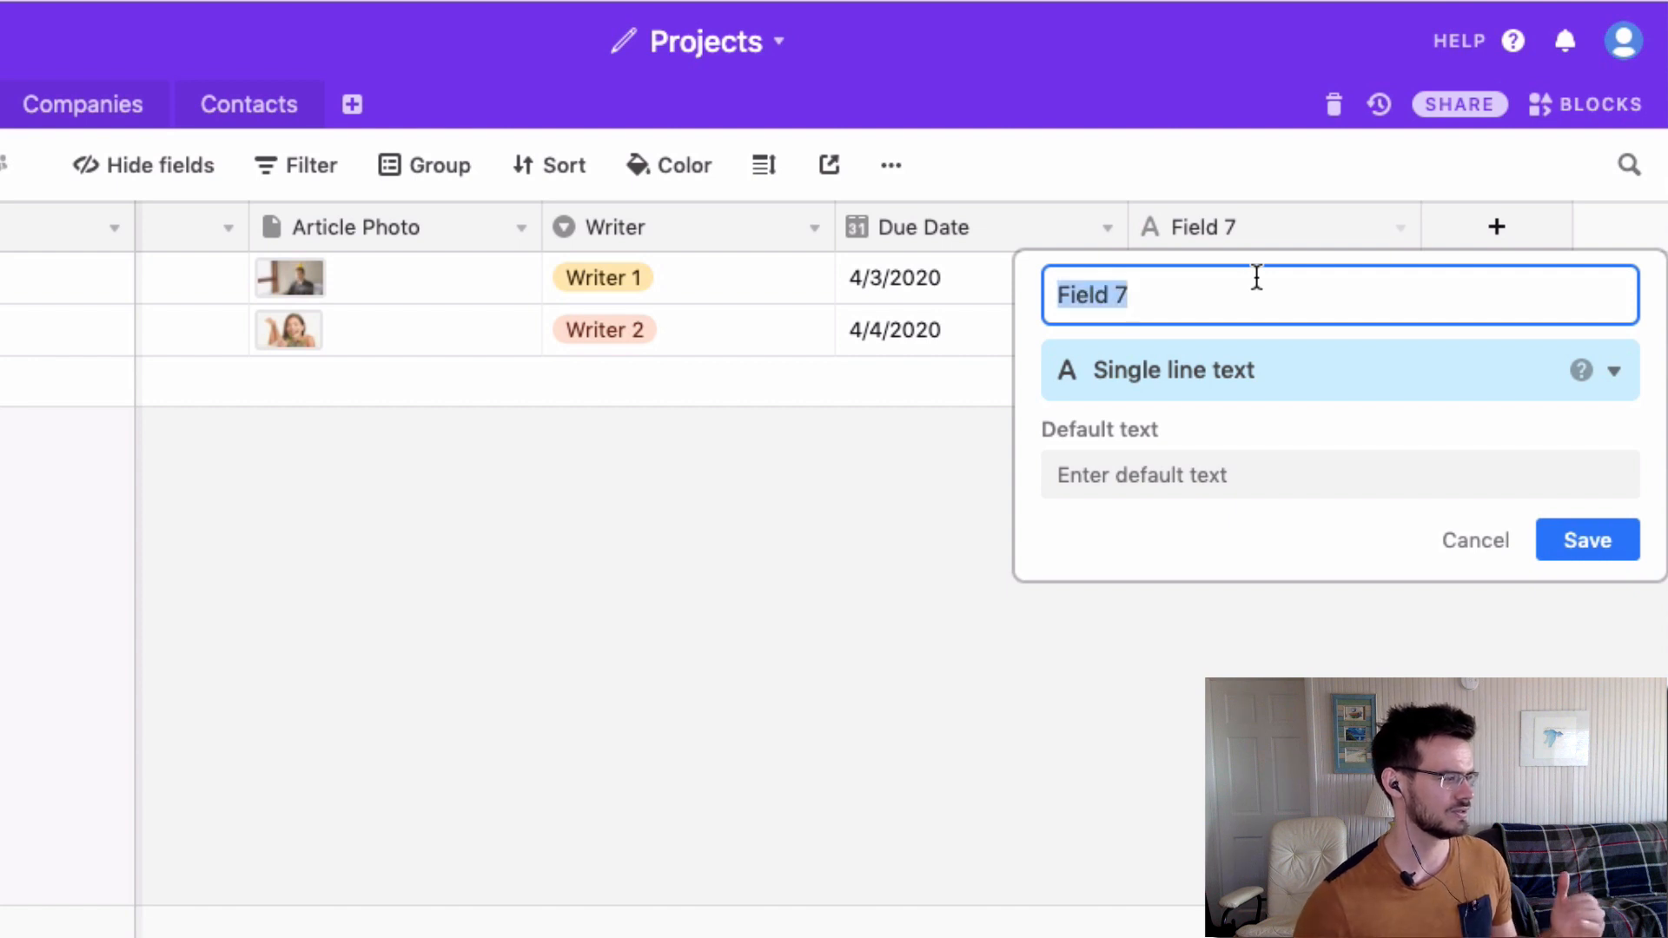
text(Word)
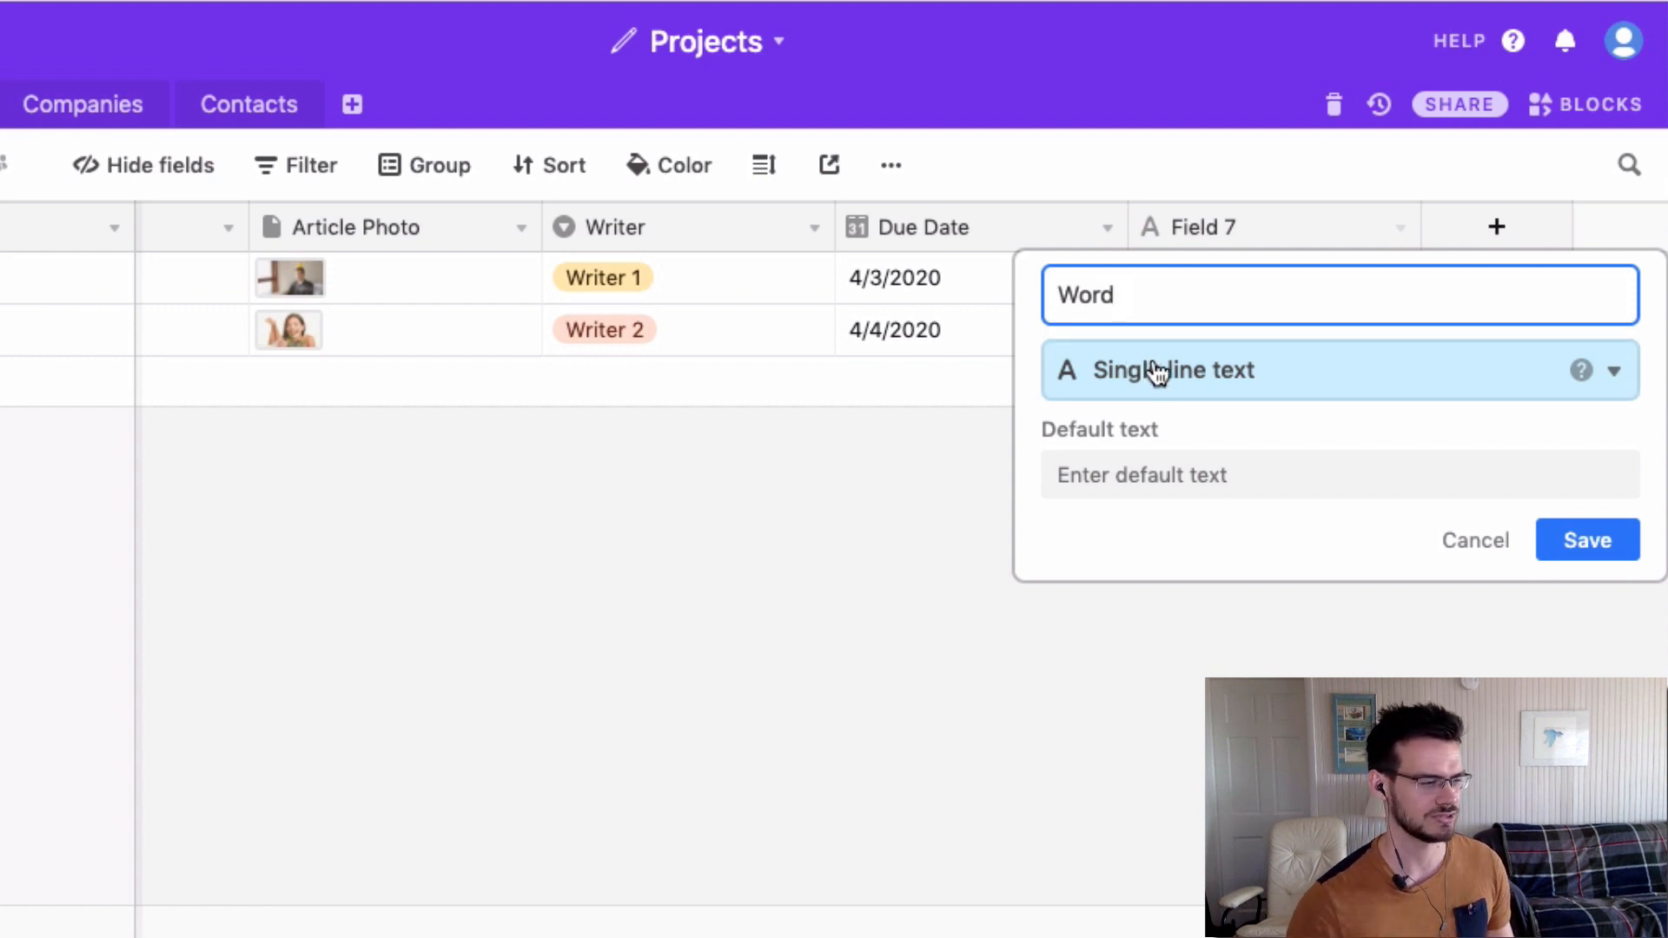
text(Count)
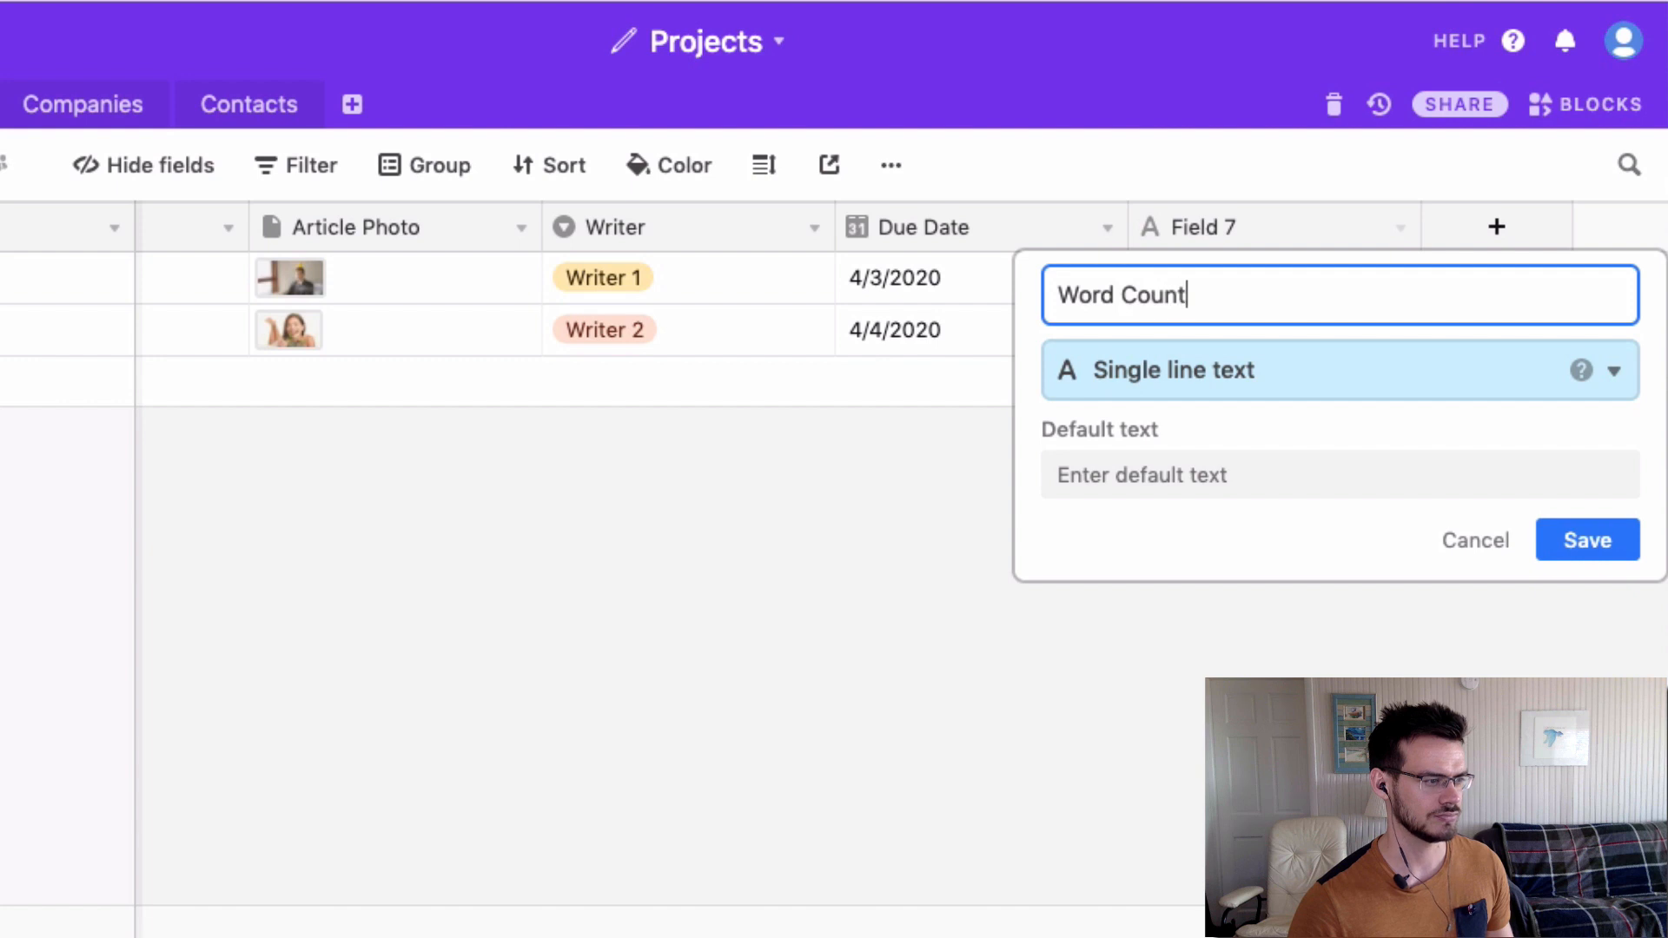
click(1164, 377)
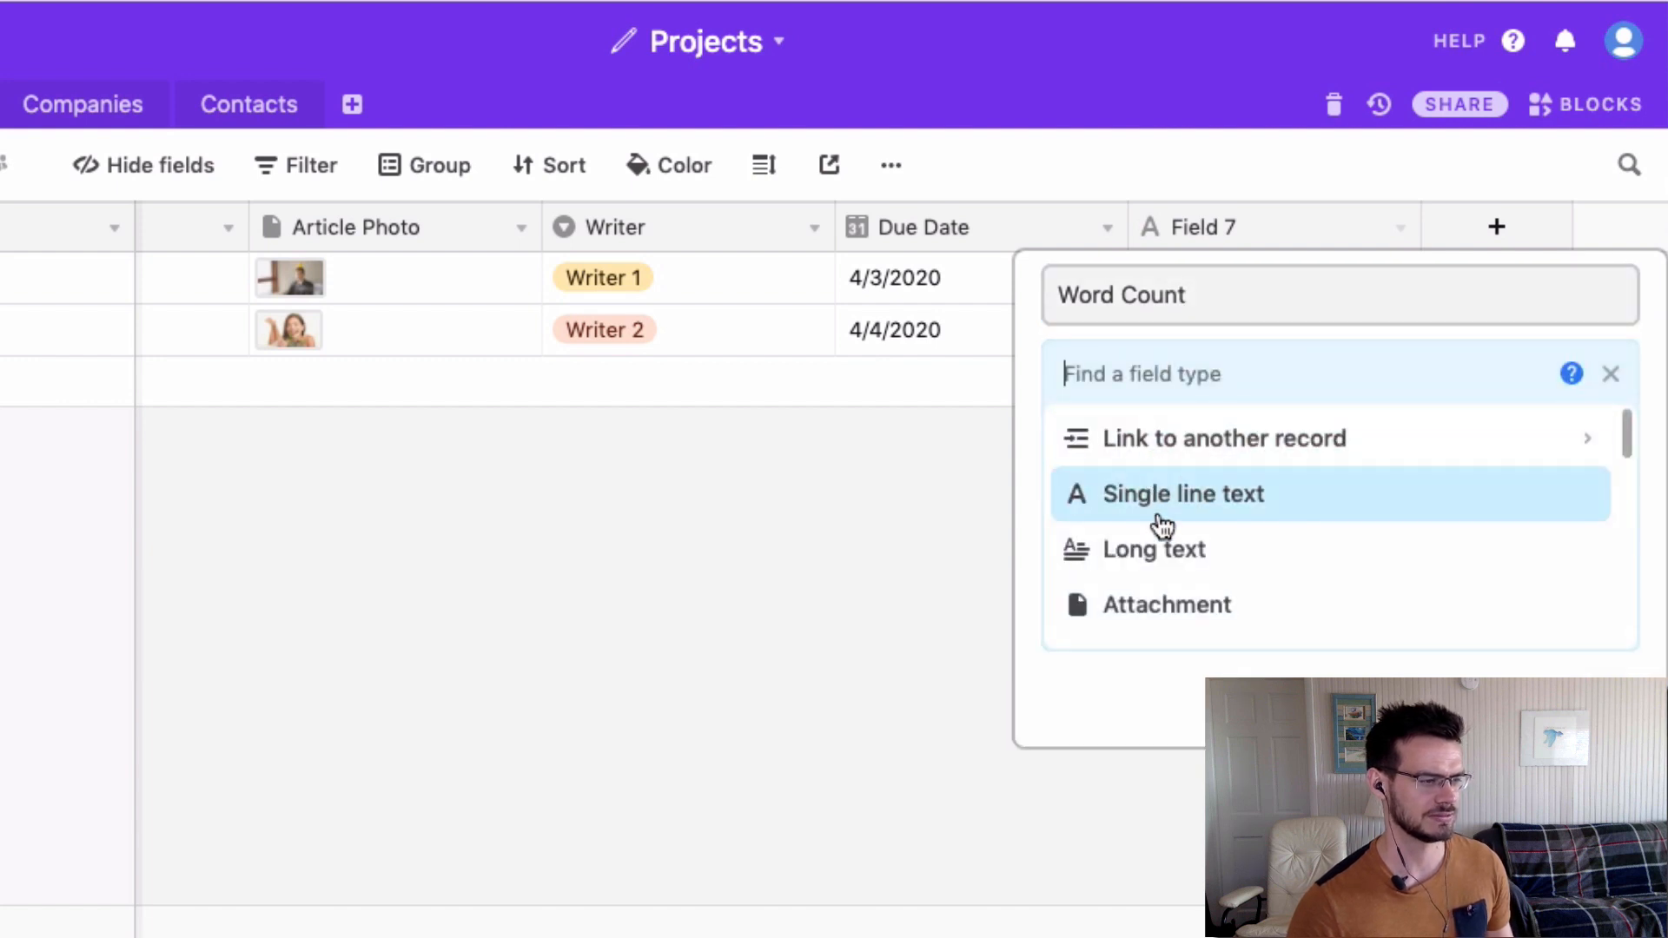
scroll(1163, 543, down, 3)
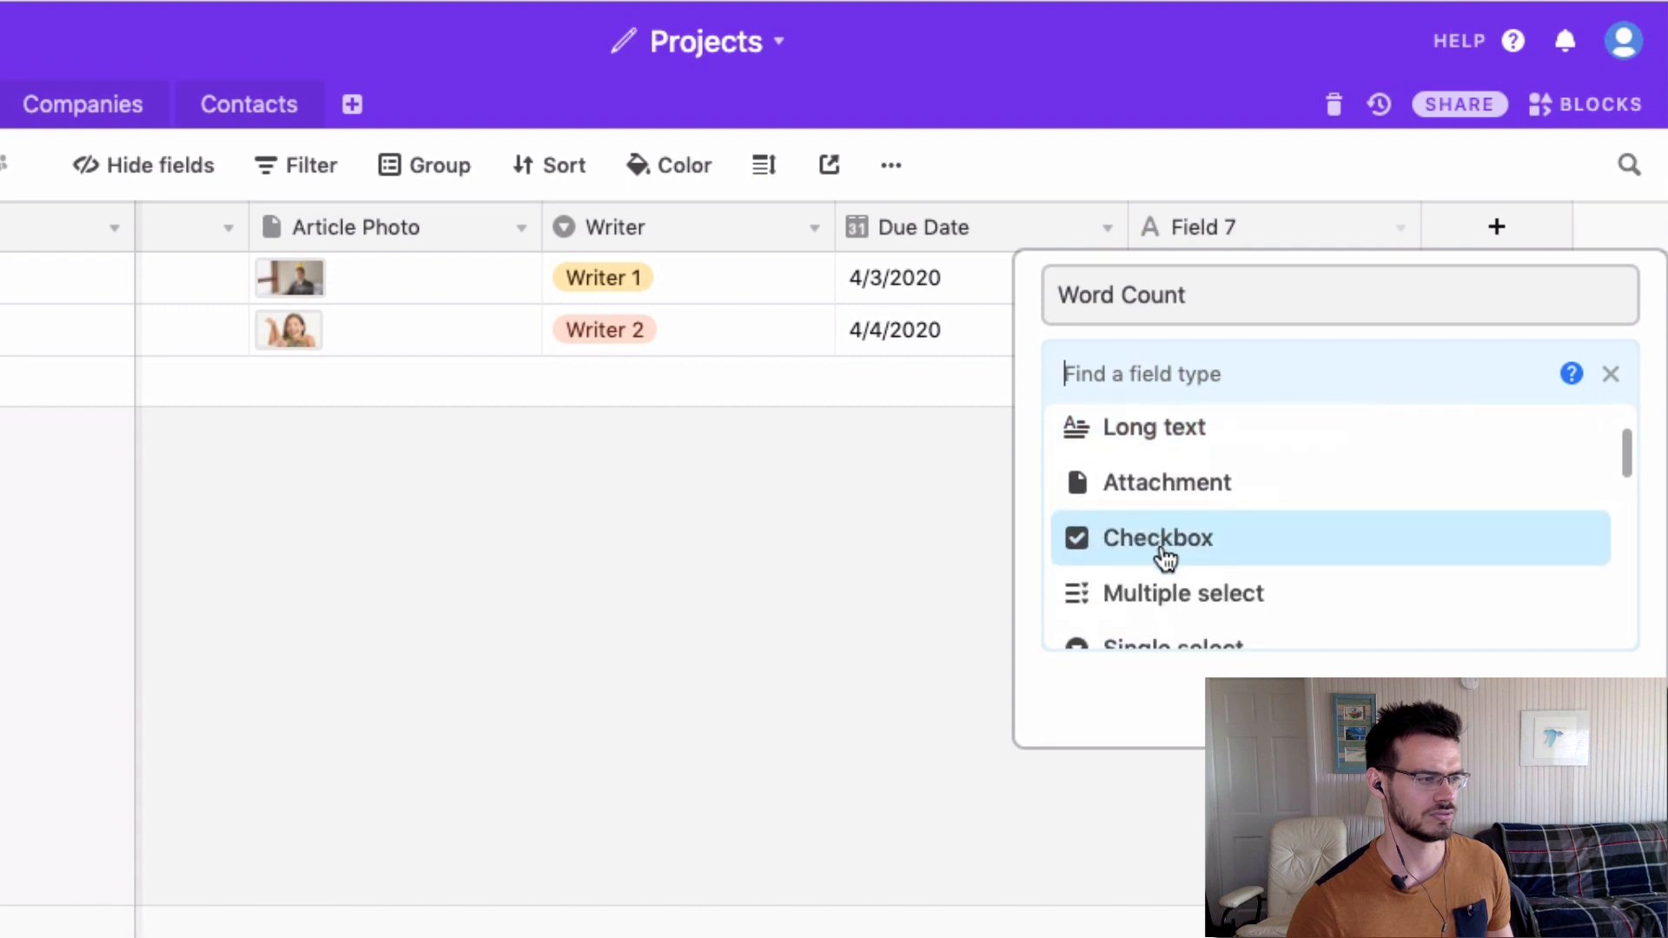
scroll(1165, 556, down, 10)
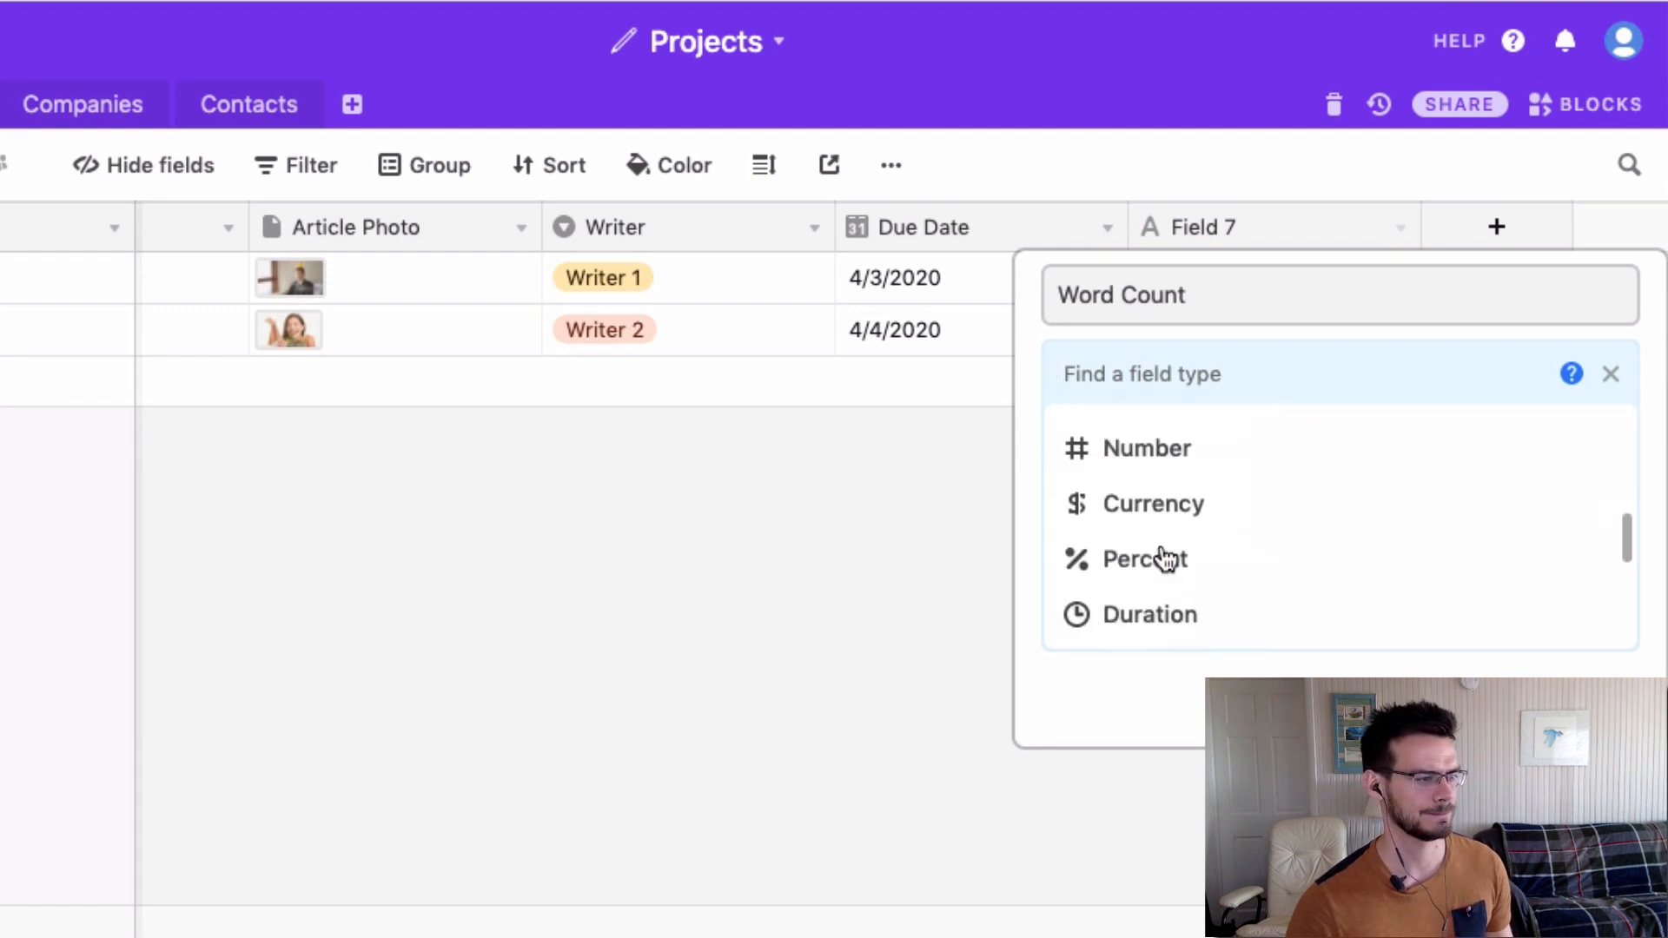
click(1162, 463)
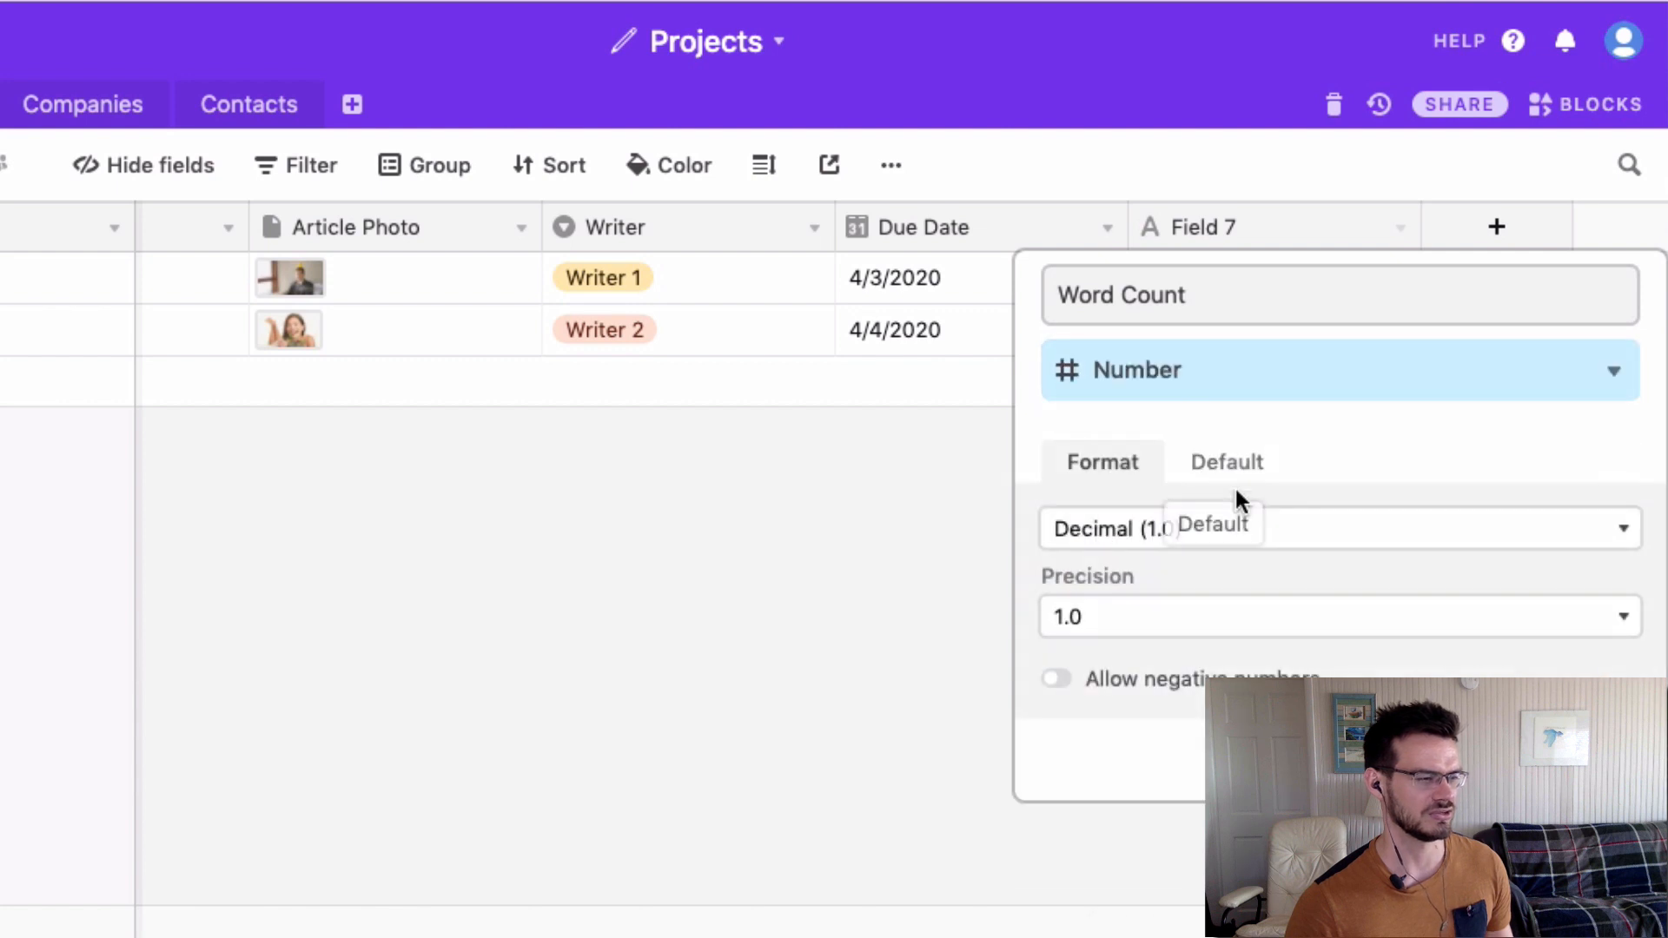
click(1214, 544)
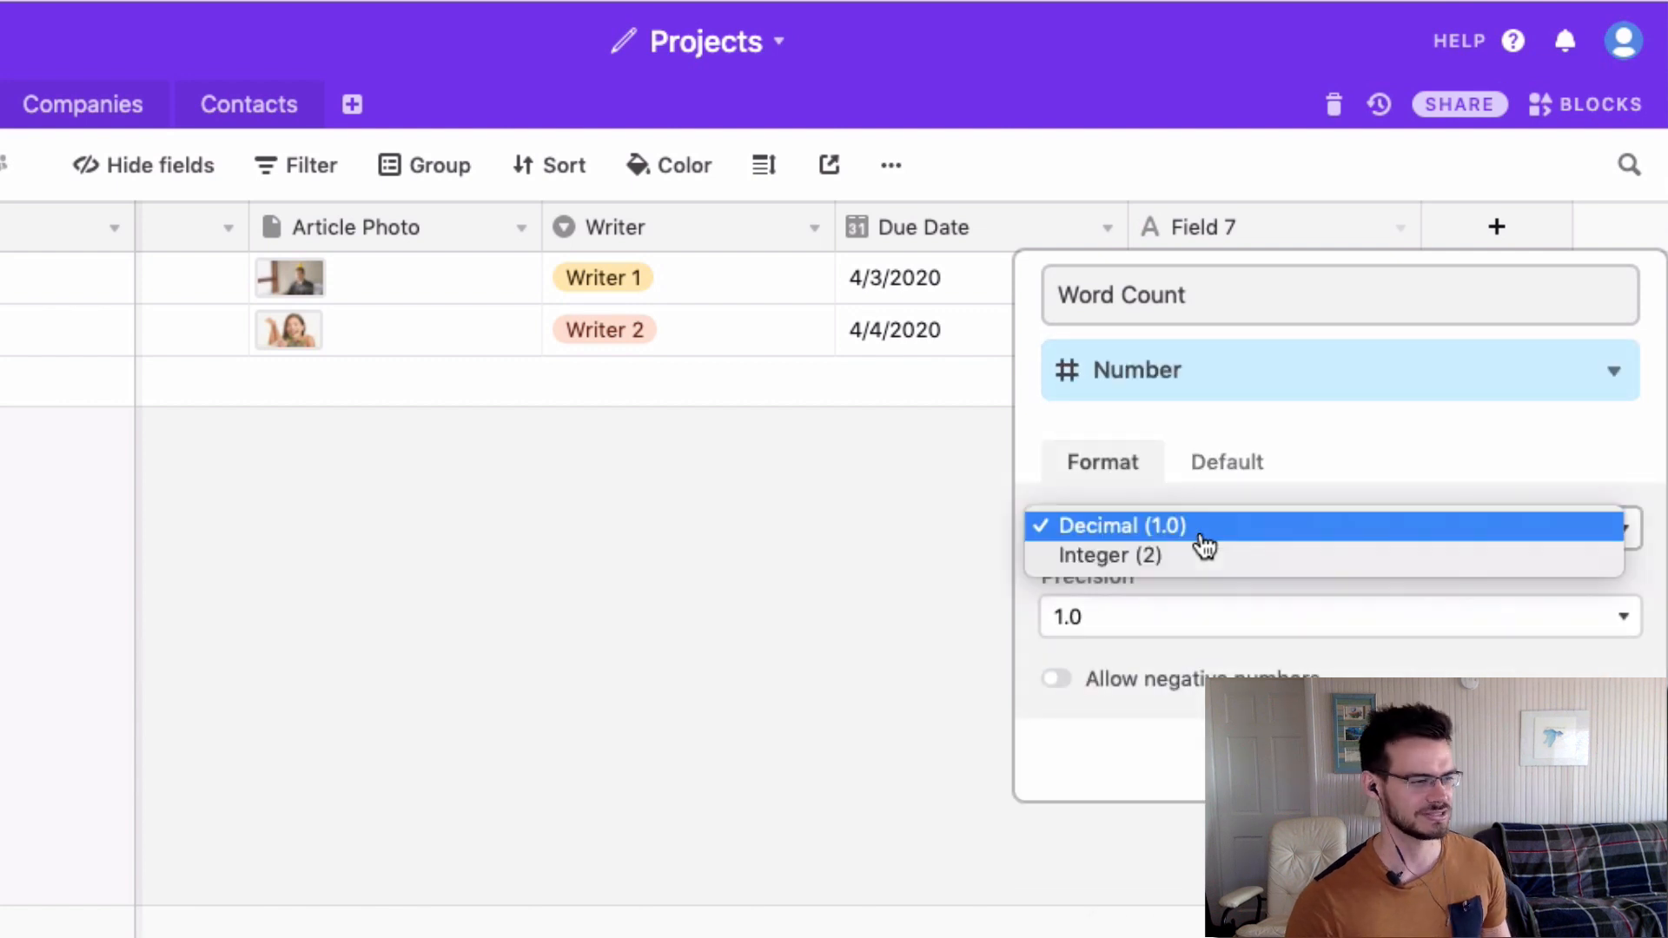
click(1151, 557)
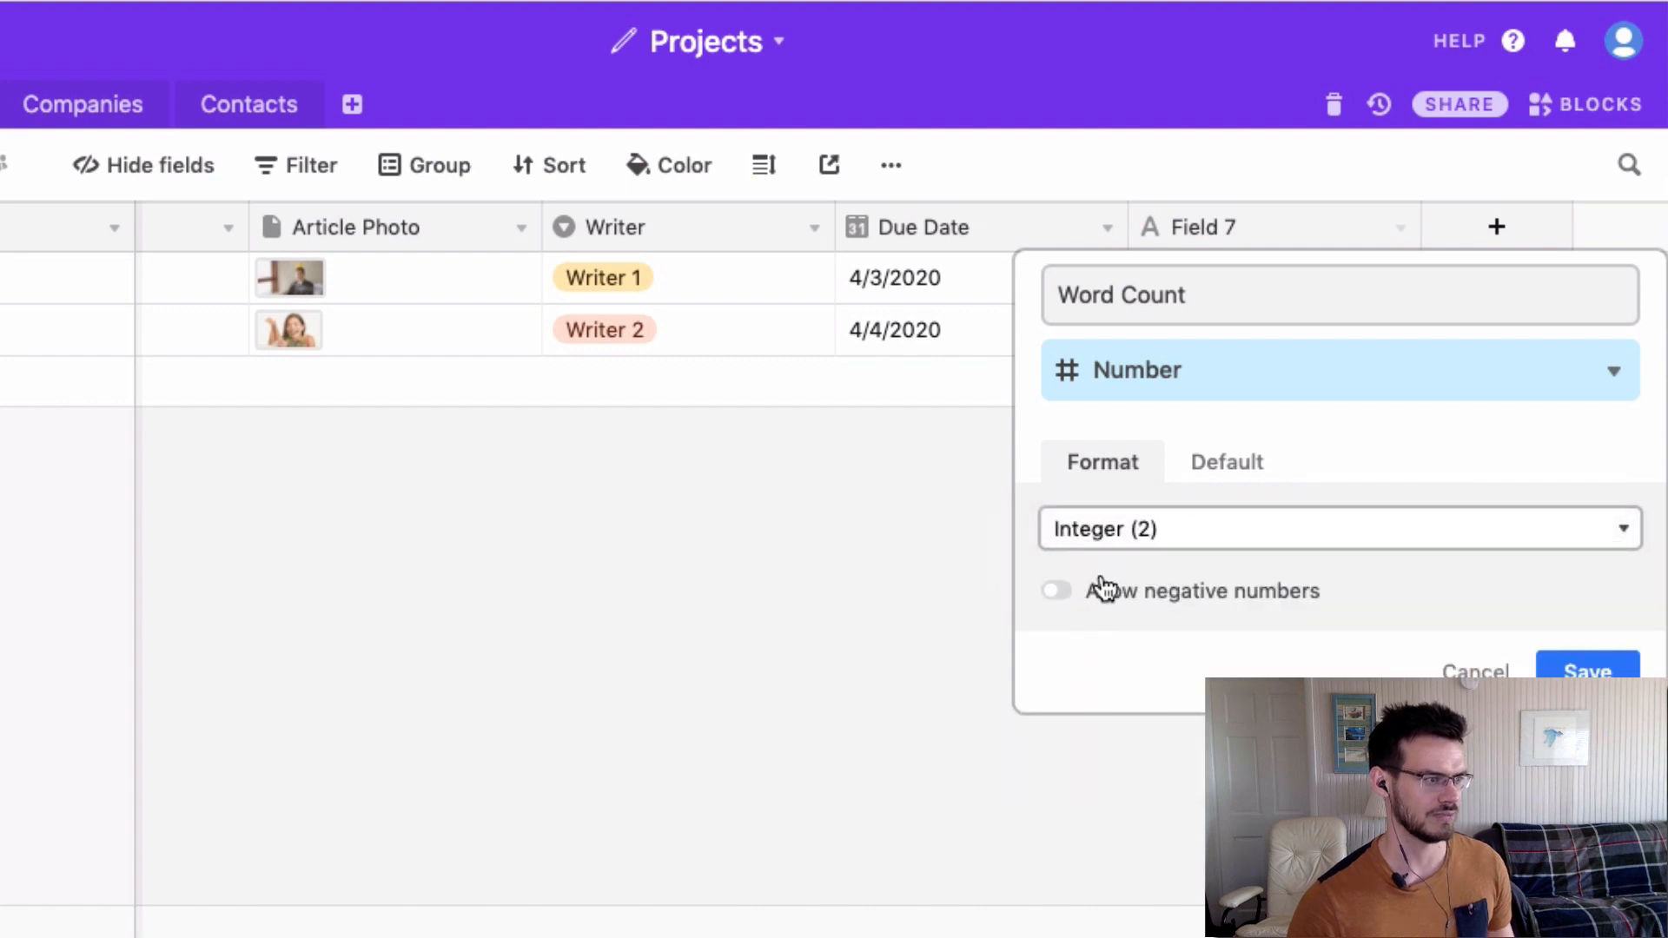
click(1588, 671)
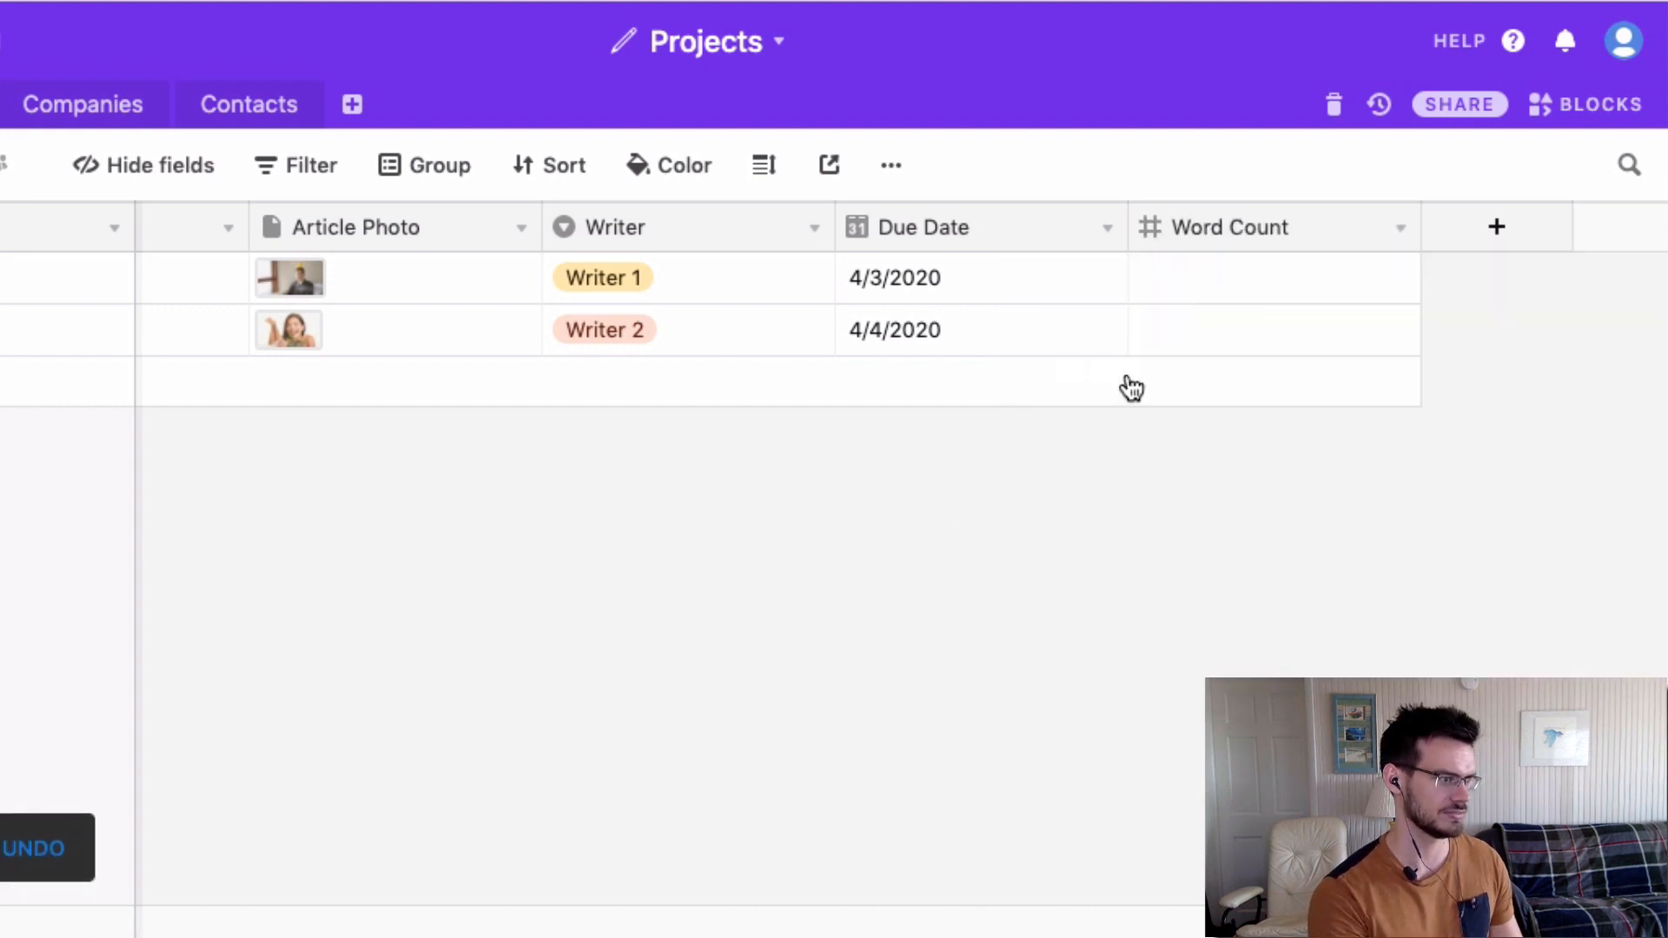
Enter word counts of 5000 and 8000 for the two projects.
click(1262, 291)
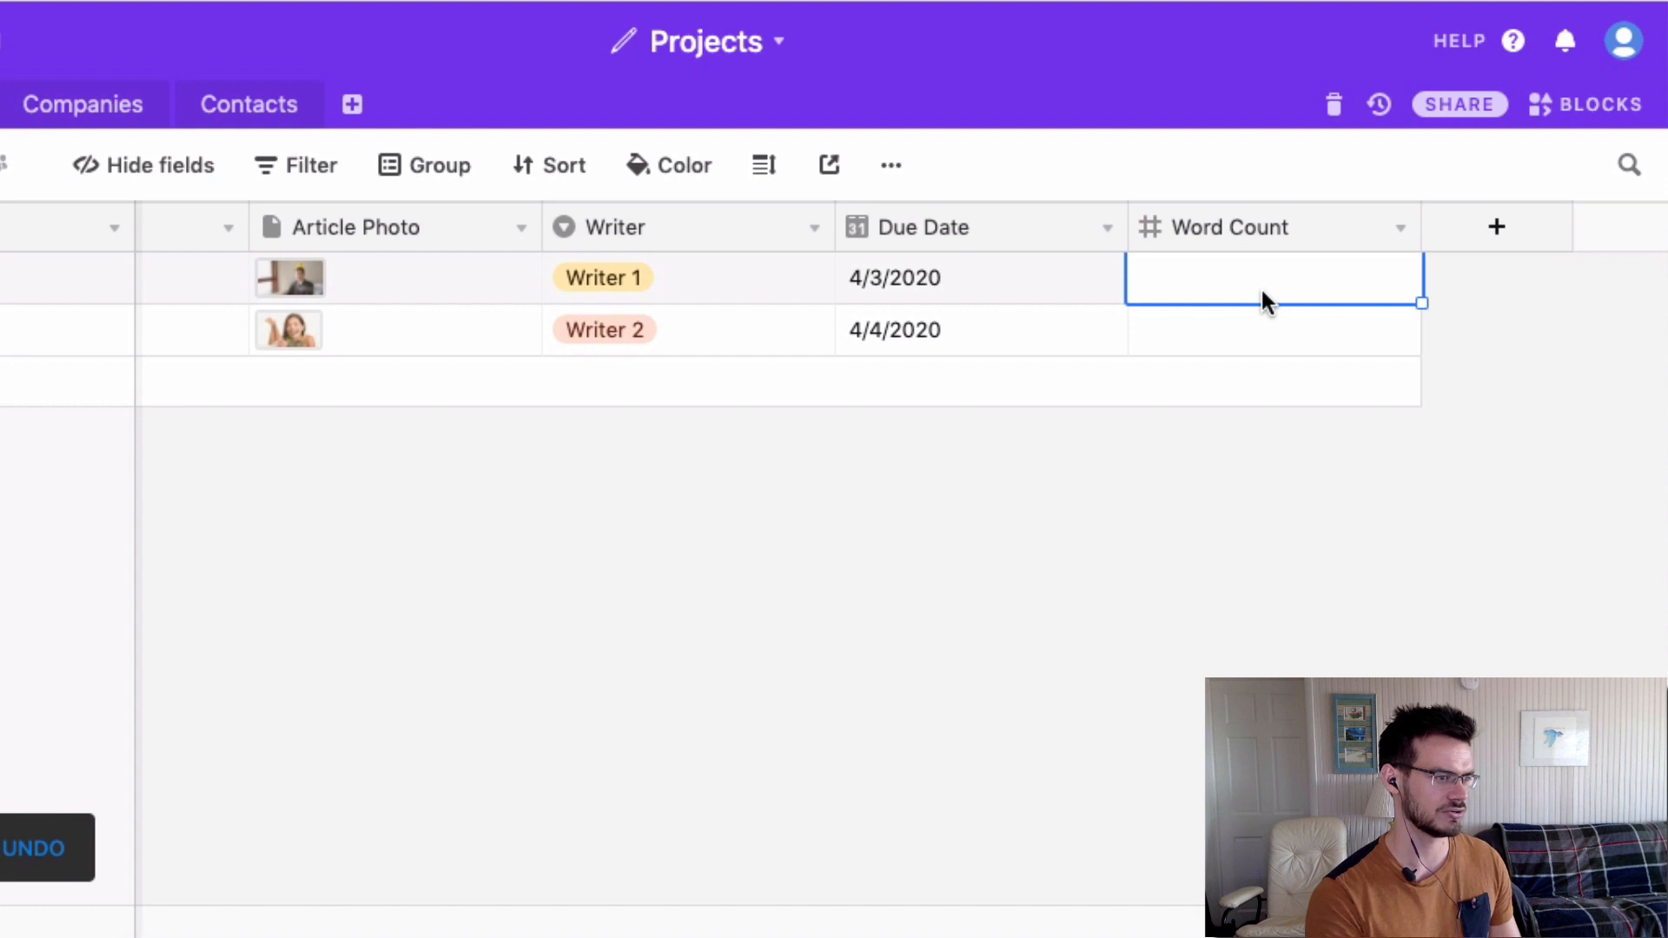
text(5000)
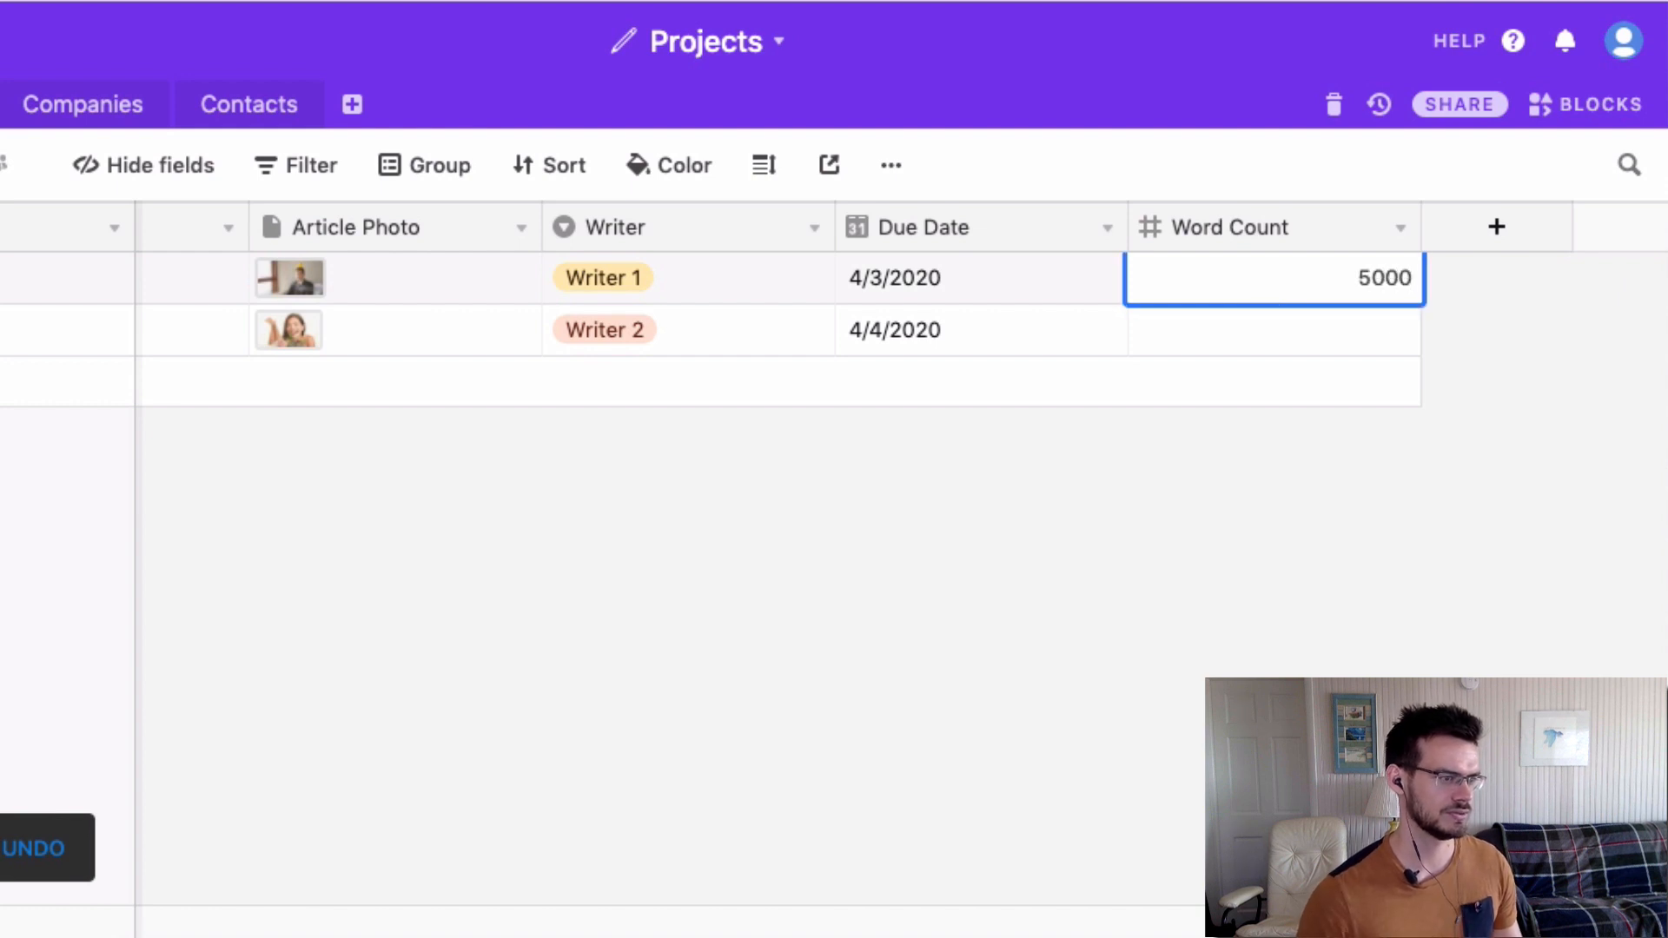
click(1300, 336)
text(8000)
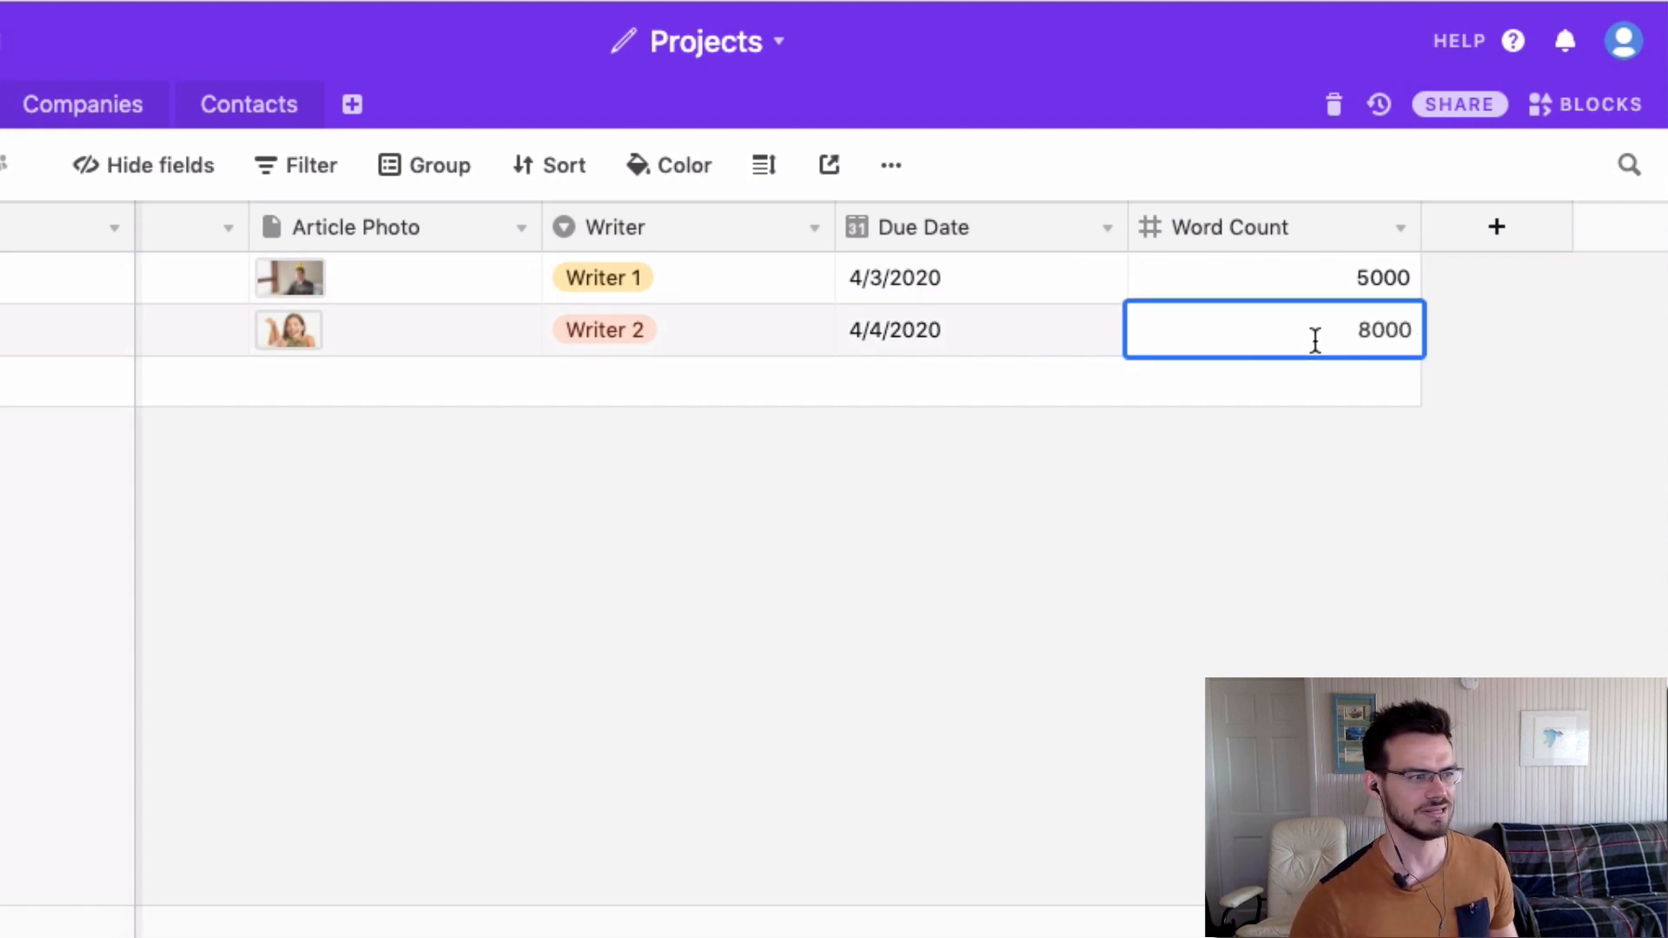
click(1393, 504)
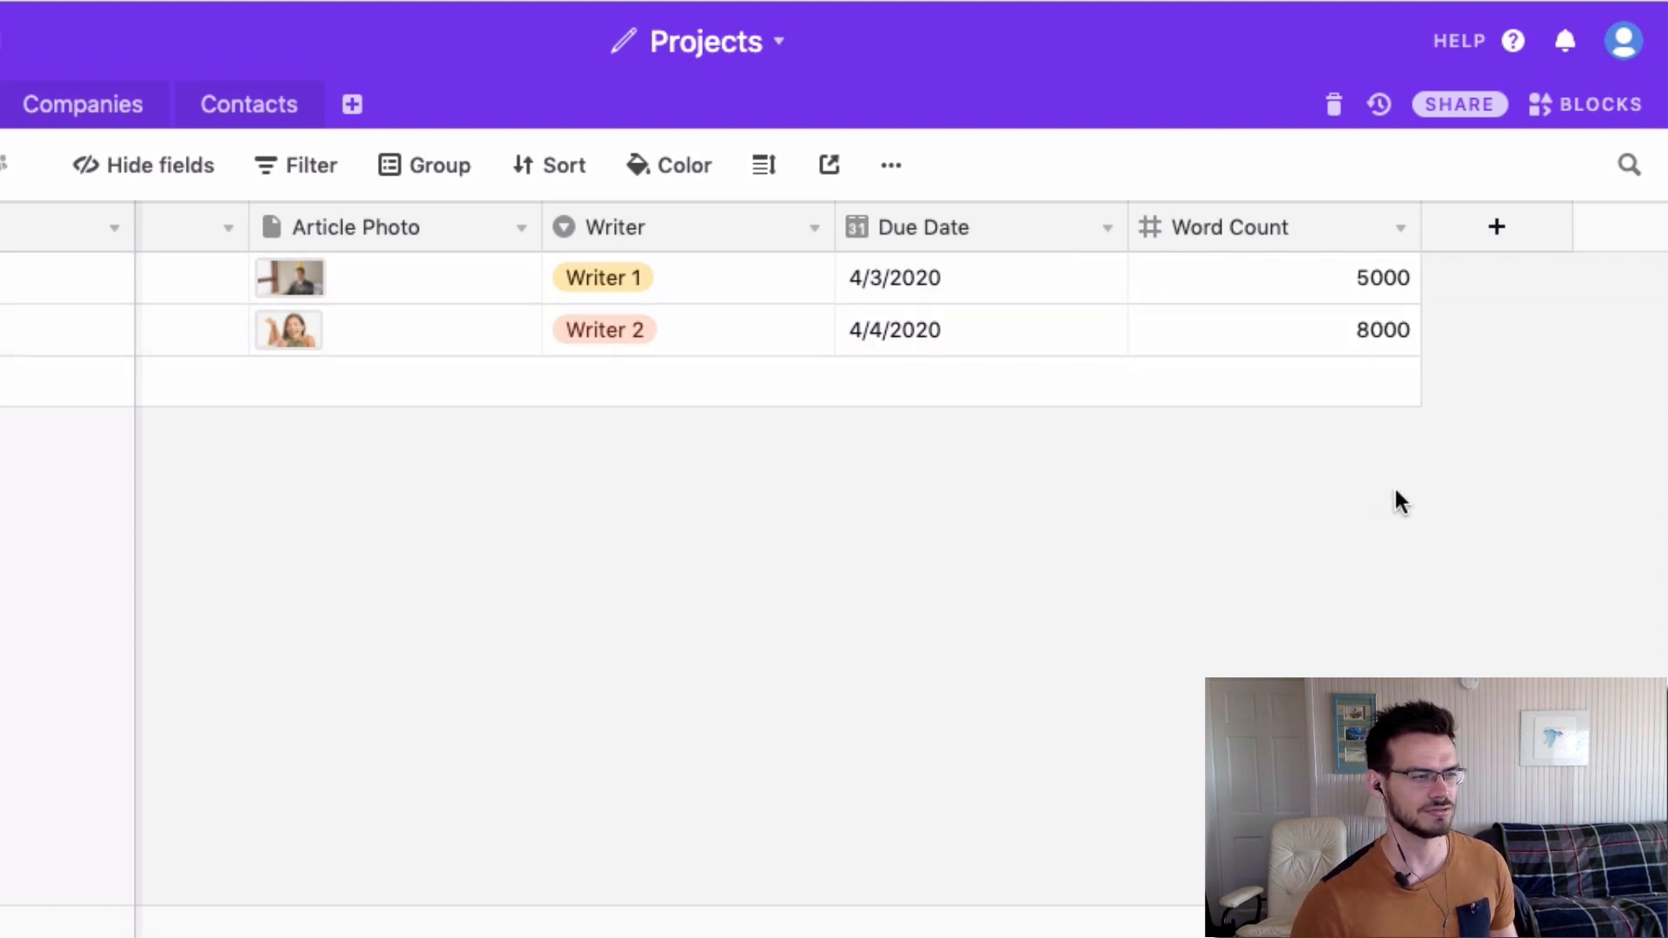
Add a new Currency field named Rate Per Word.
click(1489, 230)
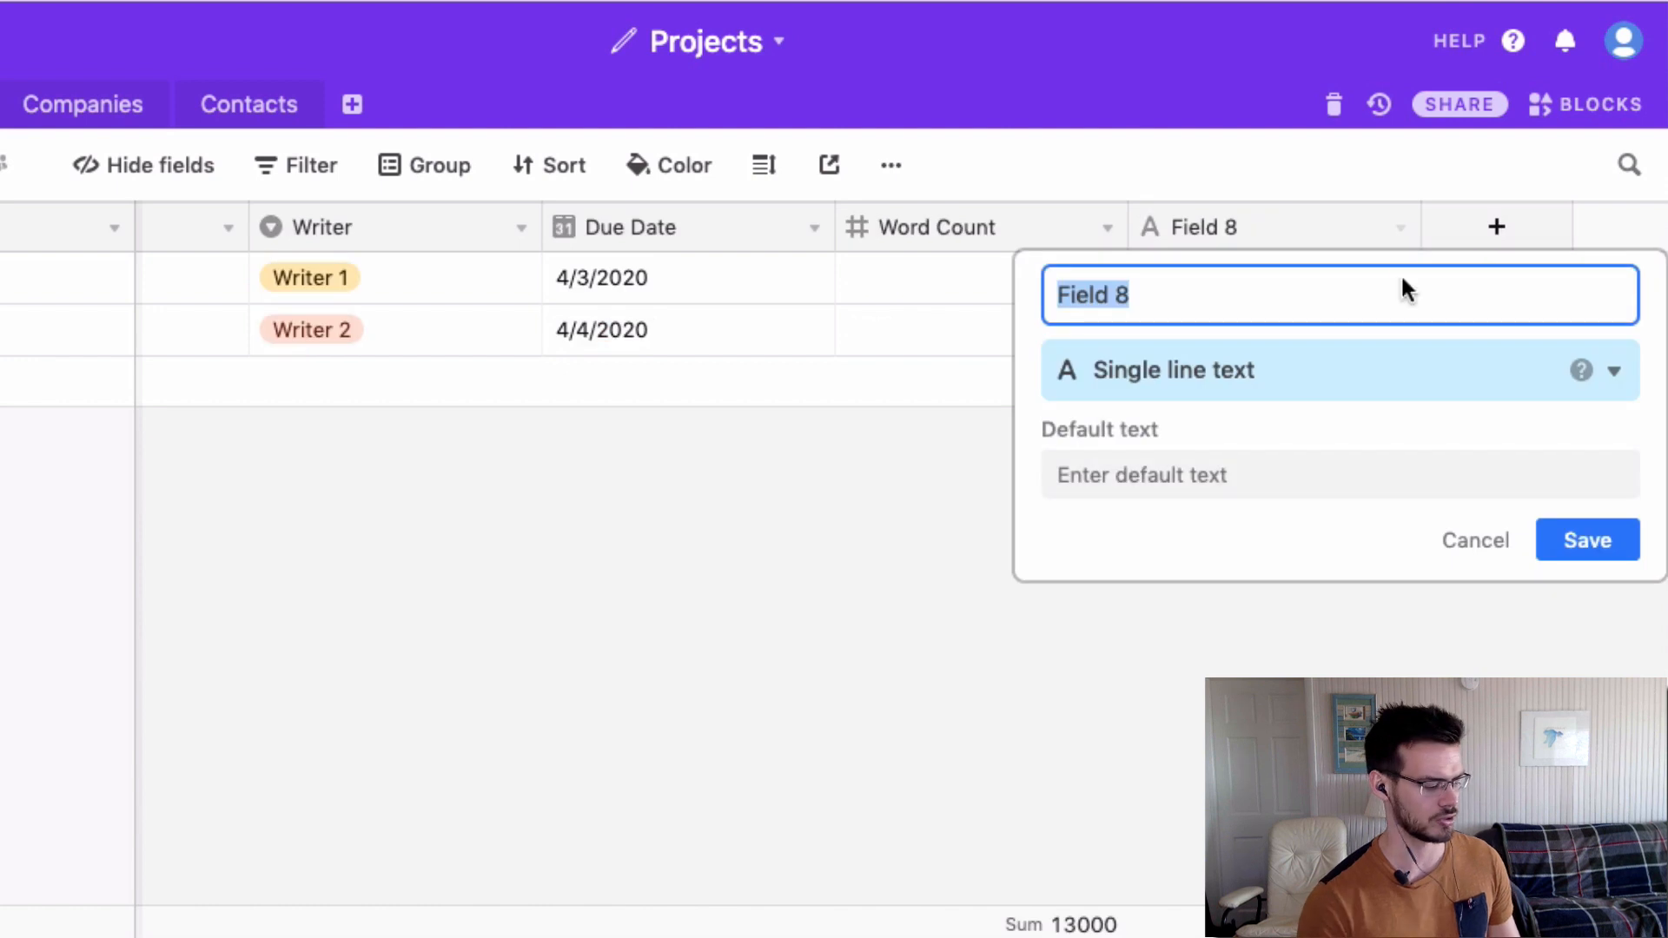
text(R)
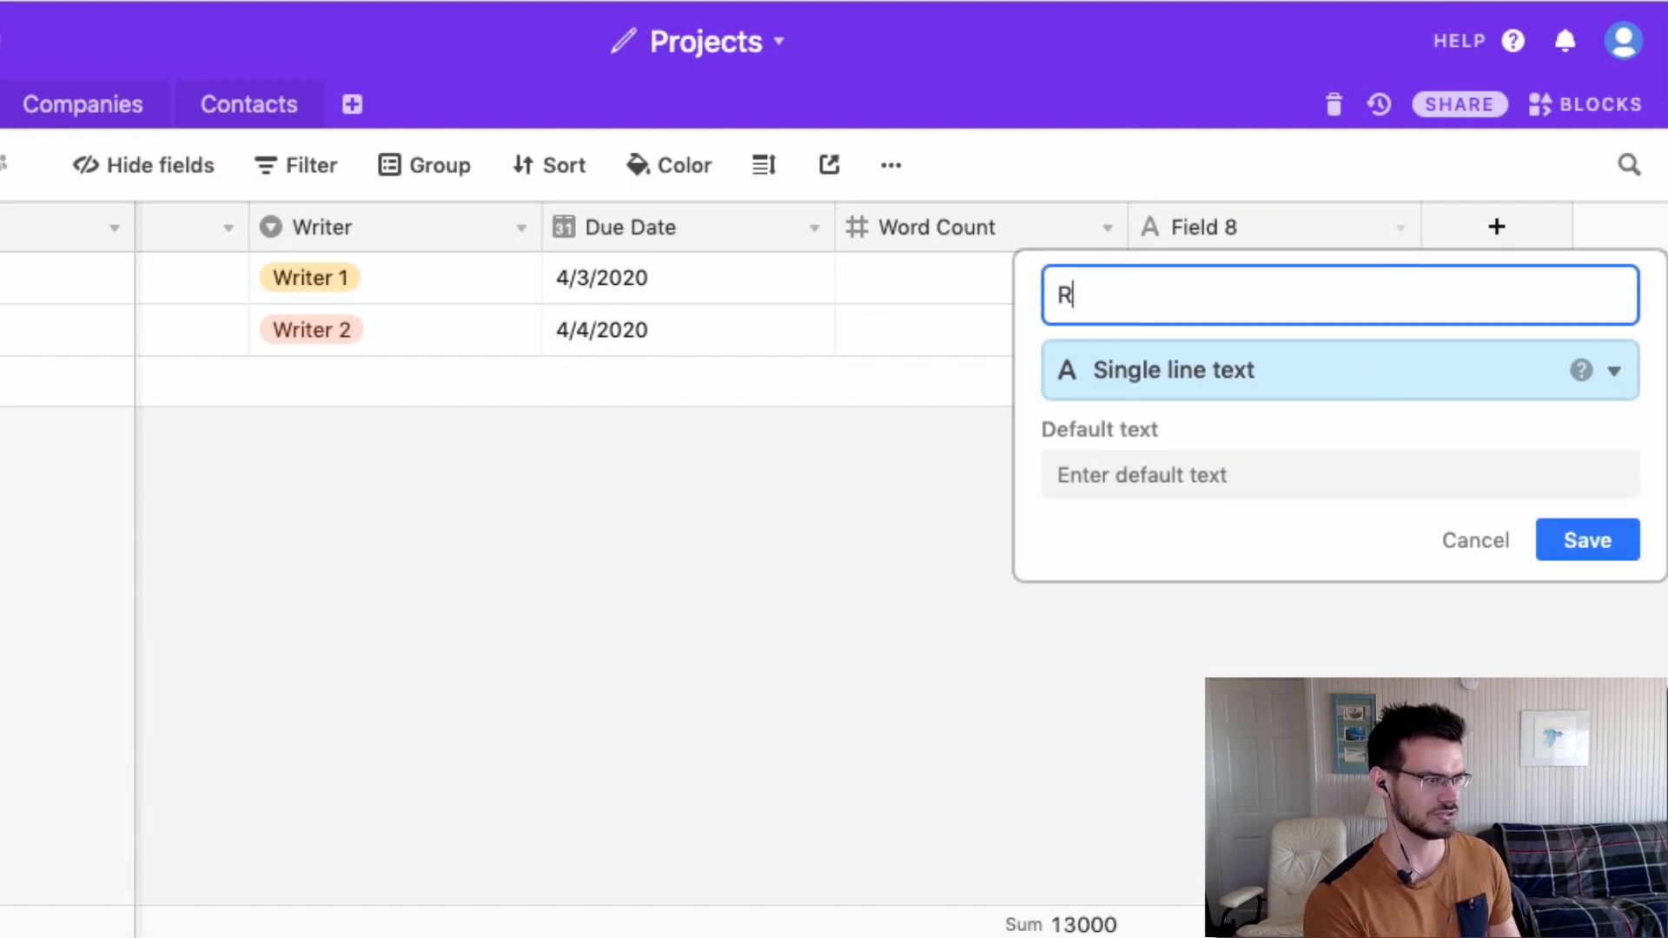
text(ate Per Word)
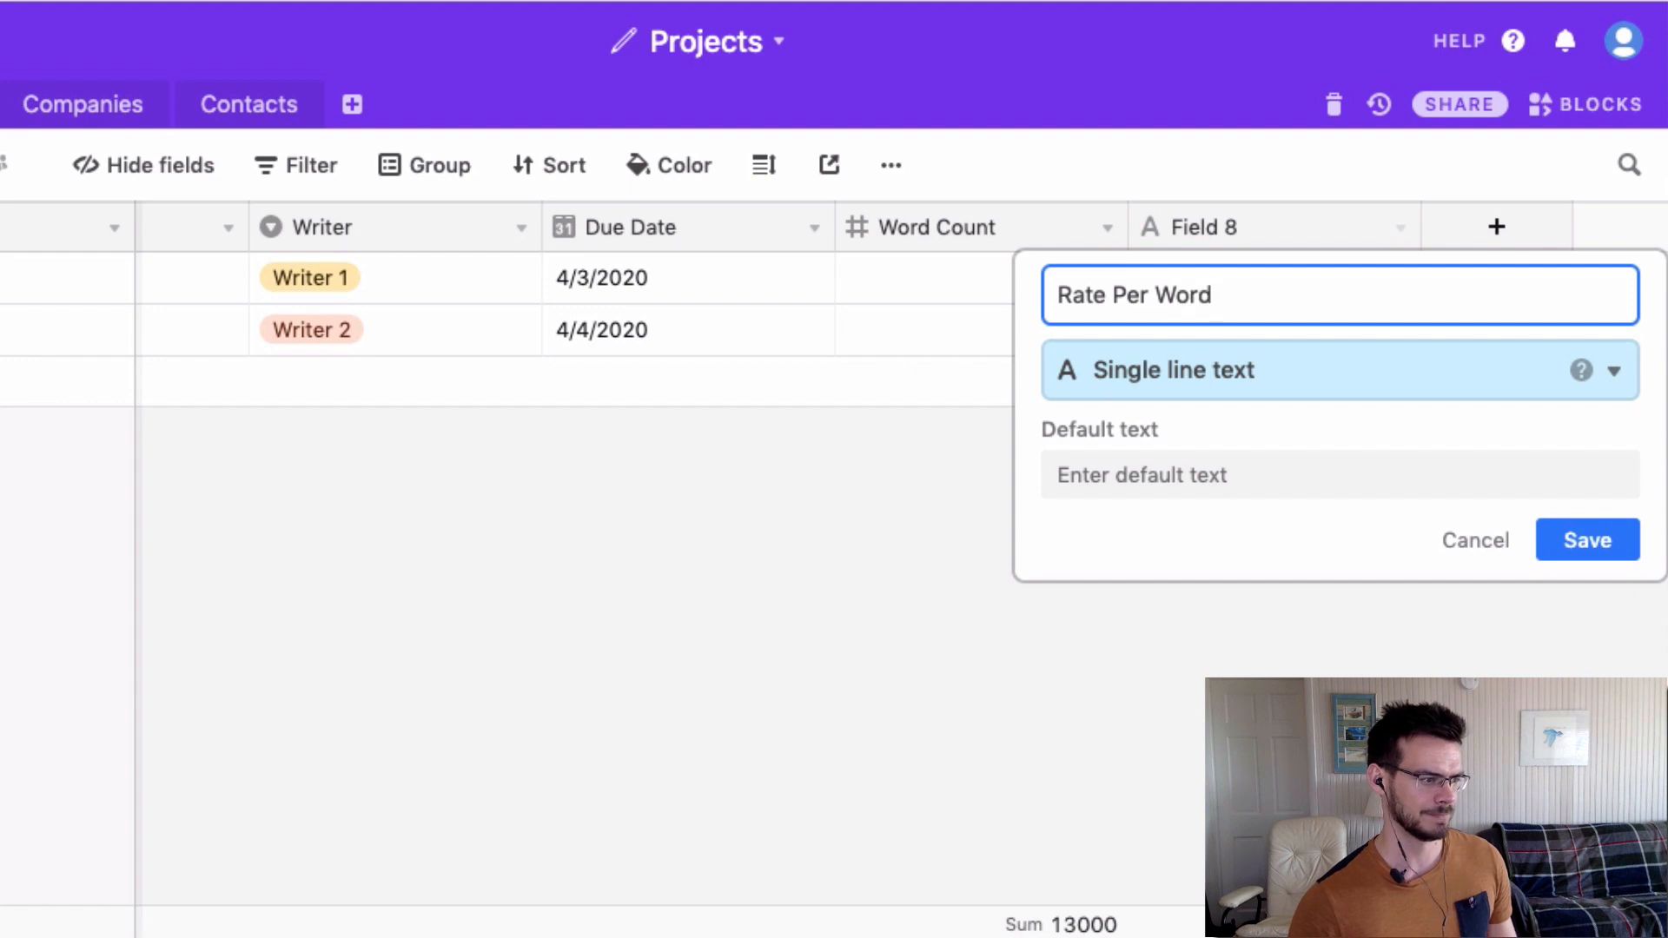
click(1188, 382)
scroll(1175, 504, down, 1)
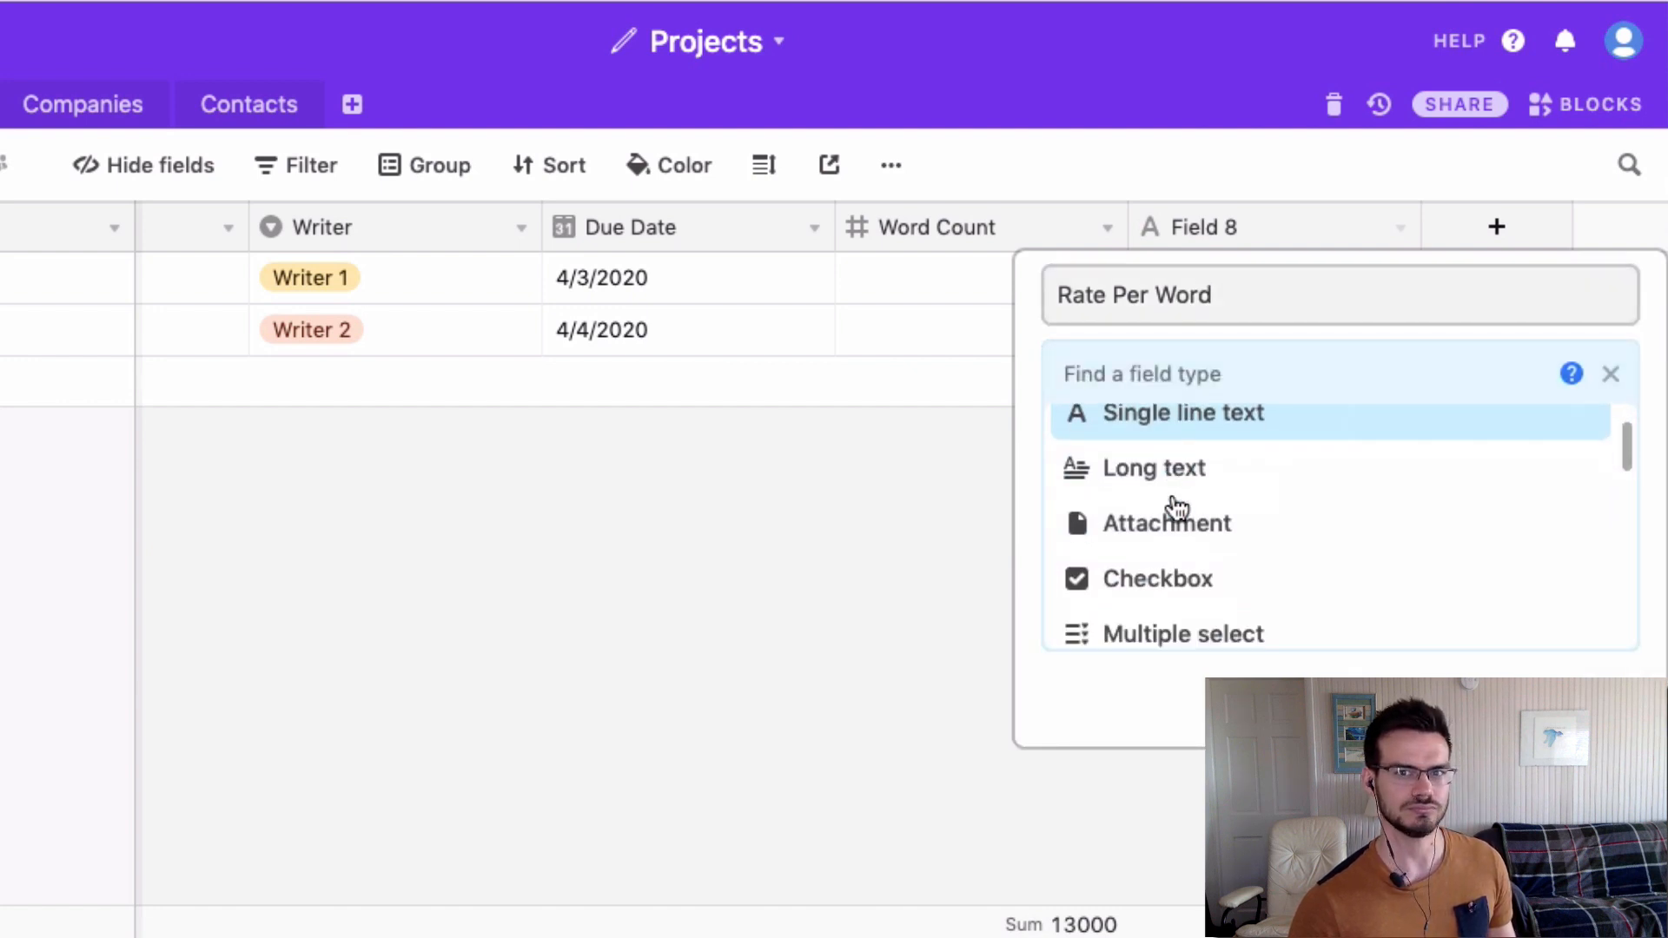
scroll(1177, 508, down, 5)
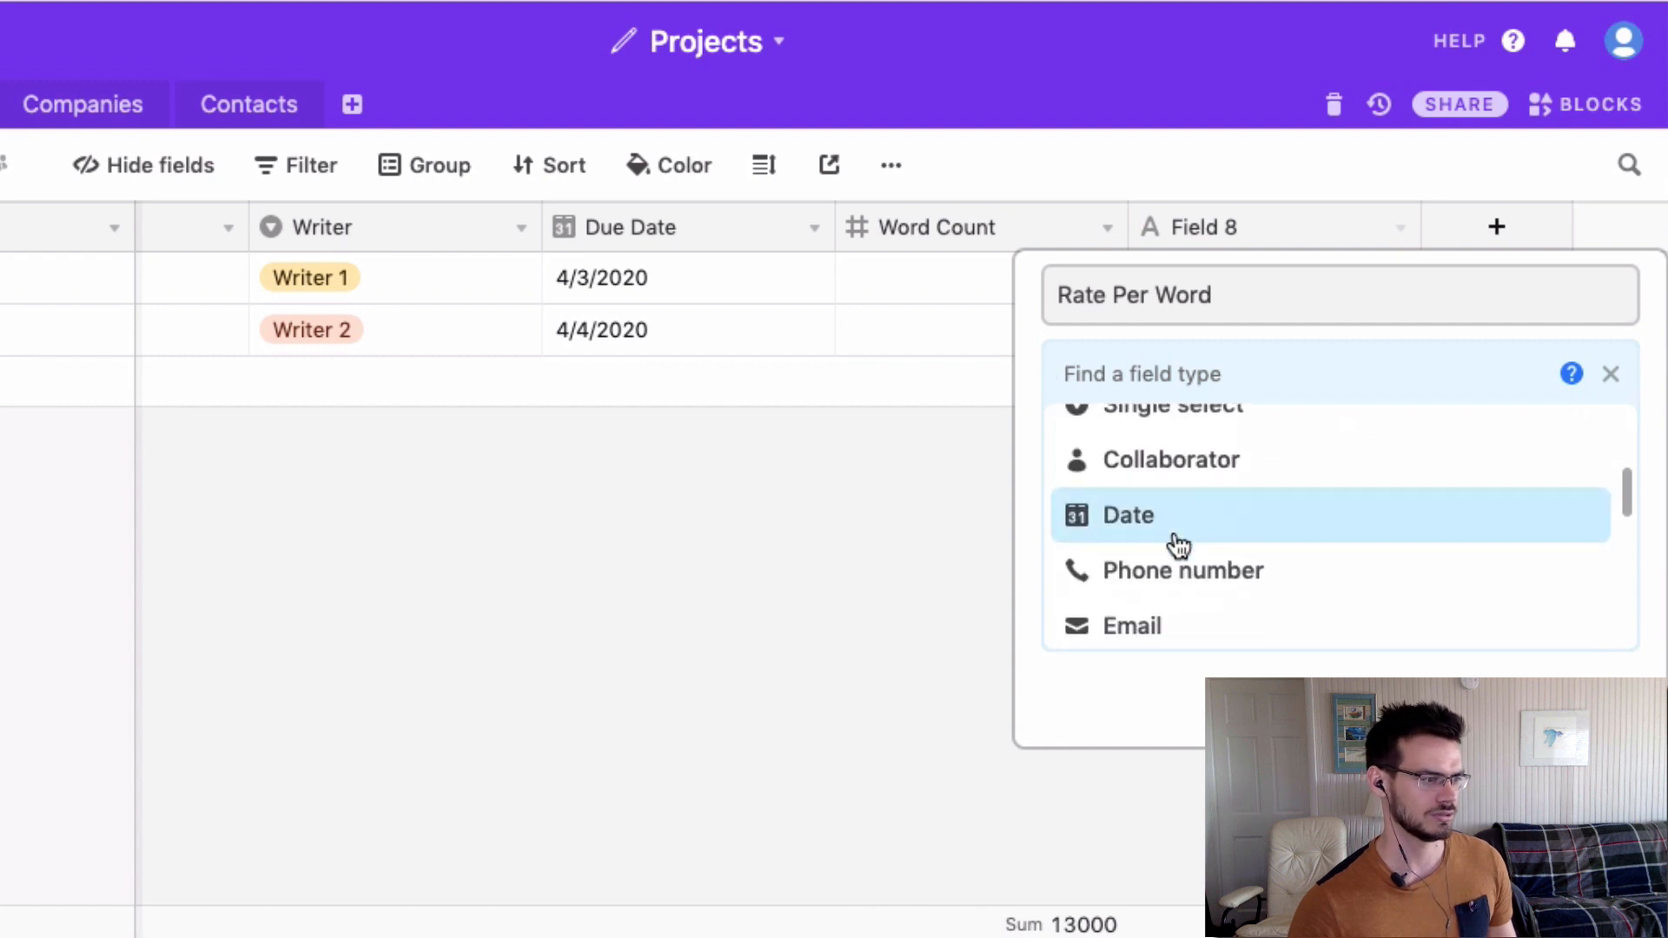
scroll(1190, 552, up, 1)
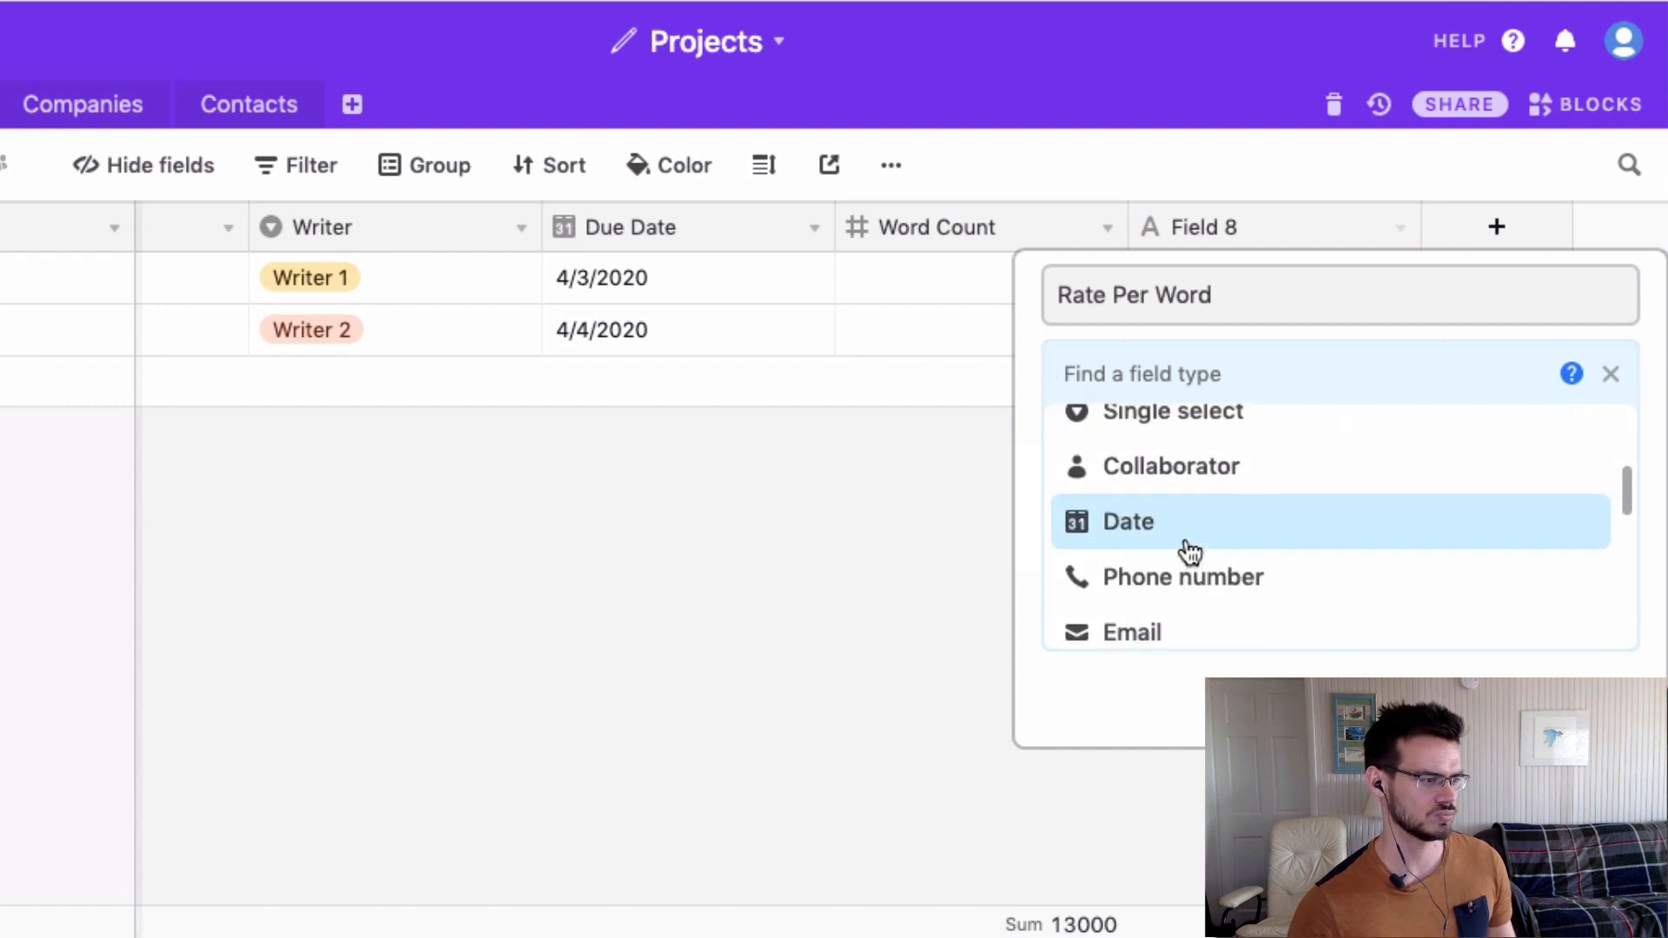
scroll(1190, 552, up, 5)
scroll(1190, 553, down, 12)
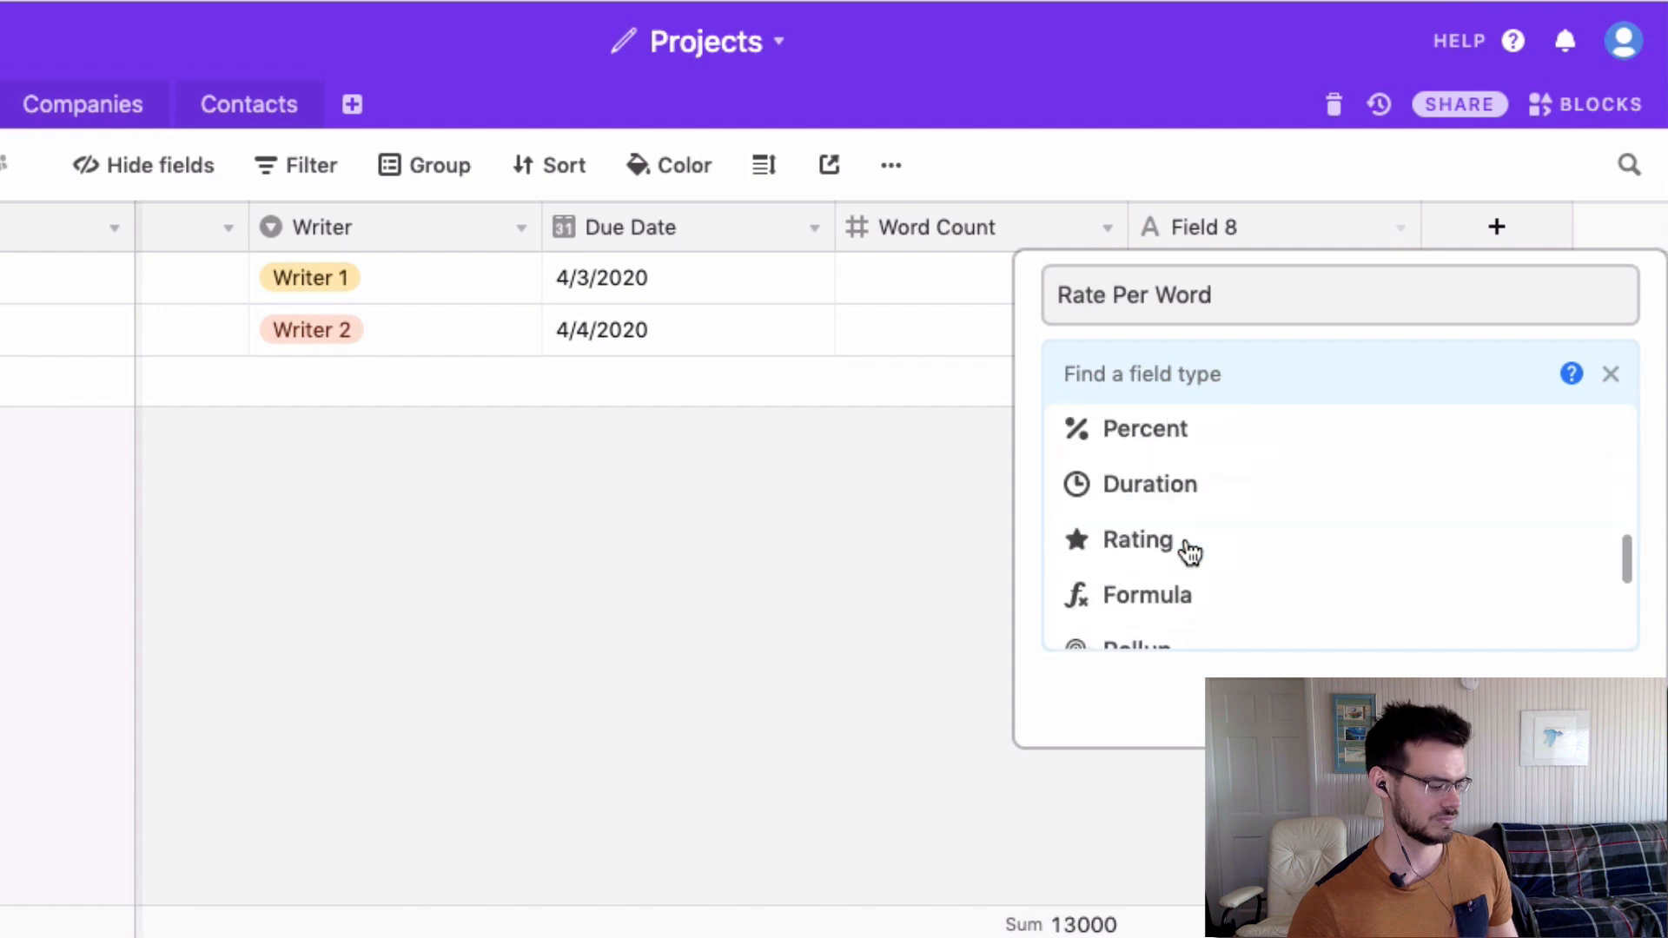
scroll(1190, 552, down, 8)
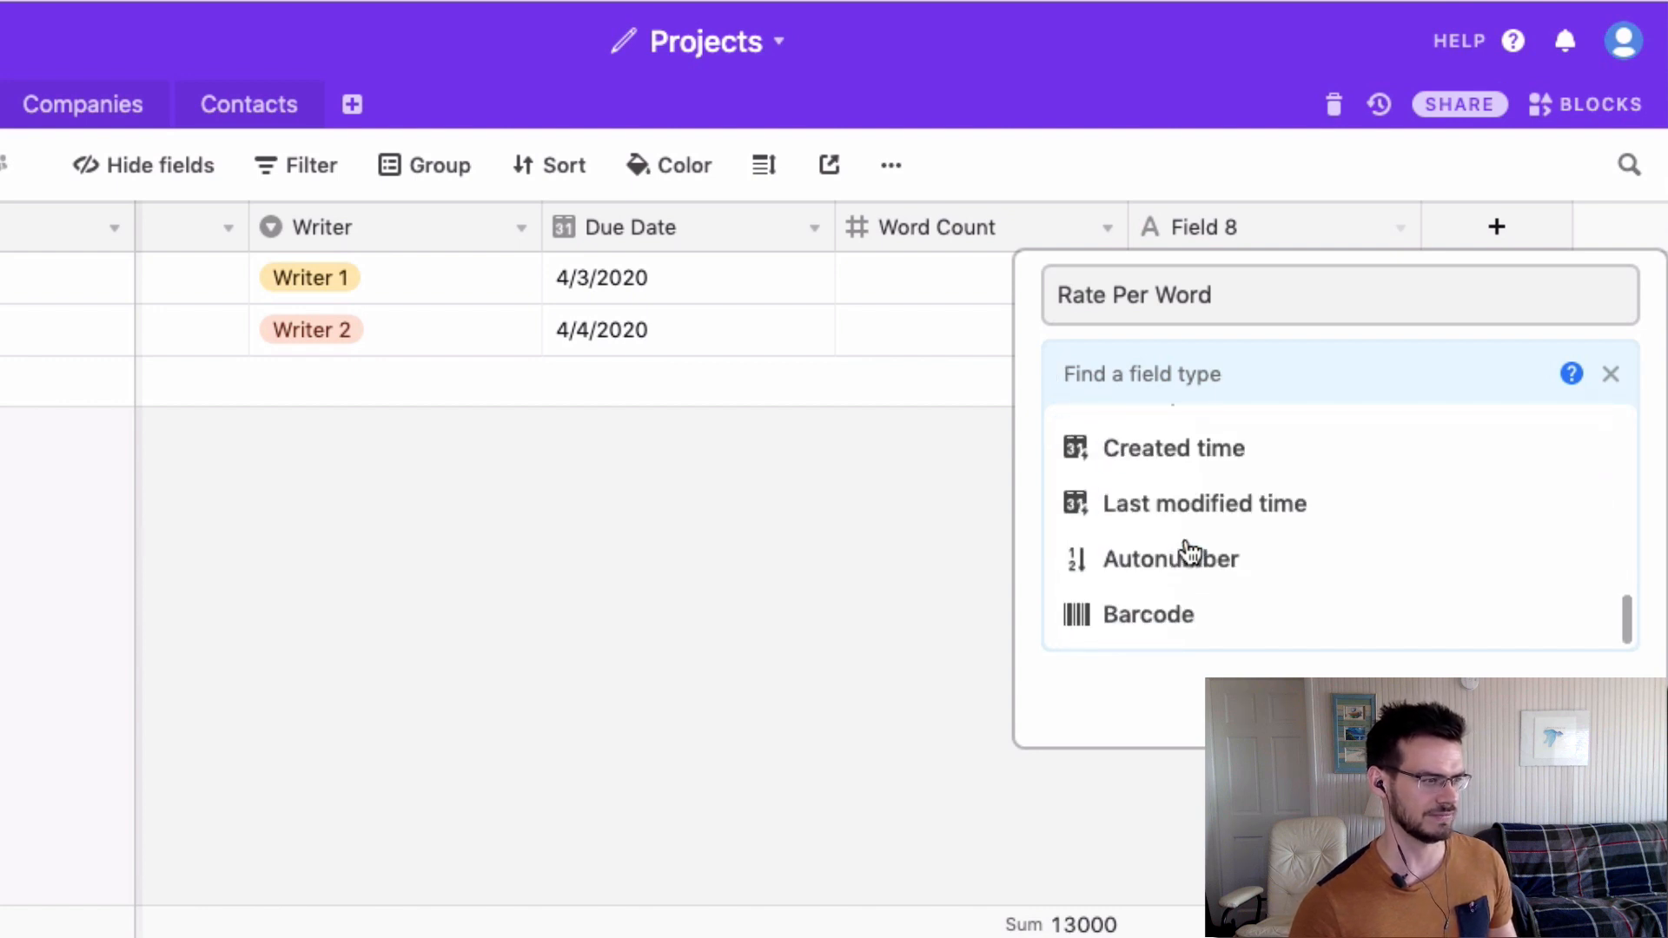
text(cu)
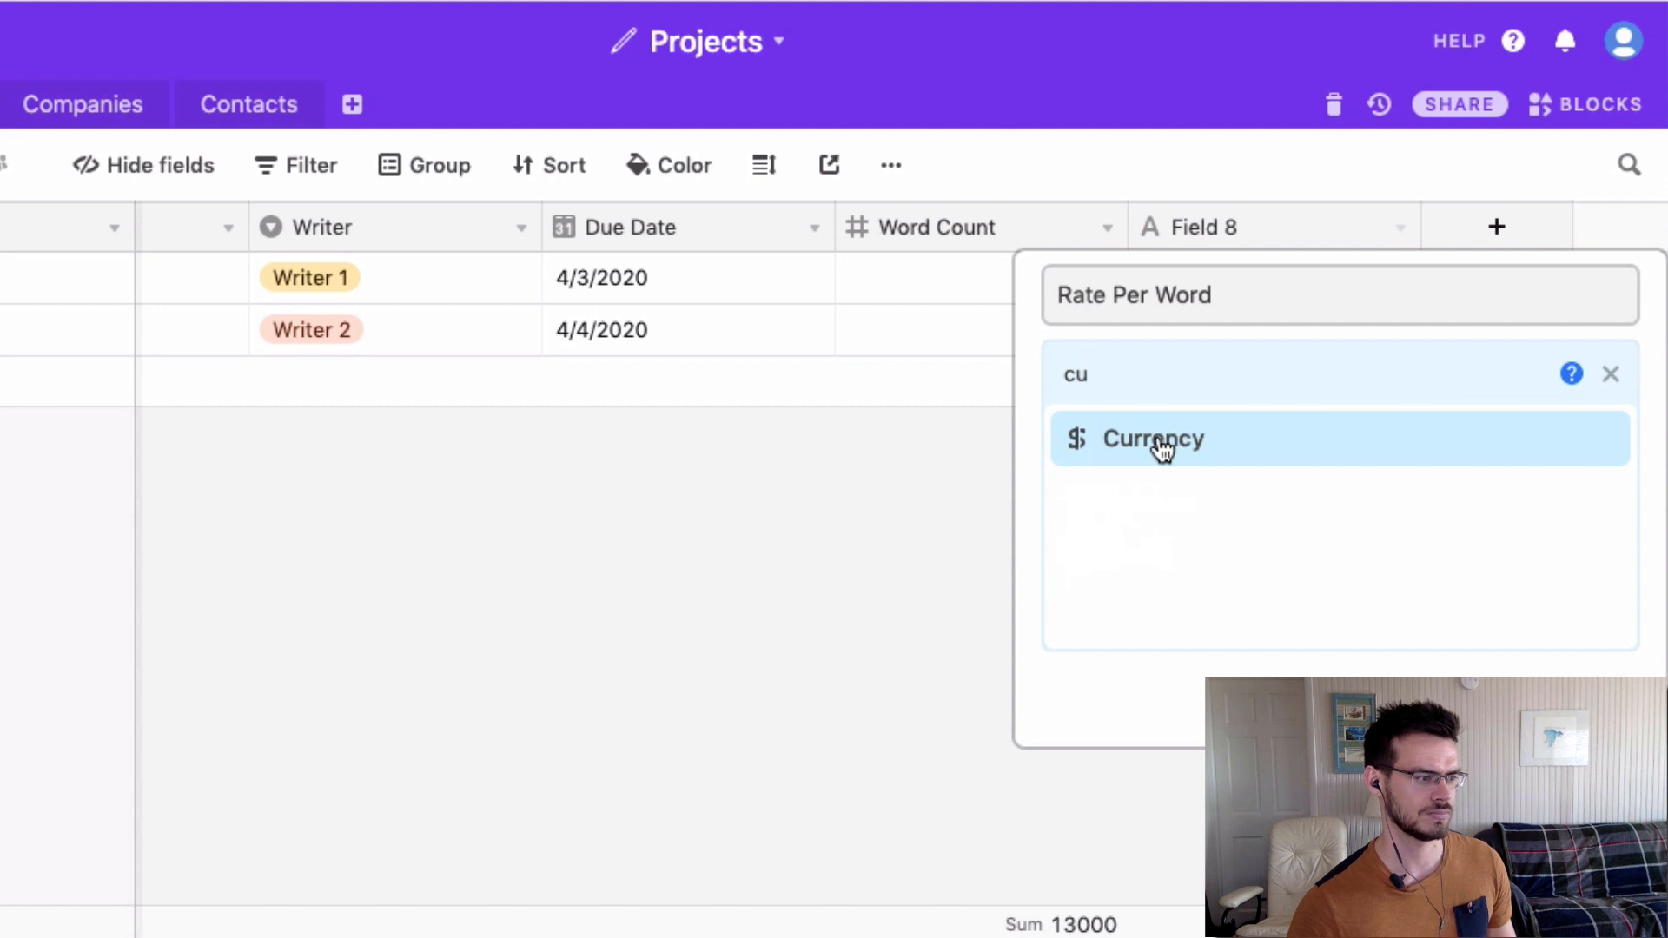
click(1163, 443)
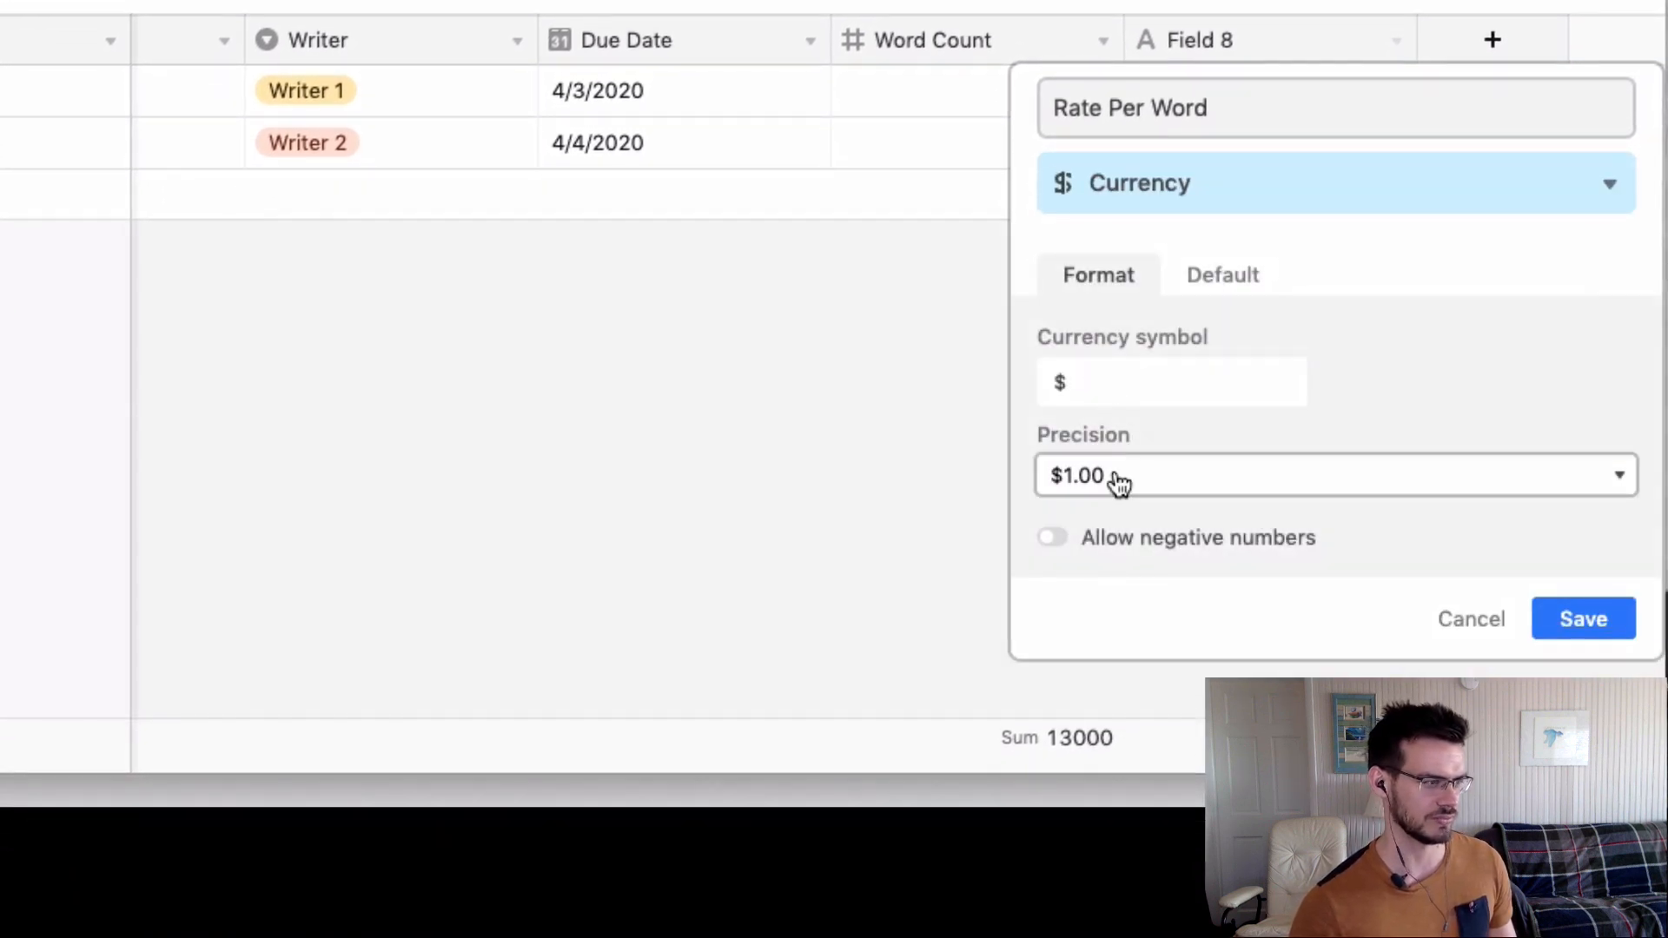
click(1577, 630)
Enter rates of 0.04 and 0.02 for the two projects.
click(1297, 92)
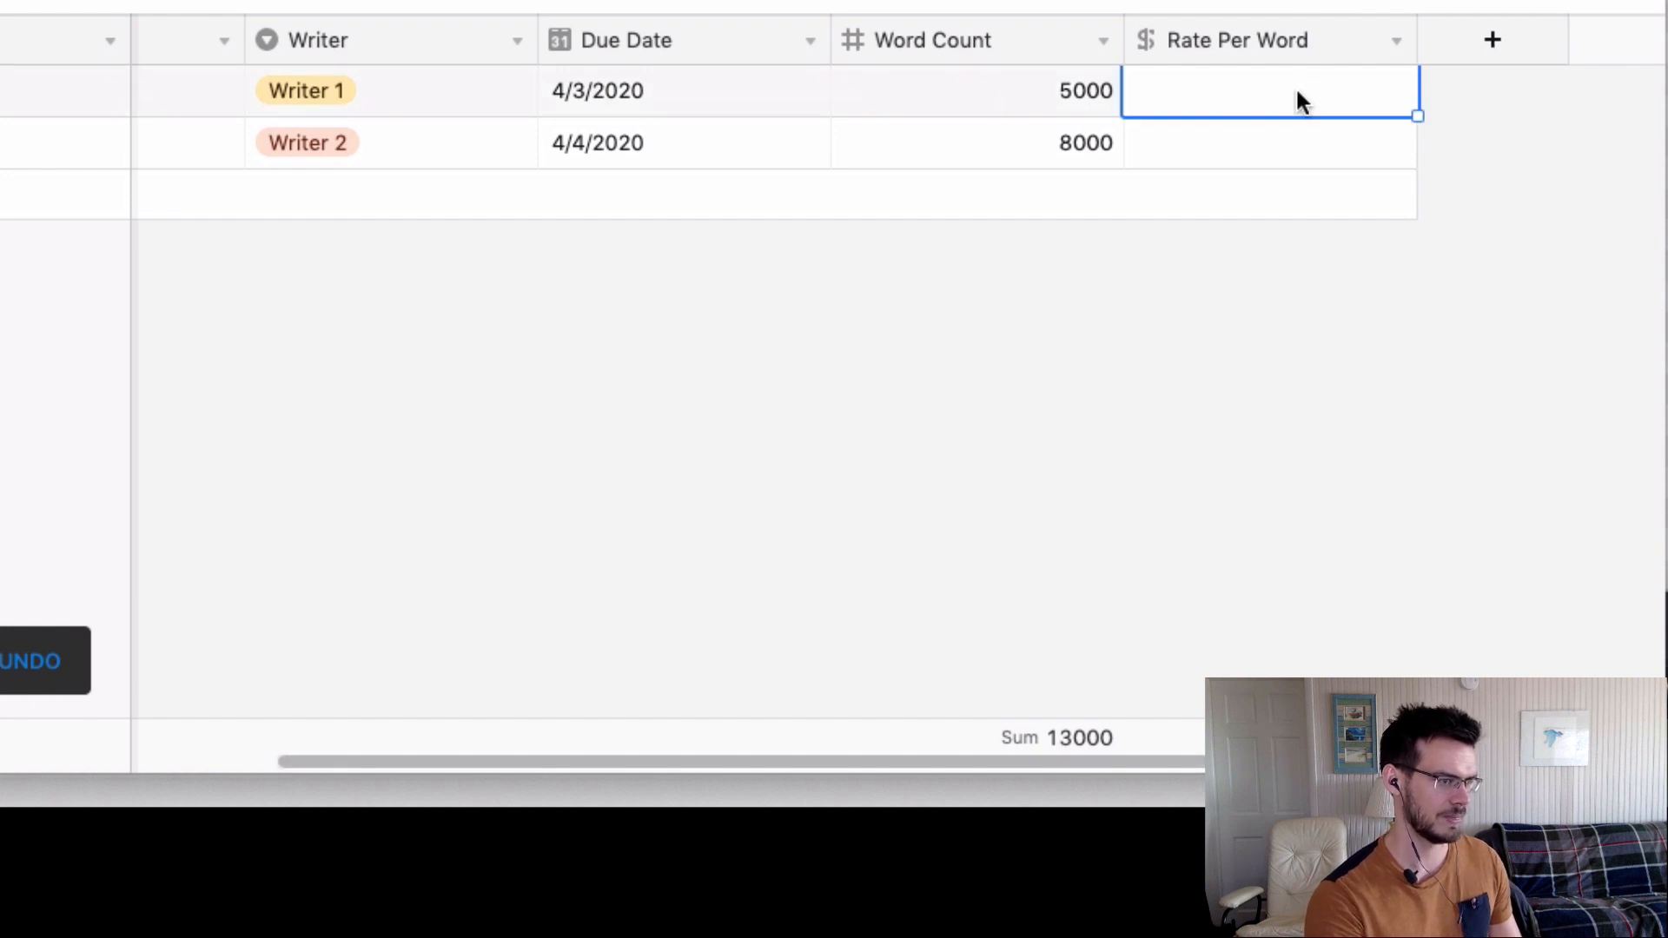
text(0.04)
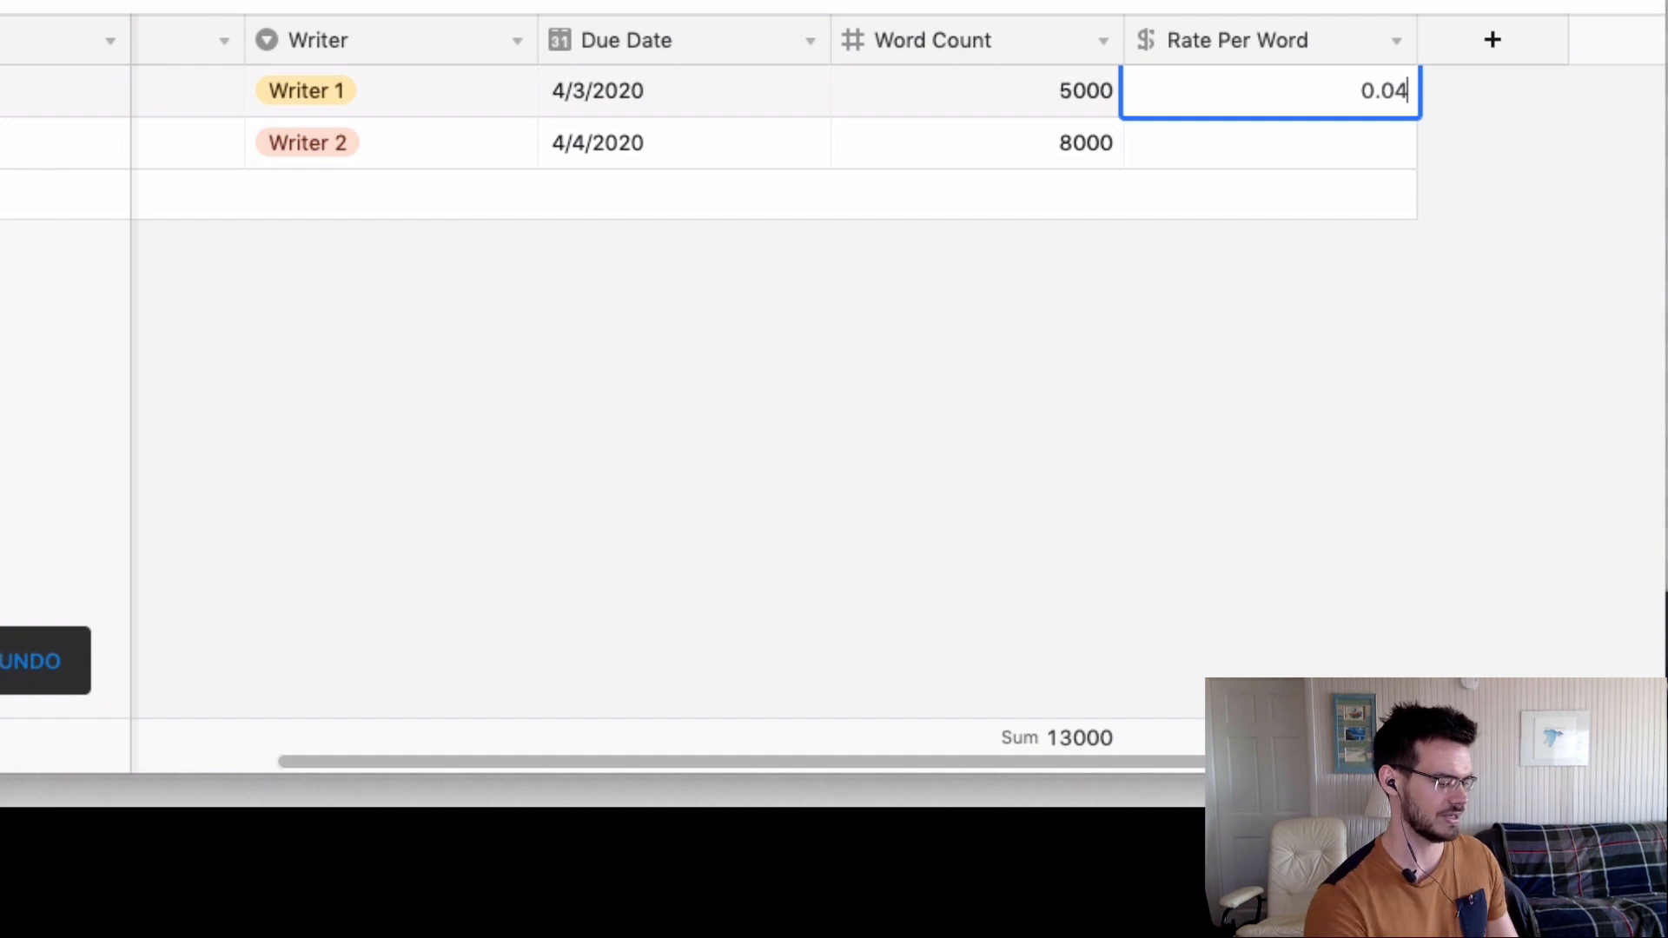
click(1314, 158)
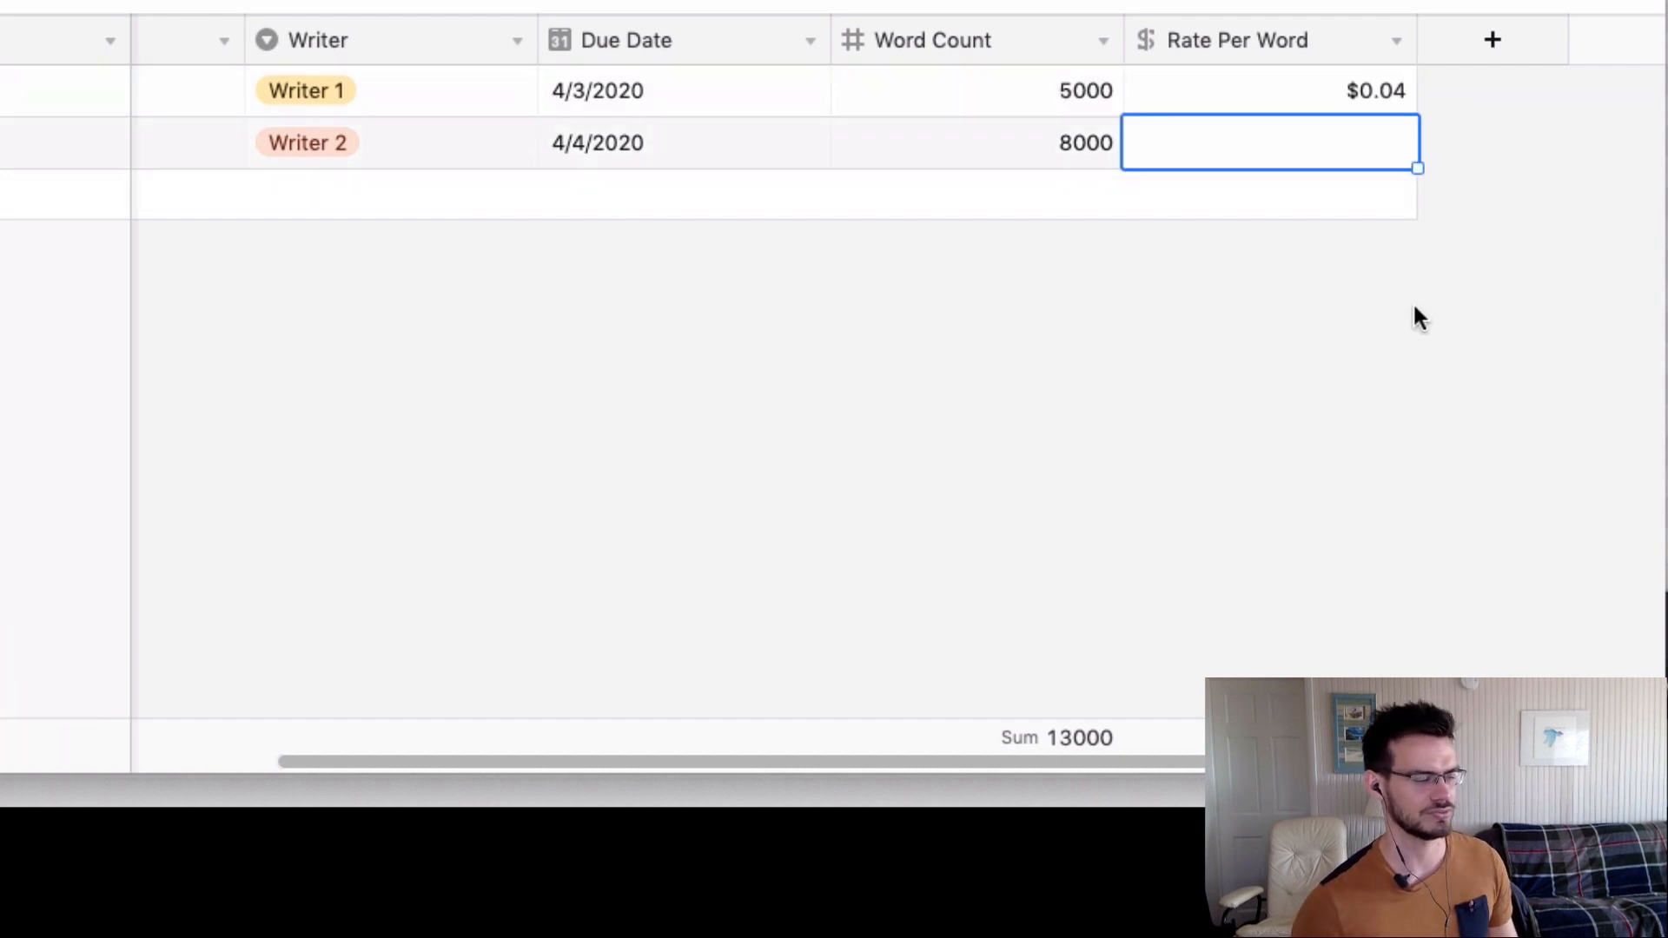
text(0.02)
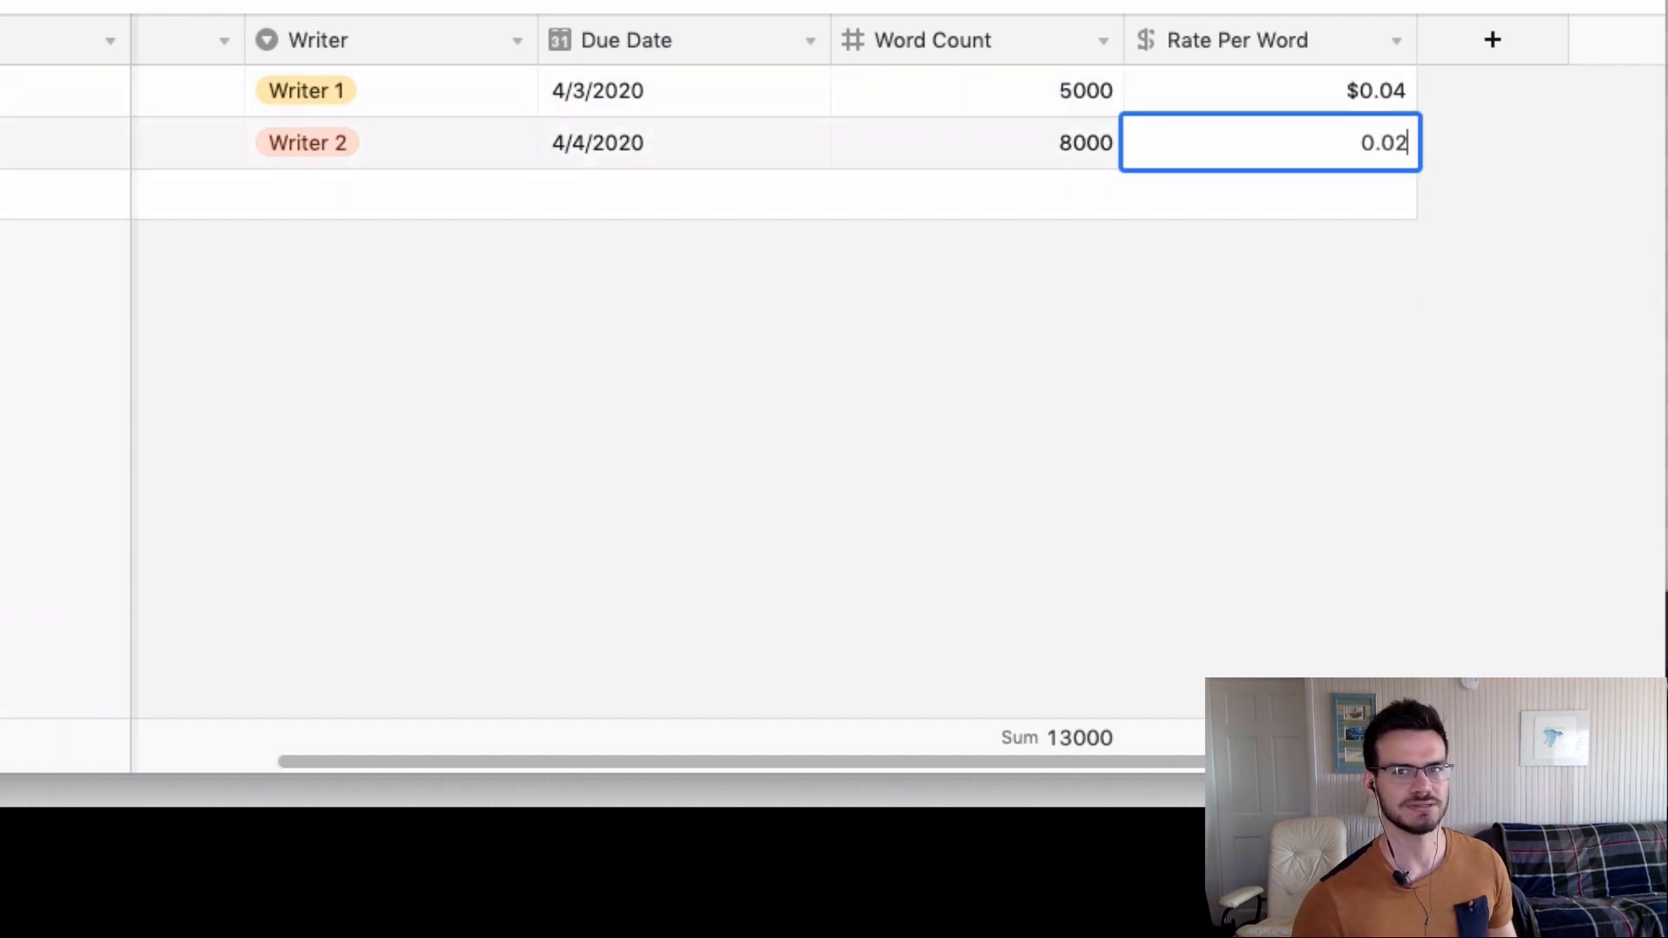
click(1415, 339)
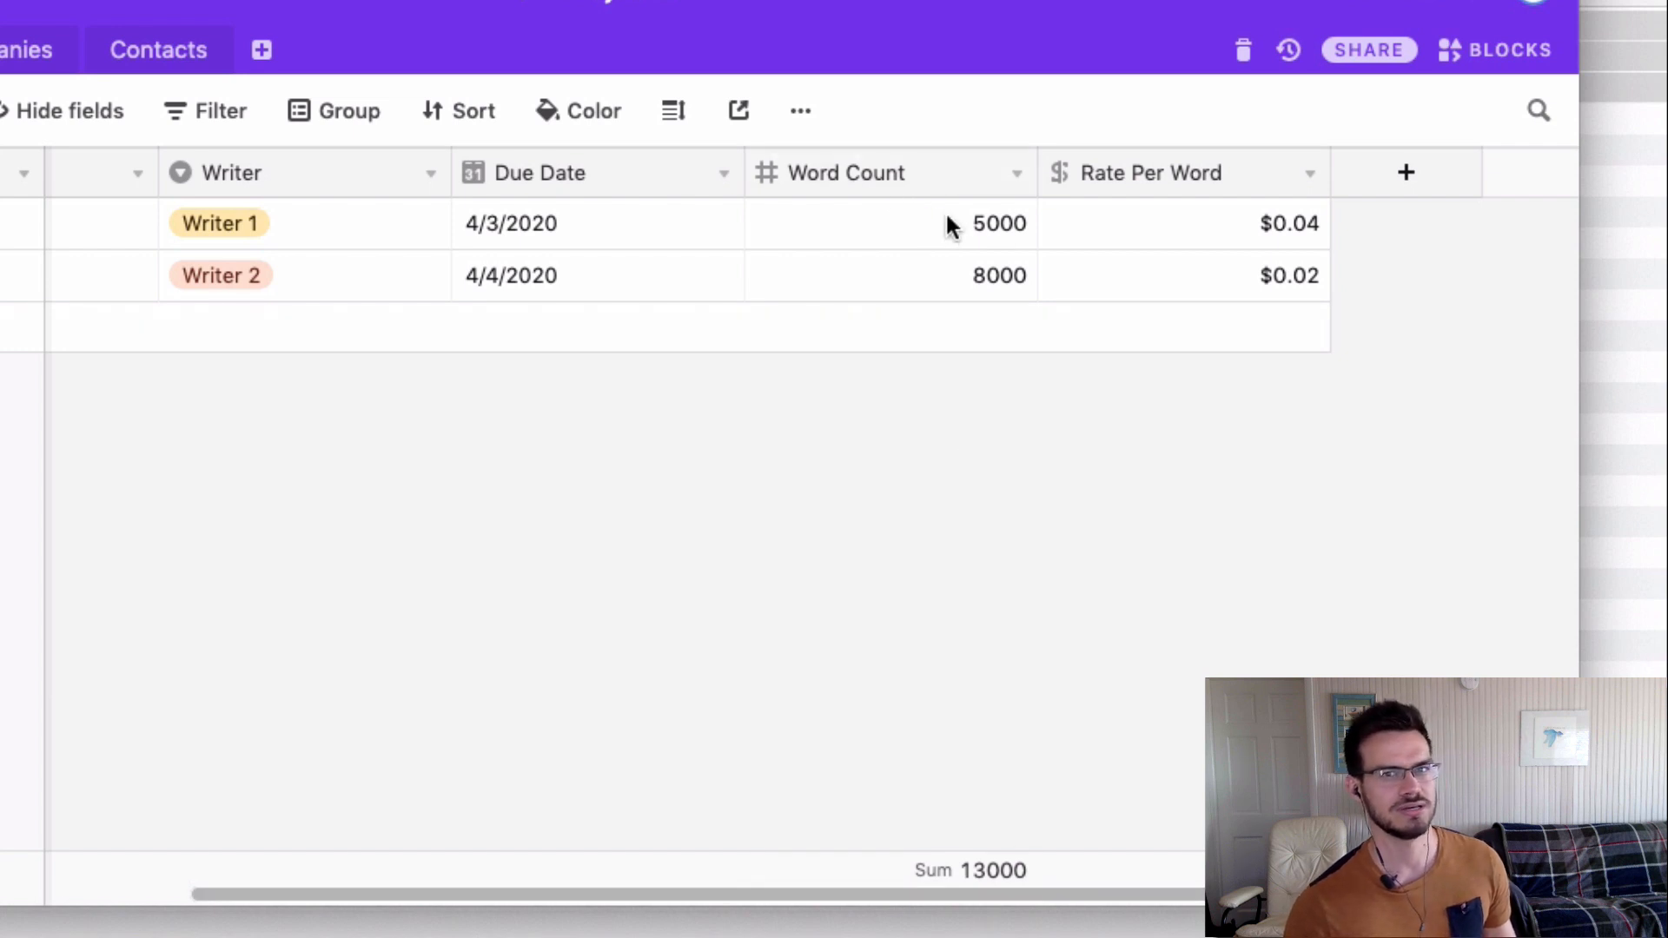
Add a new field named Total Due with the Formula type.
click(1379, 189)
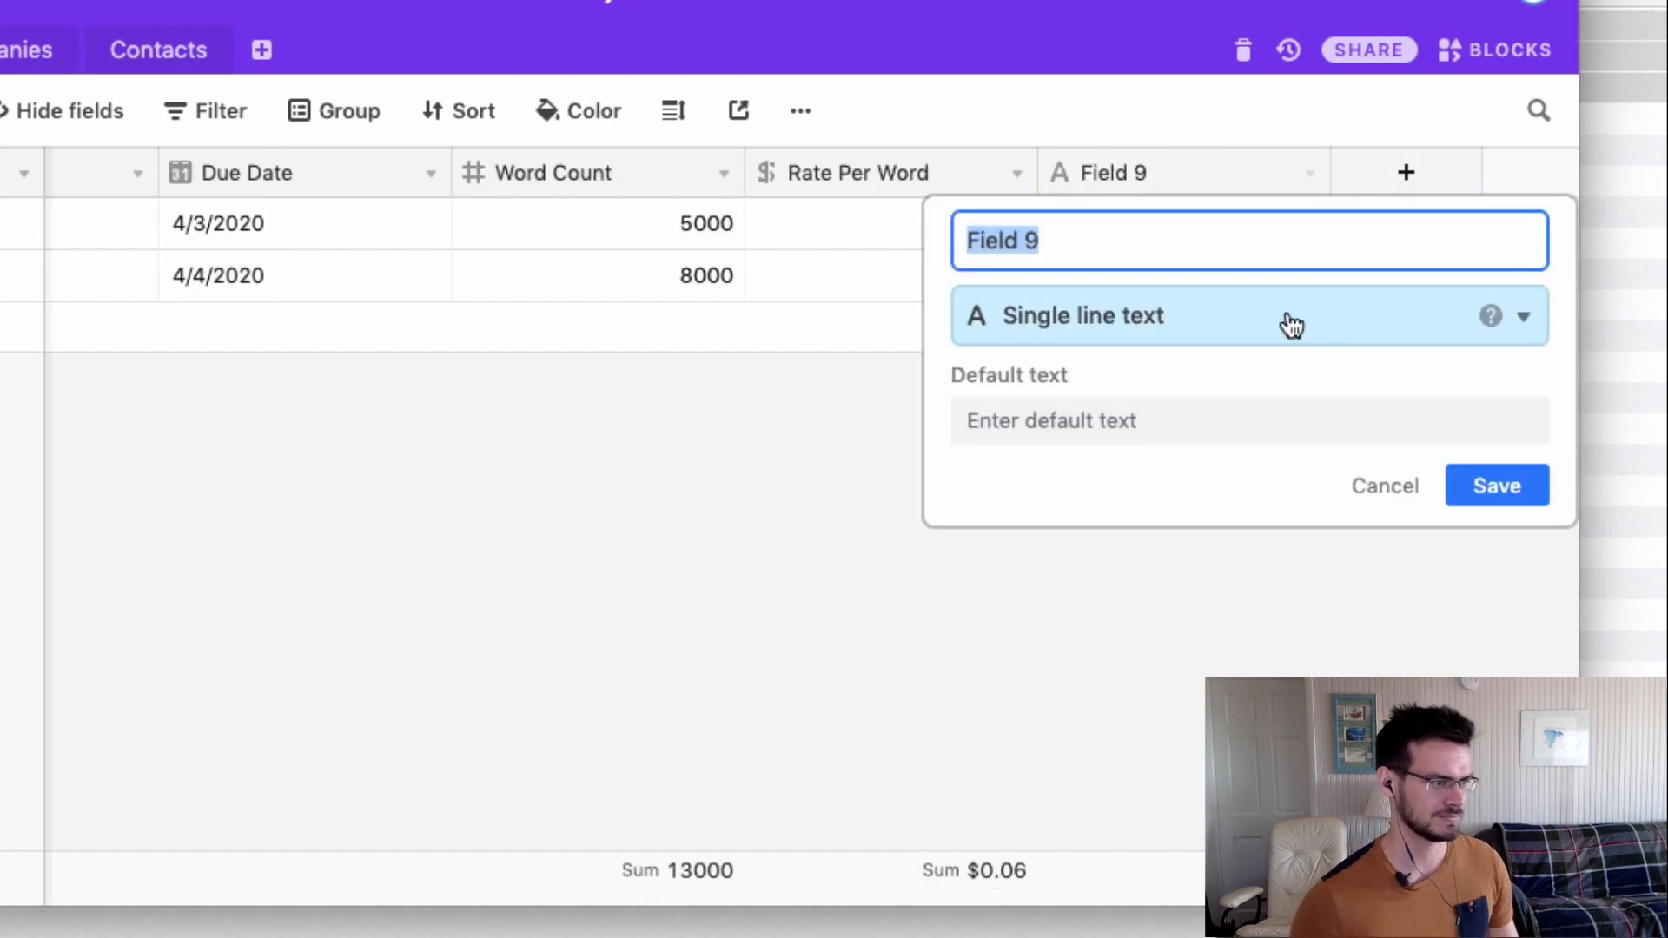
text(Total Due)
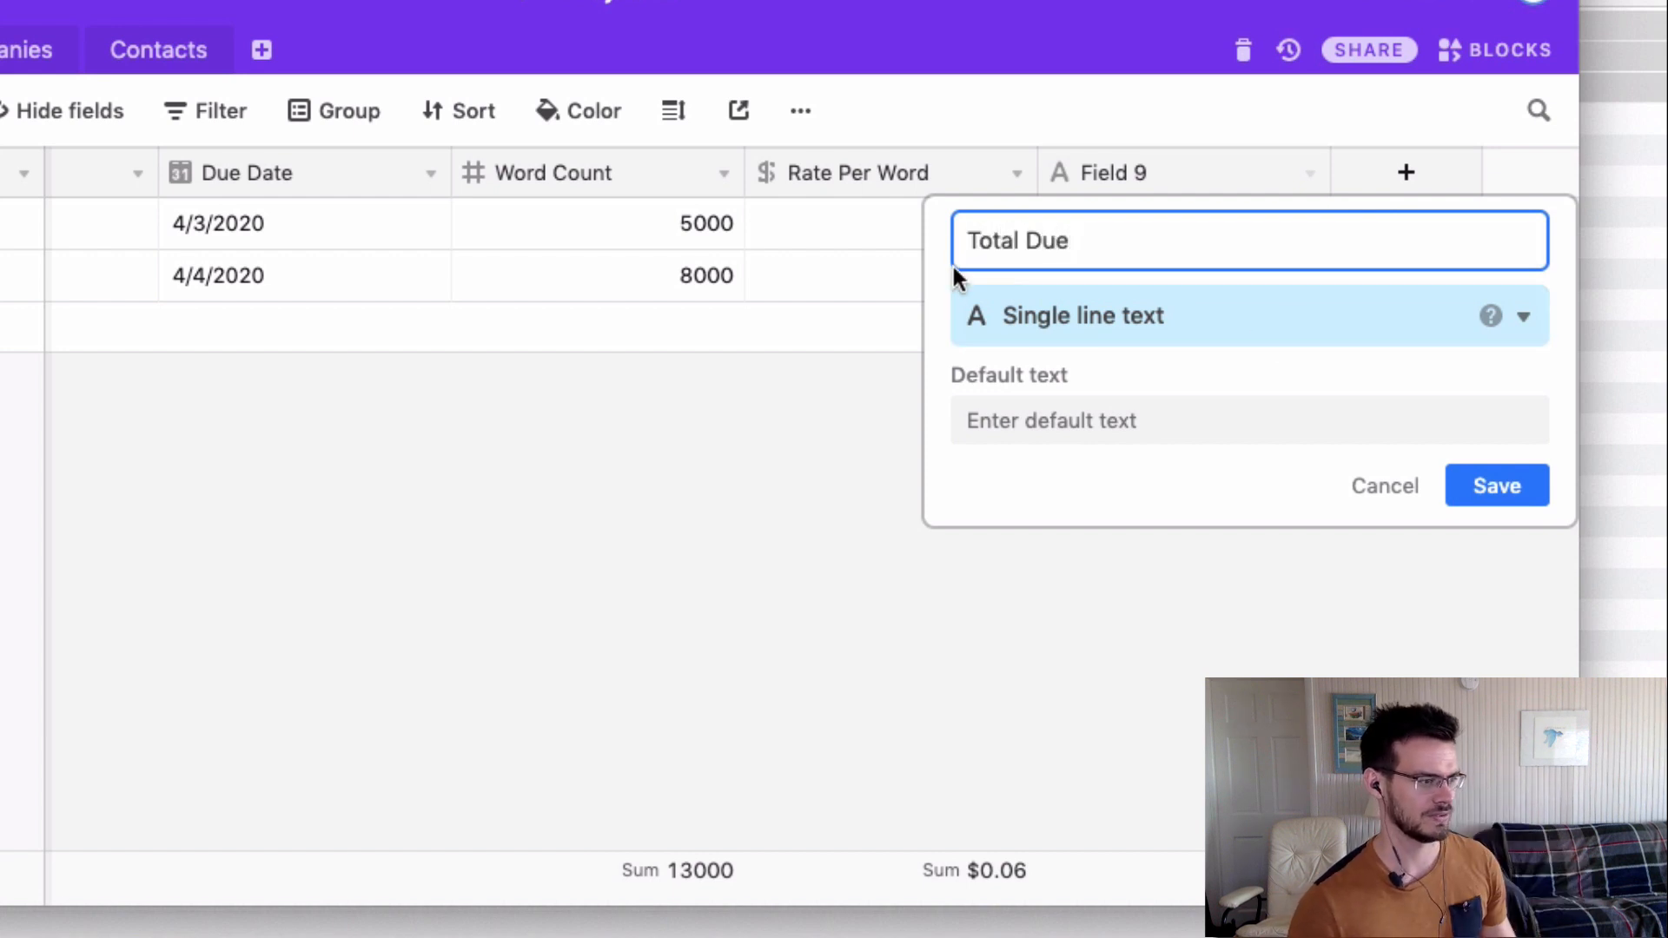
click(1006, 308)
text(for)
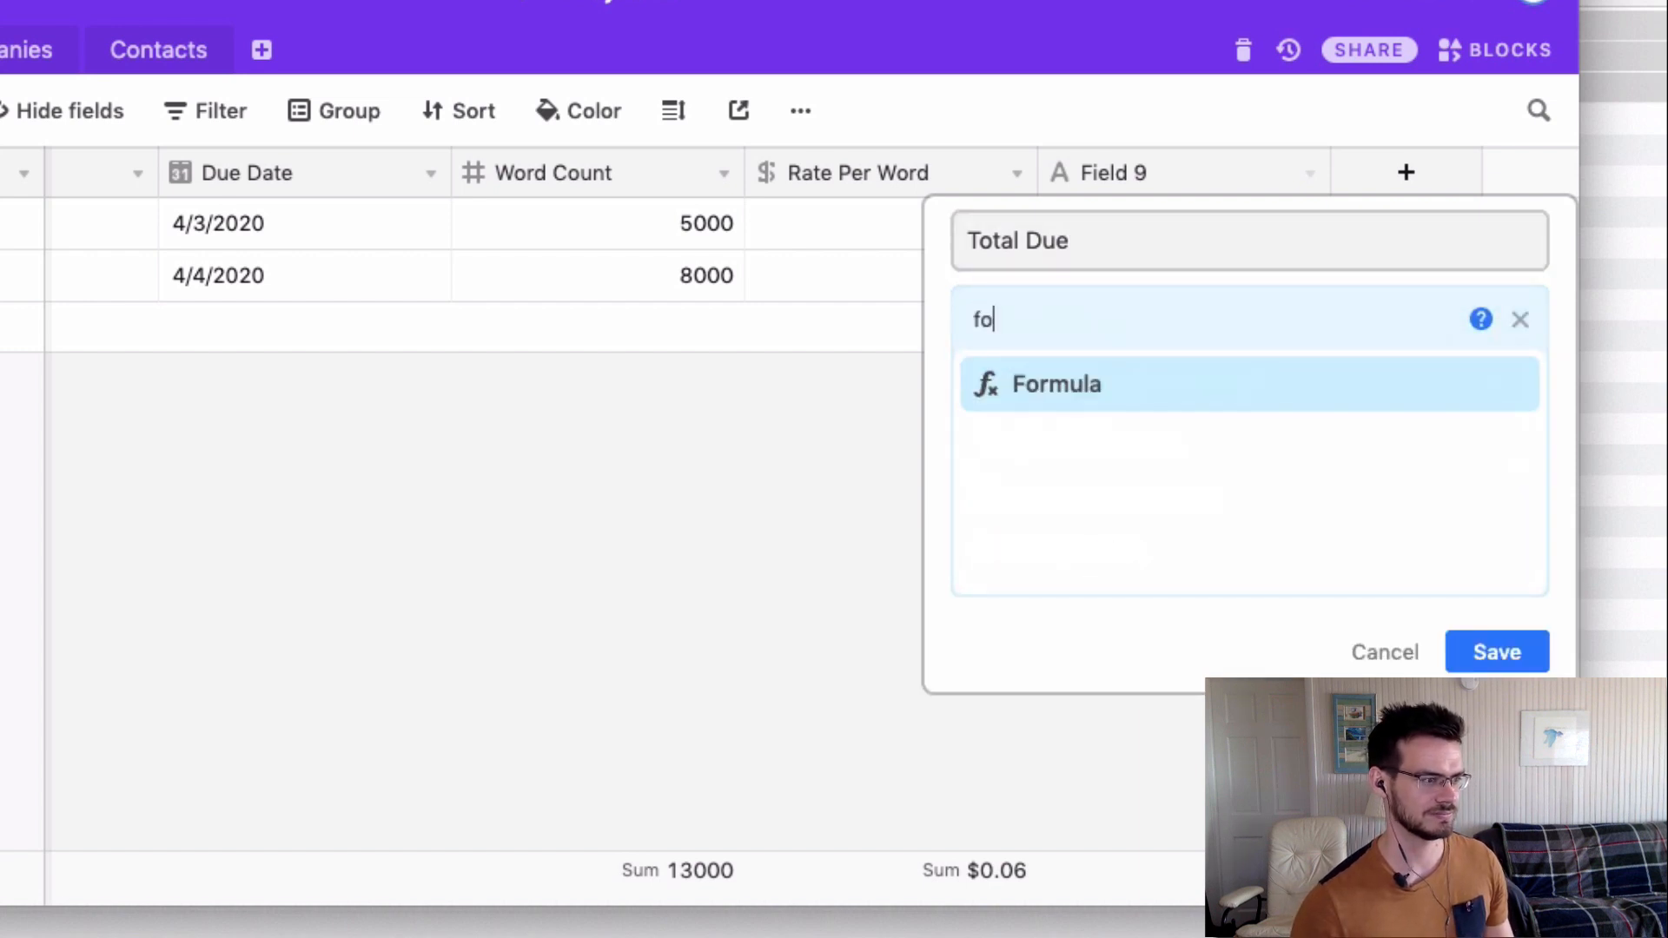
click(1134, 388)
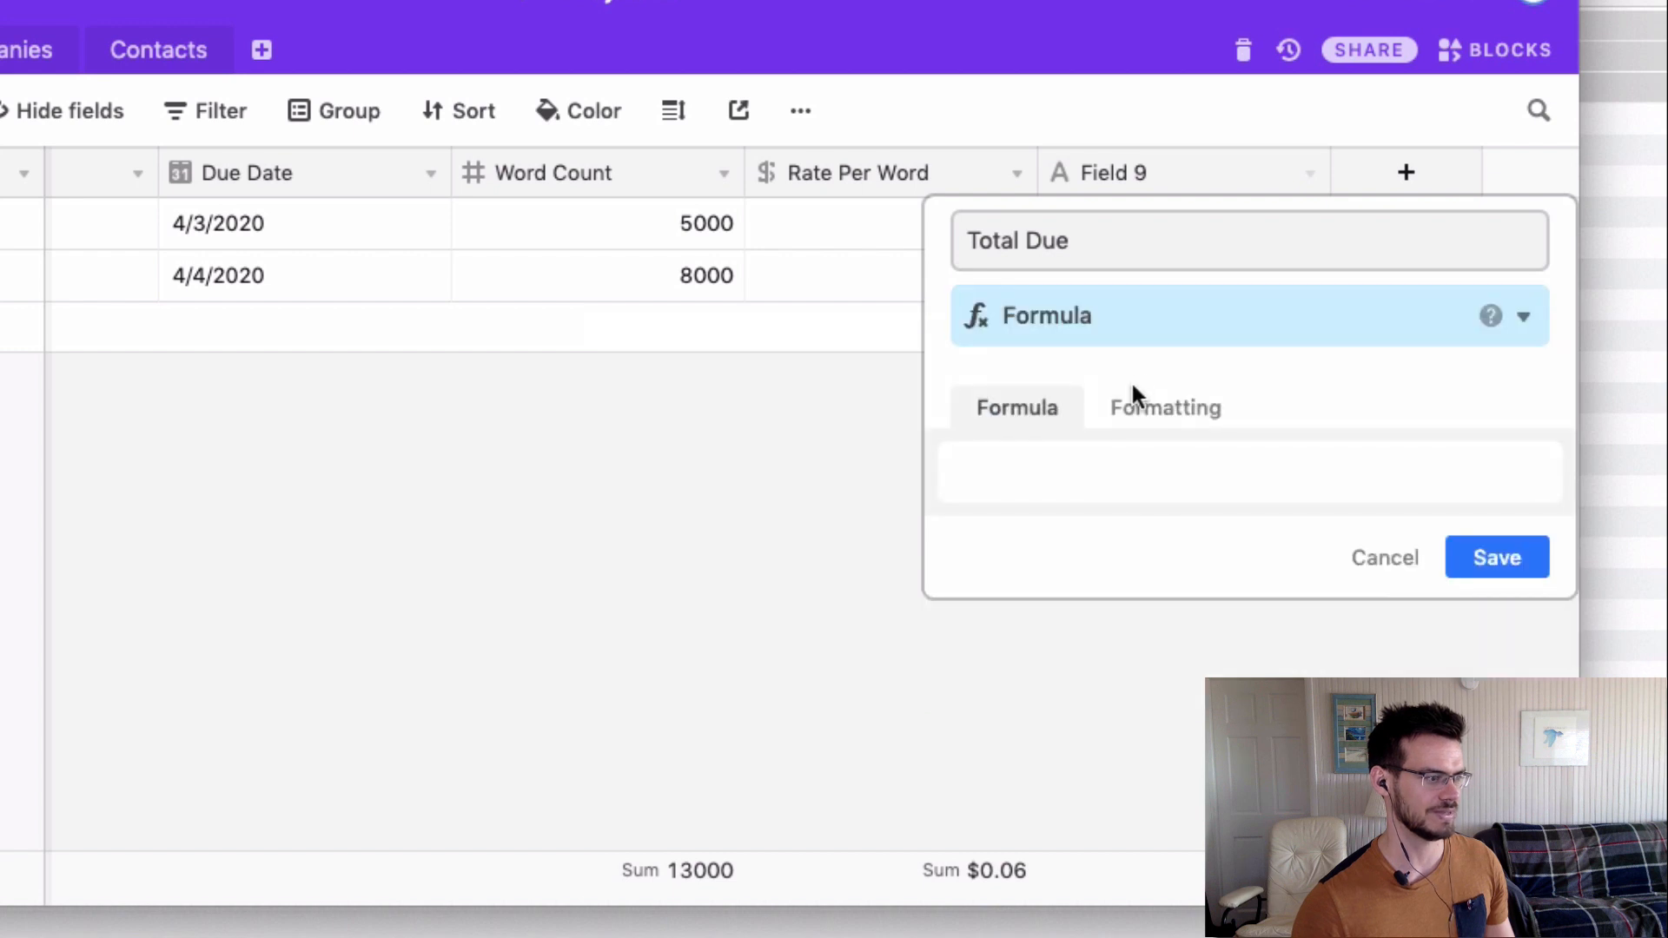
Enter the formula {Word Count}*{Rate Per Word} and save the field.
click(1074, 470)
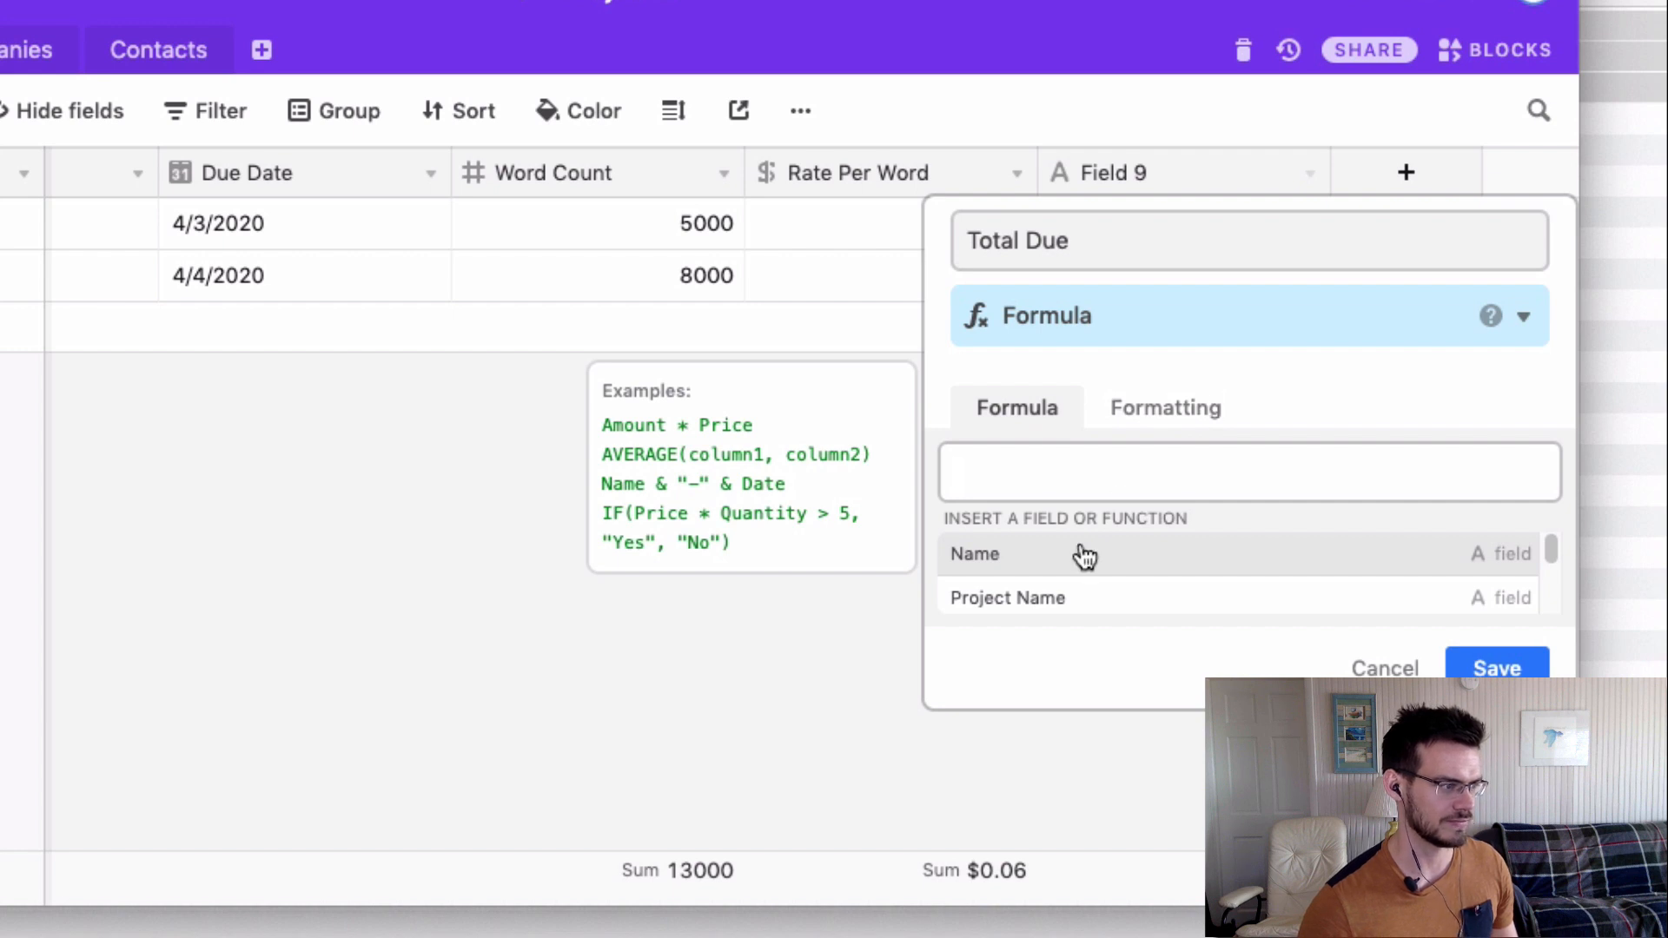
scroll(1048, 582, down, 2)
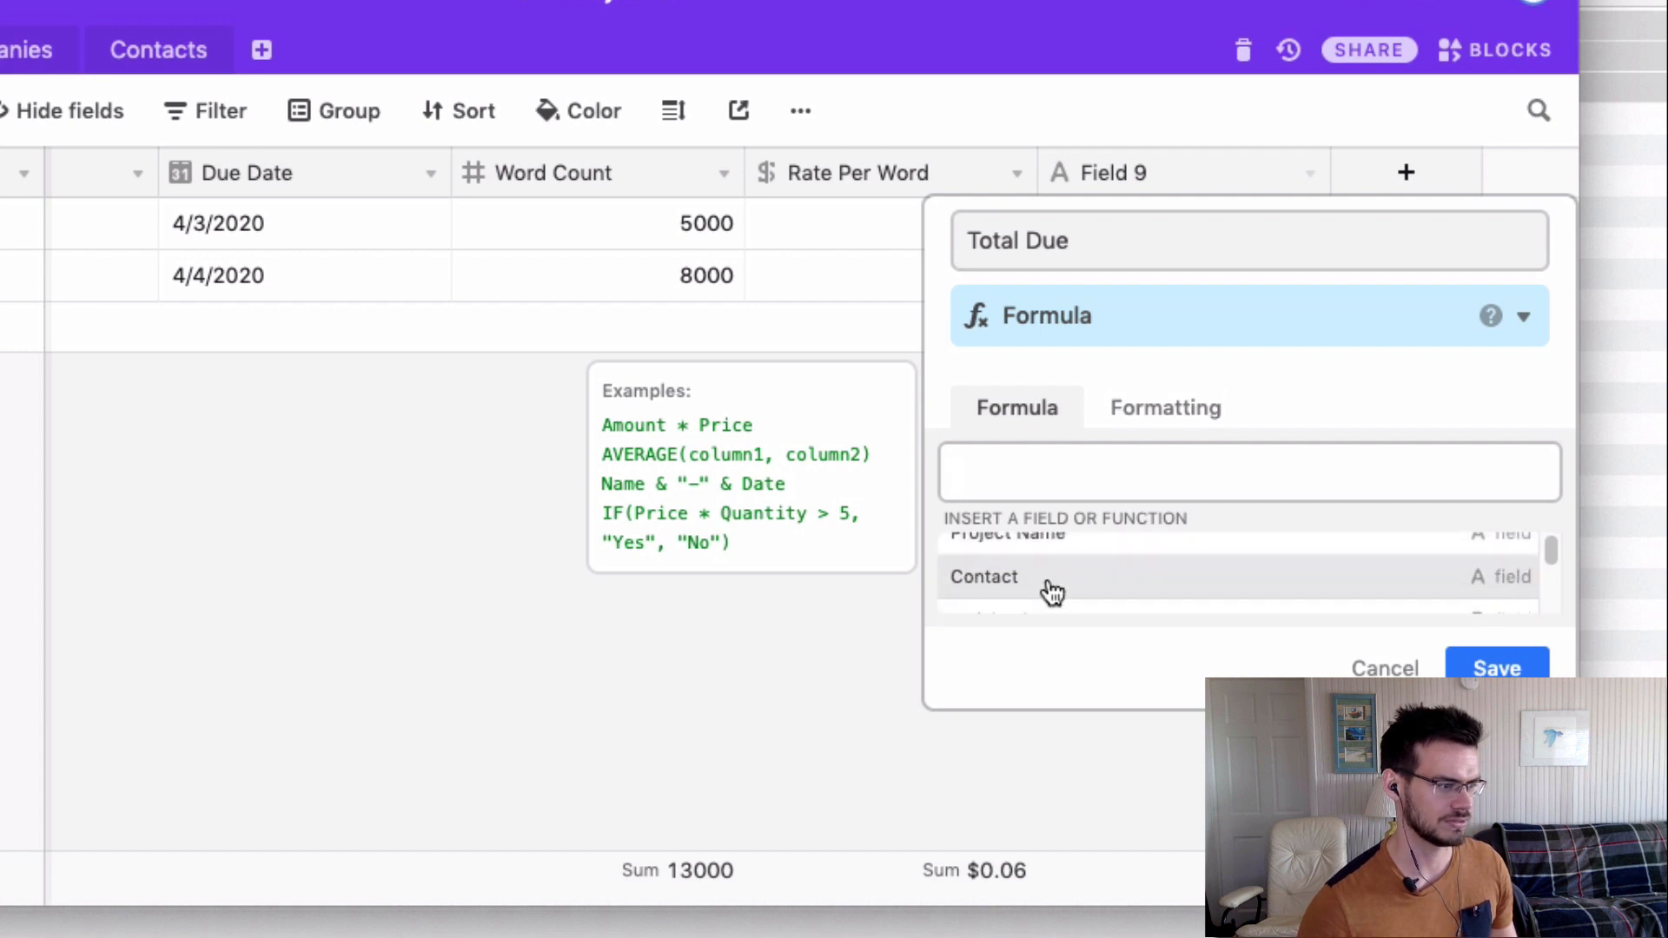
scroll(1048, 578, down, 3)
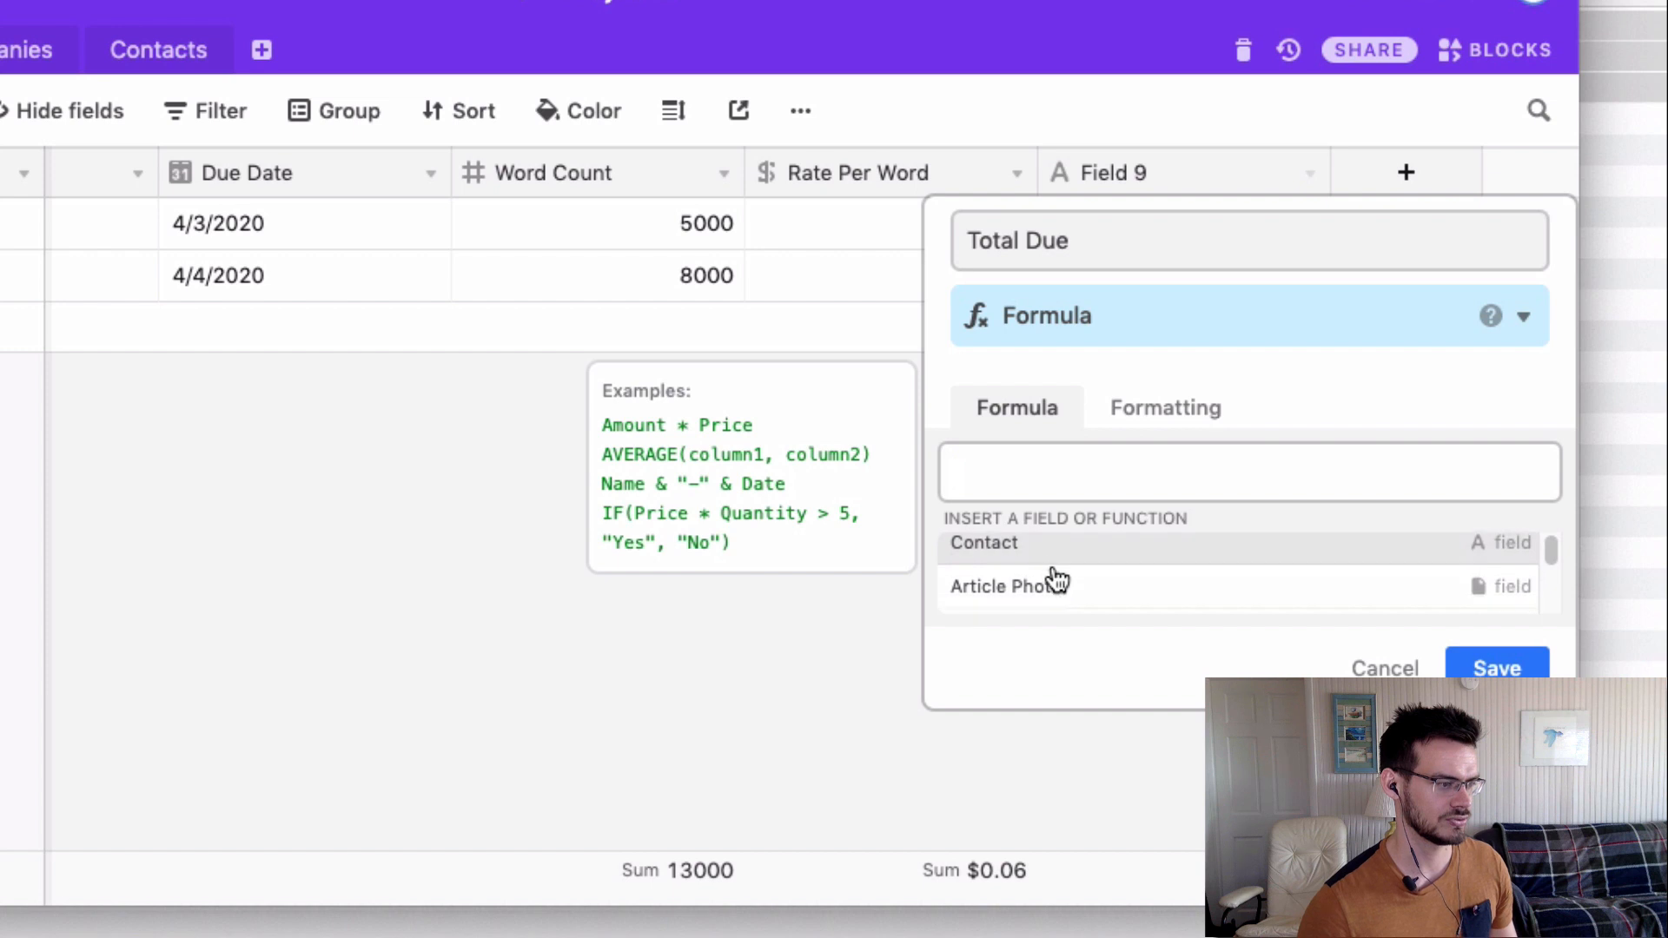
scroll(1055, 590, down, 2)
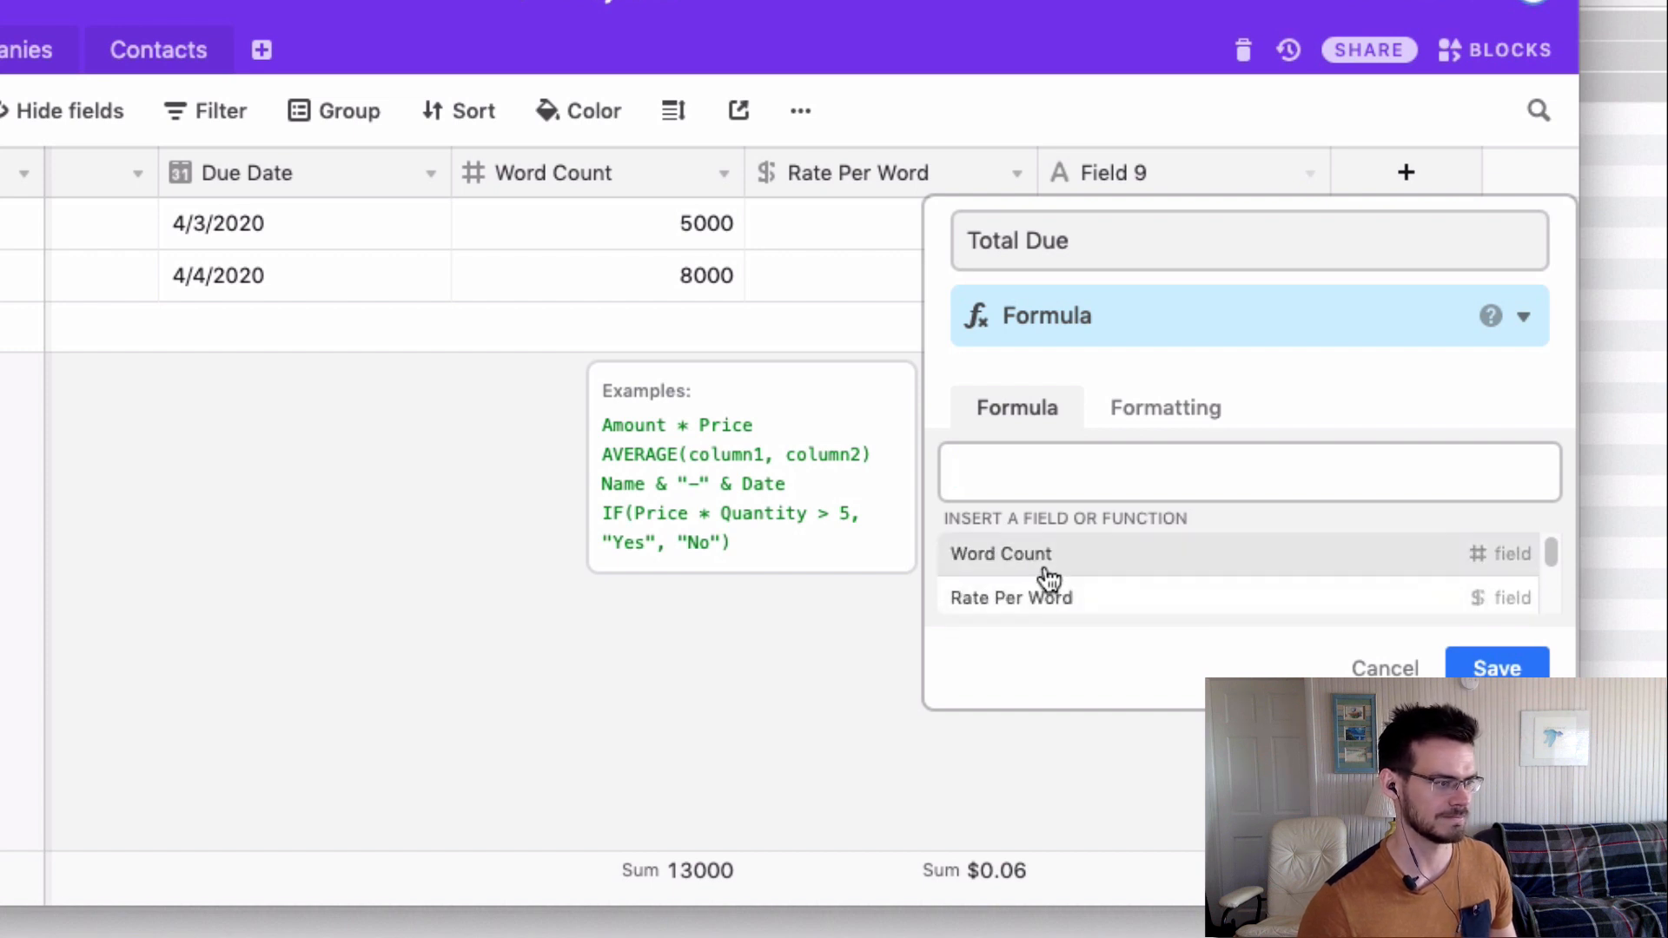
click(1048, 578)
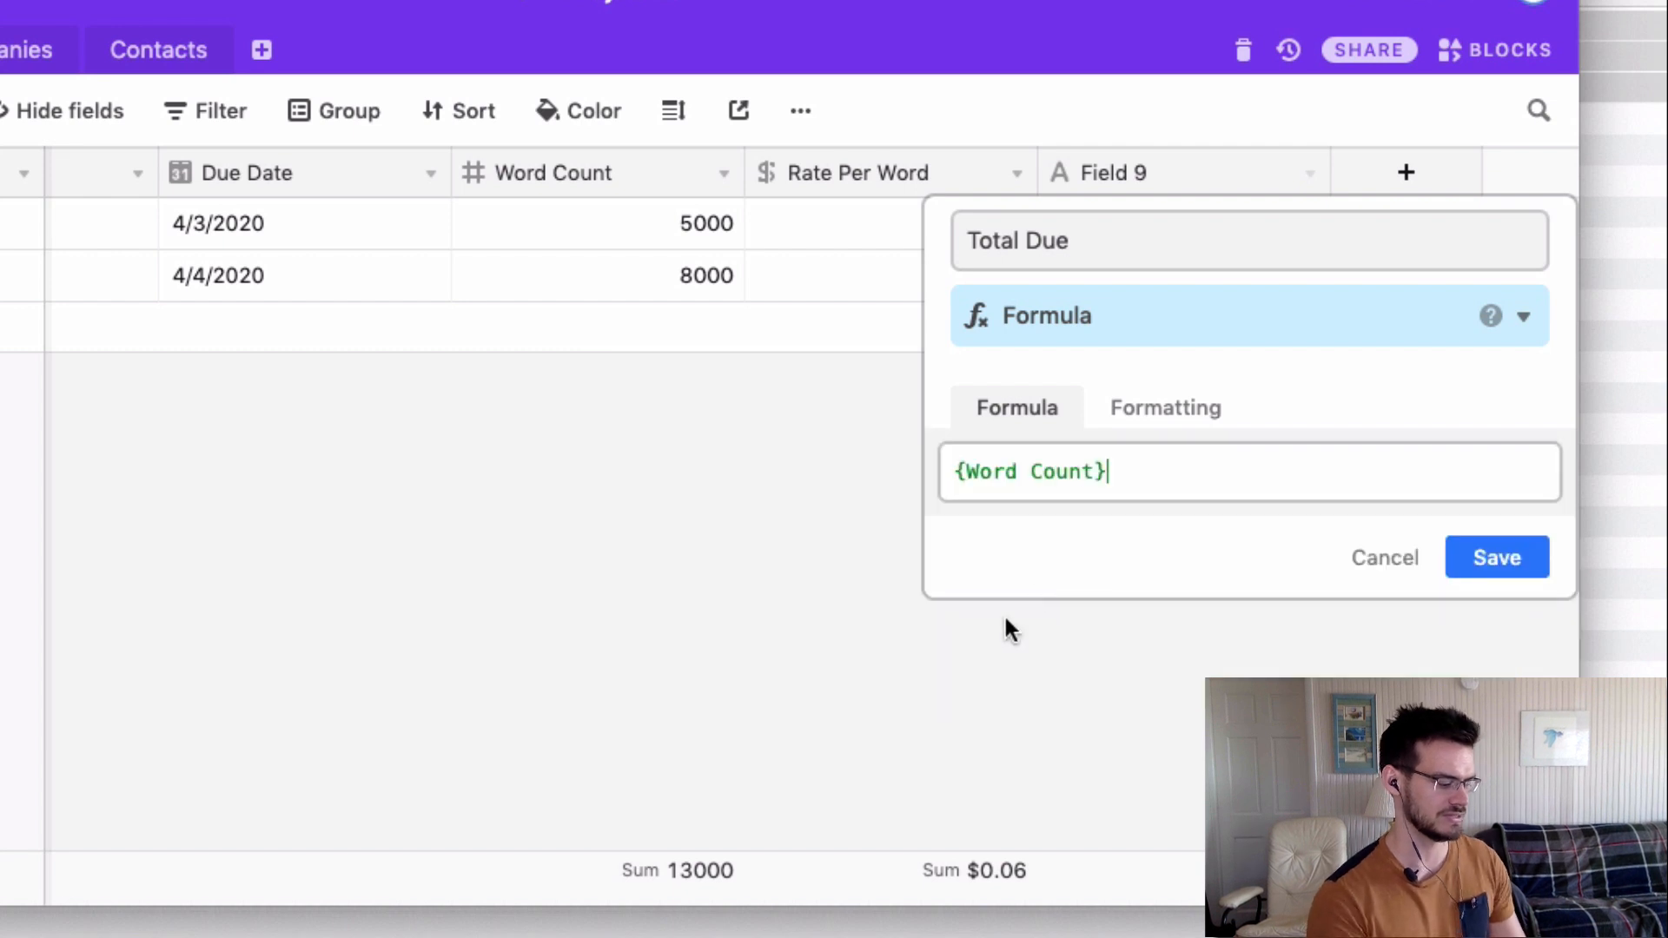
click(1129, 474)
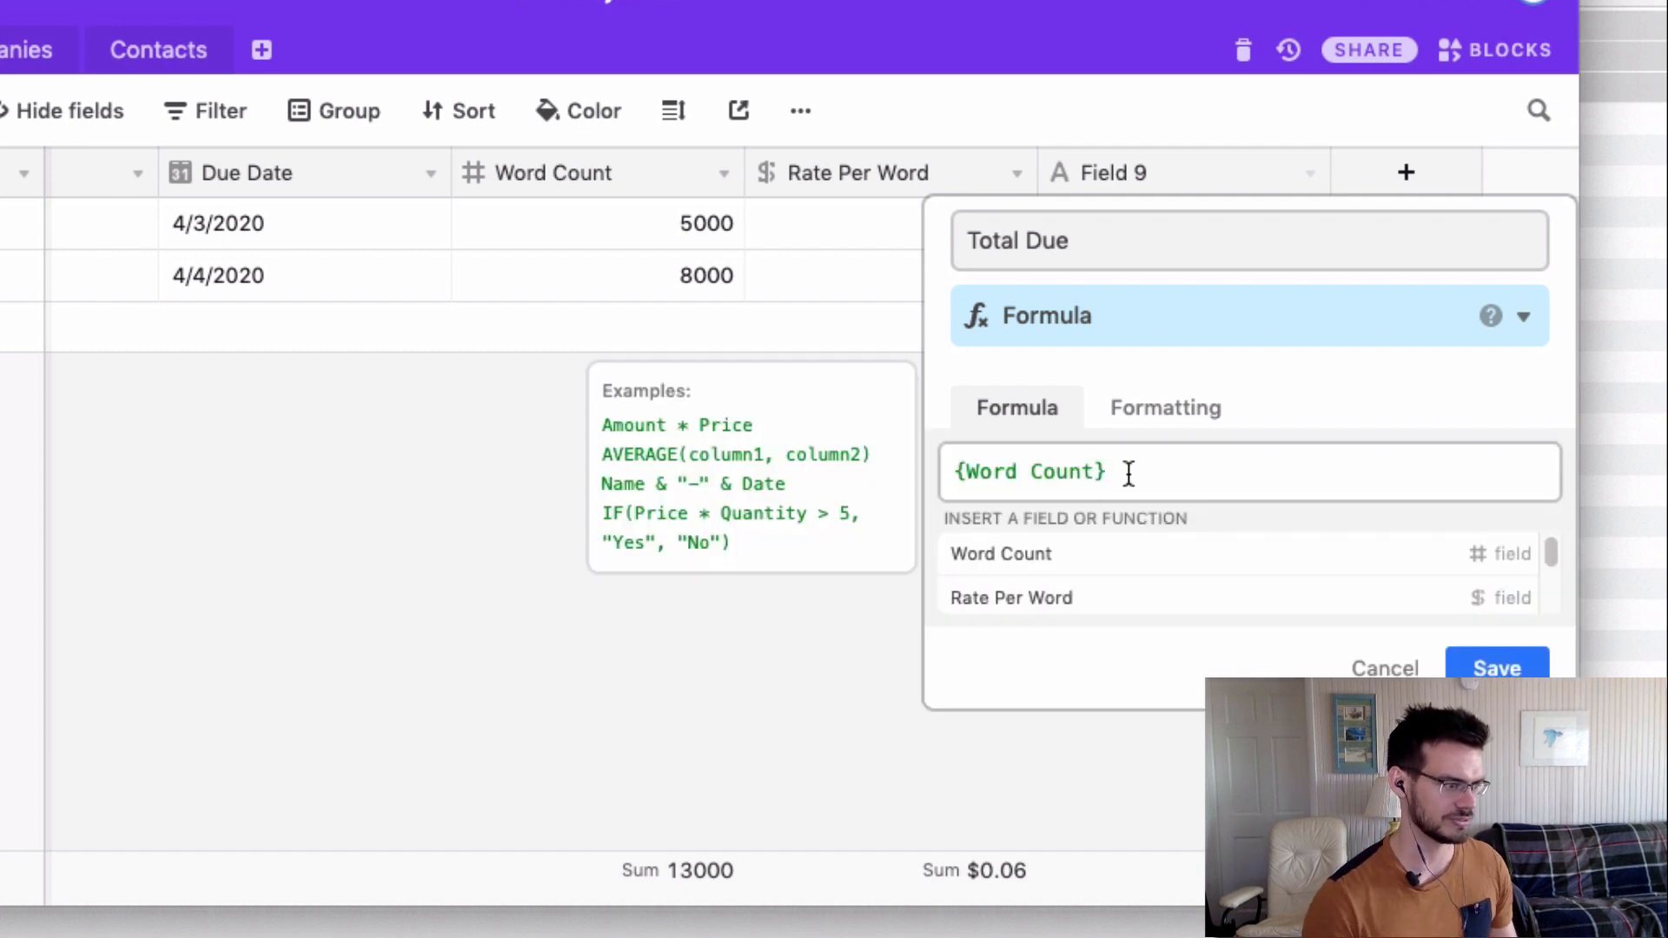
text(*)
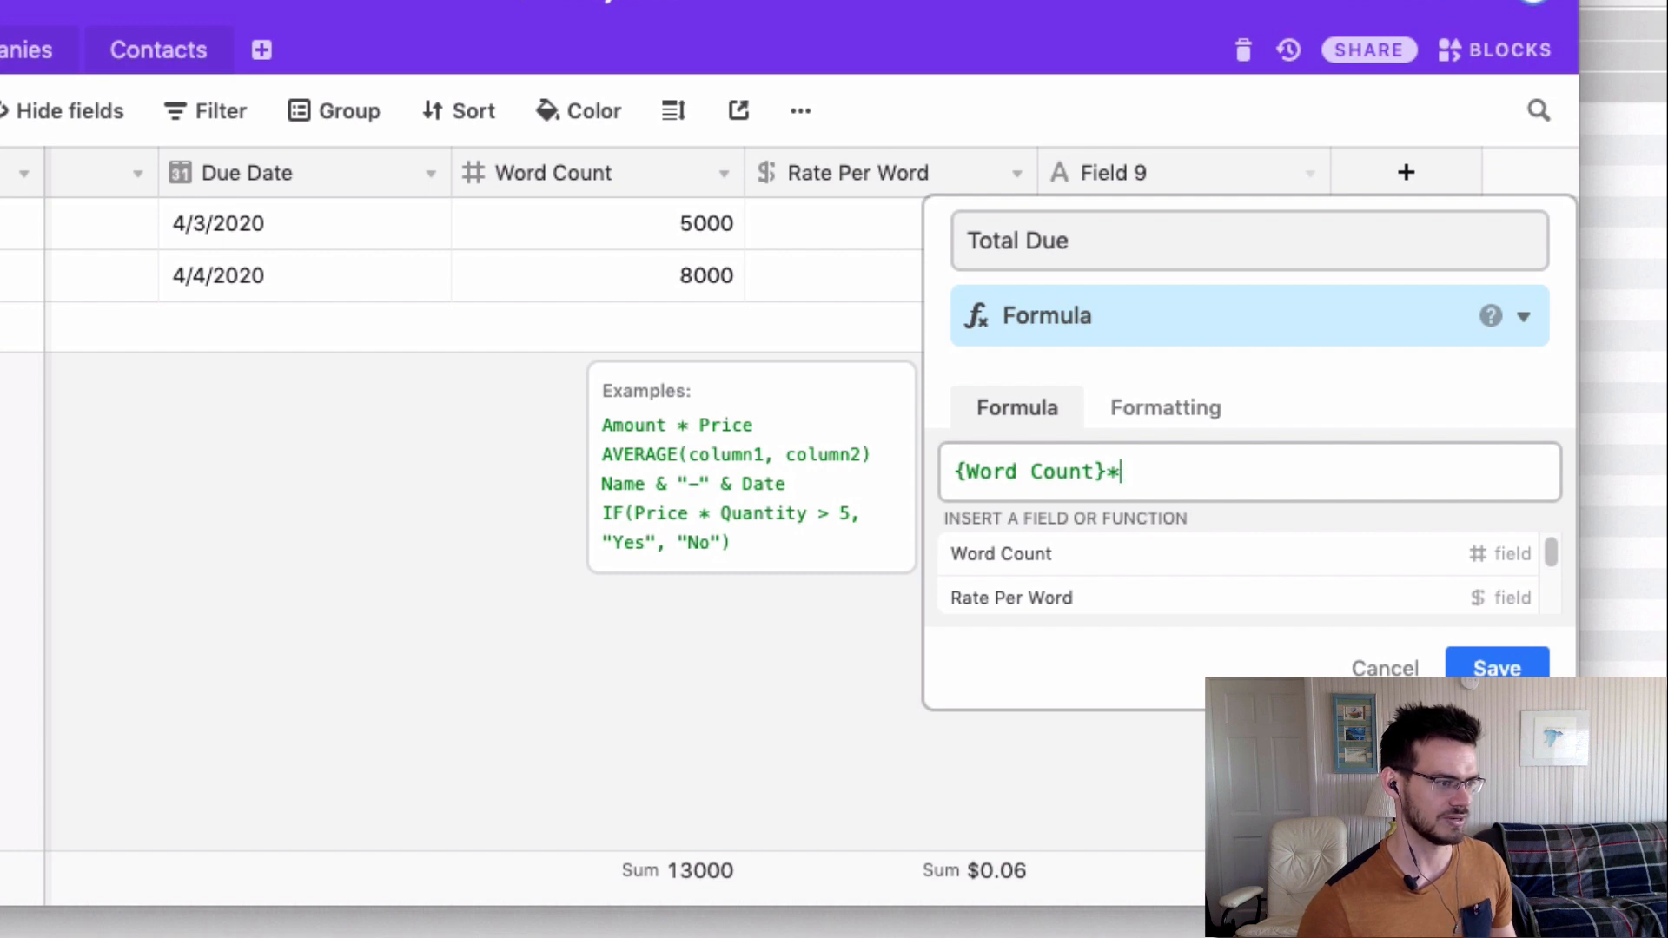
click(1053, 604)
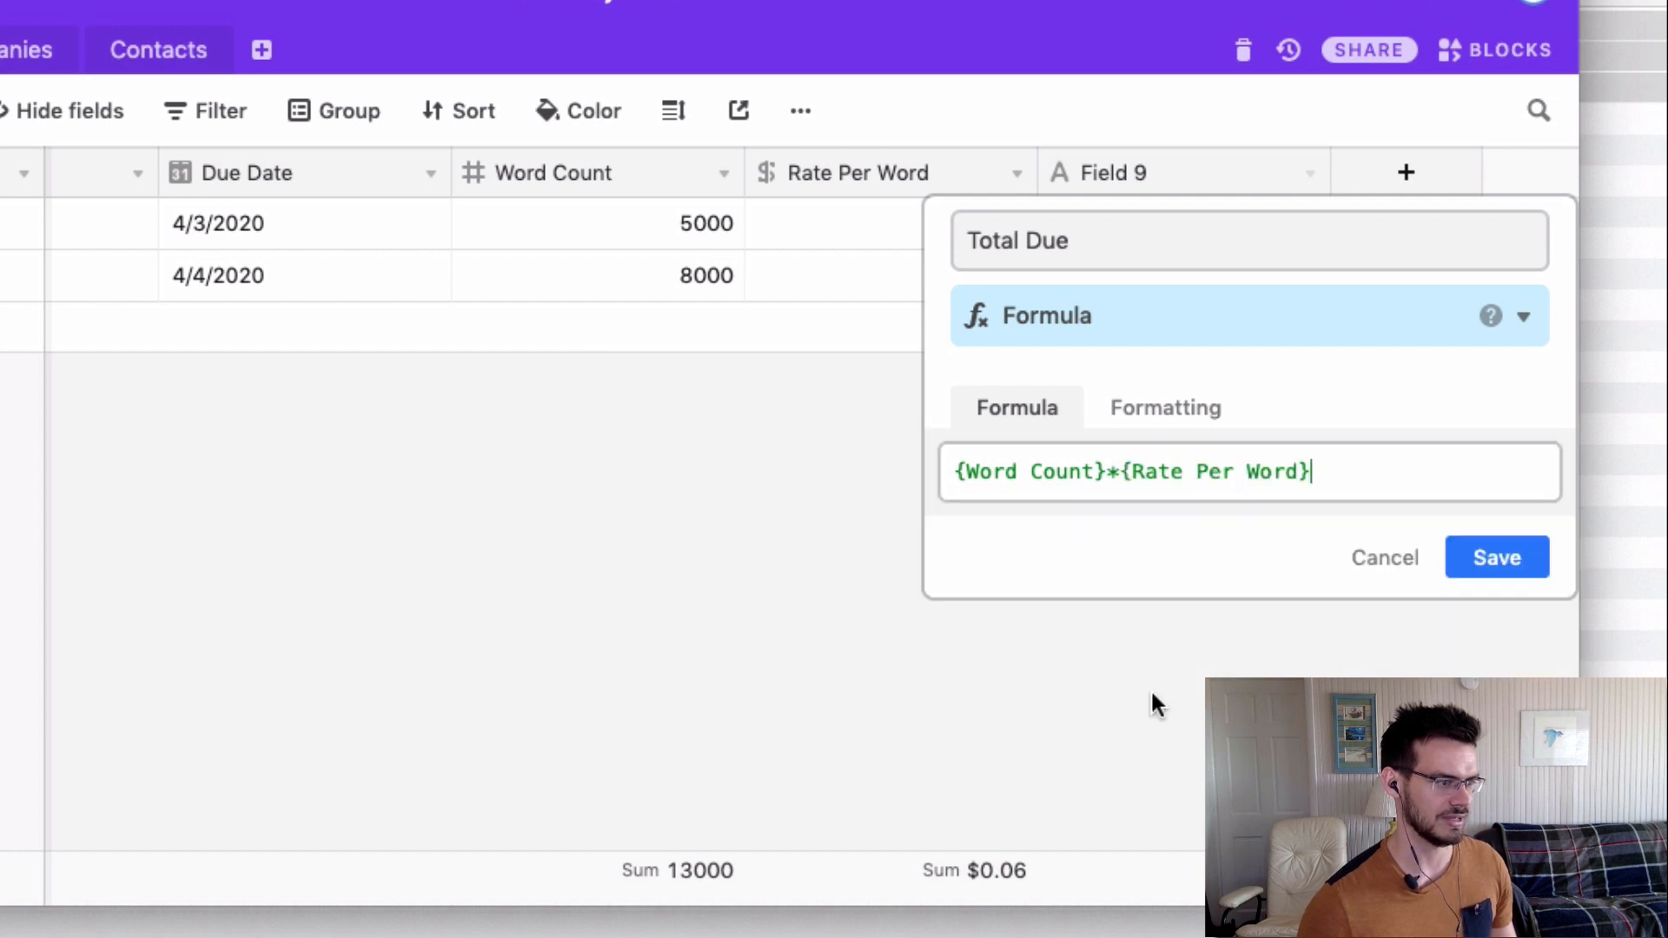
click(1497, 559)
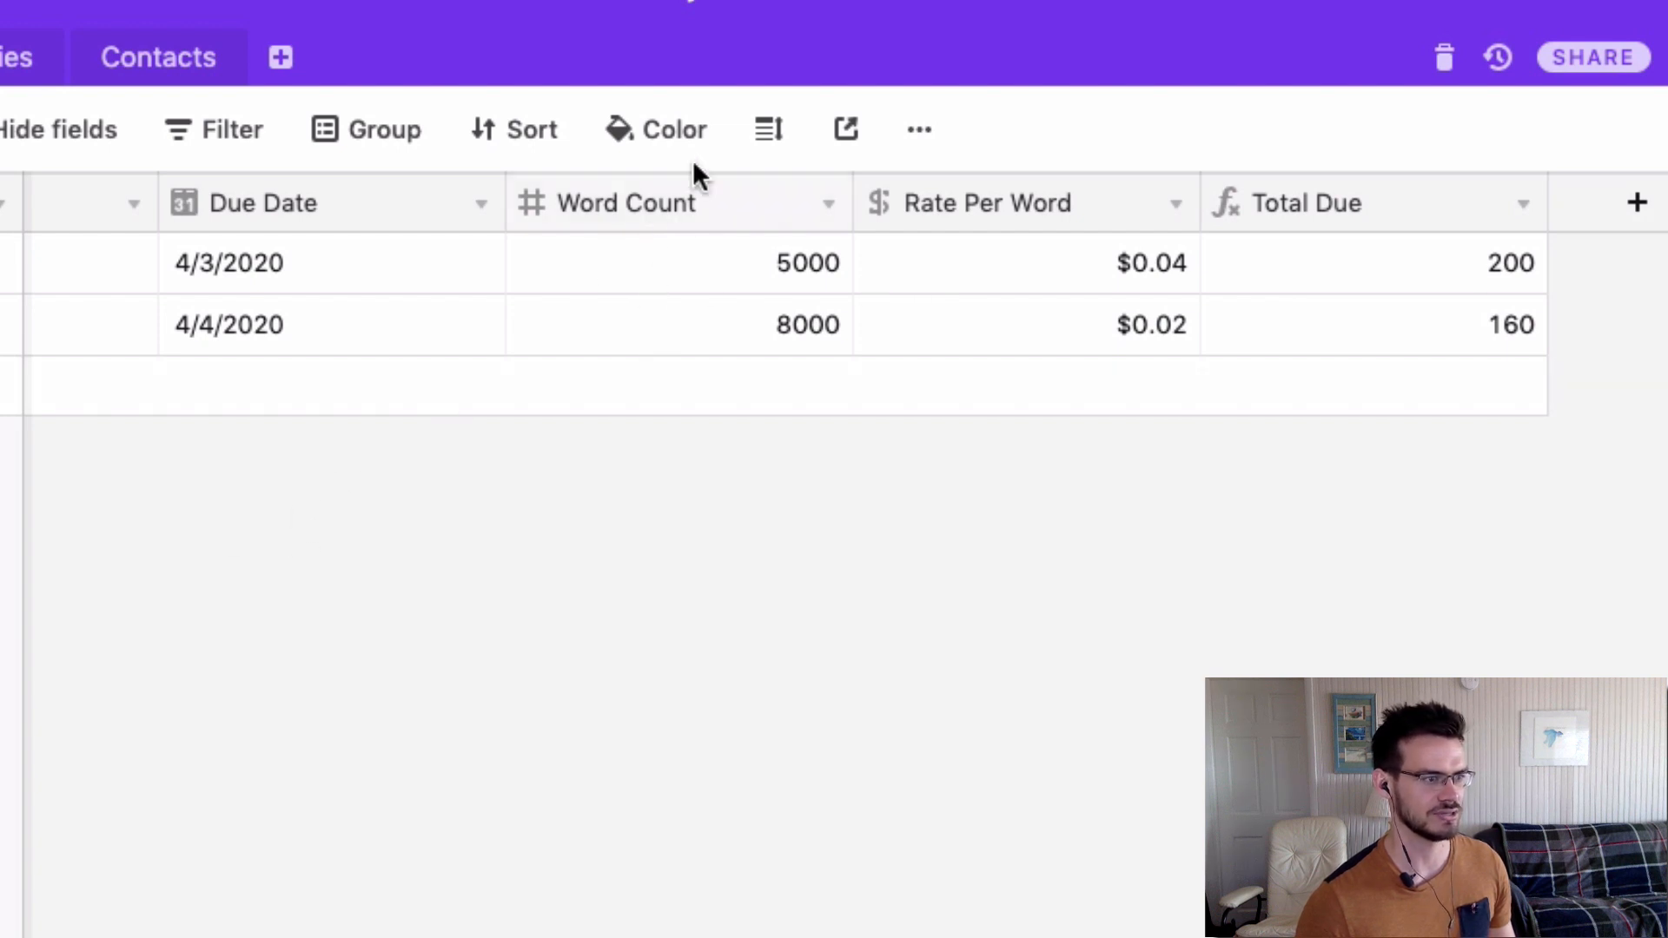
Format the Total Due field as Currency with $1.00 precision and save it.
click(1522, 205)
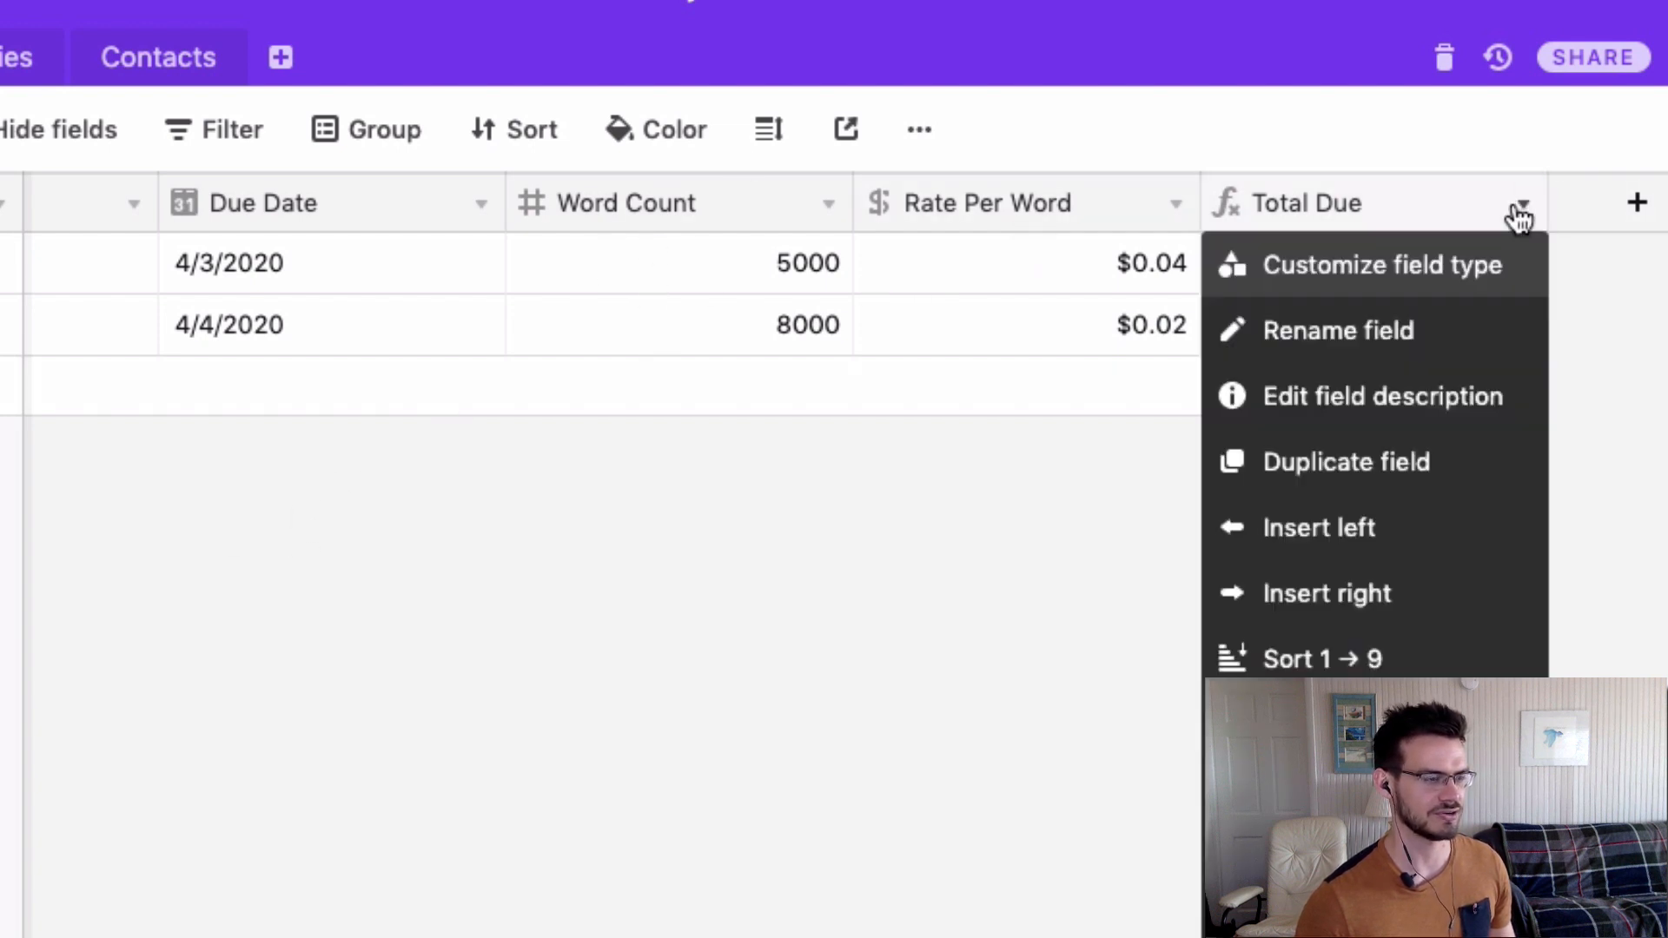
click(1643, 349)
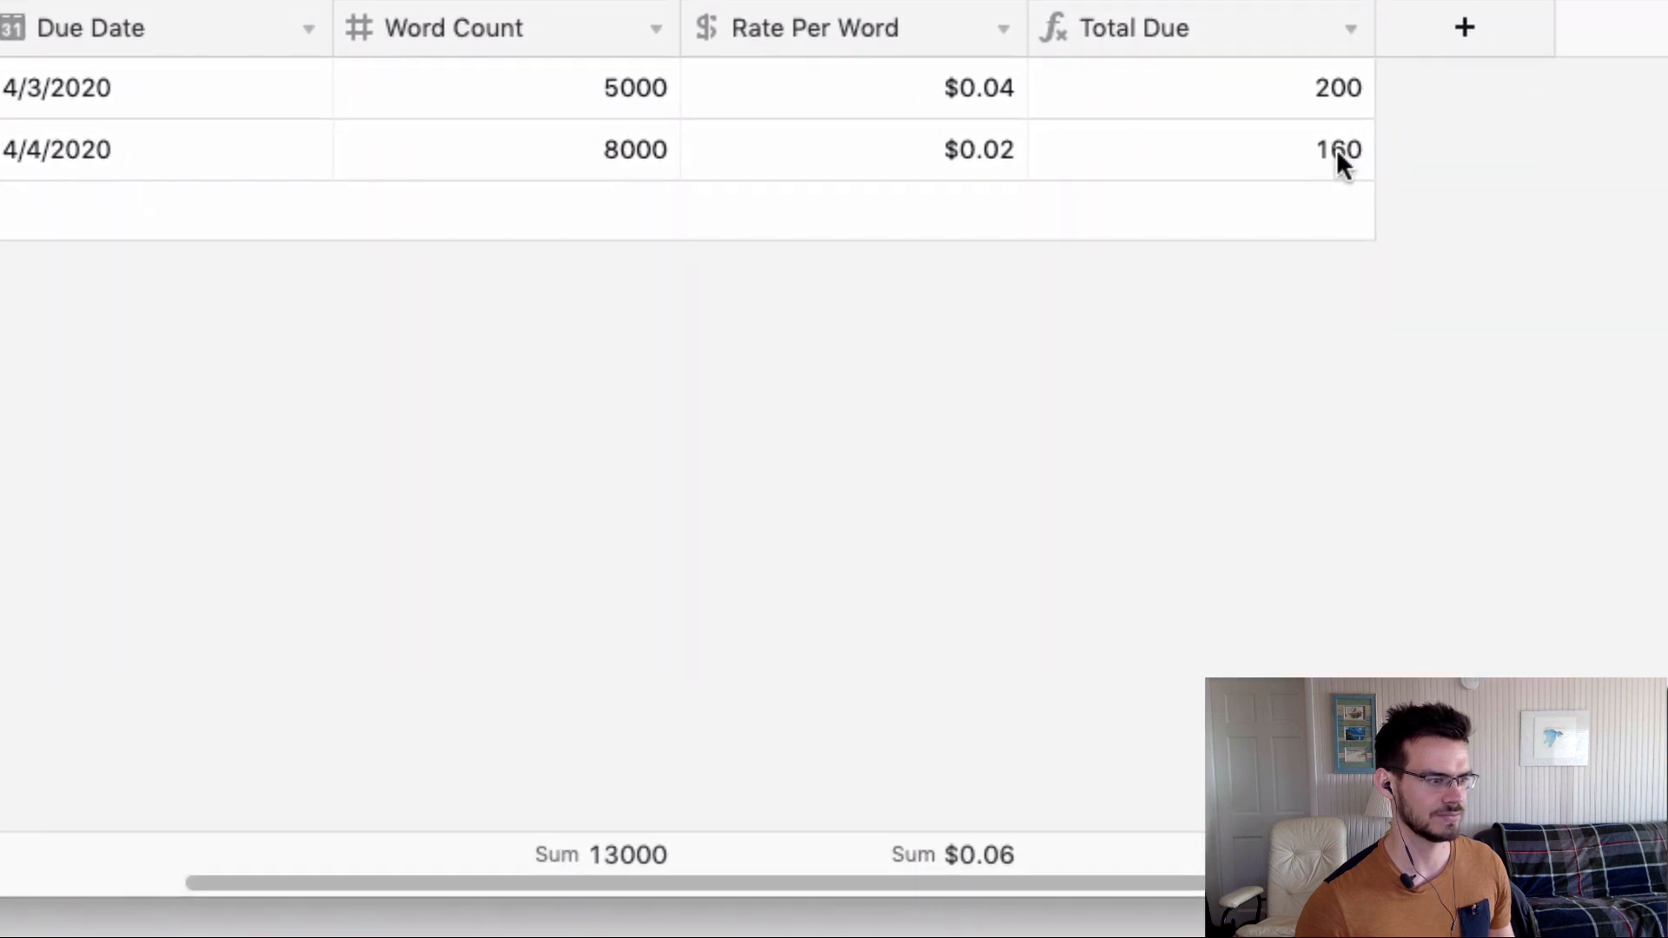
click(1348, 29)
click(1266, 80)
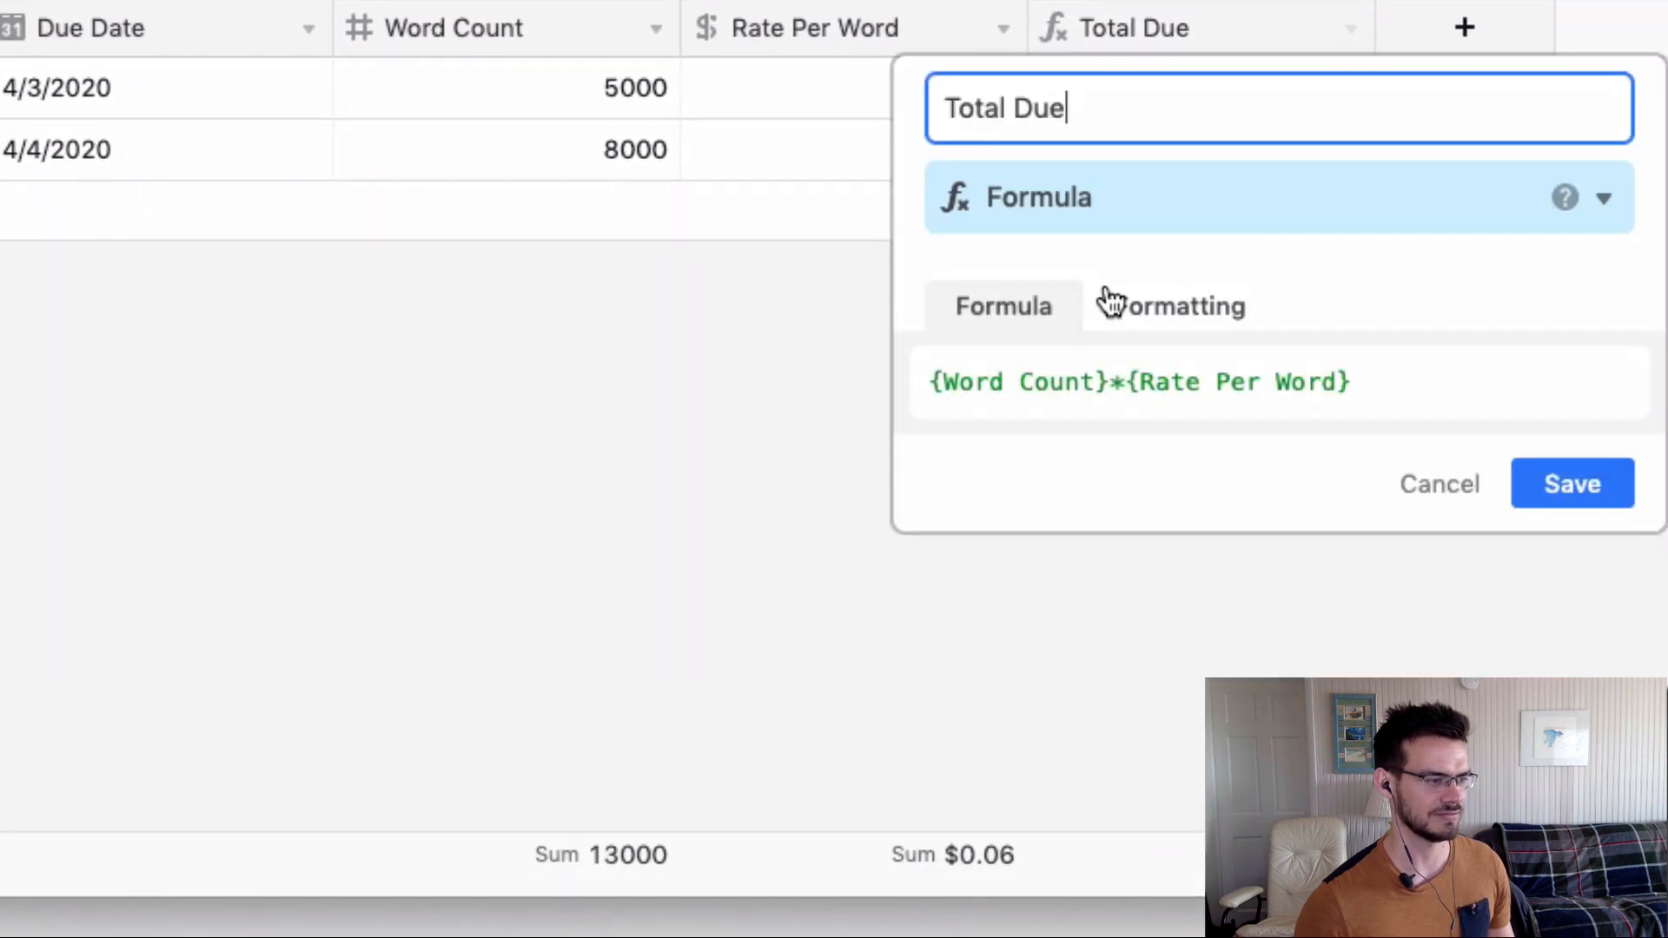
click(1119, 320)
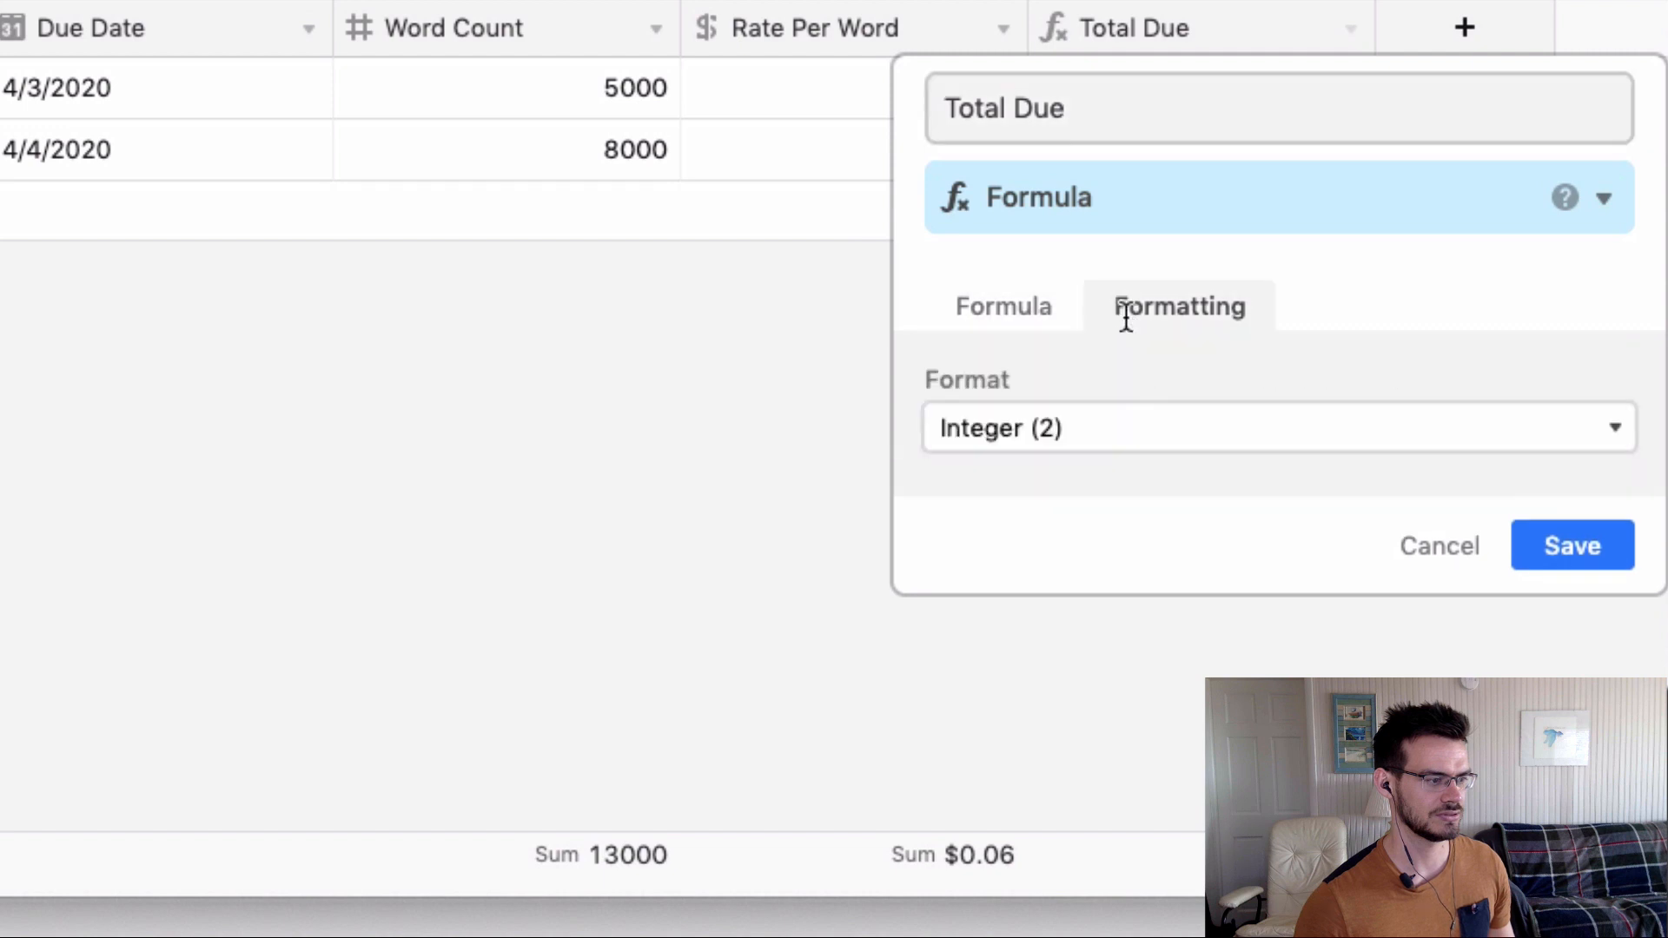
click(1013, 443)
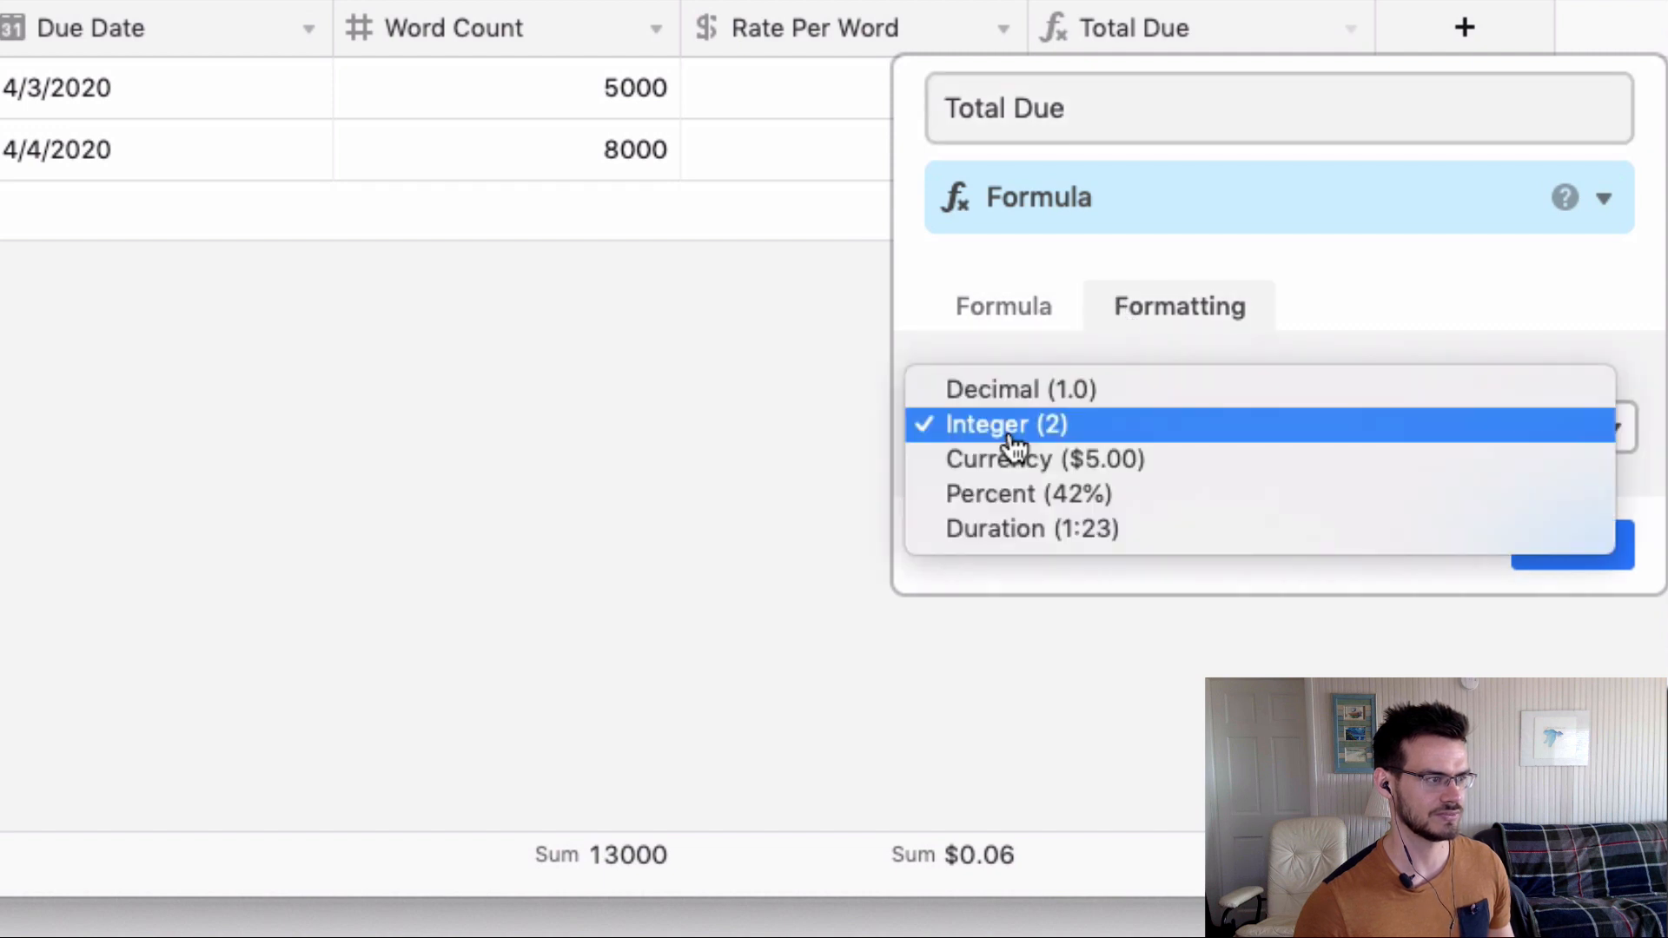
click(1121, 457)
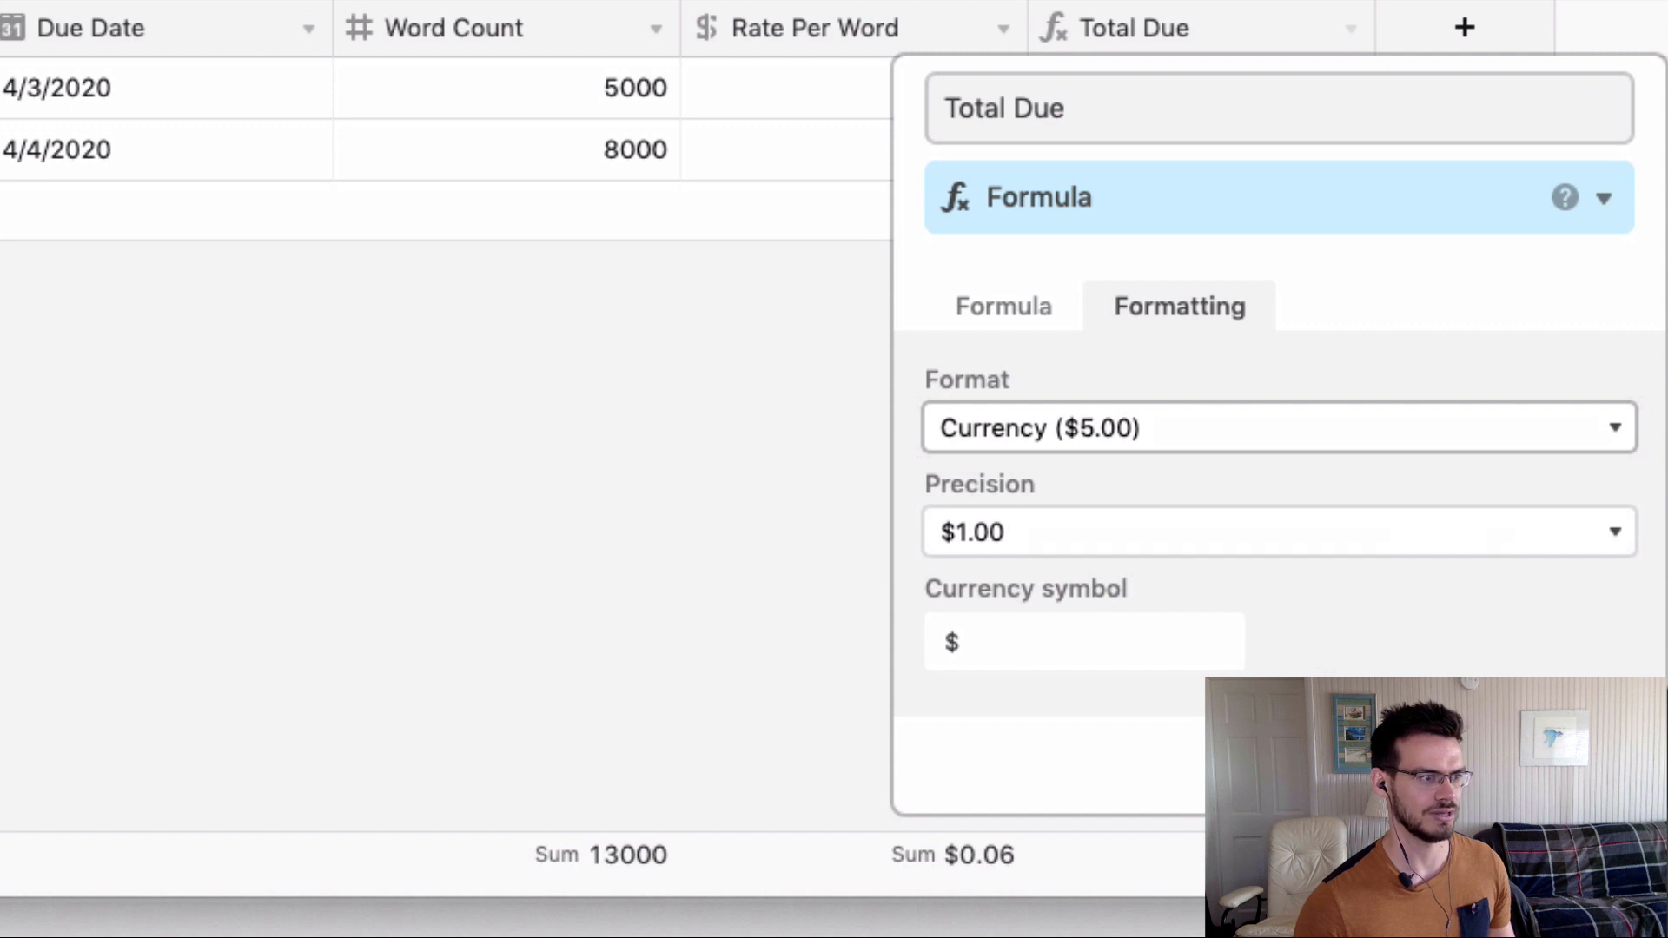
click(1577, 766)
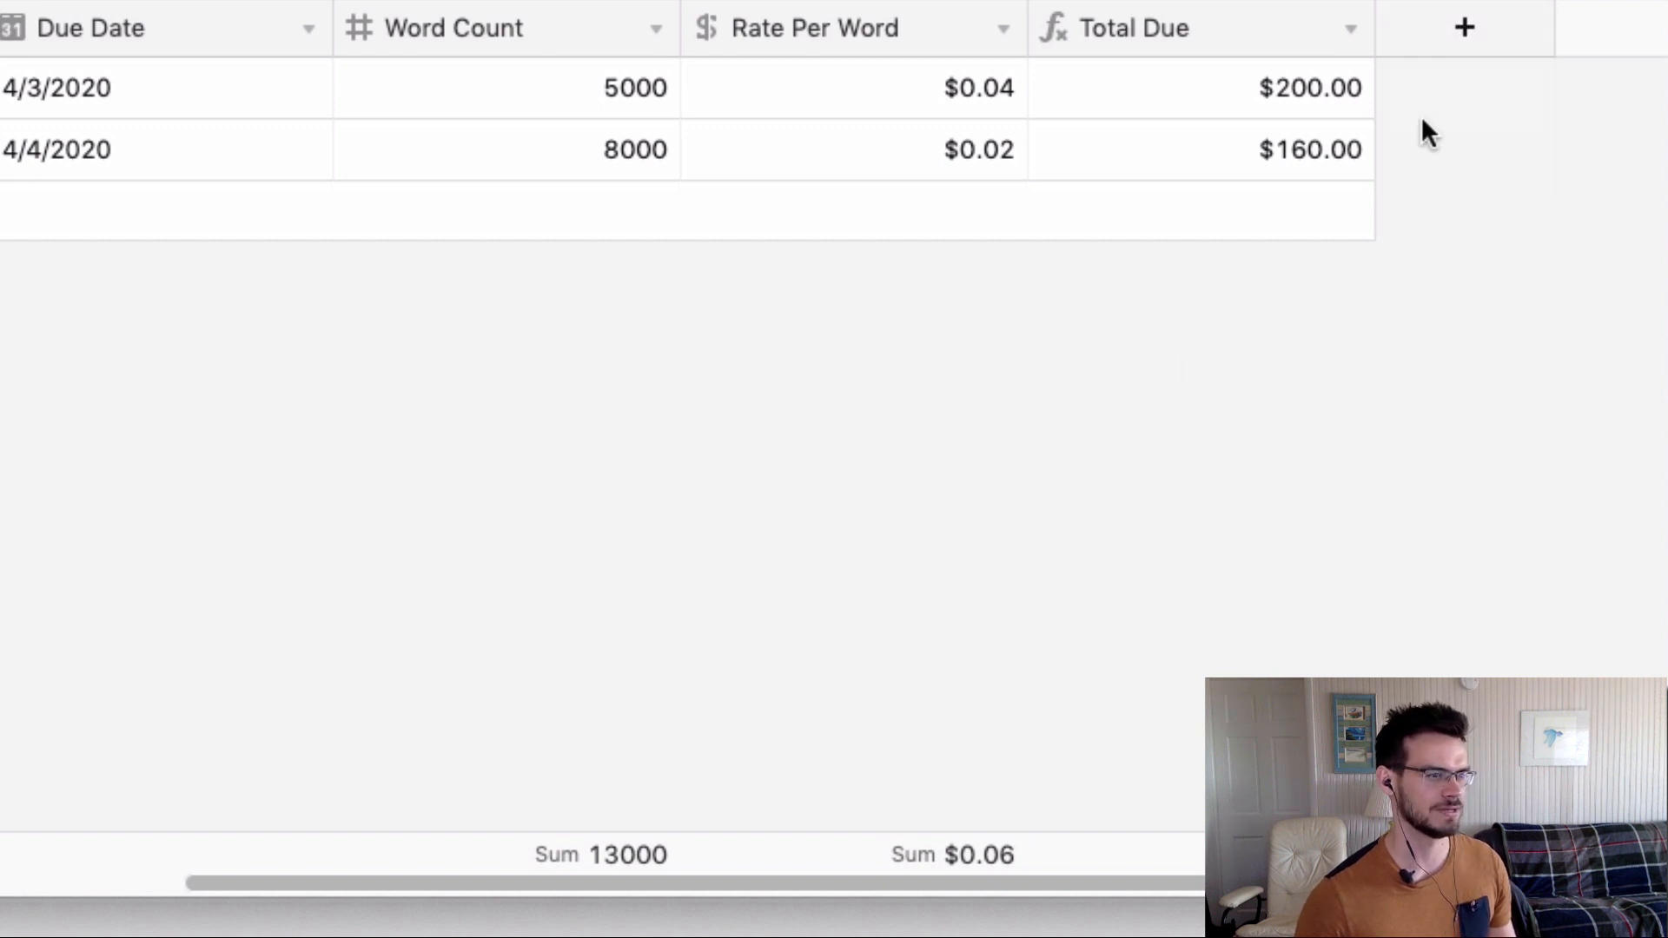
Add a new field named Status with the Single select type.
click(1429, 30)
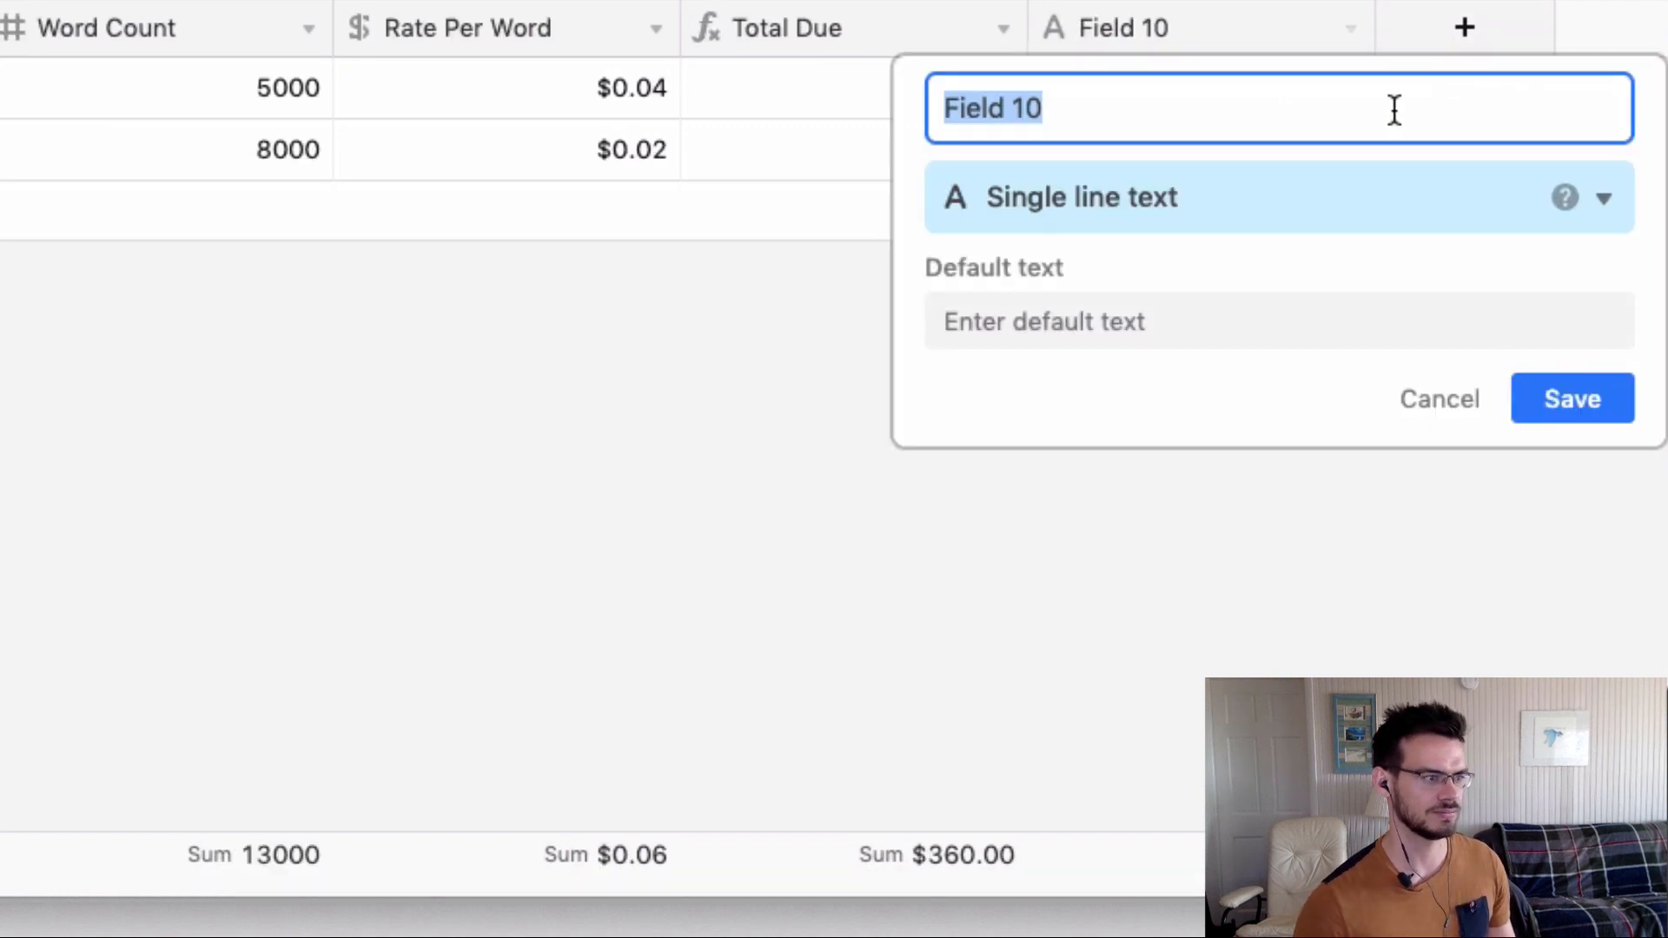
text(Status)
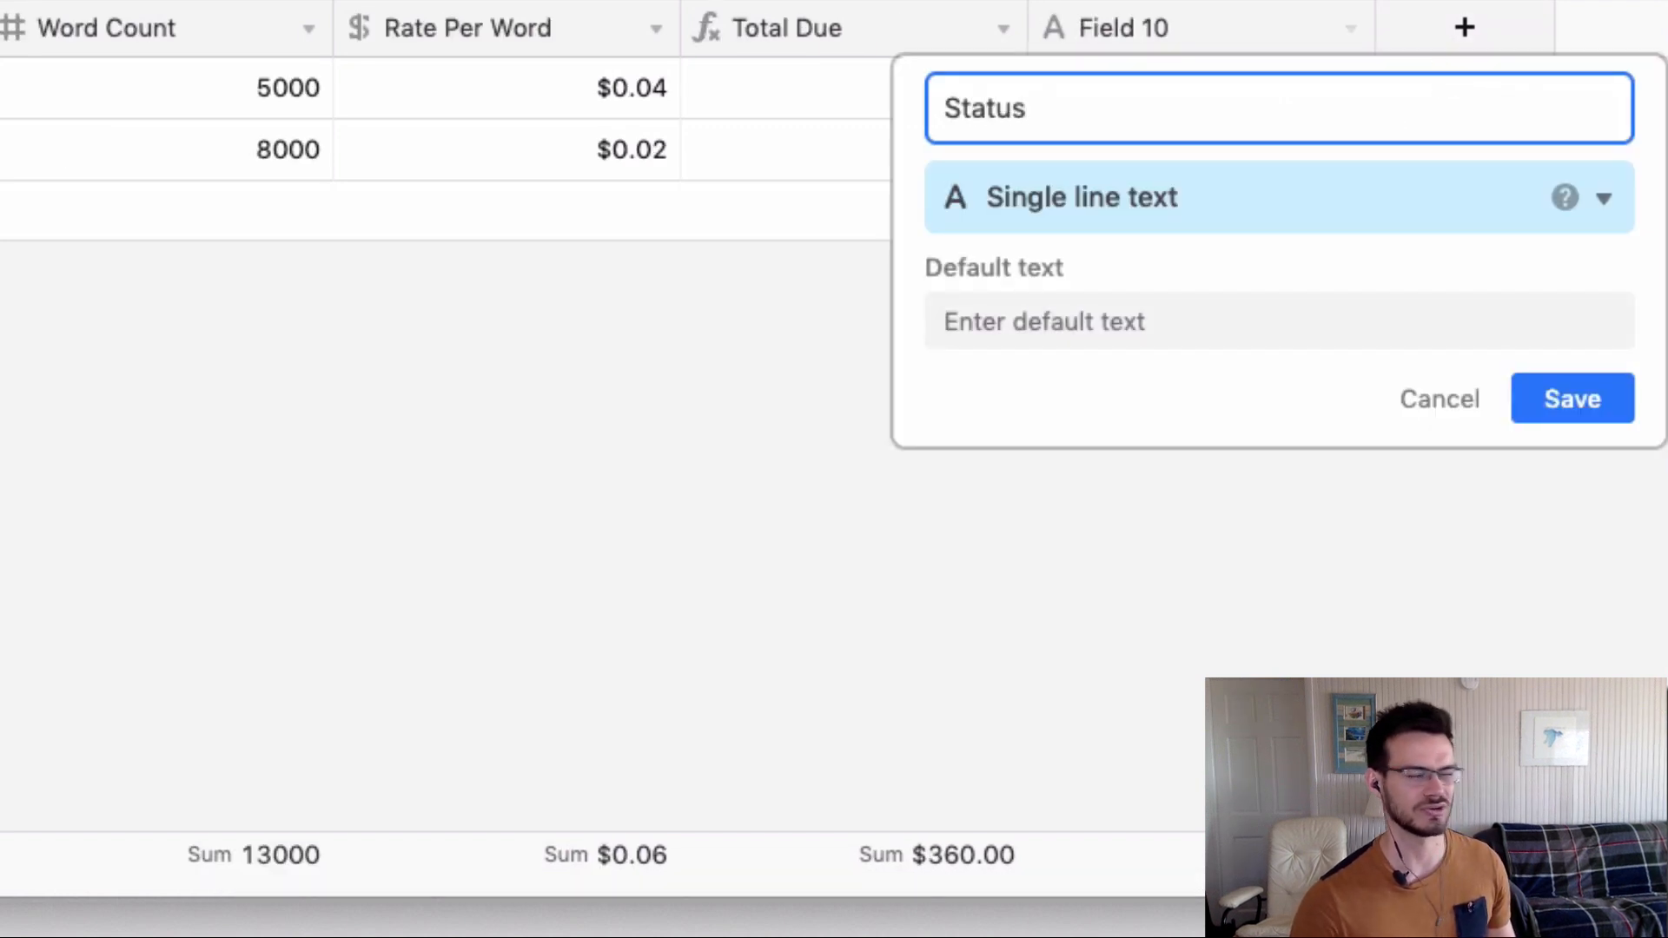
click(1213, 203)
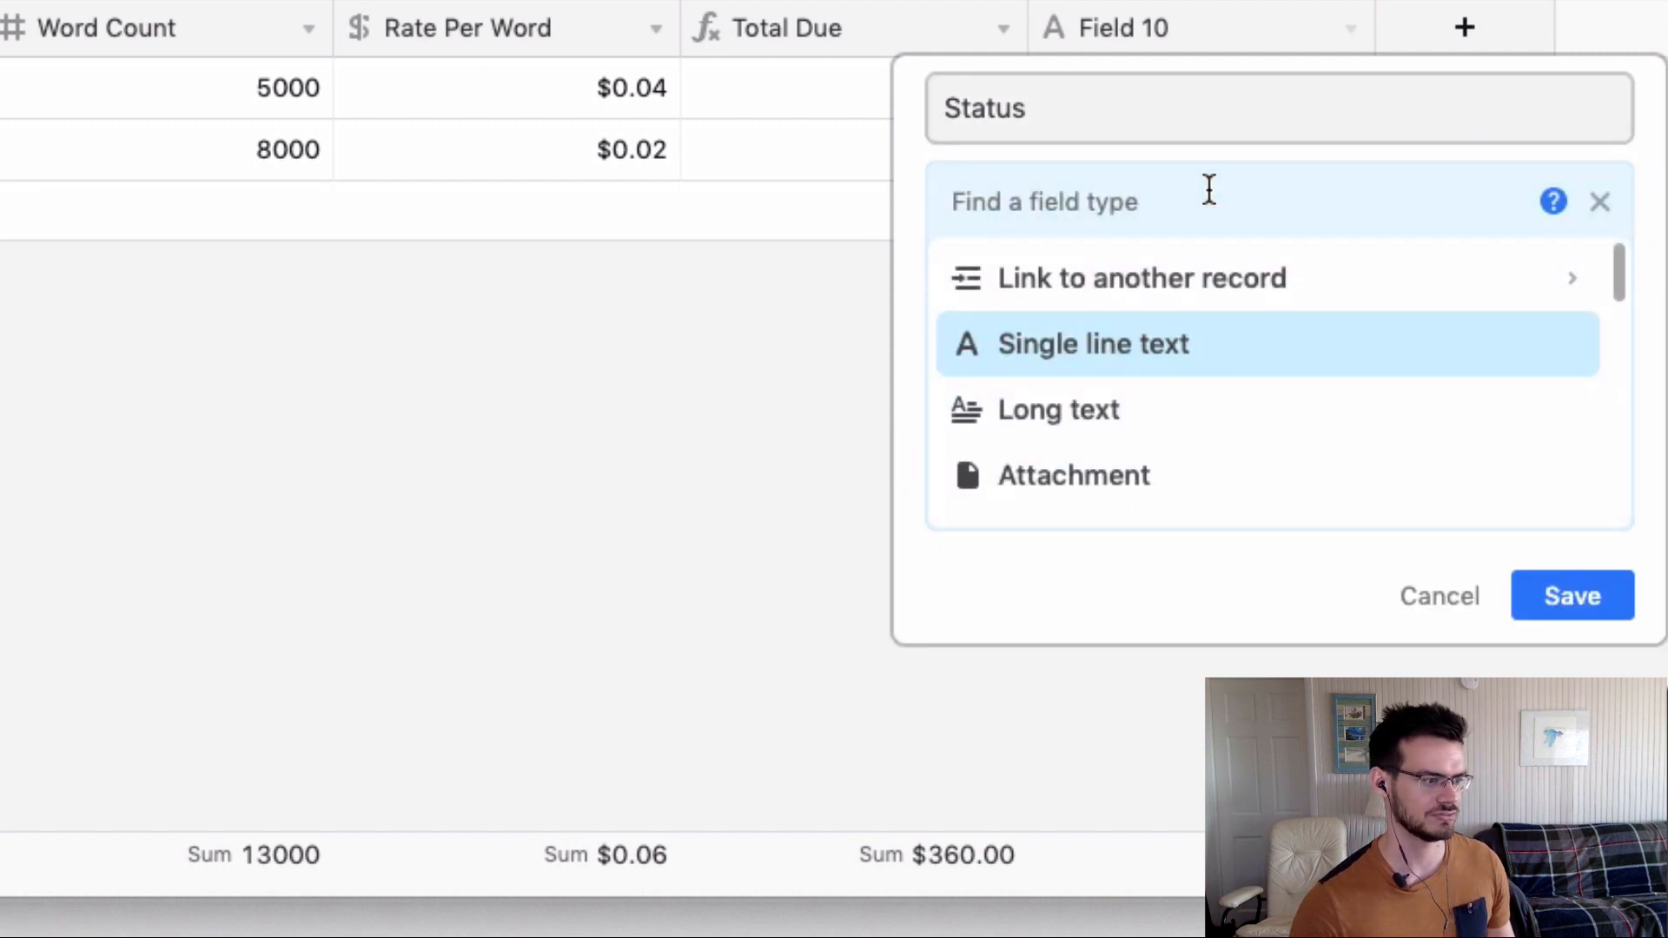
scroll(1176, 357, down, 3)
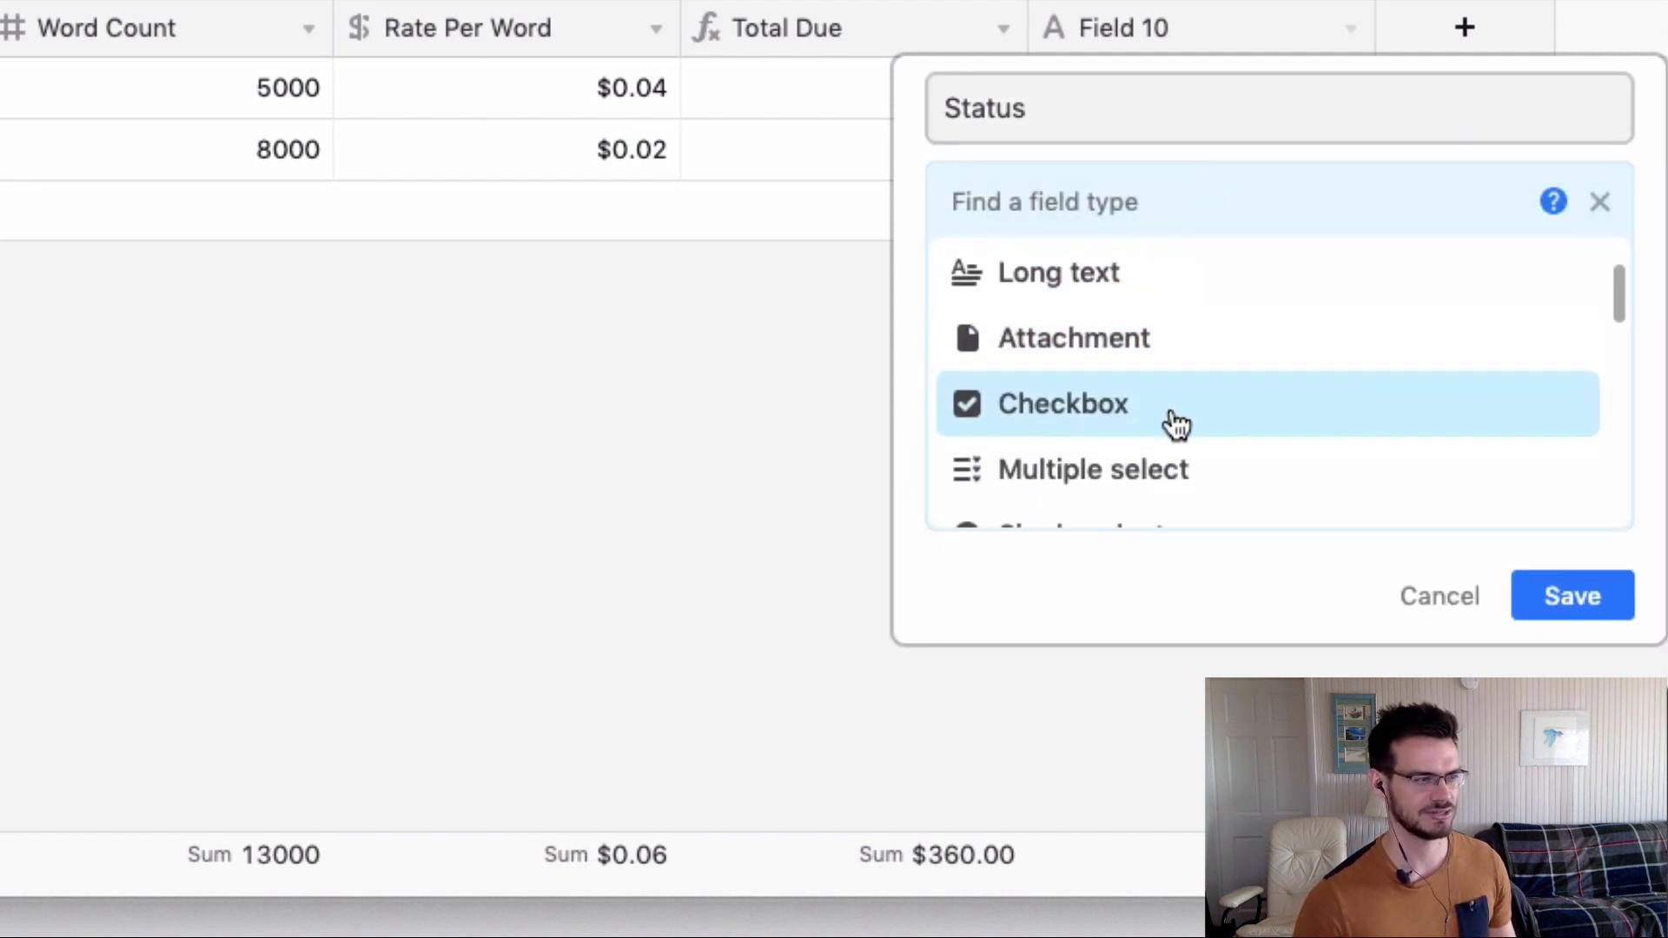
scroll(1170, 431, down, 1)
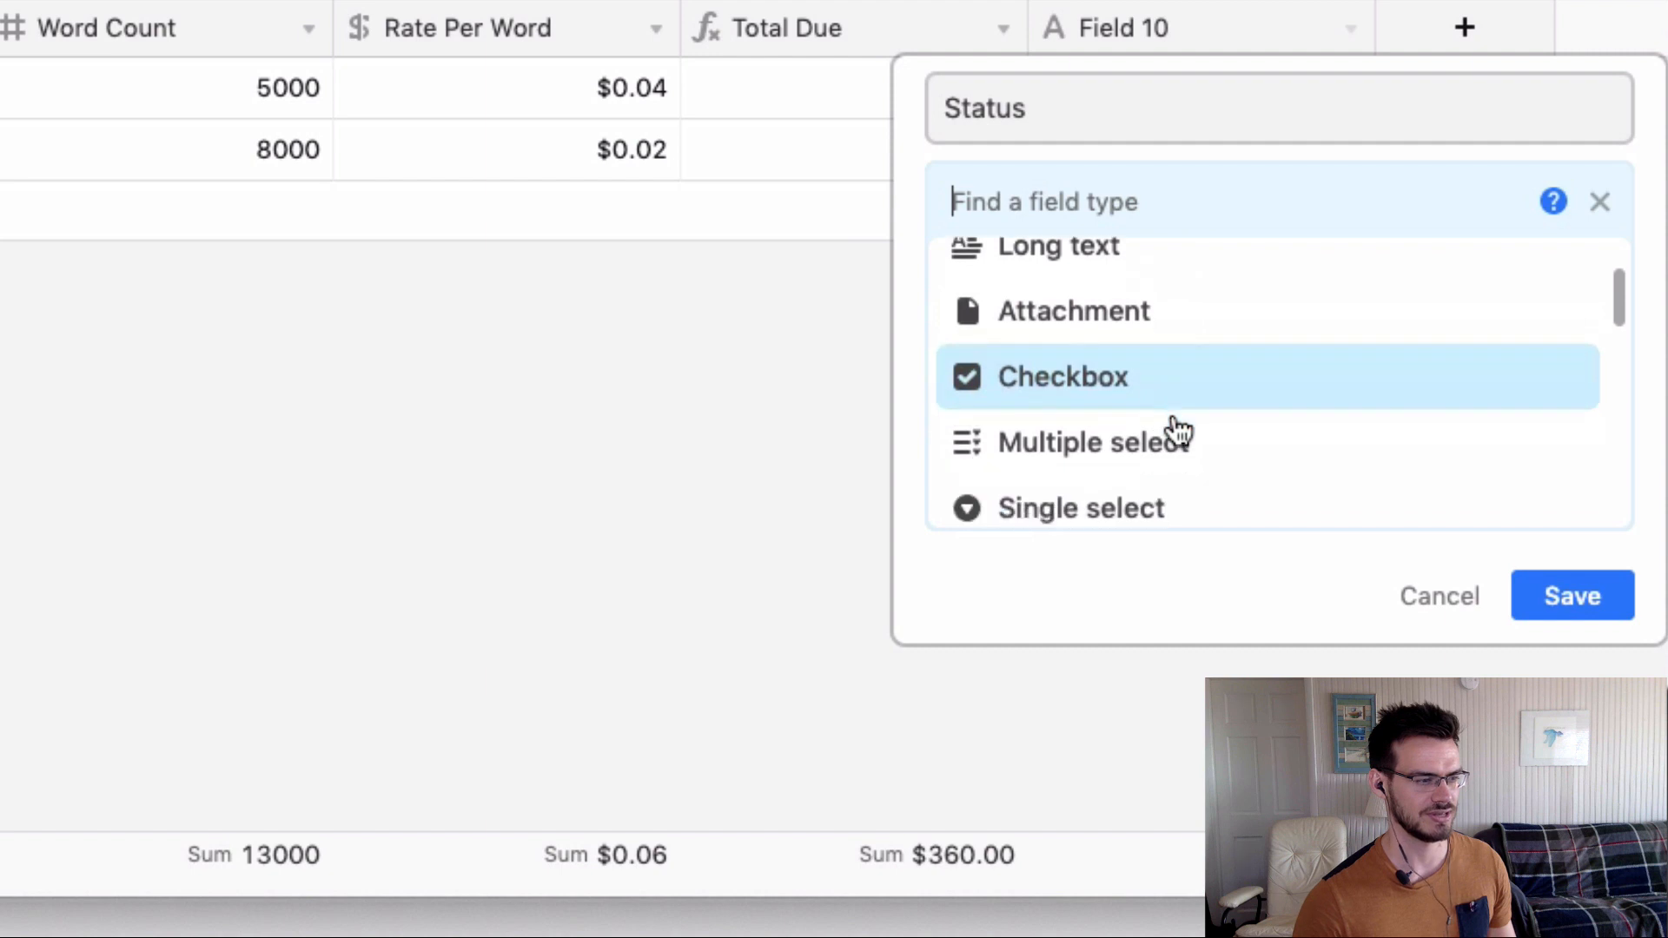
click(1130, 502)
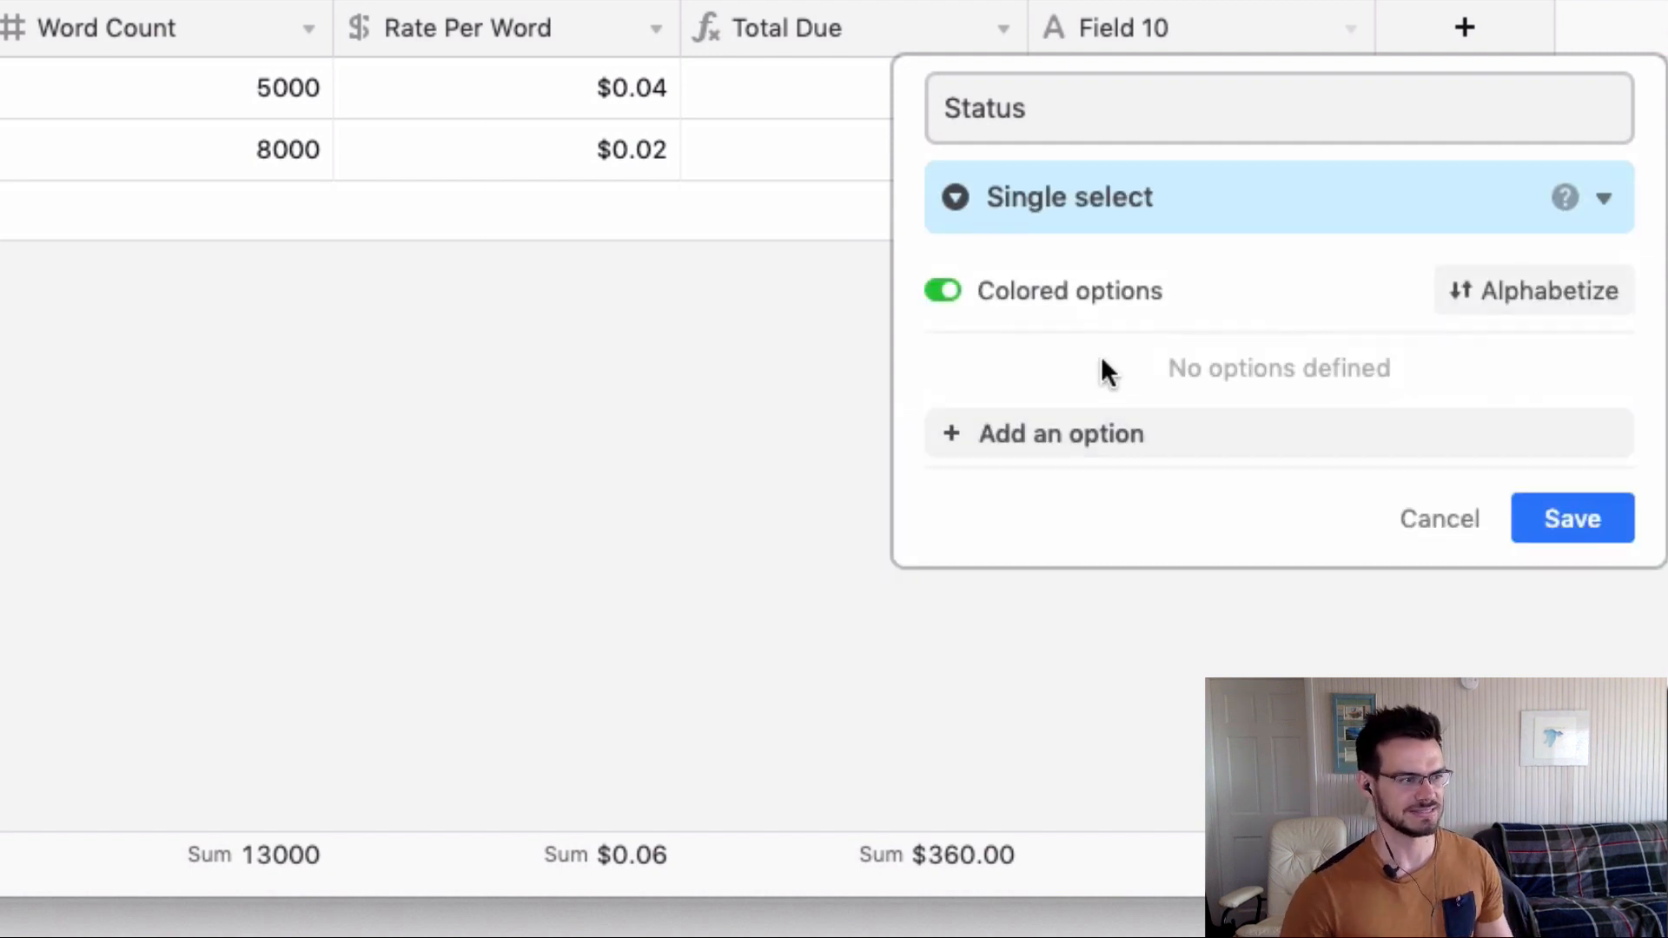
Add the options Pending, In Progress and Complete.
click(997, 441)
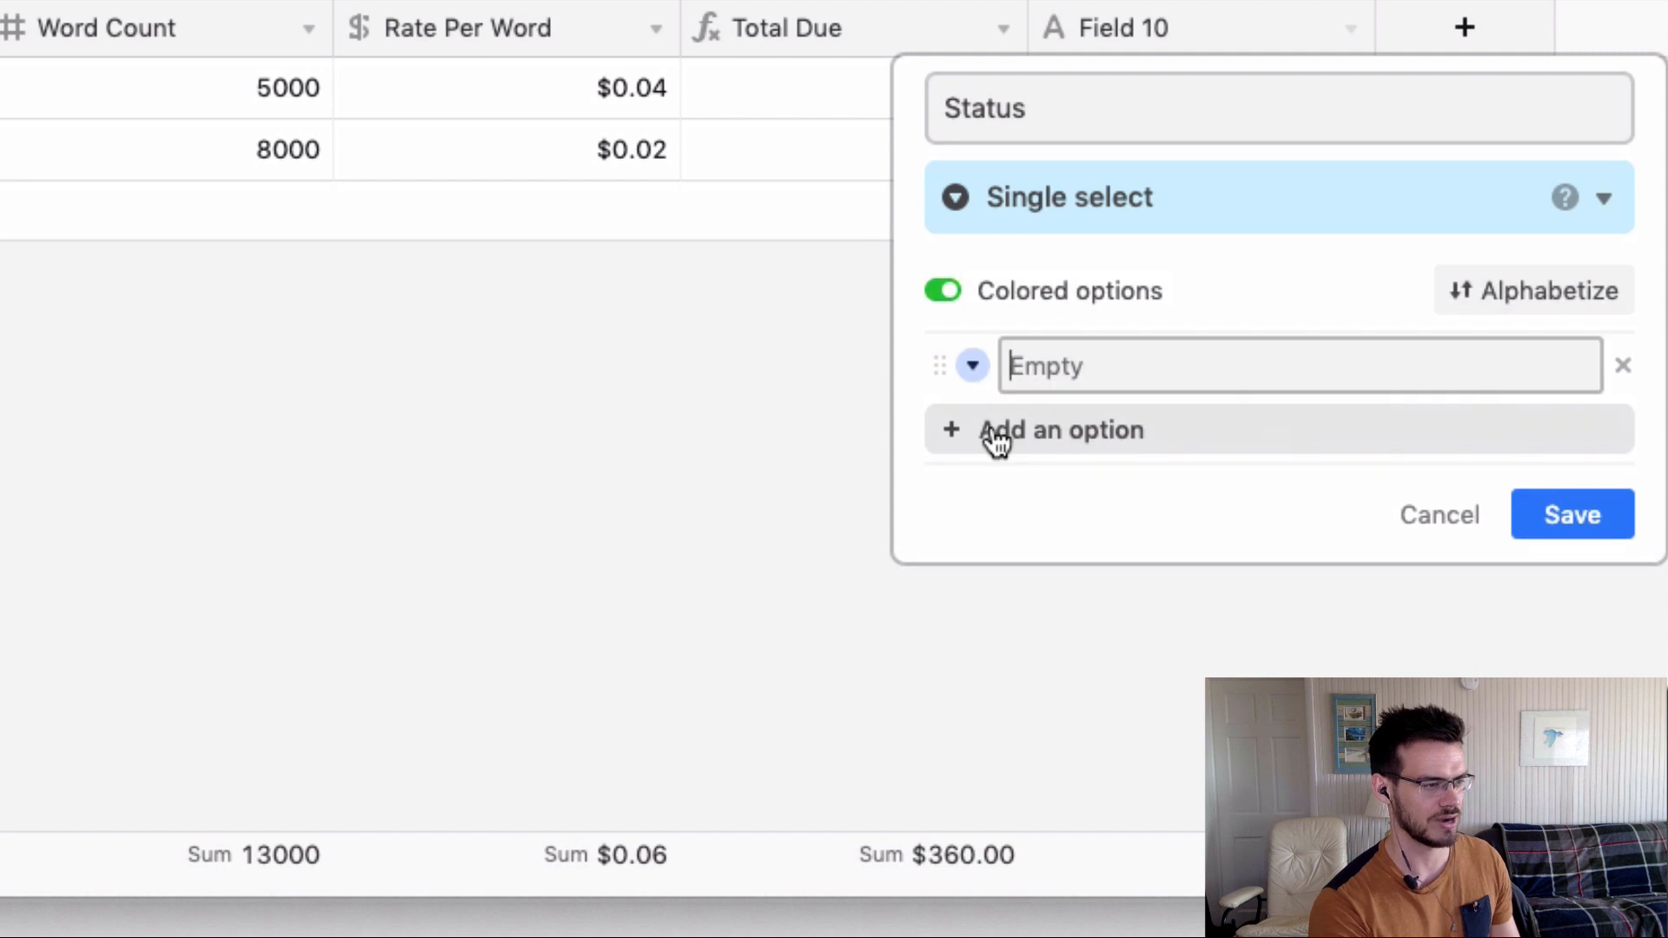
text(Pending)
key(Return)
text(I)
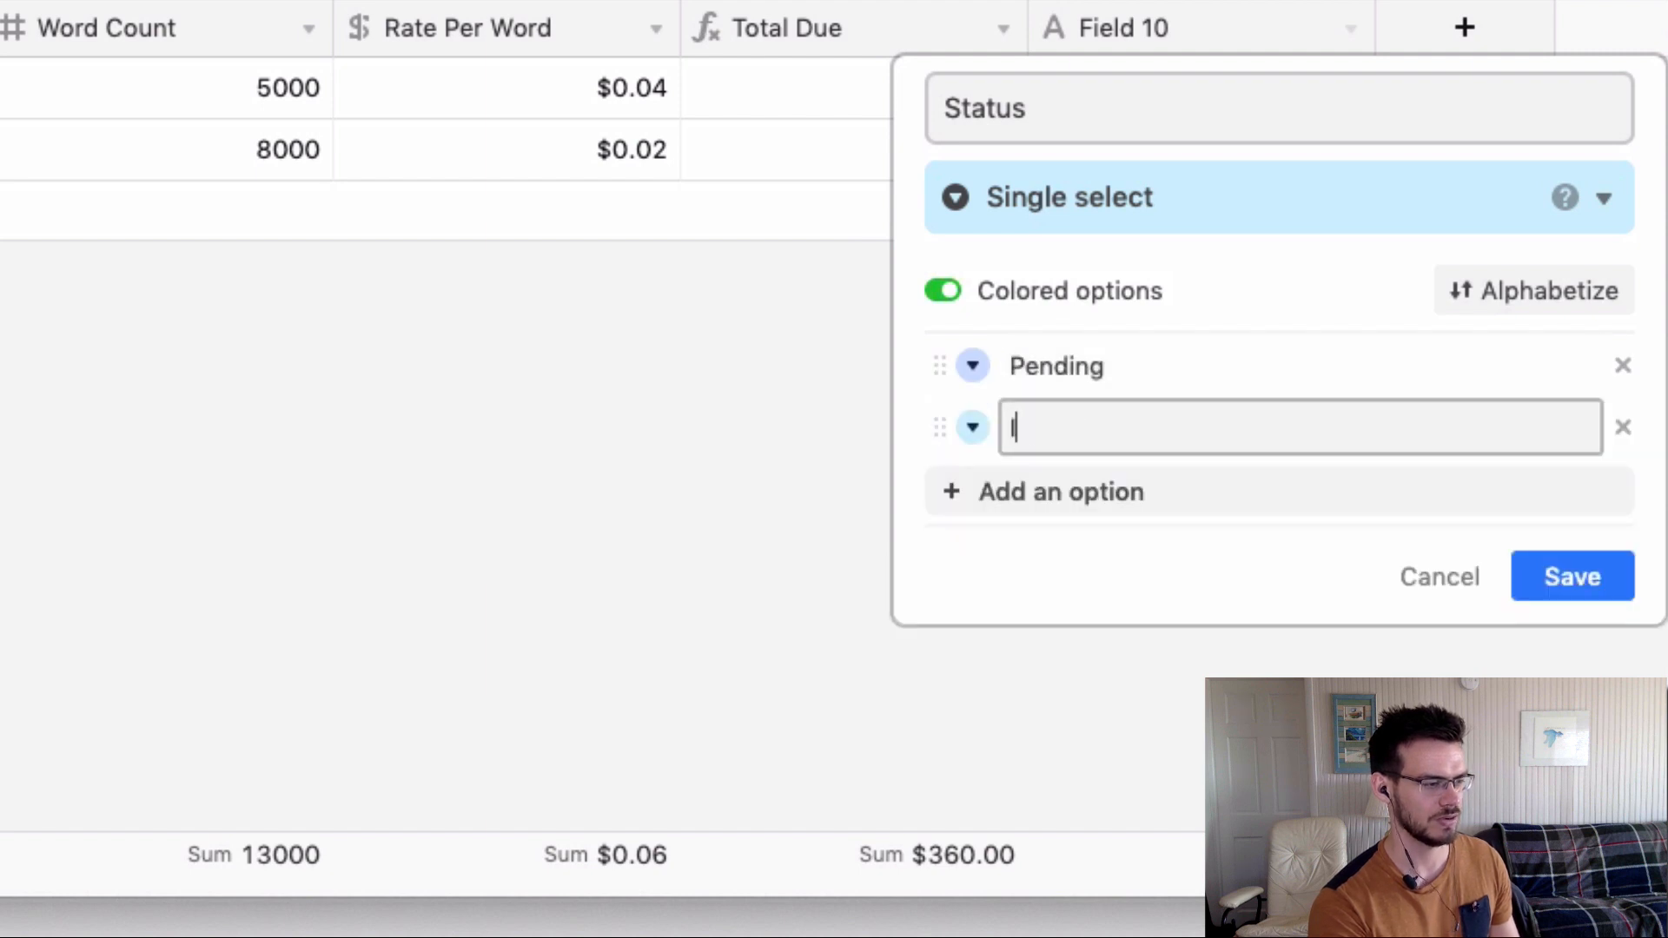
text(n Progress)
key(Return)
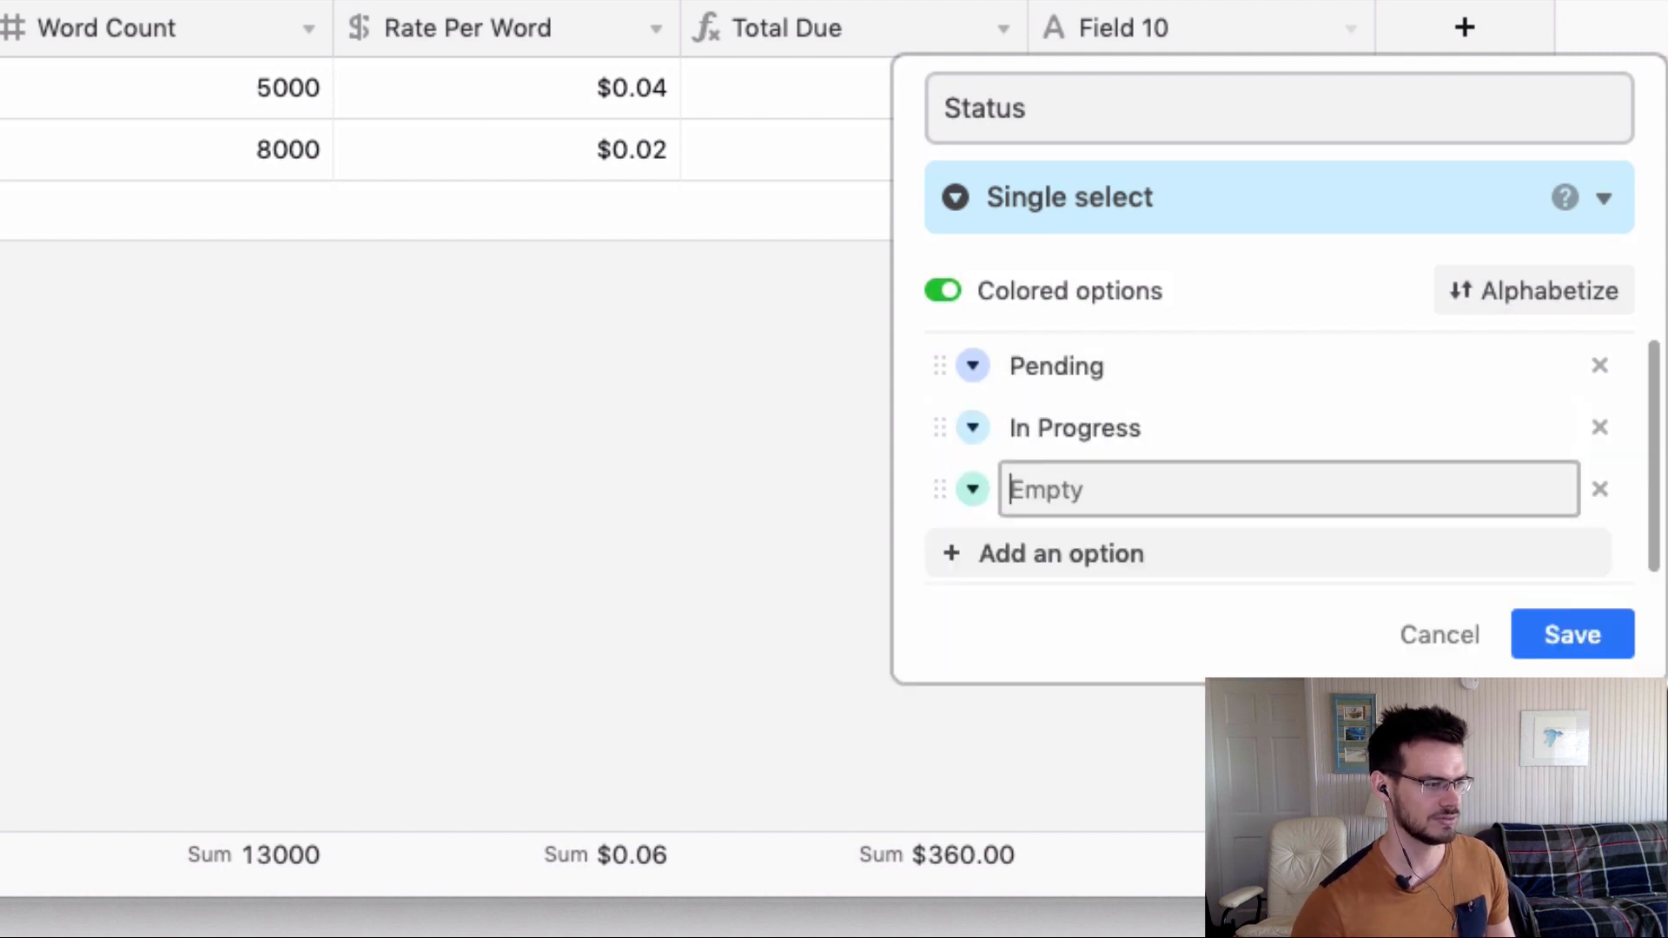
text(Complete)
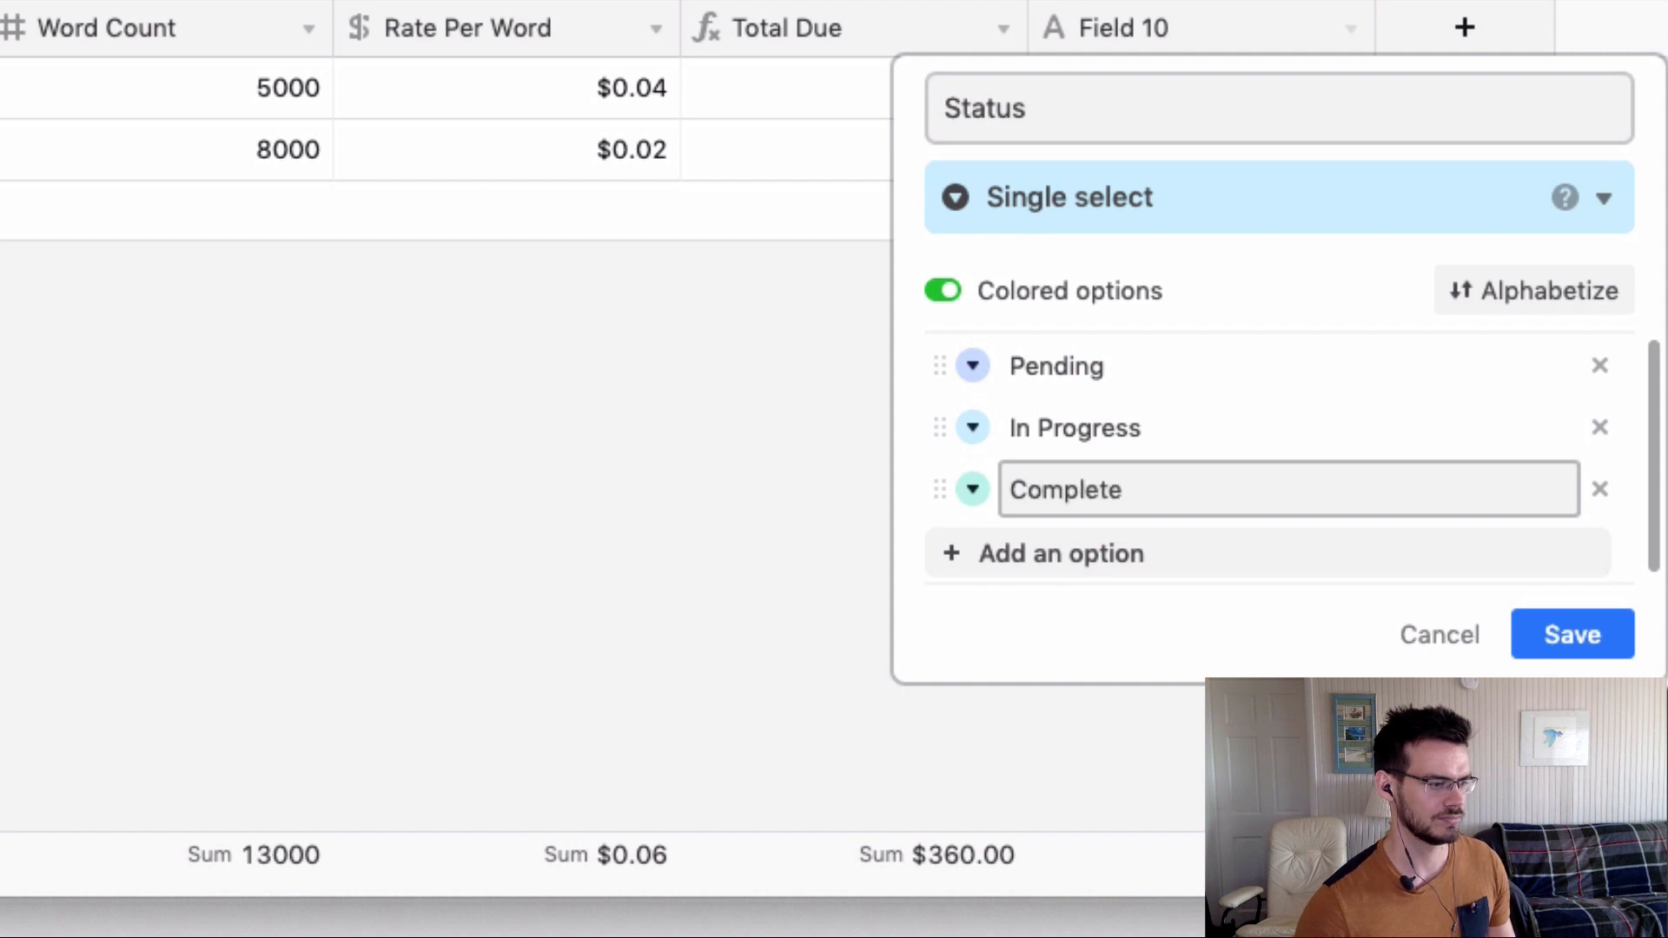
Colour Pending orange, In Progress yellow and Complete green.
click(971, 366)
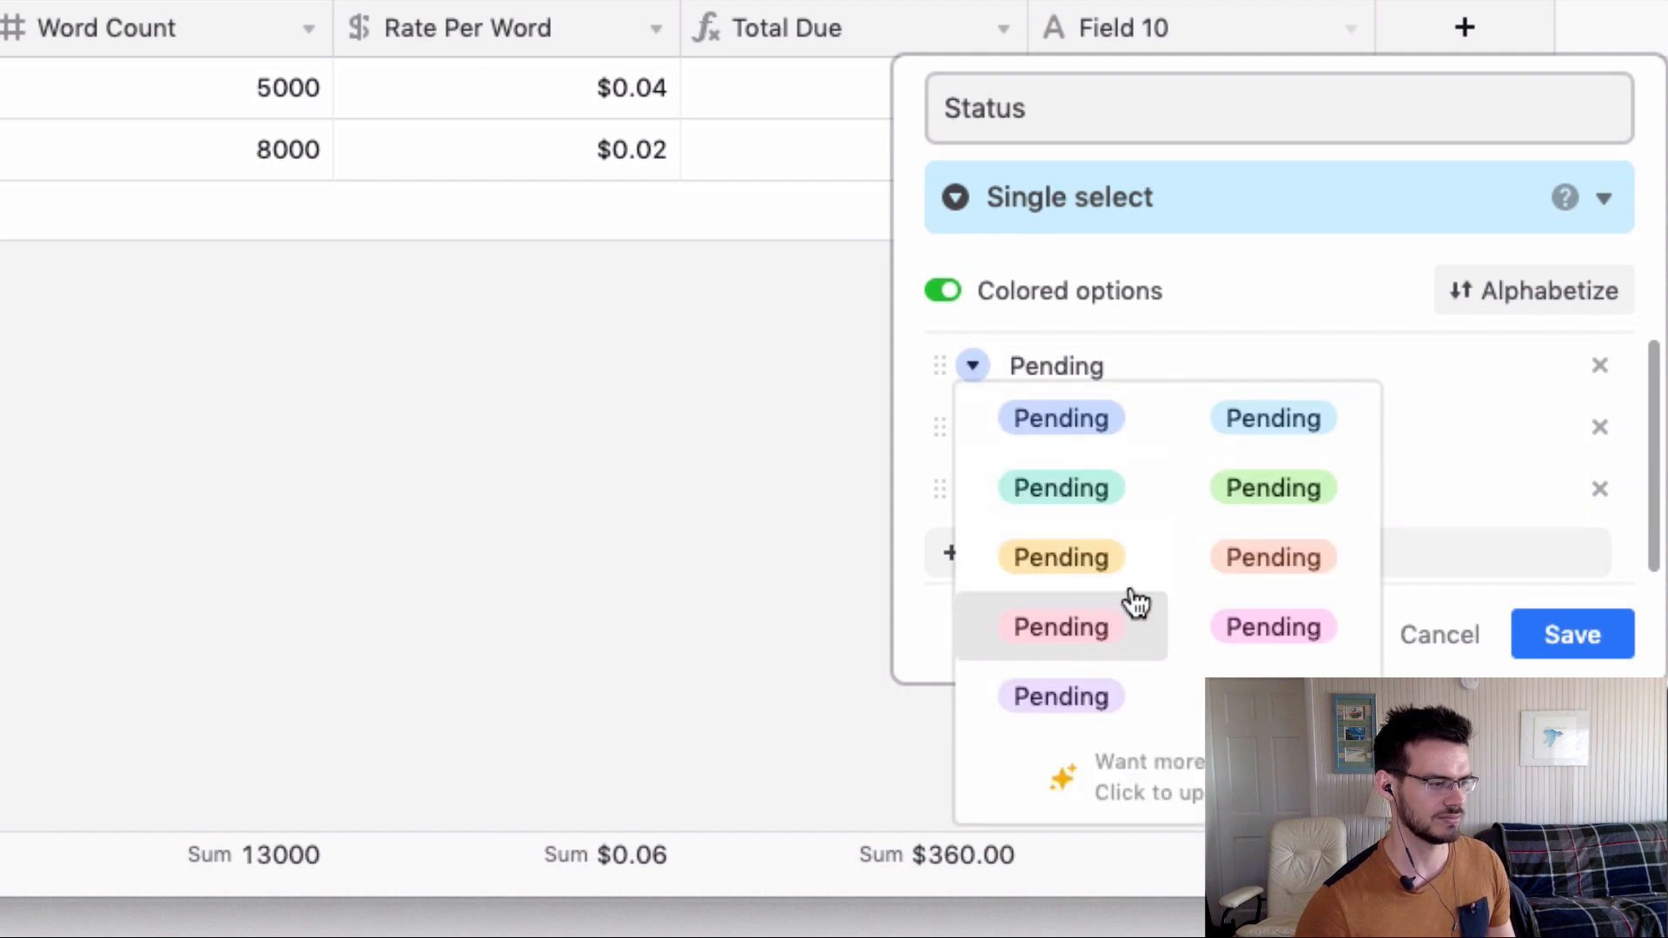
click(1240, 583)
click(971, 428)
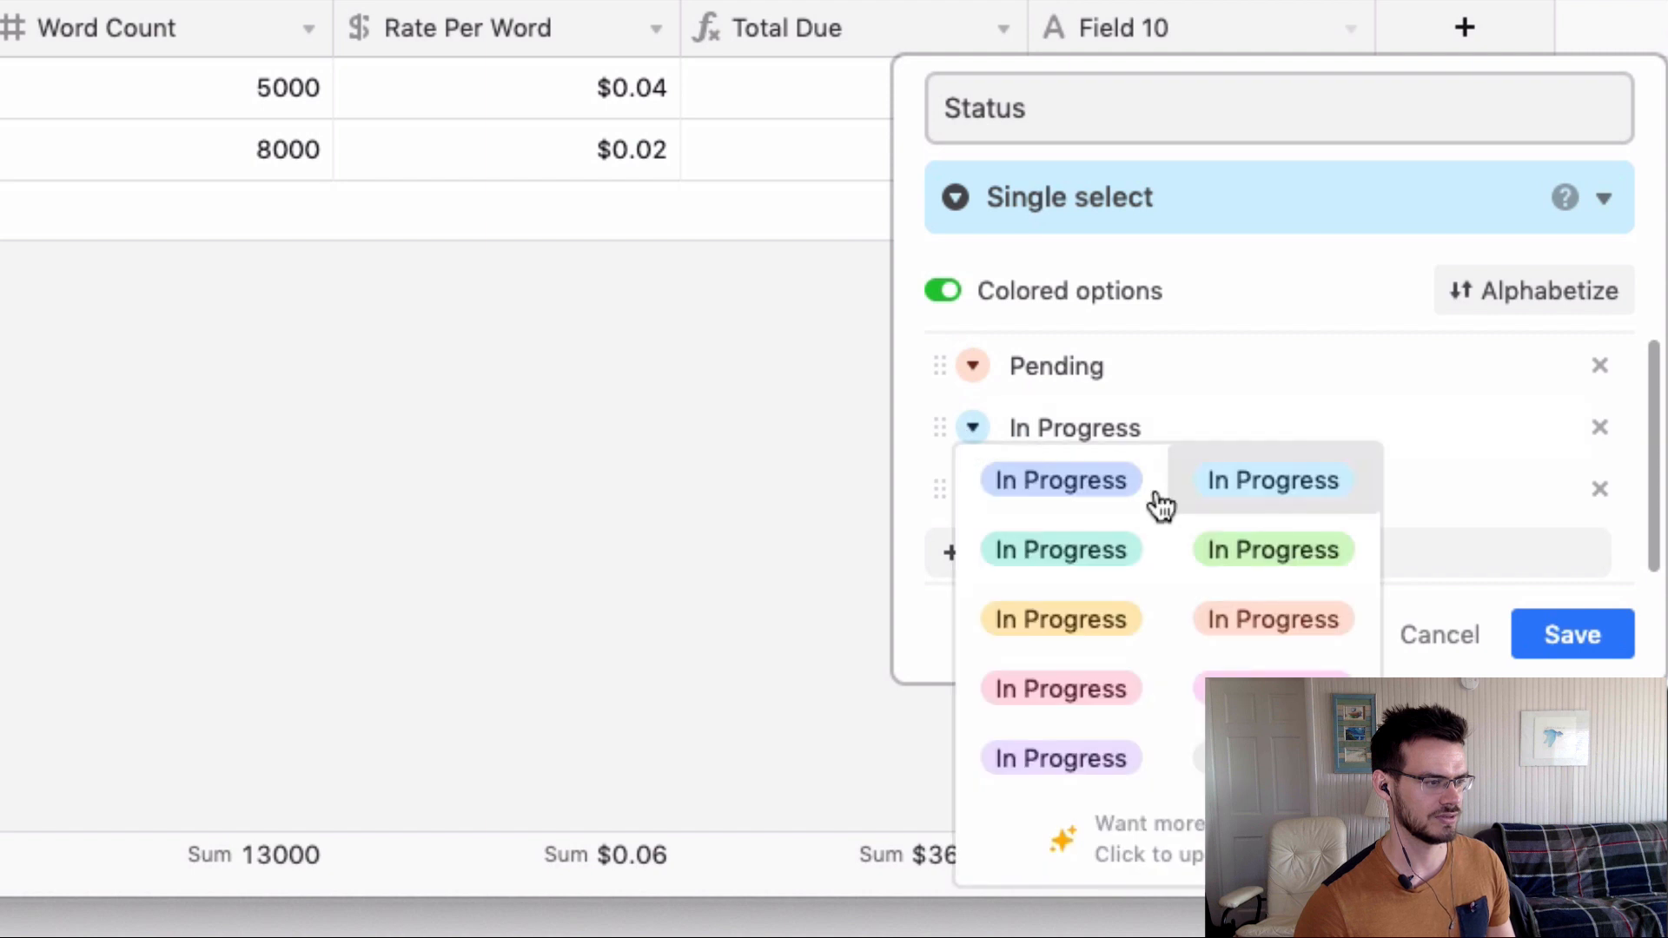
click(1134, 630)
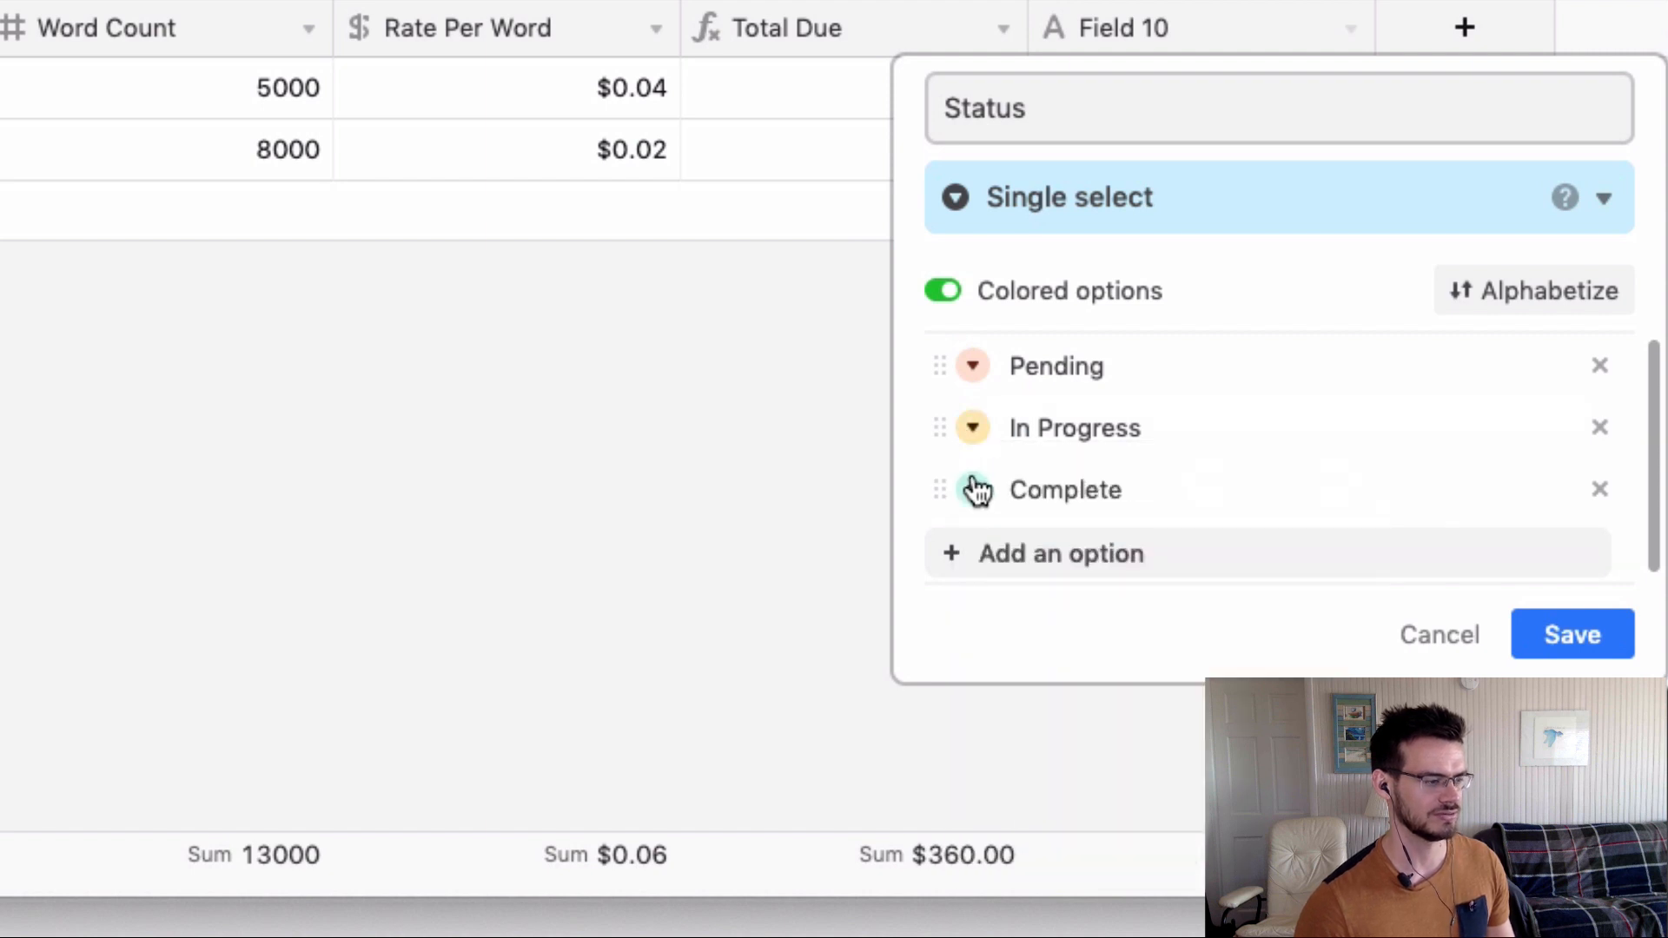
click(972, 488)
click(1274, 136)
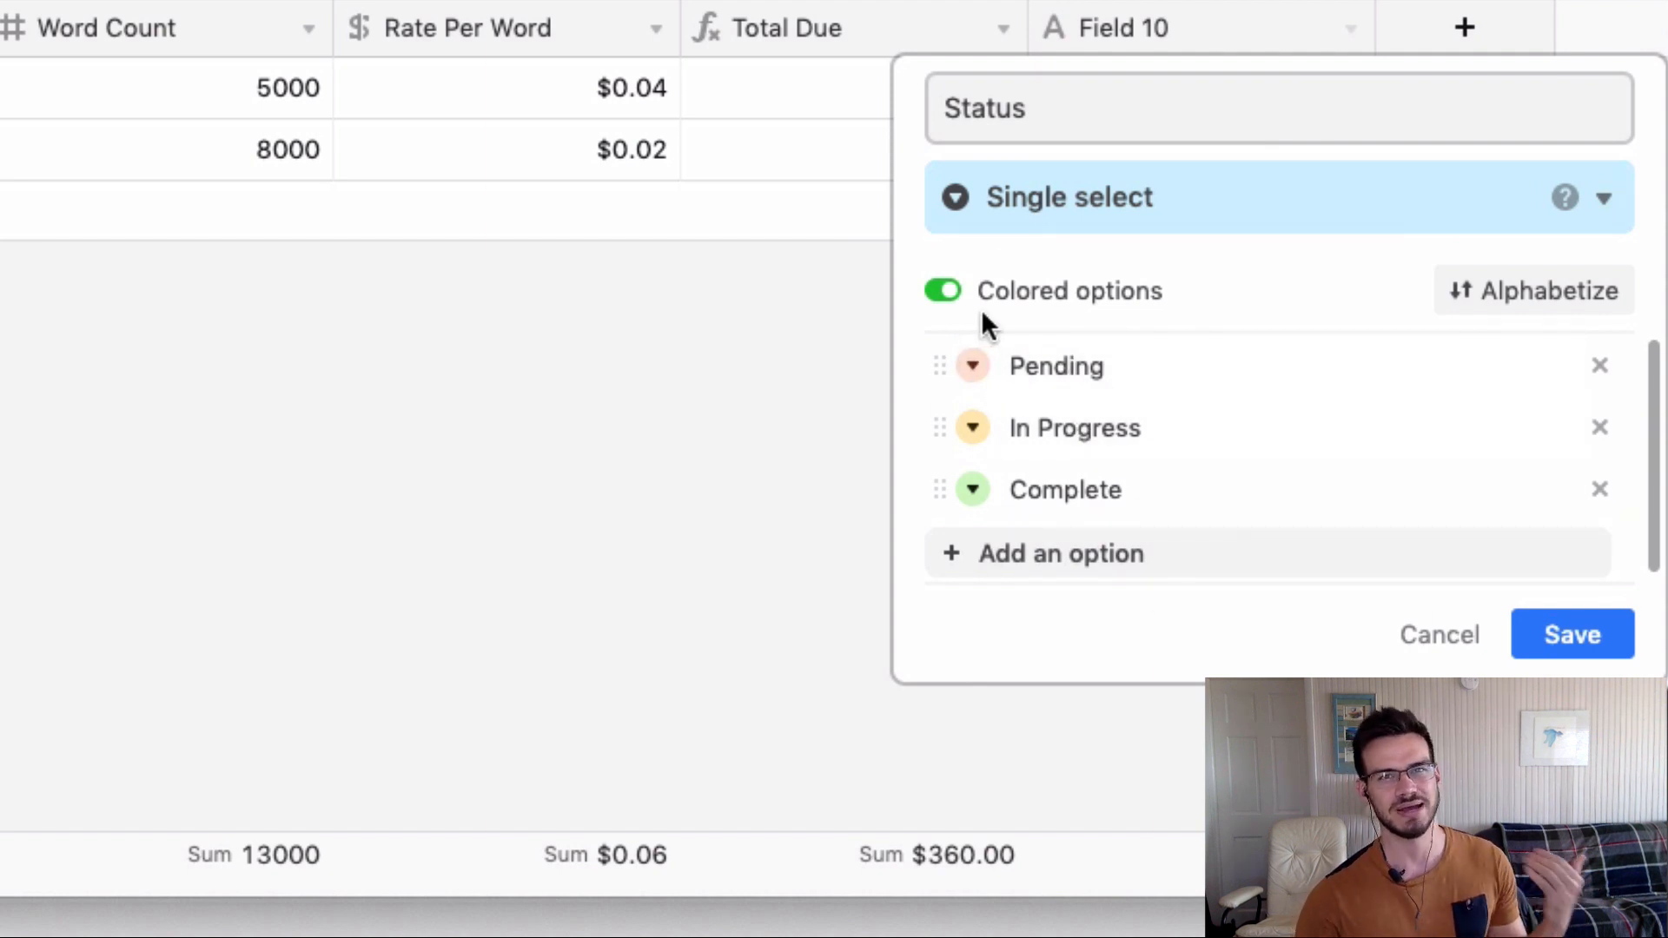
Save the Status field, then mark Project 1 In Progress and Project 2 Complete.
click(1564, 650)
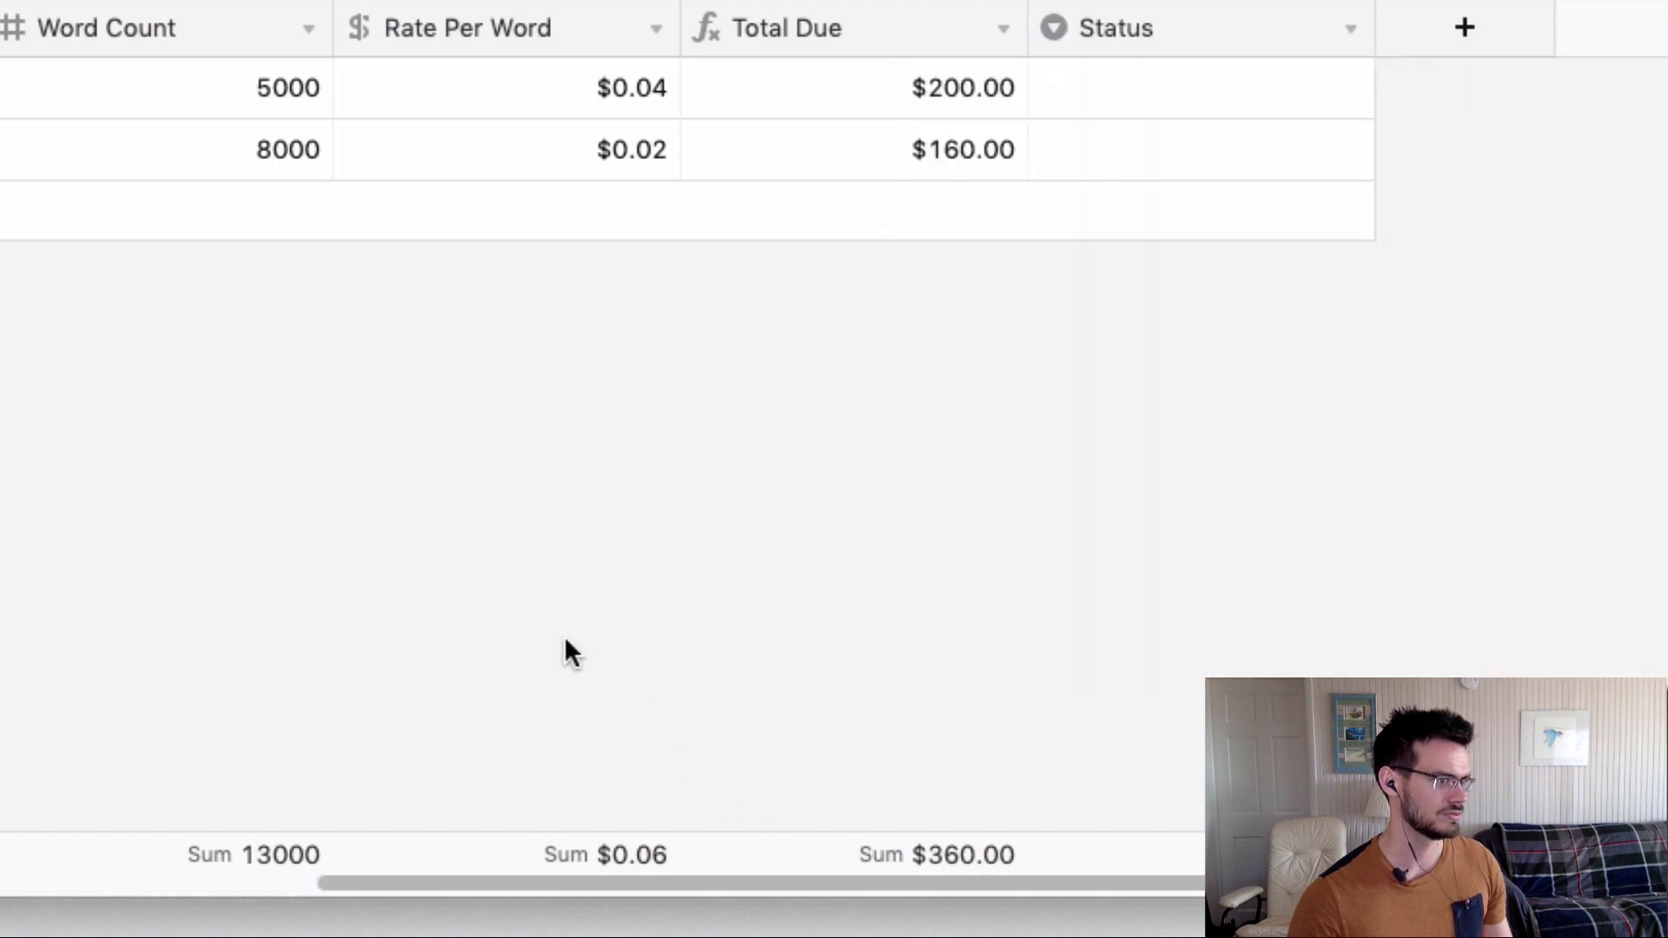
click(1241, 87)
click(1325, 93)
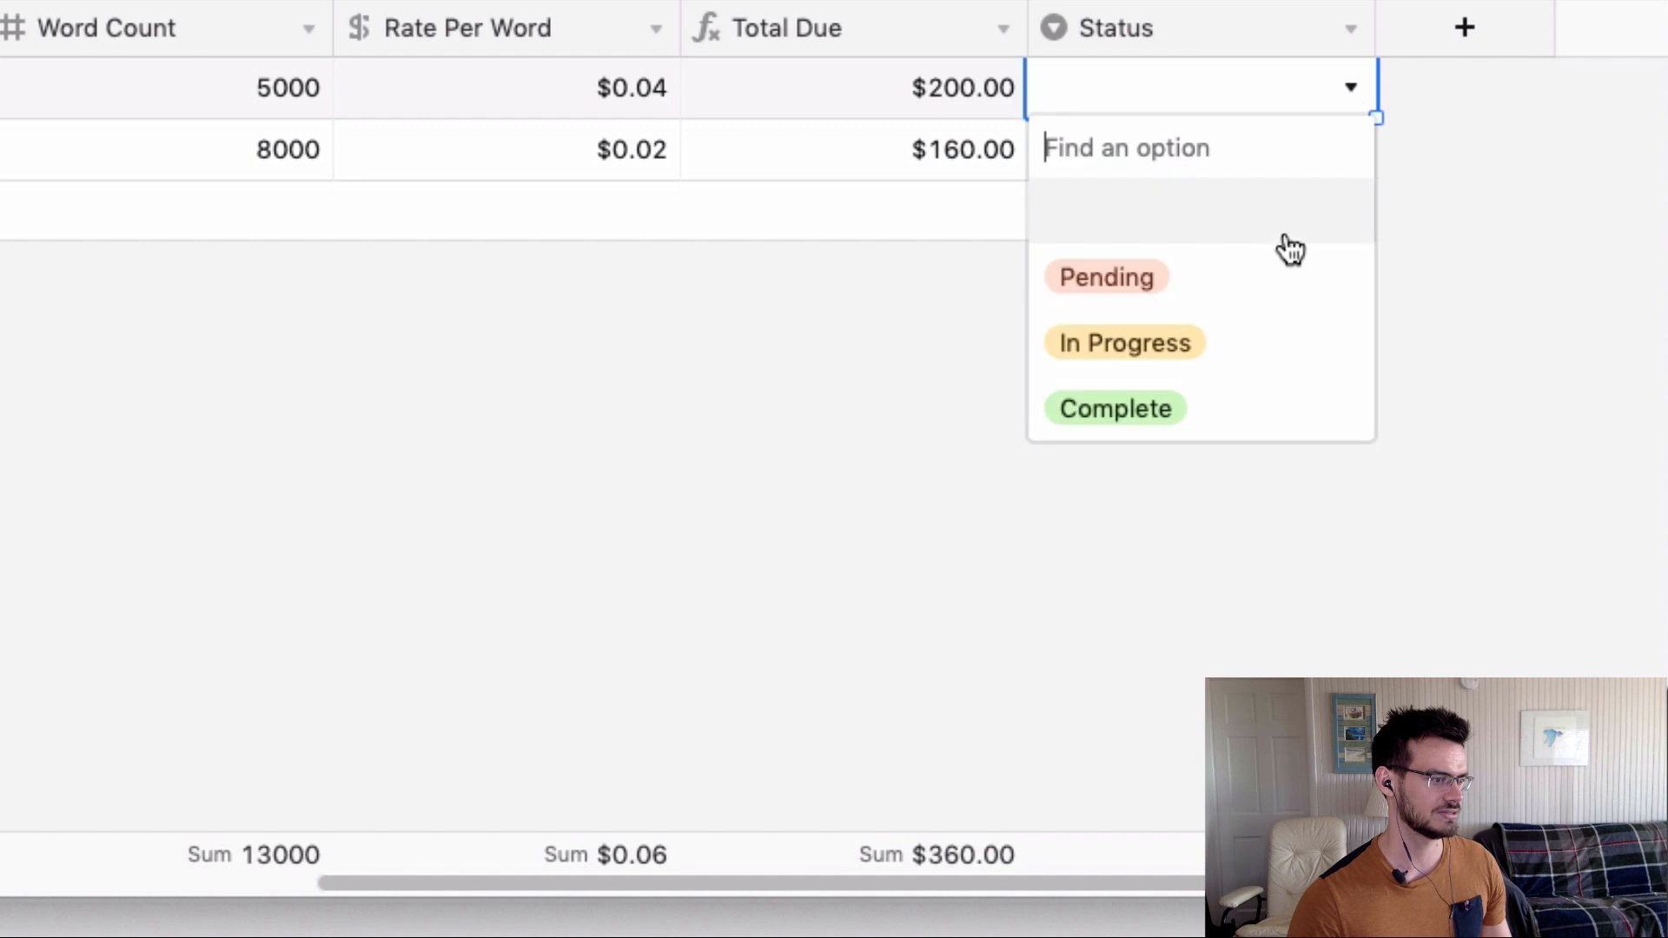
click(1246, 338)
click(1264, 165)
click(1349, 151)
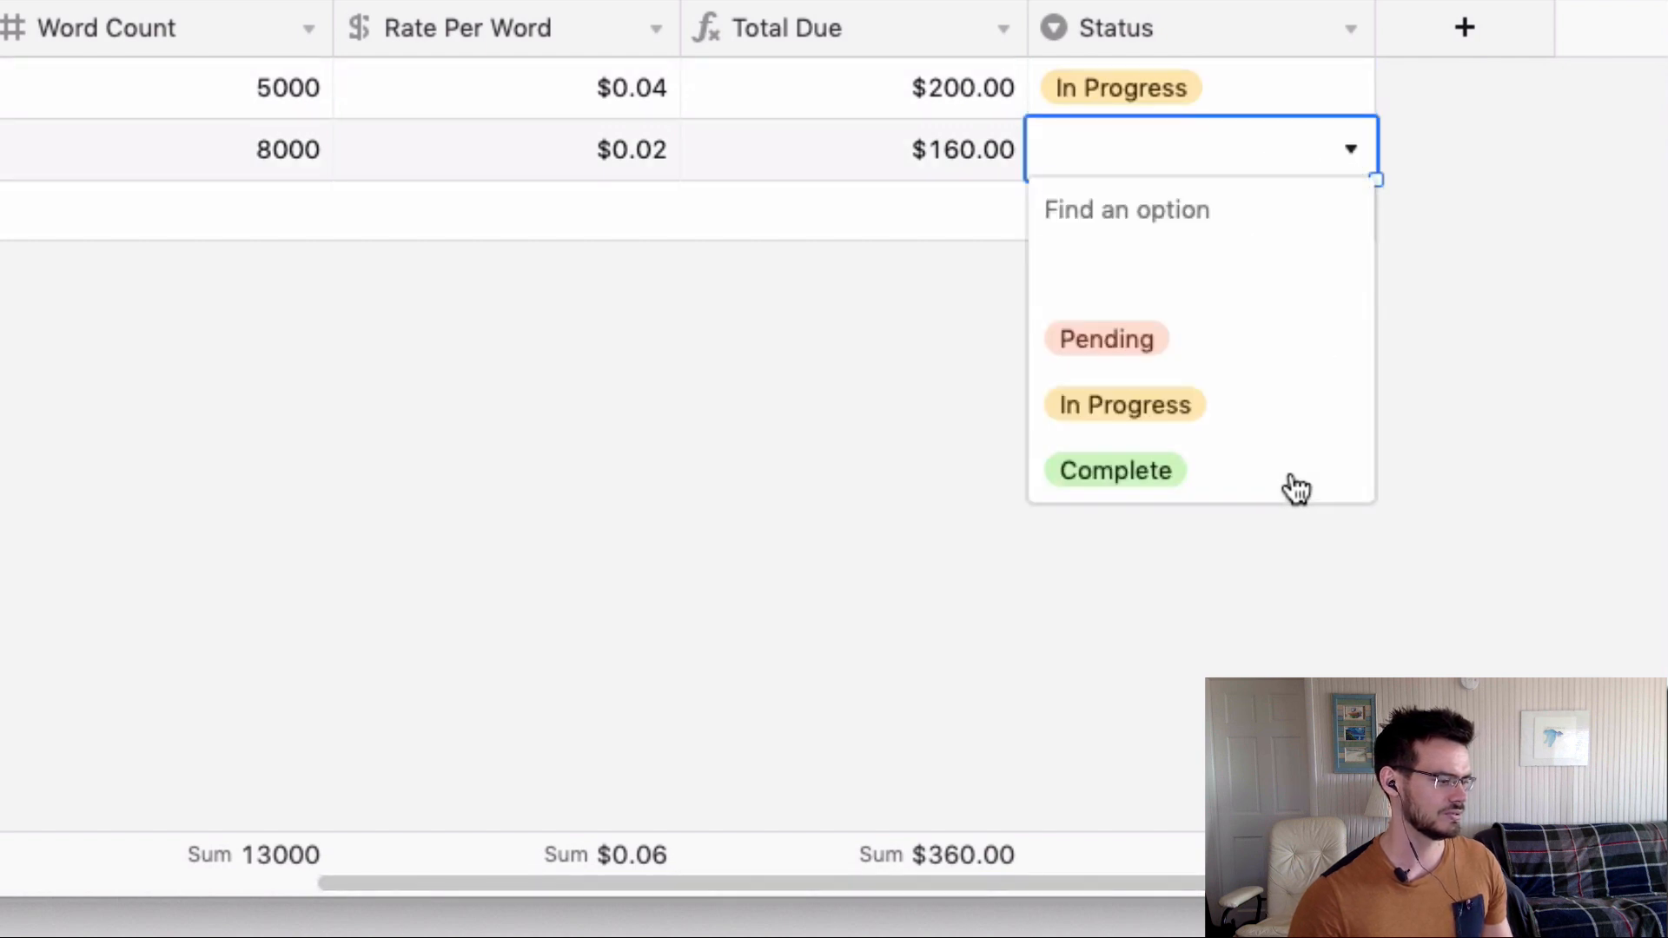
click(1281, 487)
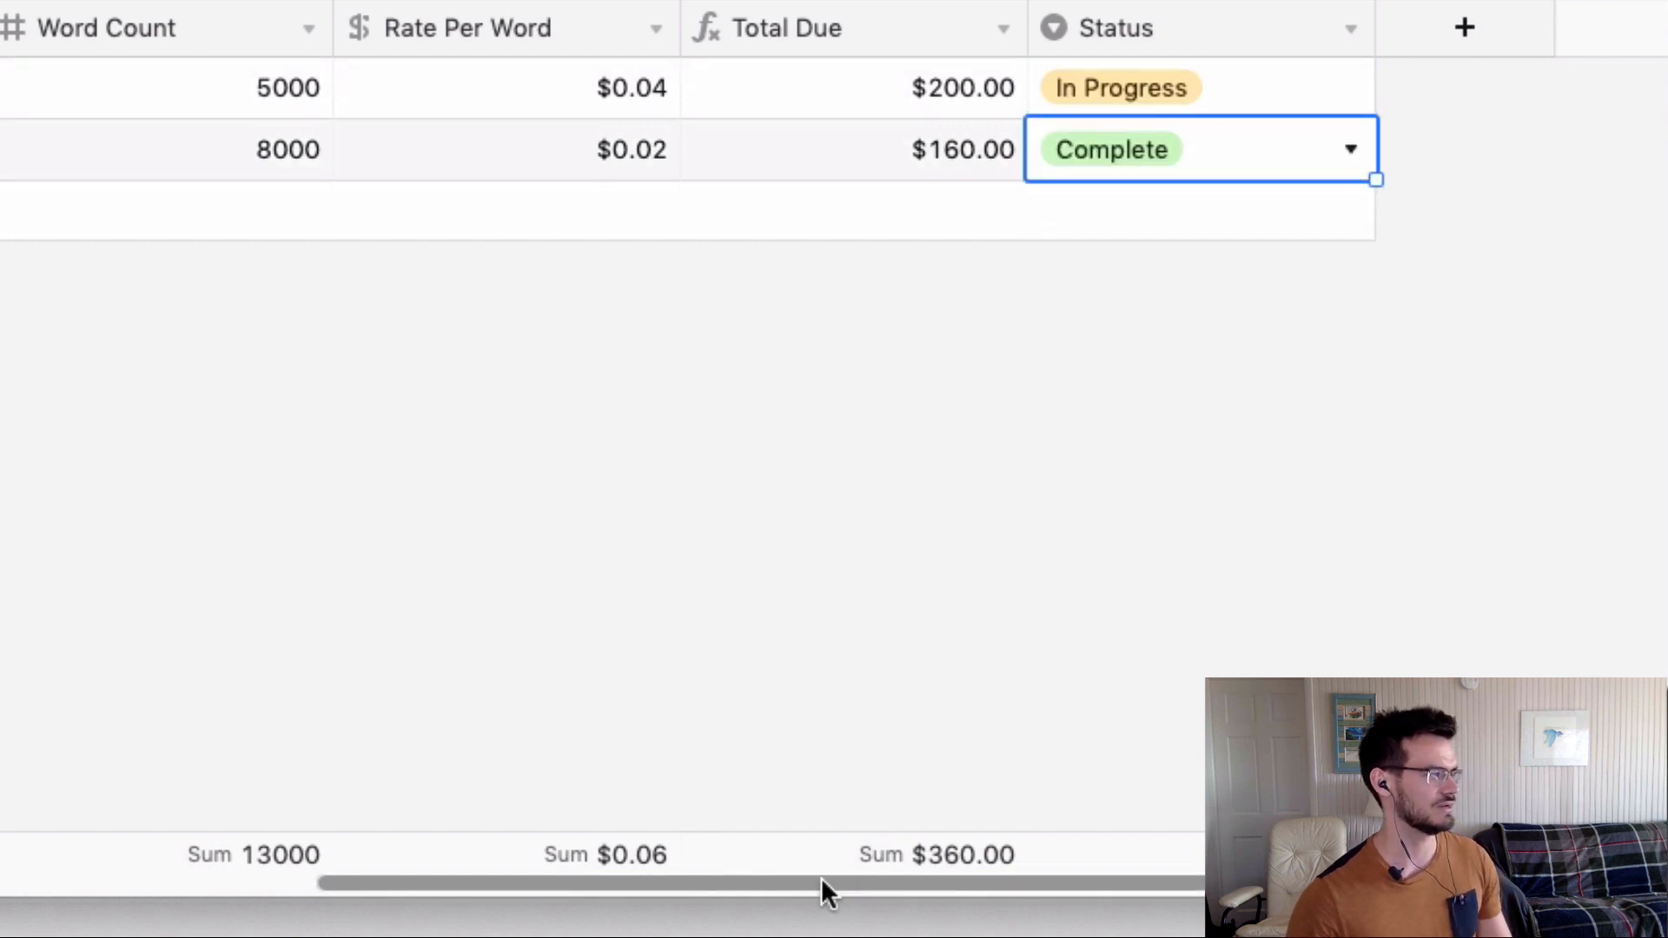
drag(800, 881, 321, 879)
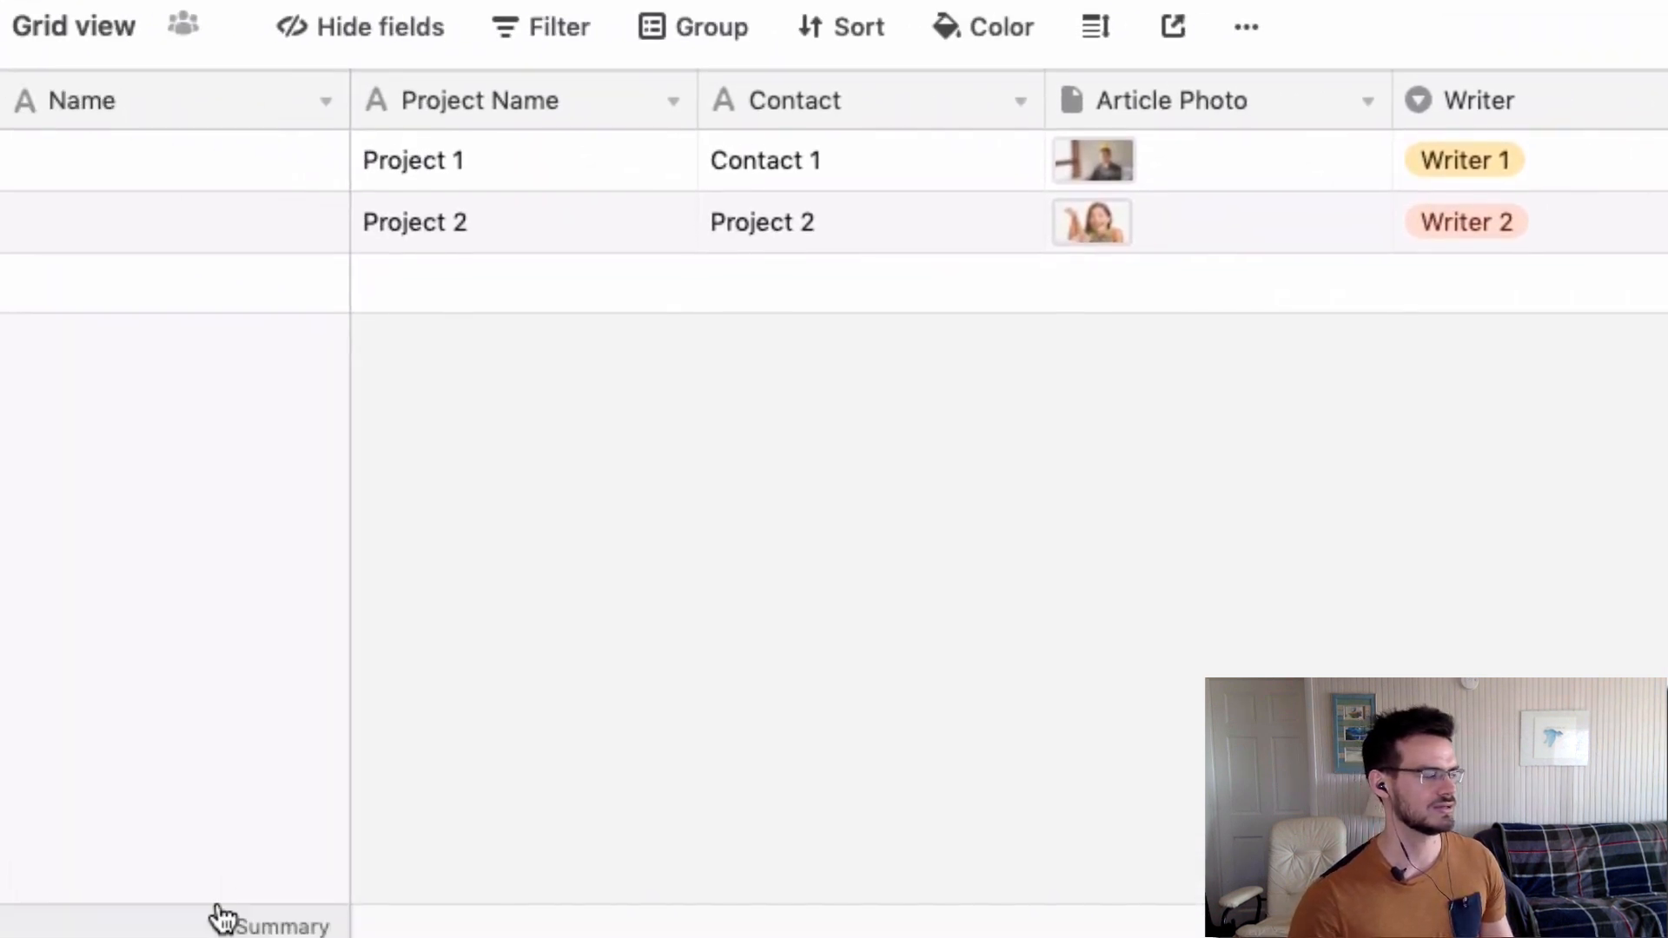
Change the primary Name field's type to Formula through Customize field type.
click(206, 121)
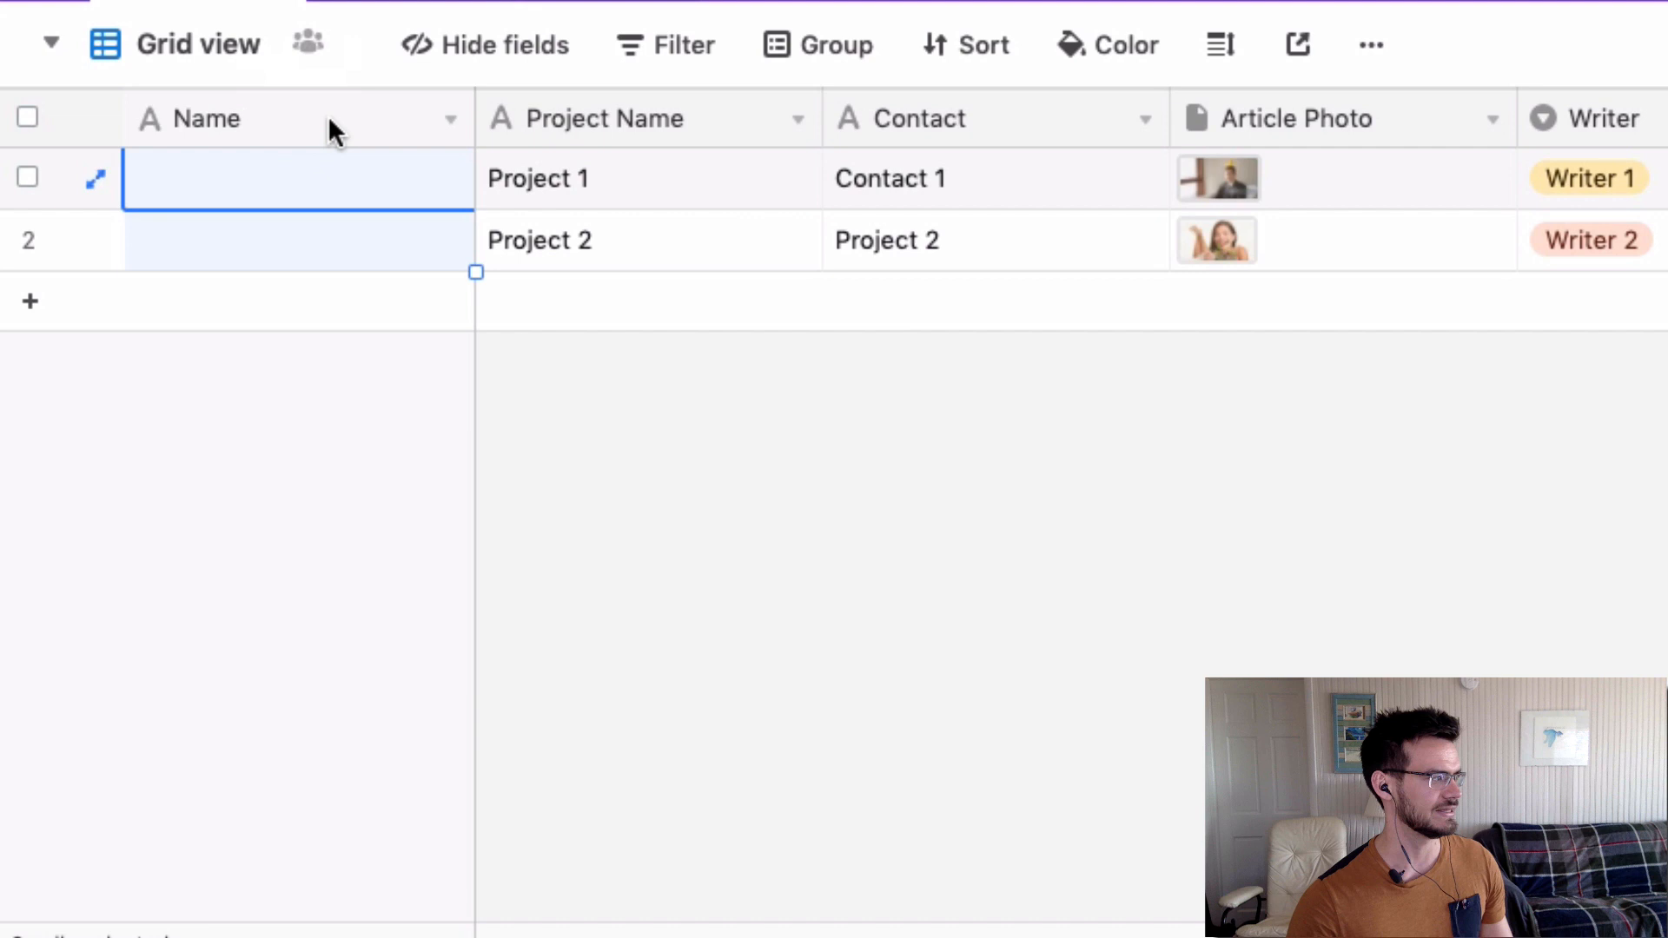
click(449, 122)
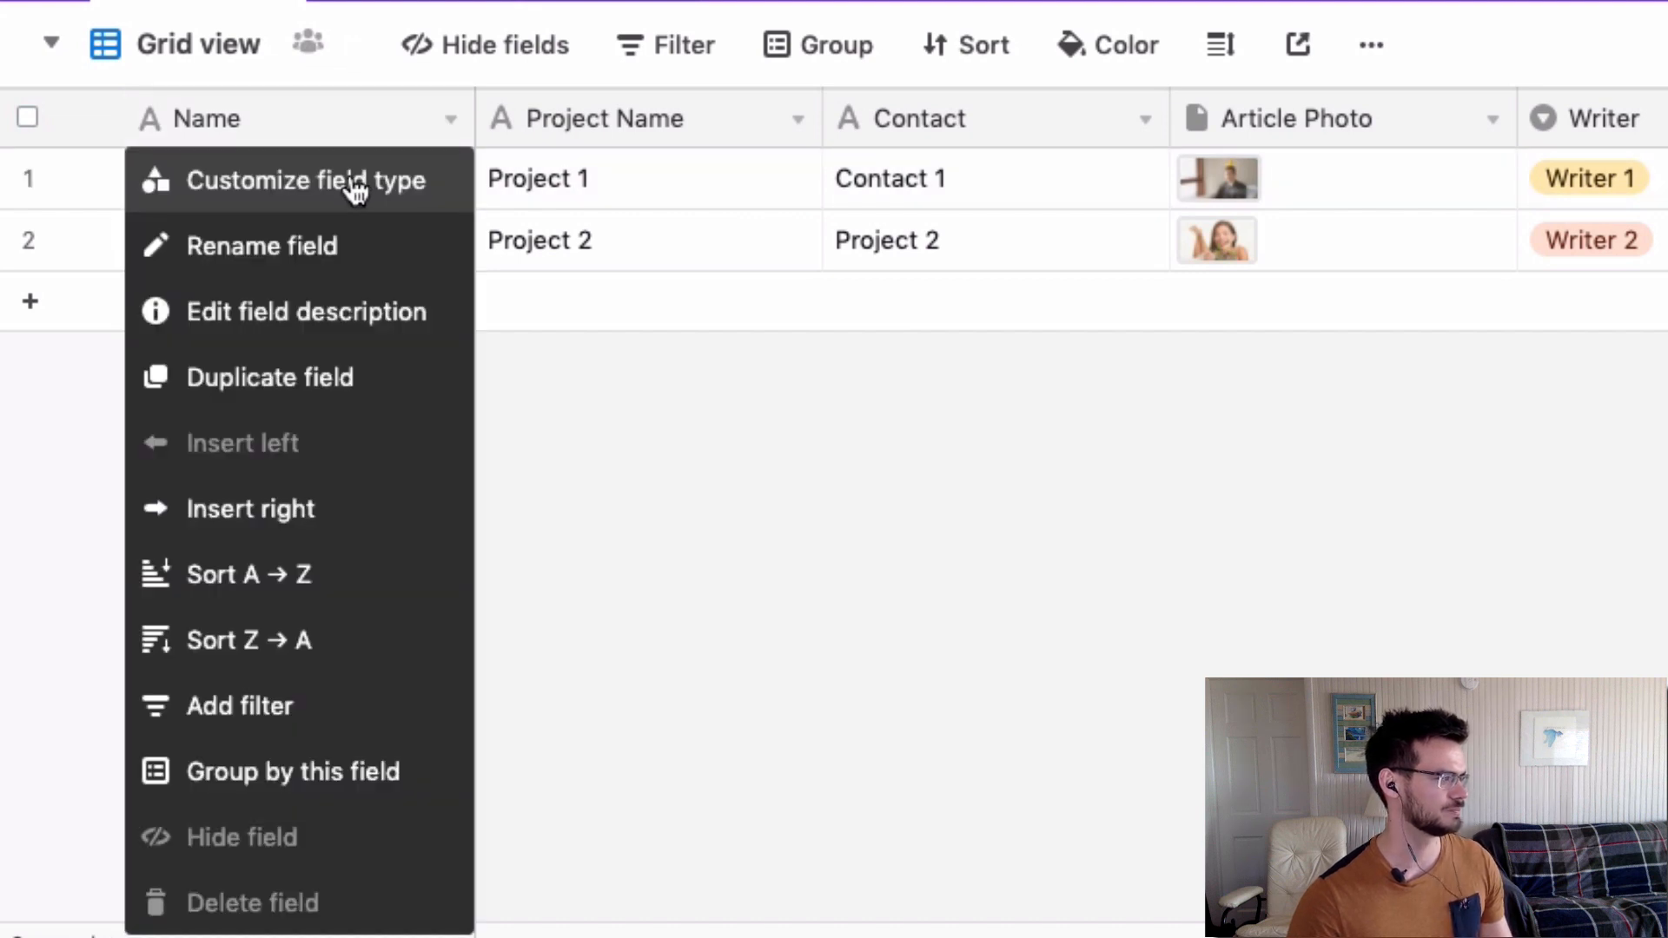
click(271, 193)
click(346, 402)
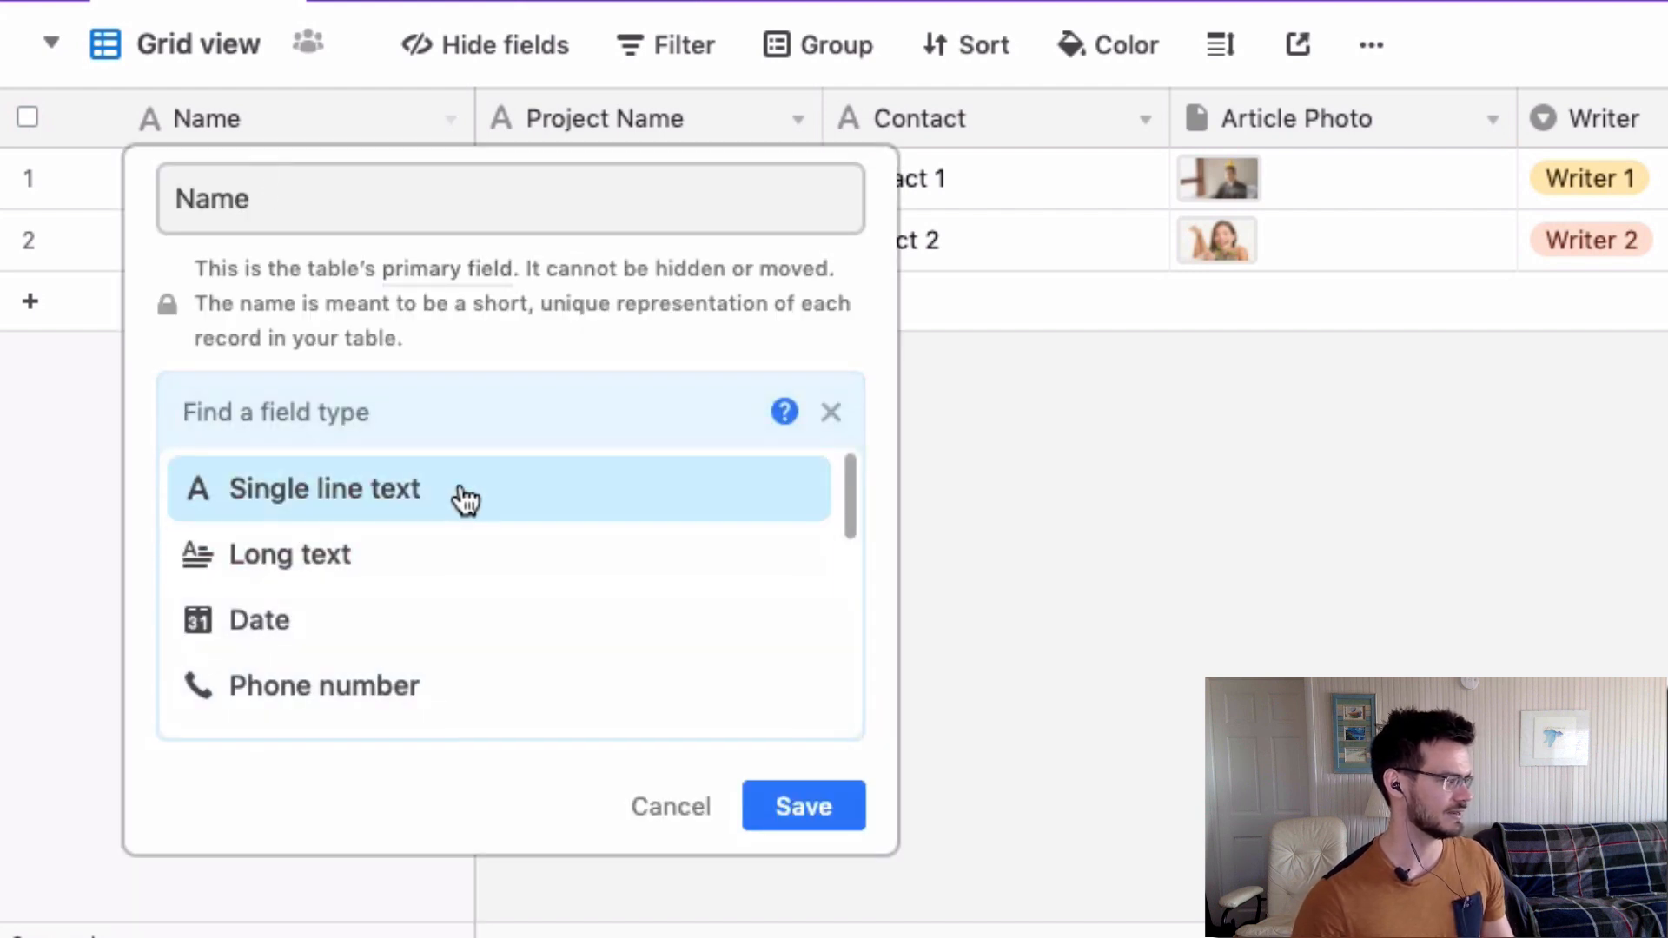
text(fo)
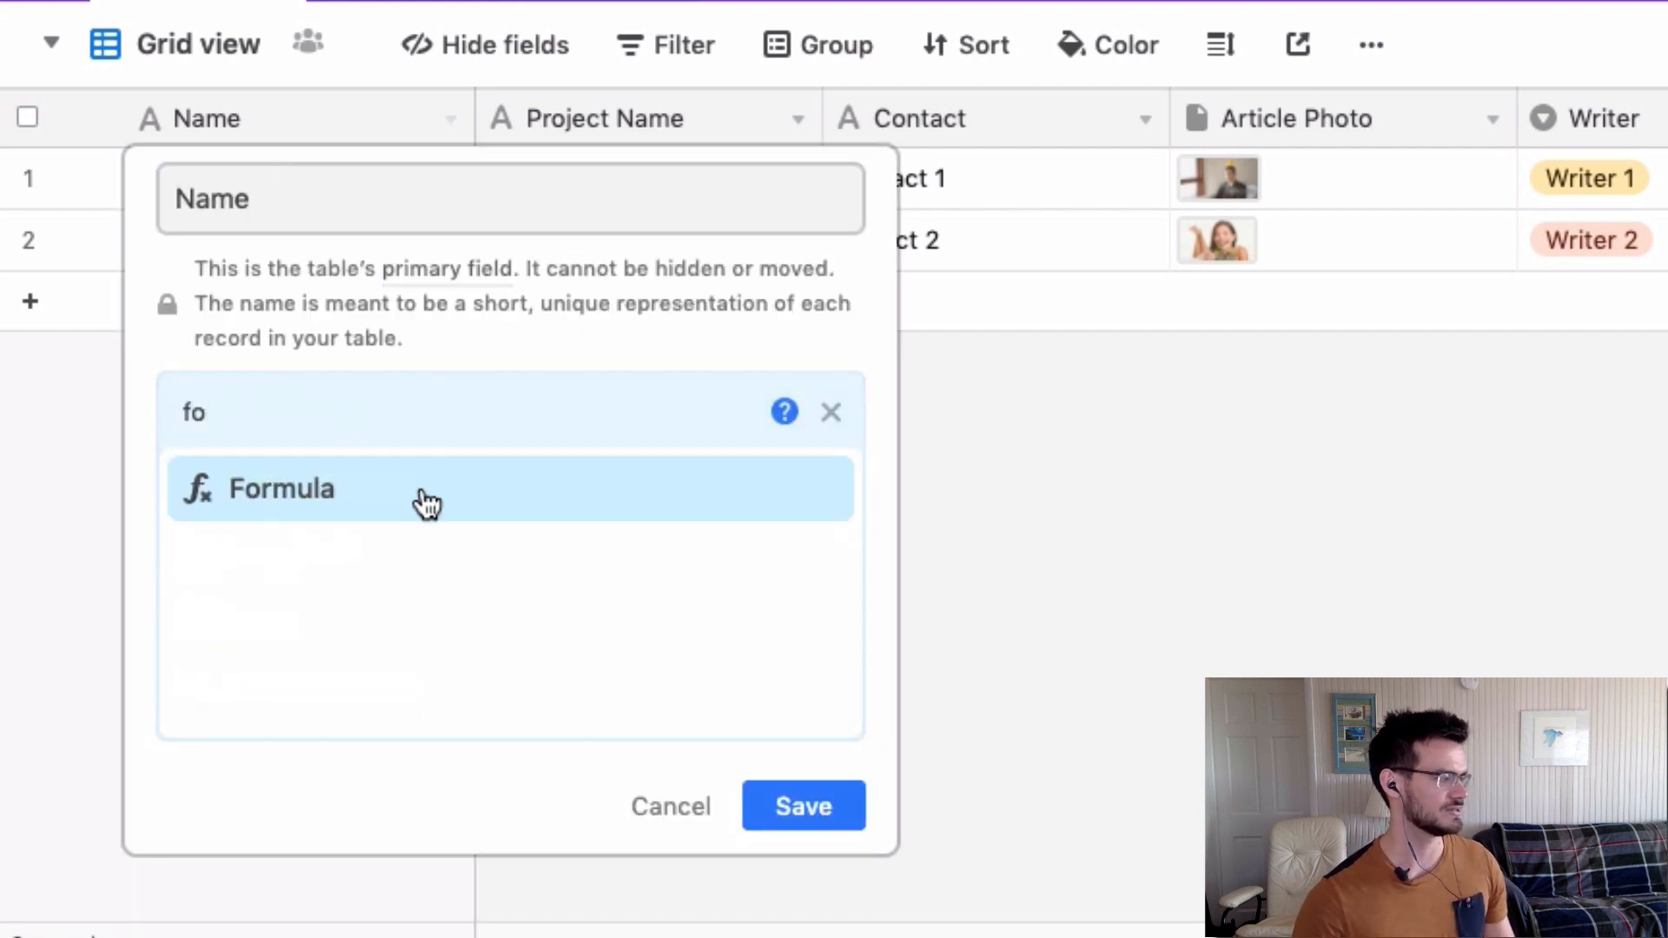
click(426, 504)
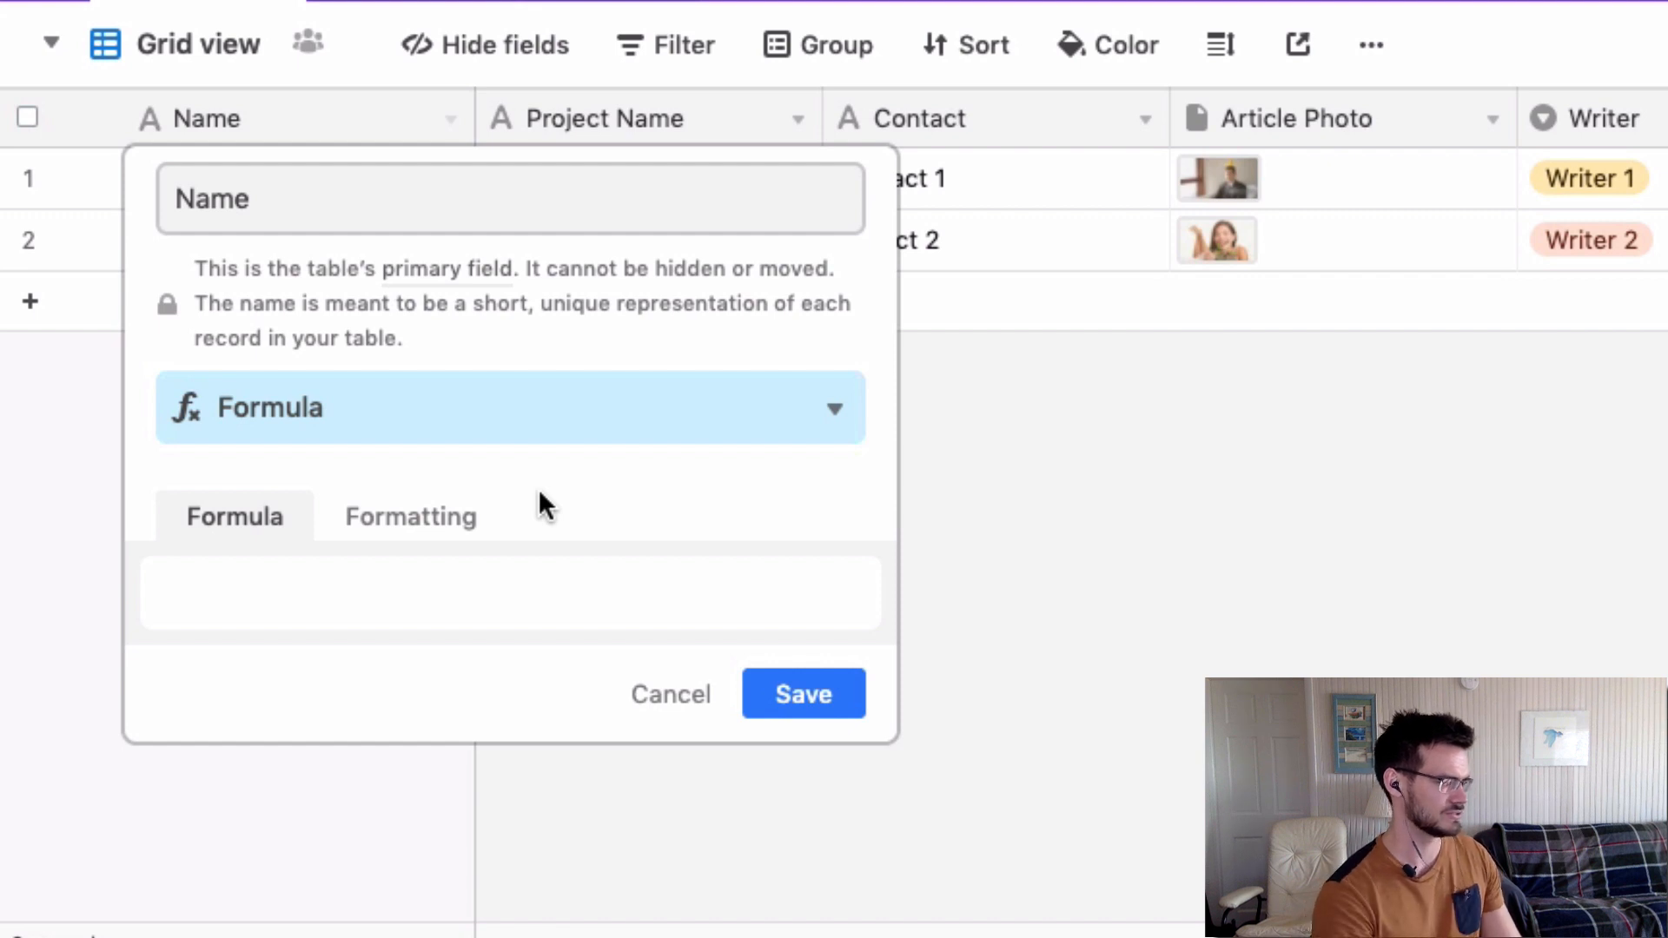
Start the Name formula with CONCATENATE, inserting the Project Name and Contact fields.
click(501, 598)
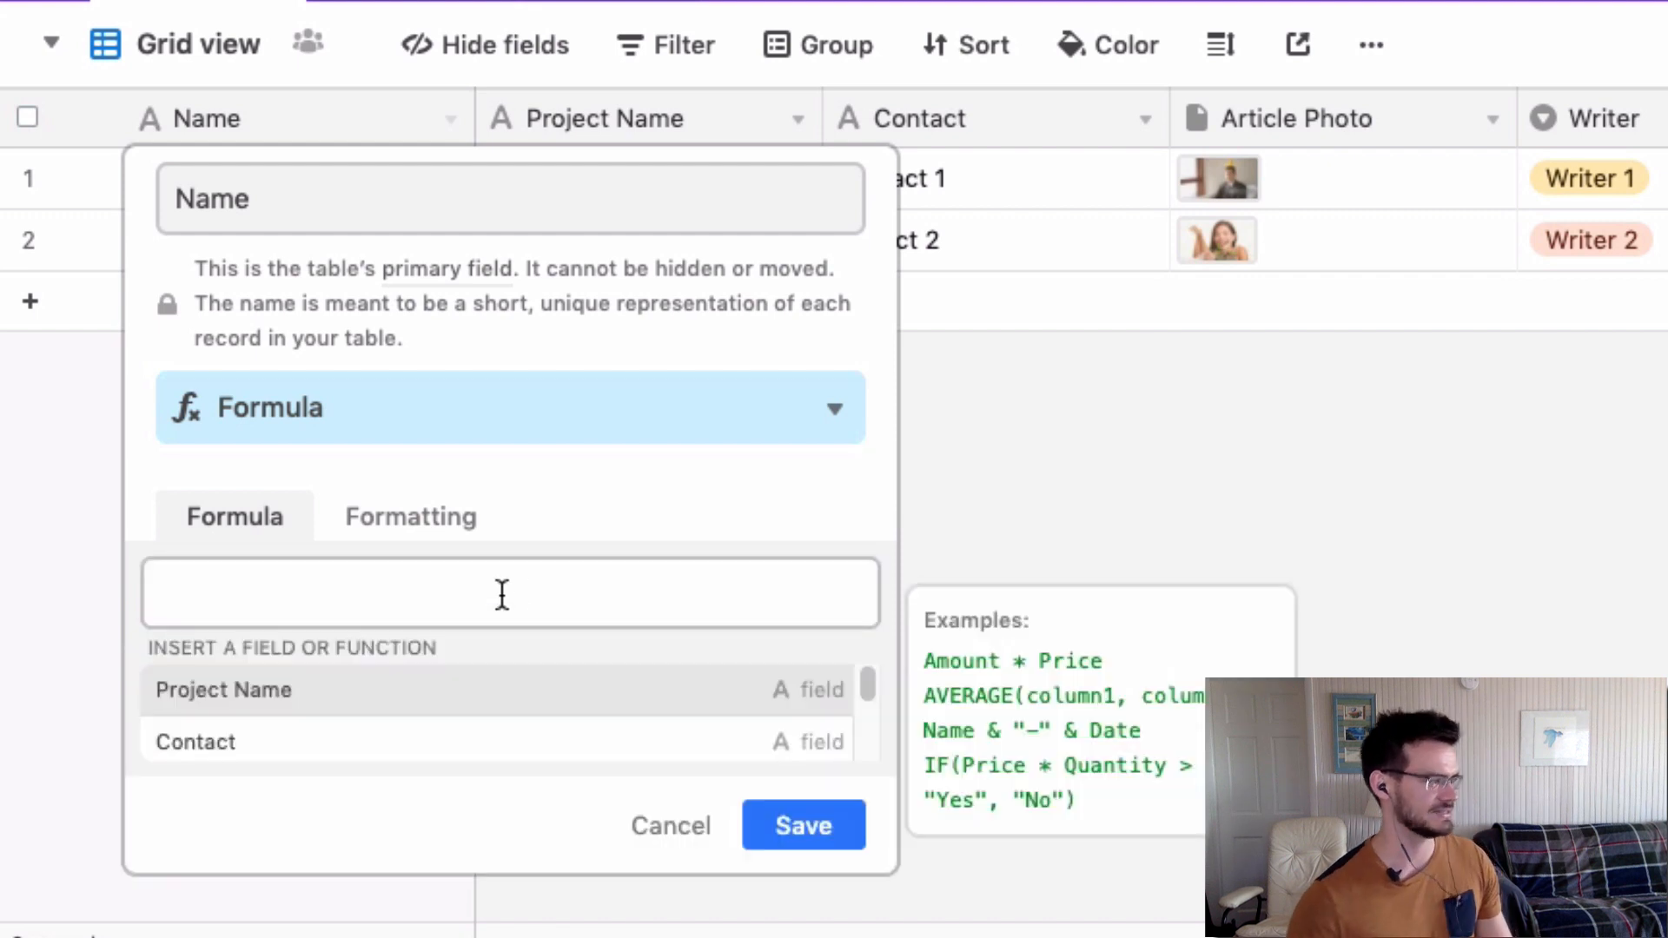
text(CONCA)
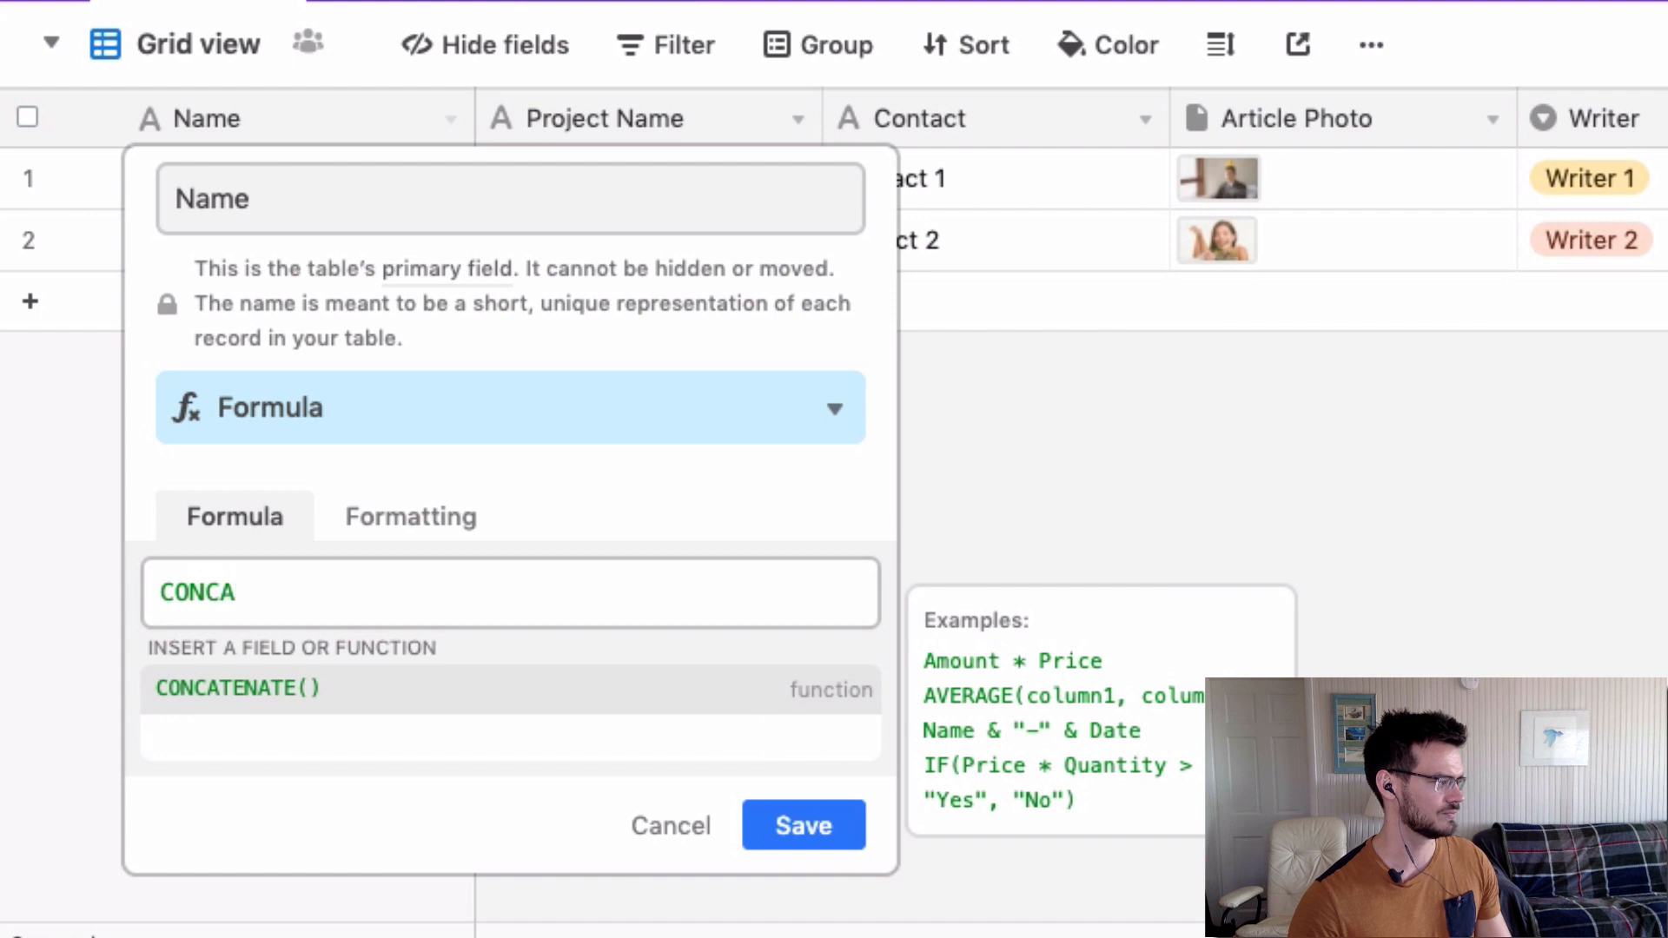
click(298, 708)
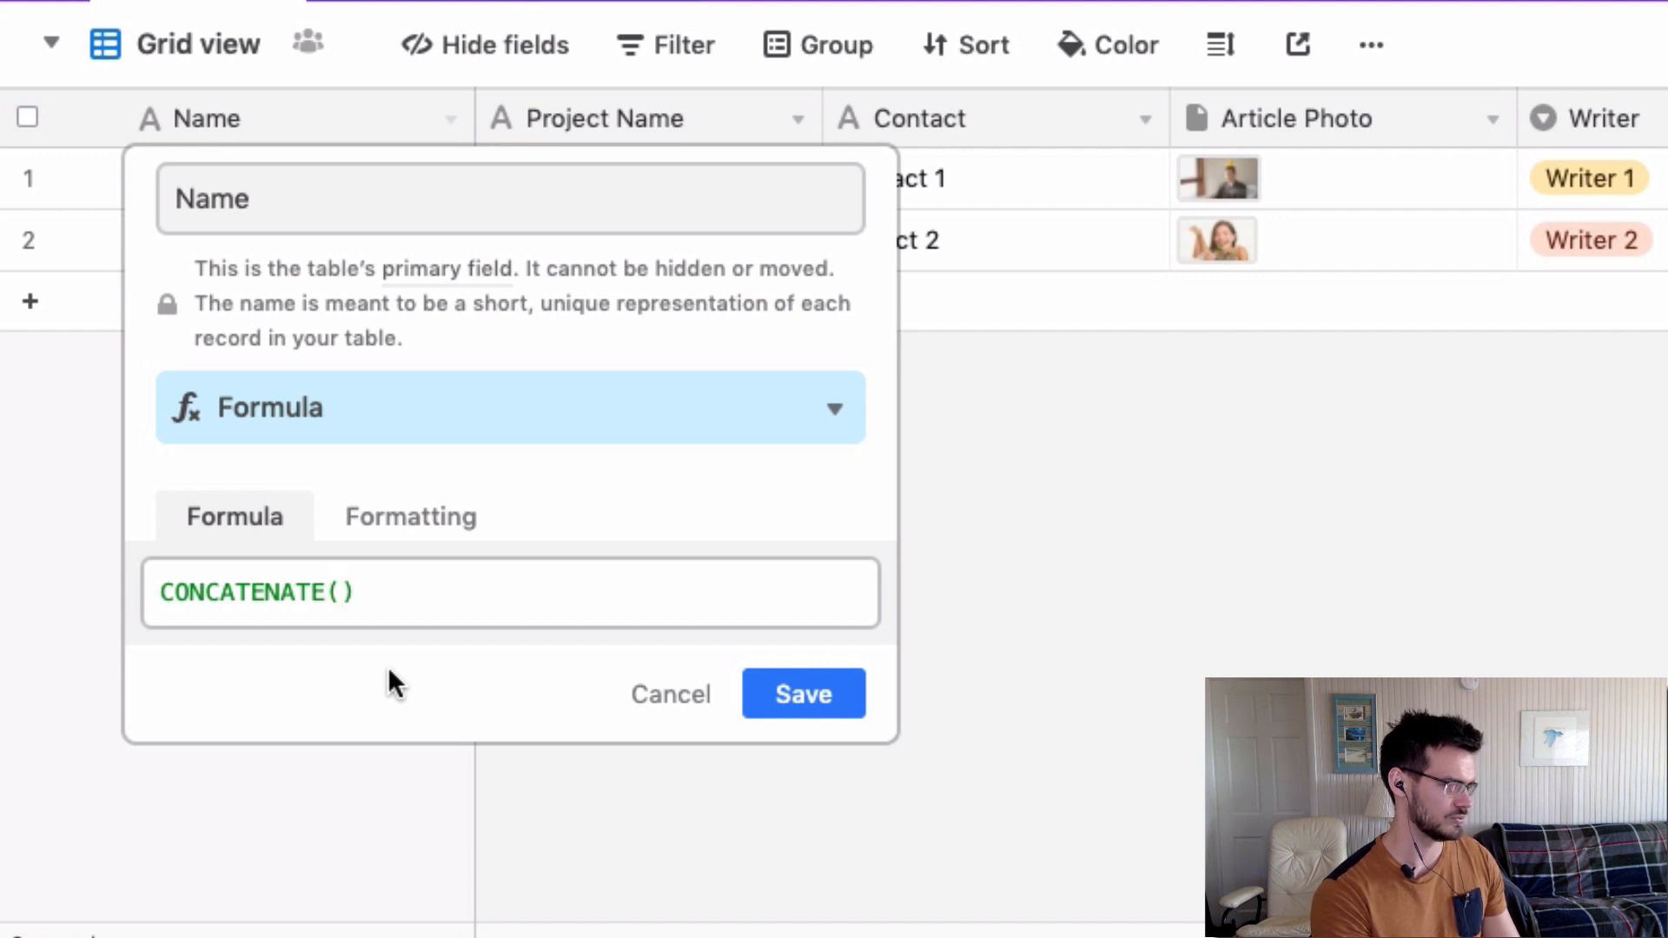
text({)
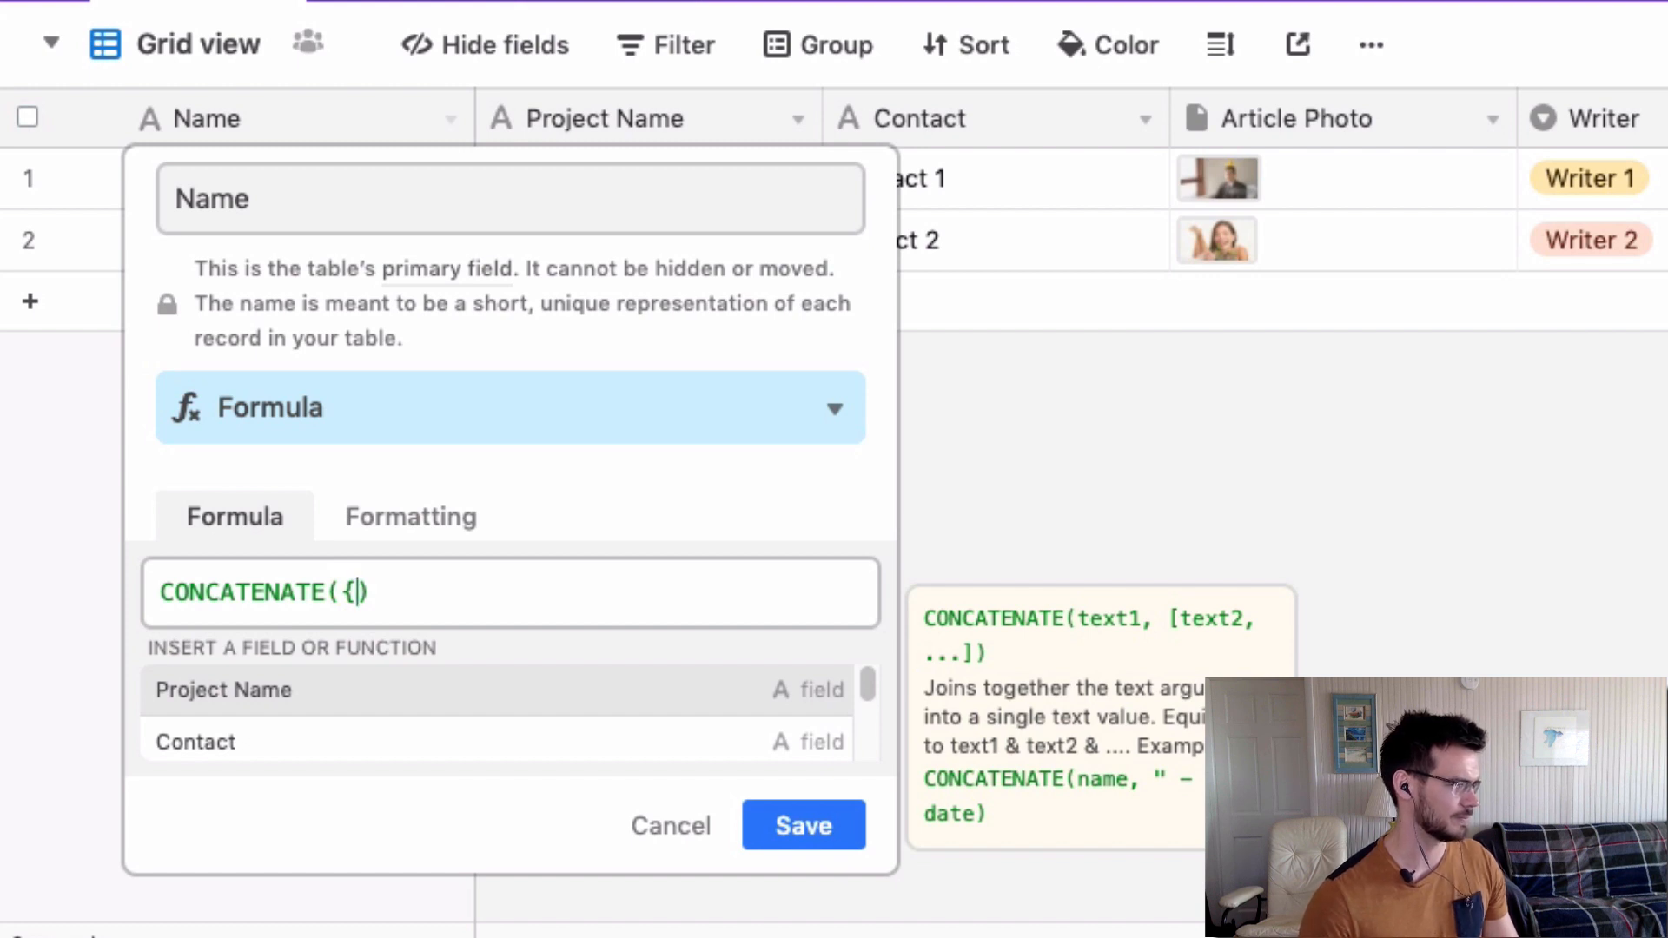
click(280, 711)
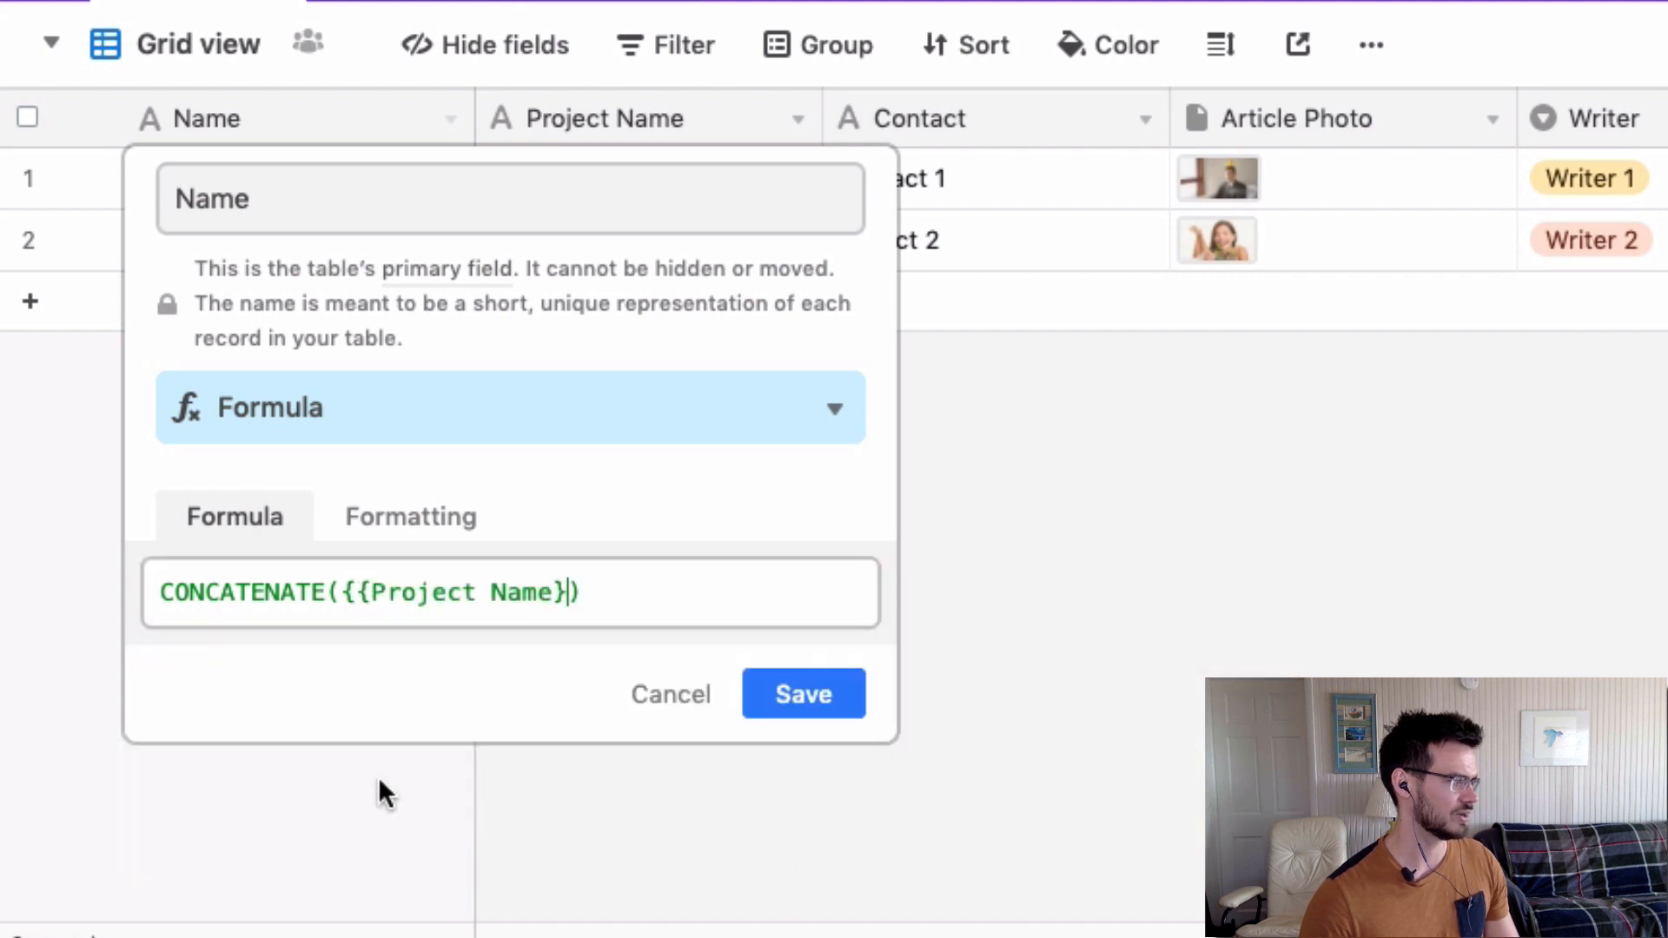
click(569, 595)
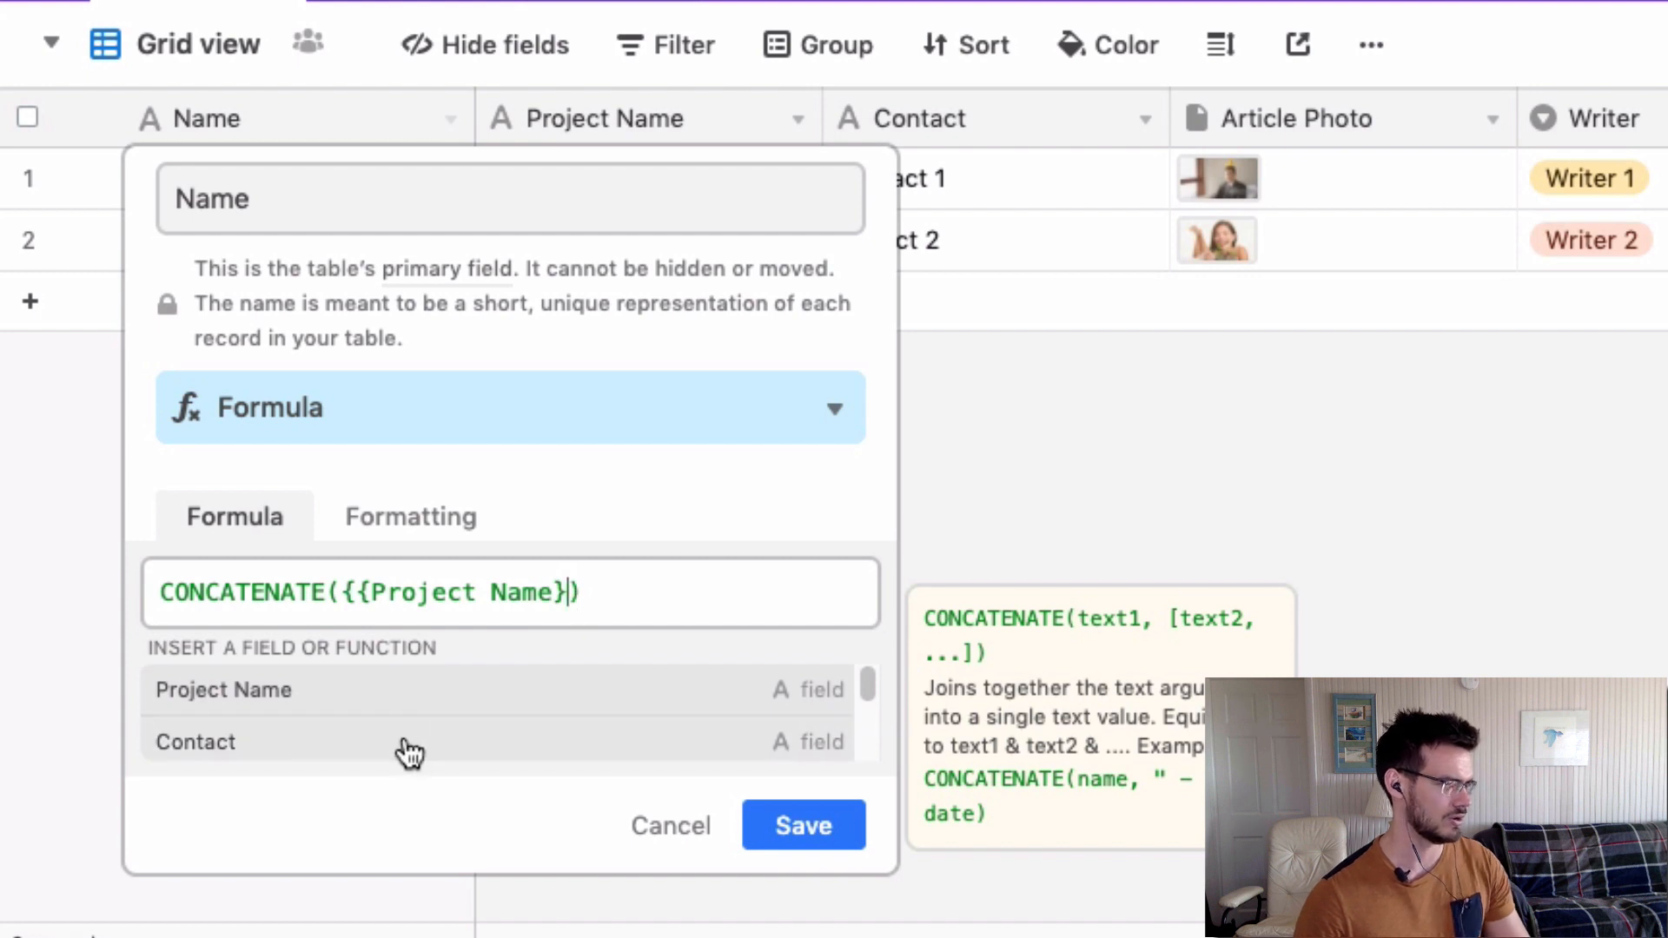
click(402, 745)
Wrap the field references in braces and separate them with " - ".
click(569, 595)
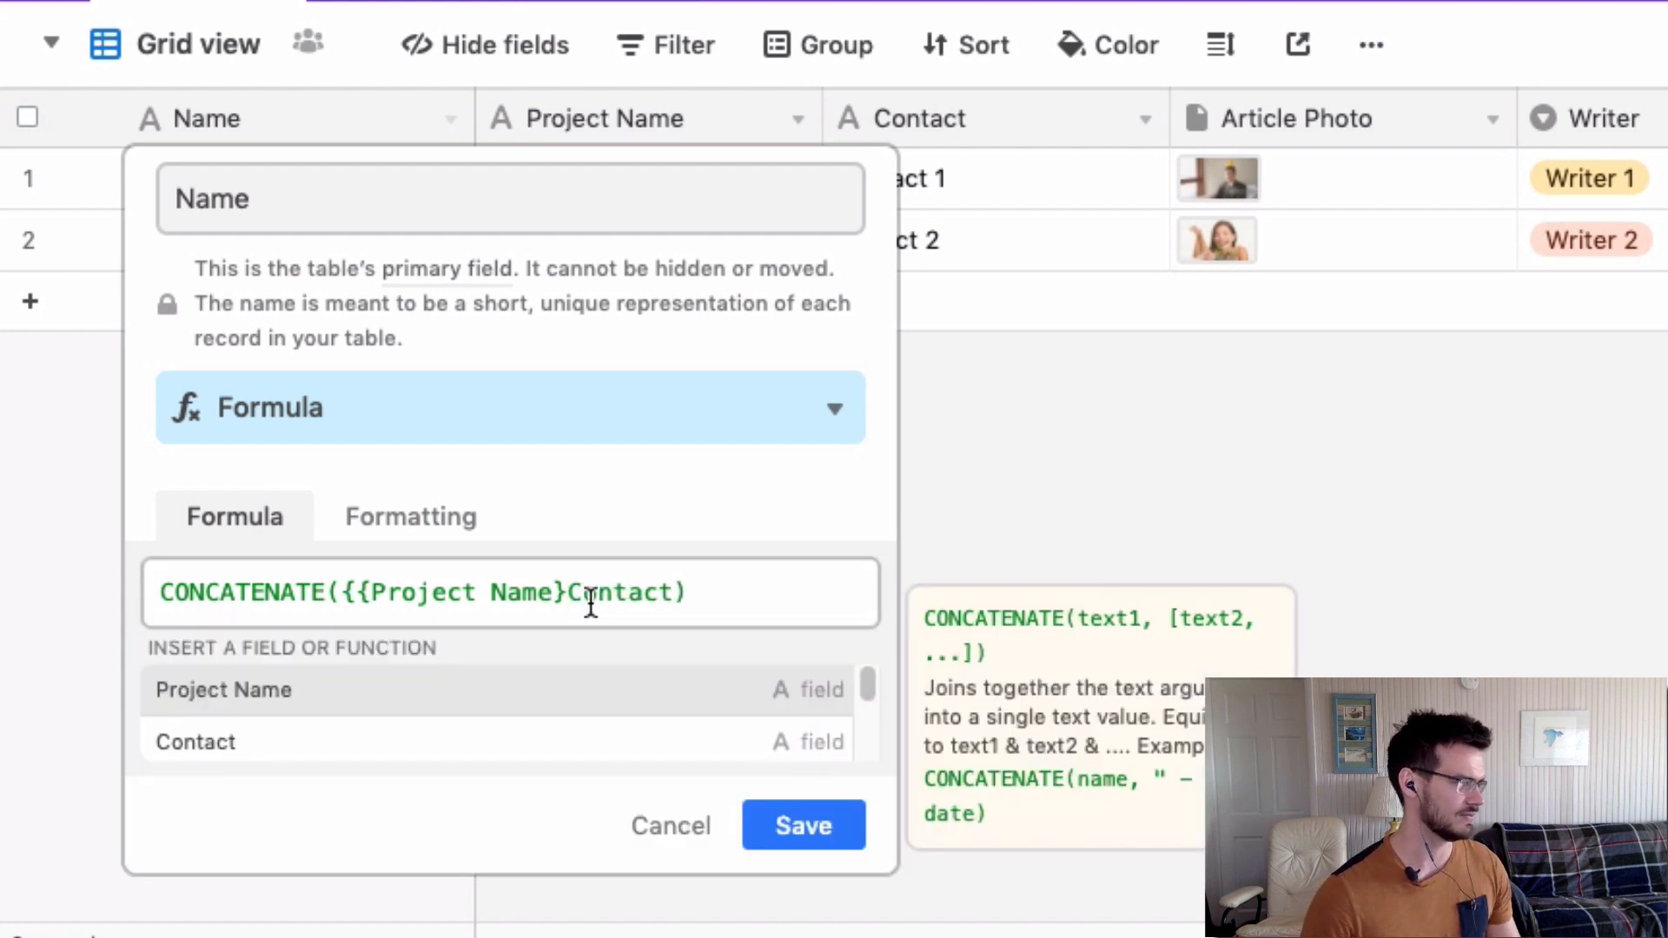
text({)
click(686, 594)
text(})
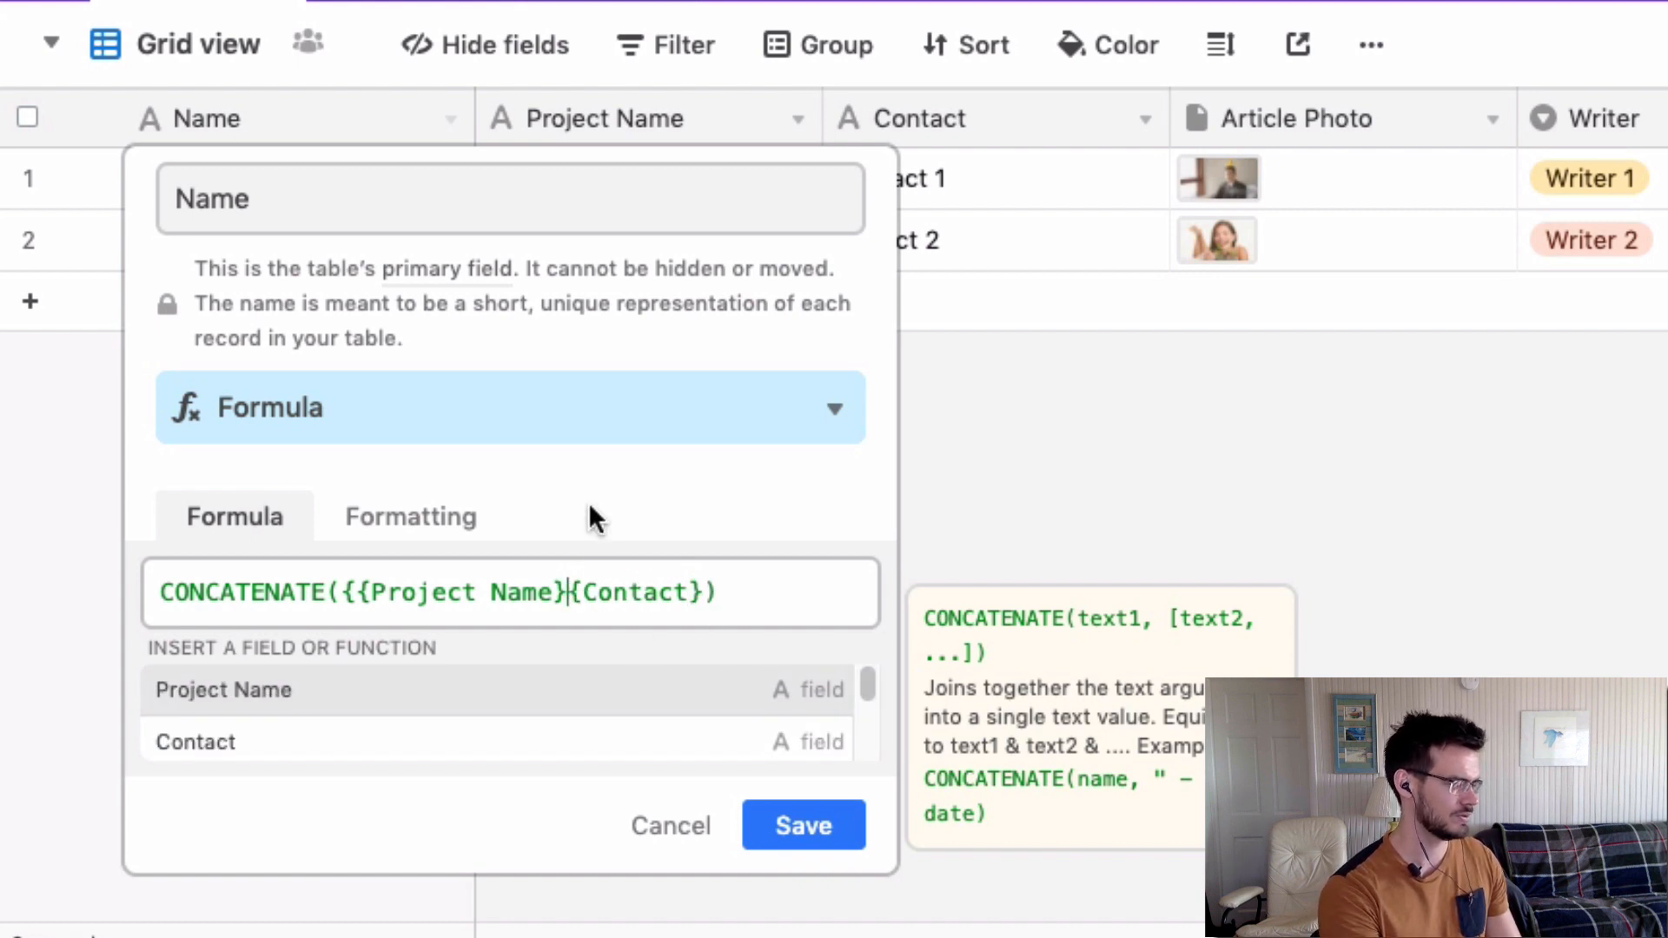
text(&)
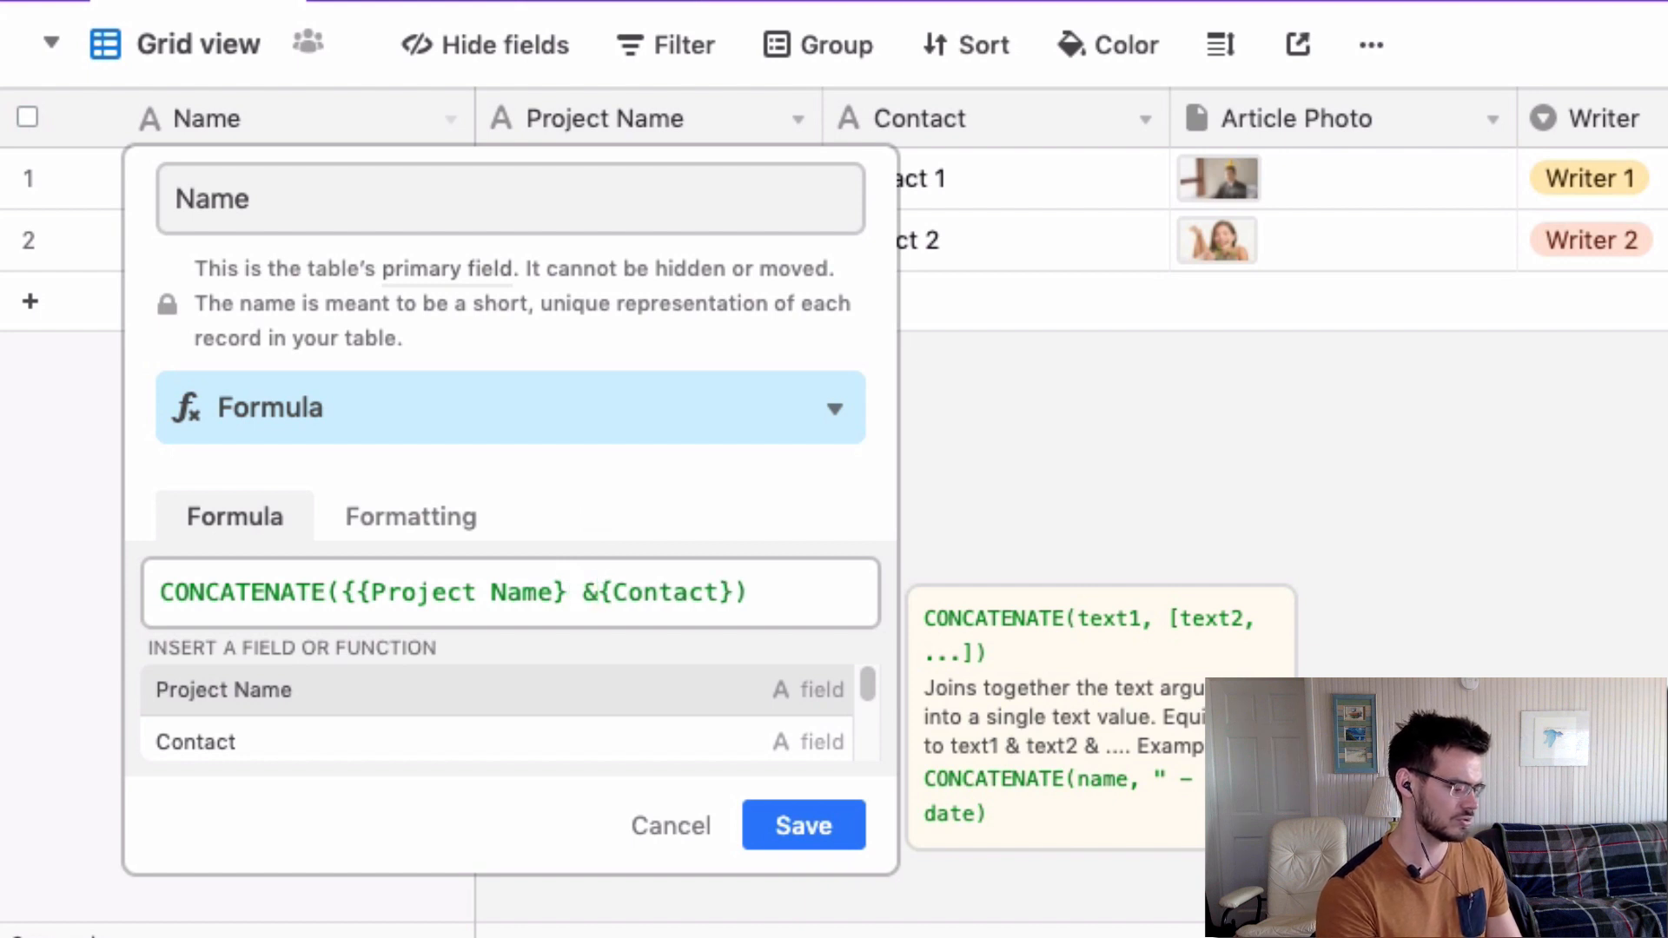
key(BackSpace)
key(BackSpace)
text(,)
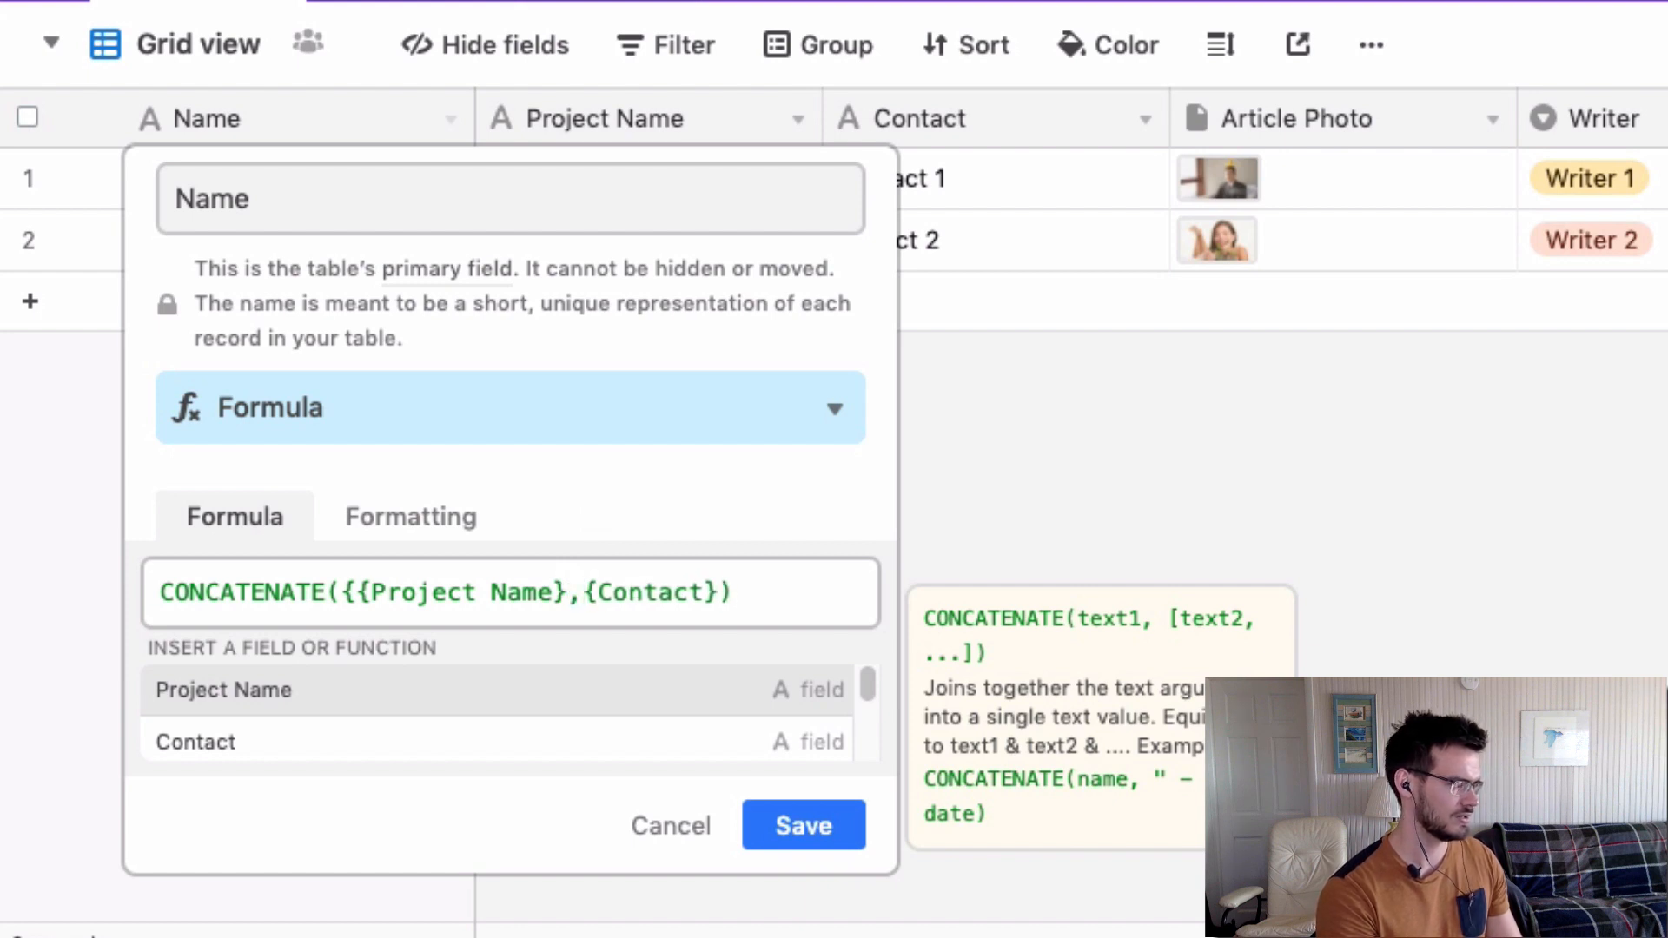
text(" - ")
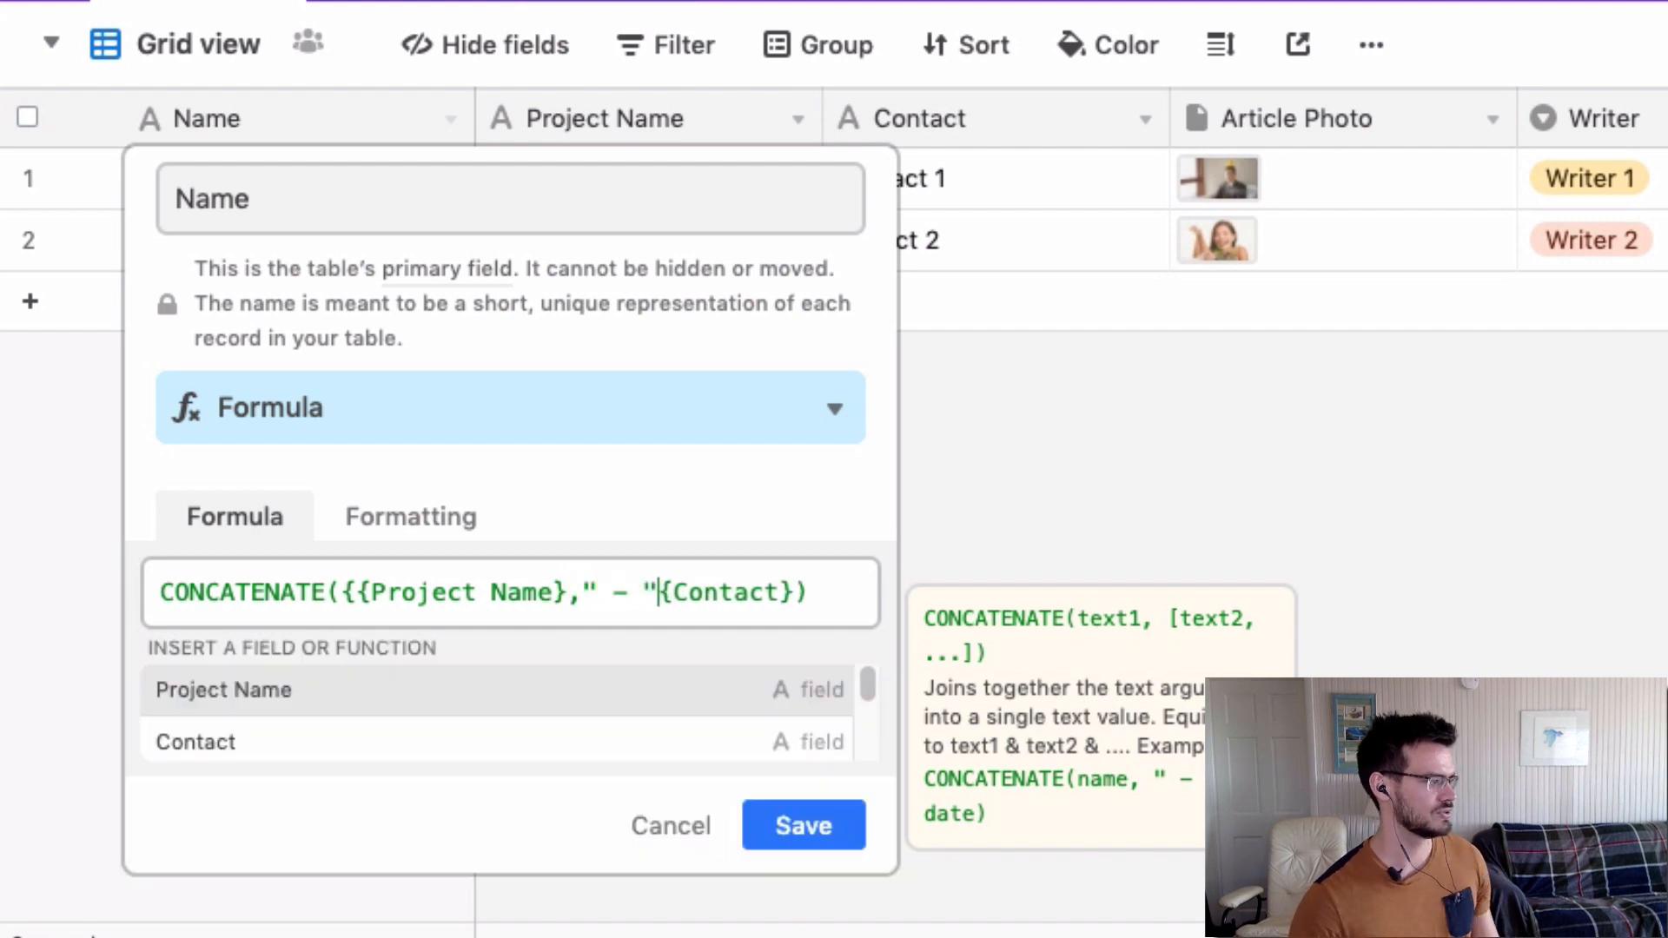
text(,)
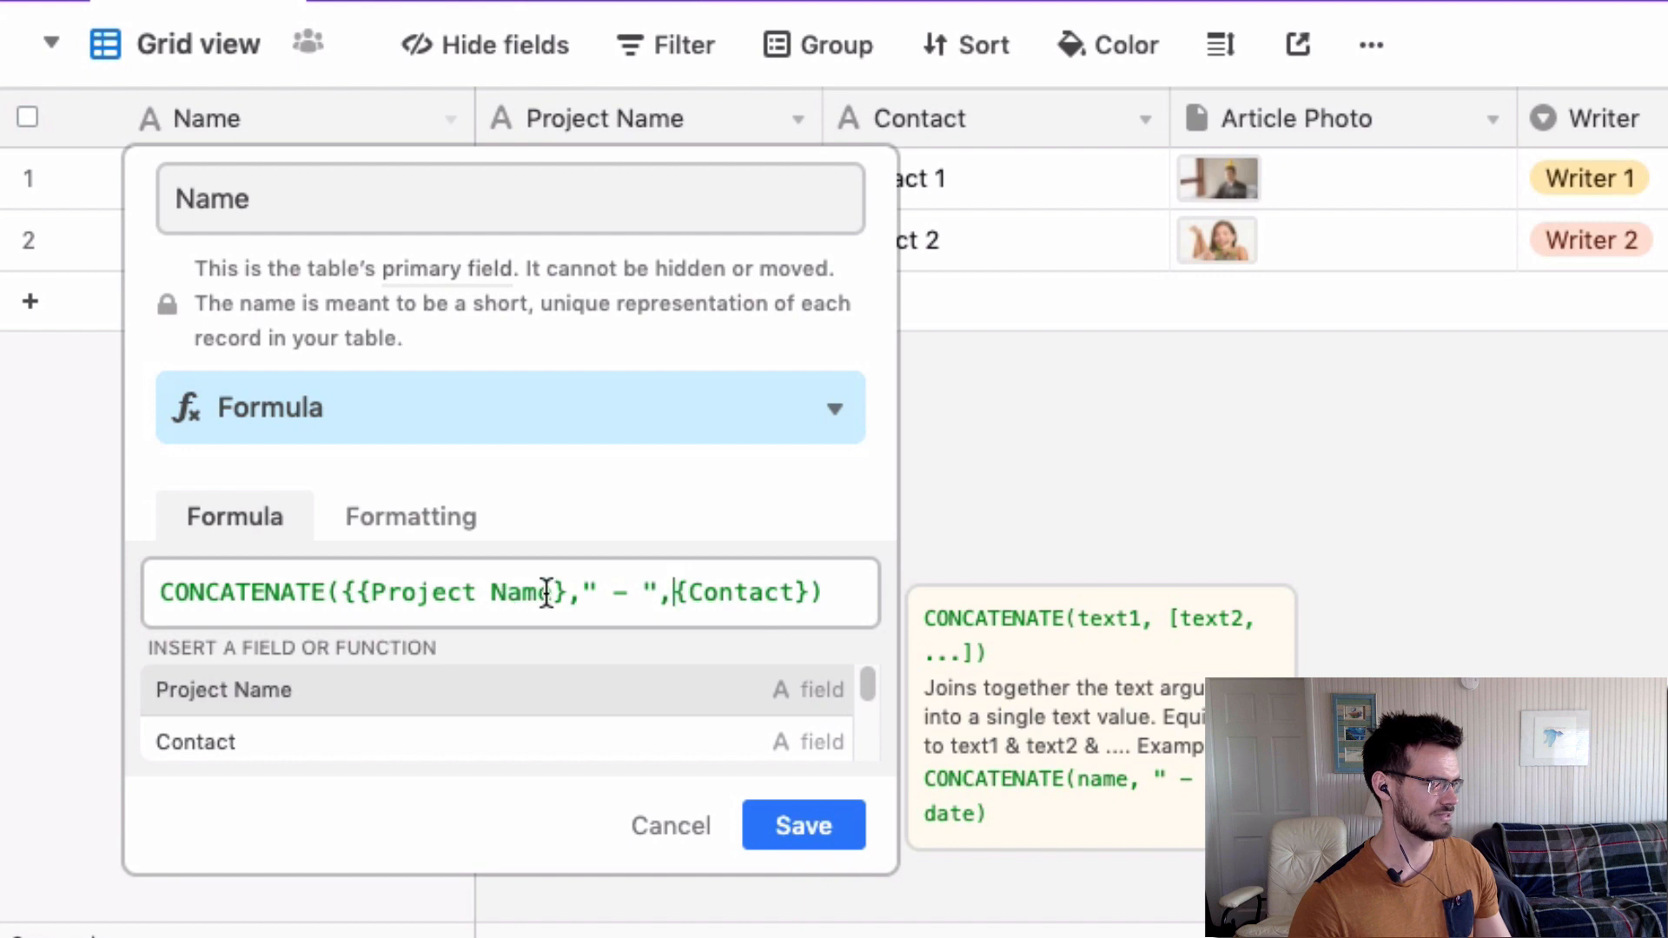
double_click(619, 594)
click(632, 594)
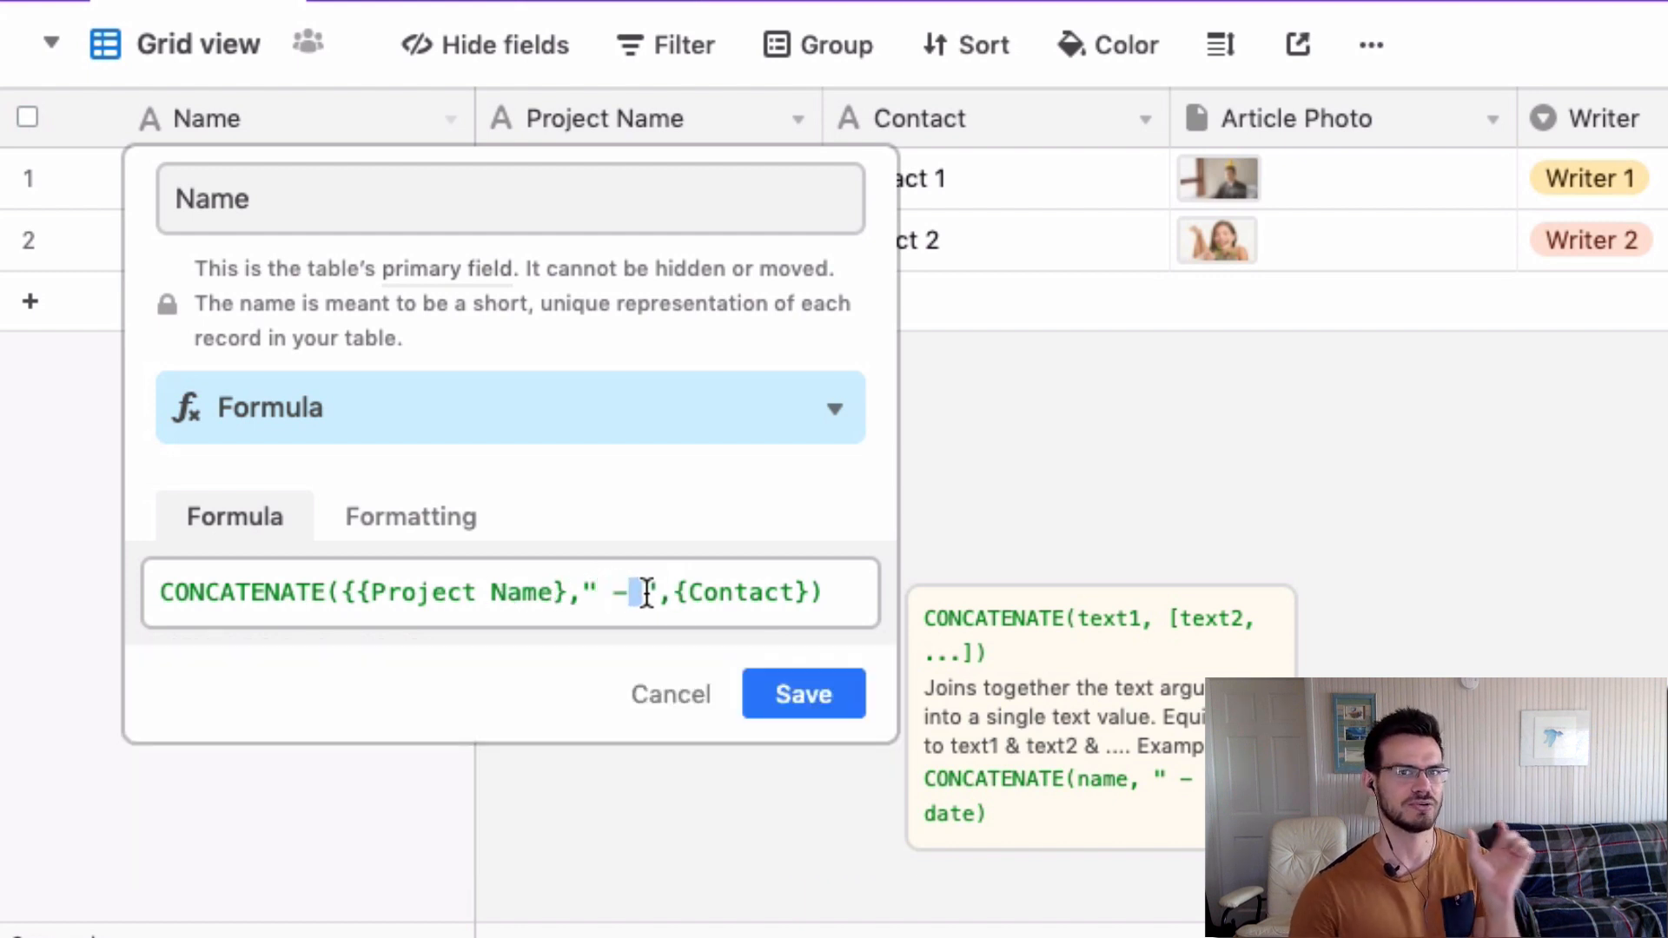
click(780, 594)
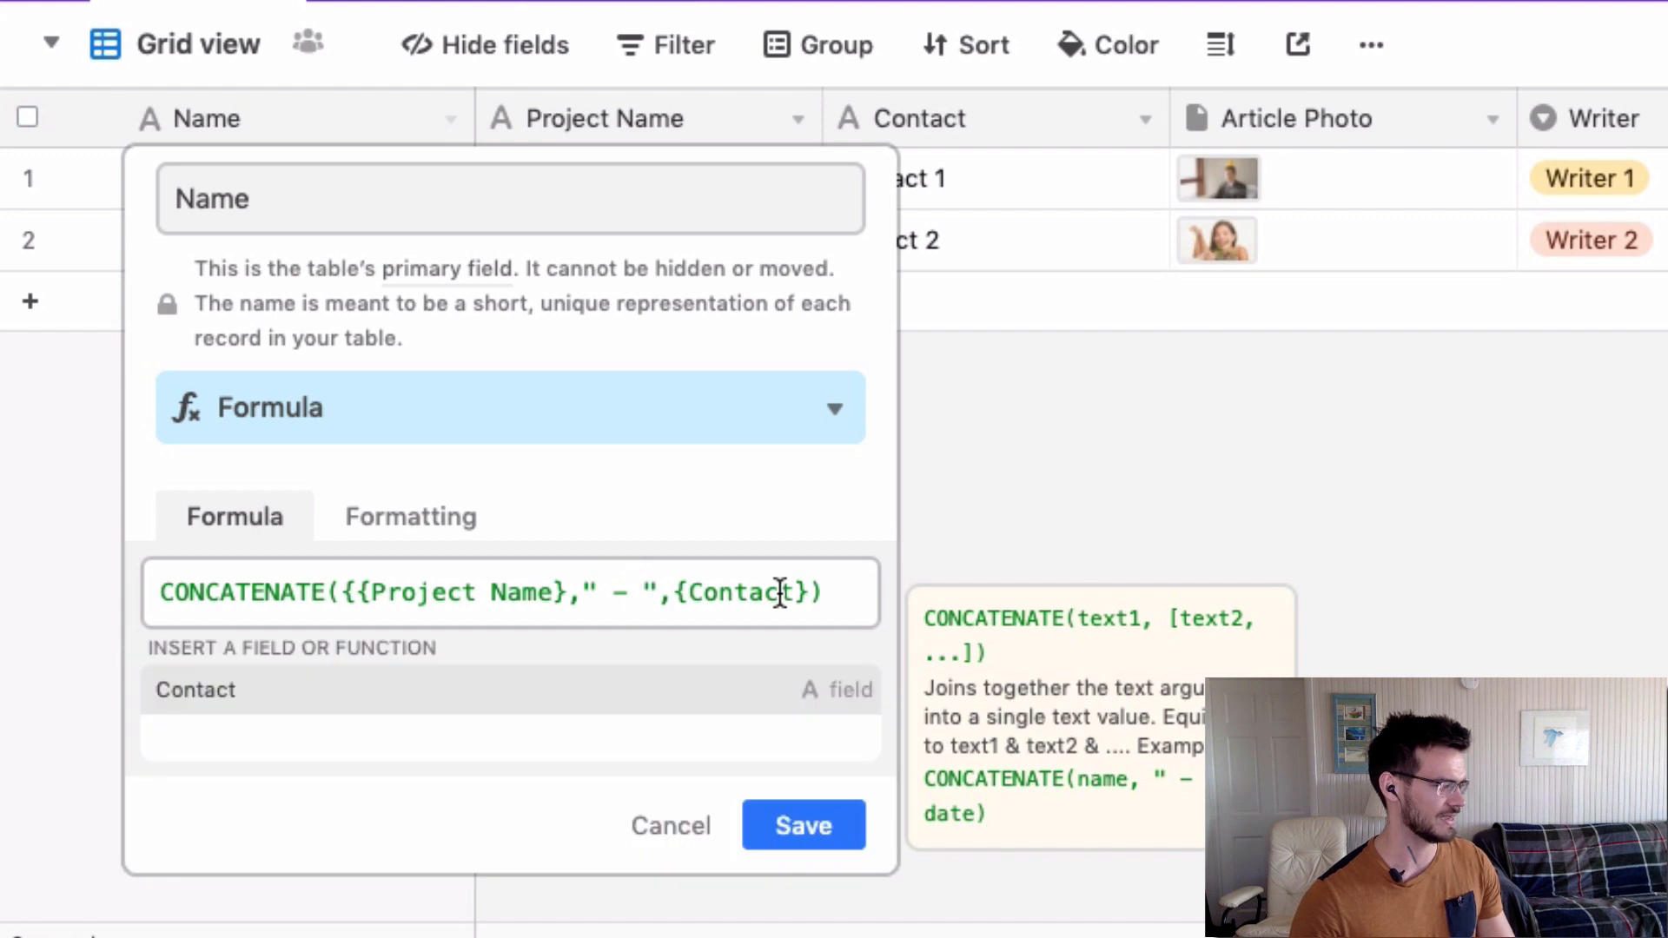
Save the formula, then reopen it to fix the doubled opening brace.
click(799, 830)
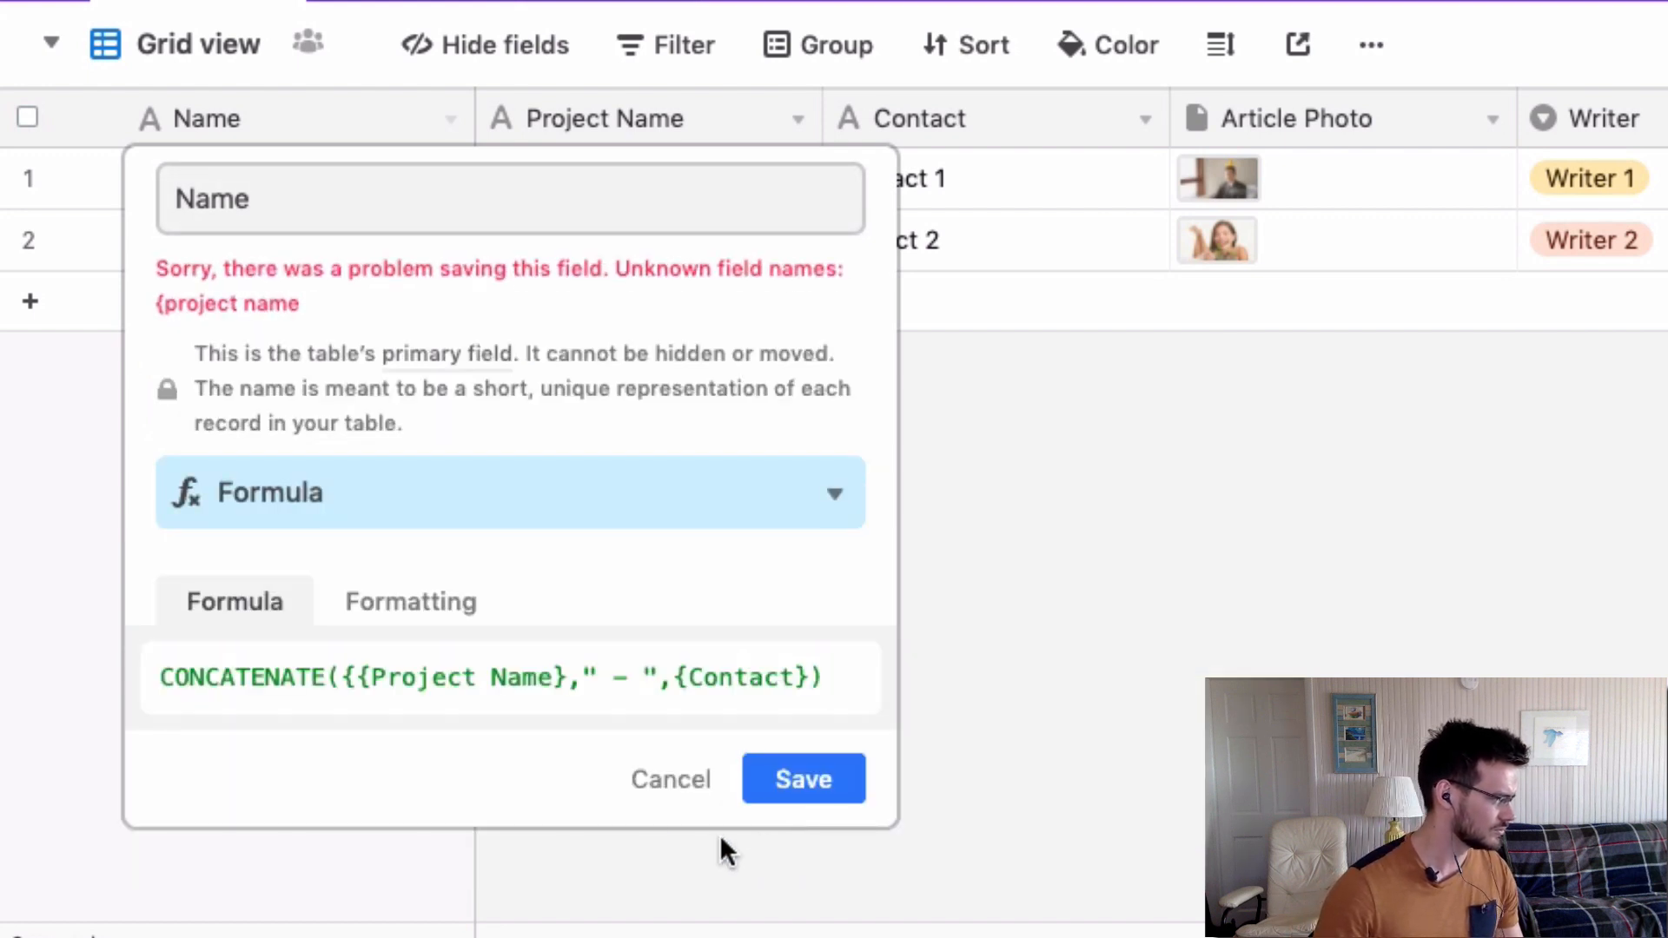
click(583, 677)
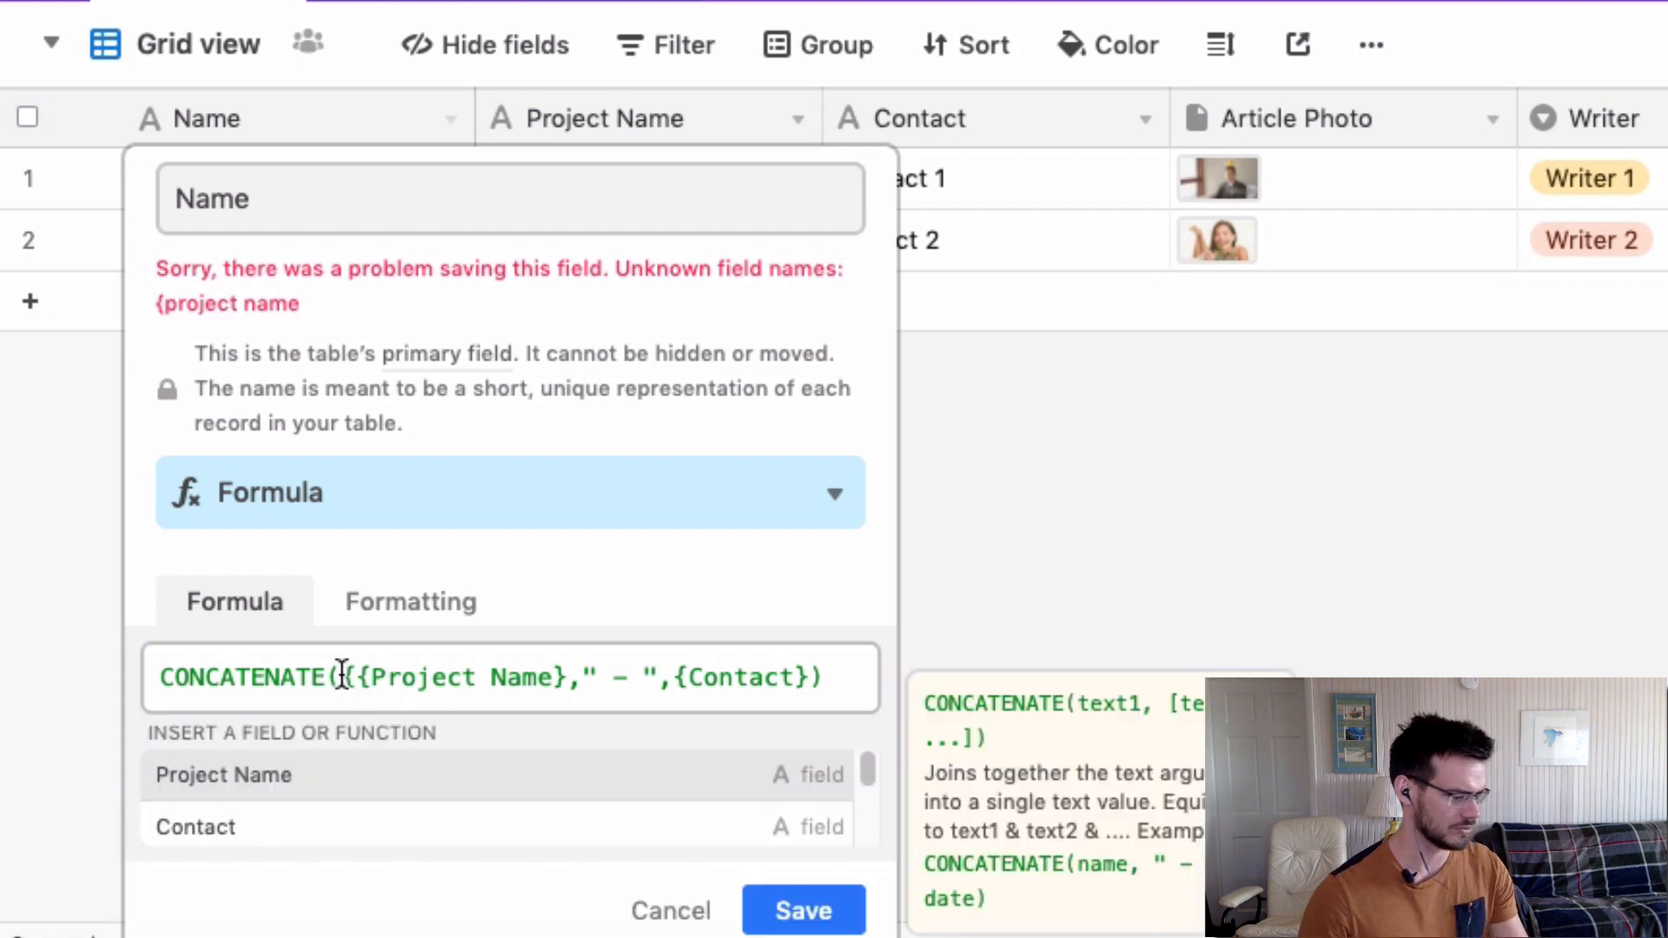
click(350, 684)
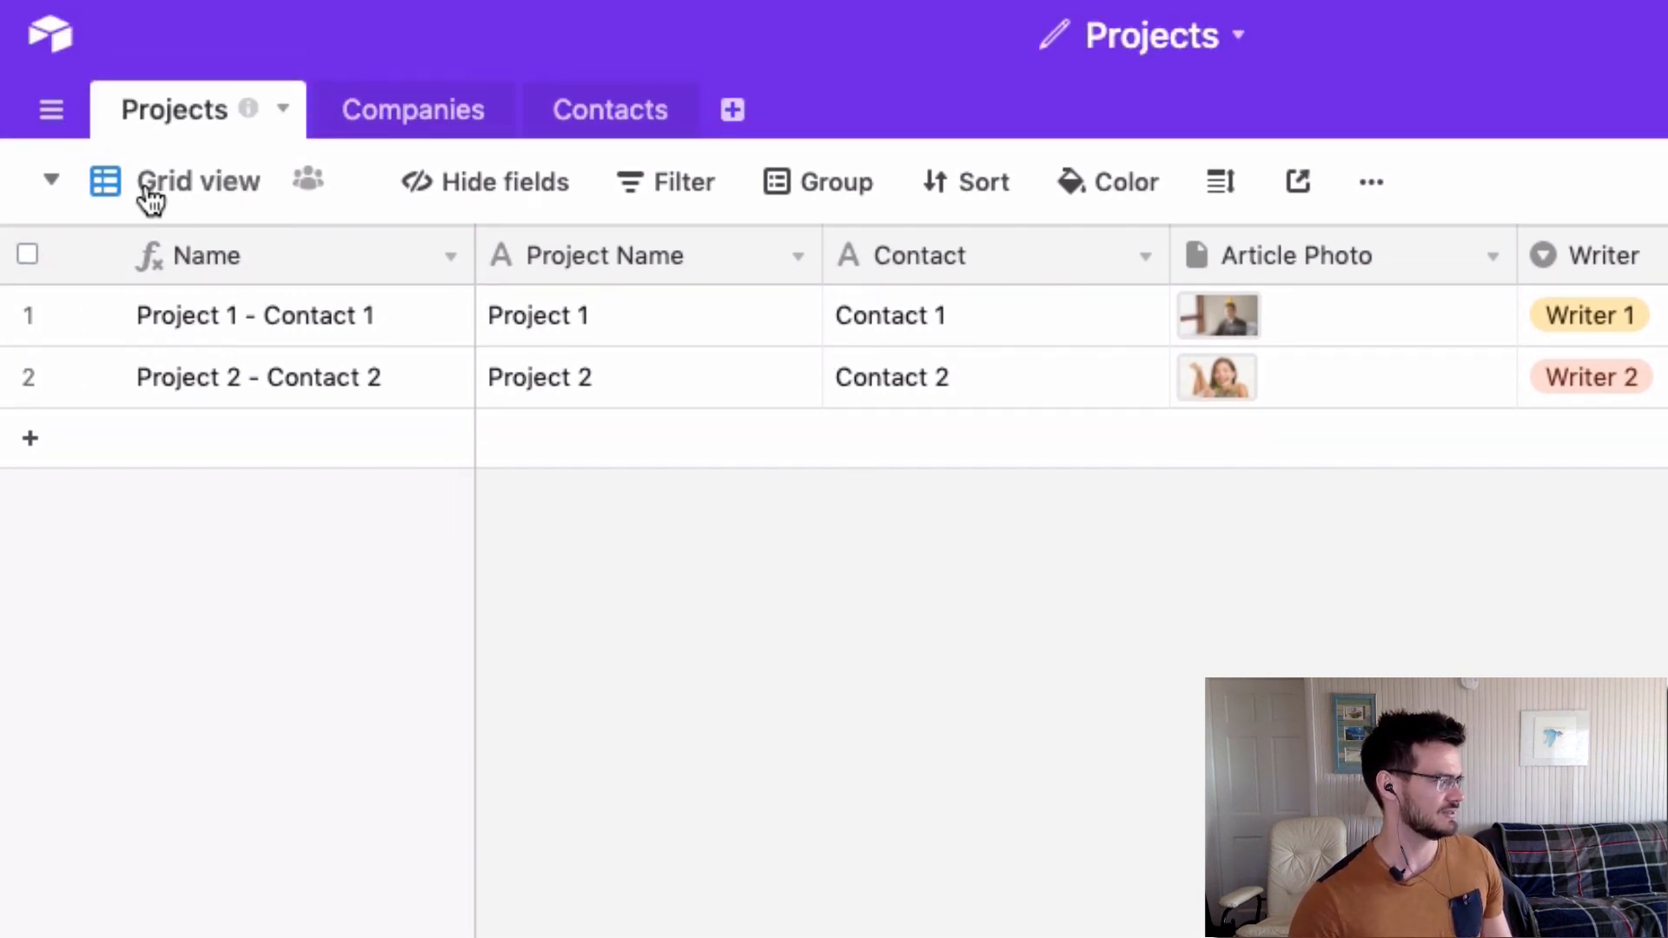
Open the views list beside Grid view and look over the Add a view options.
click(149, 196)
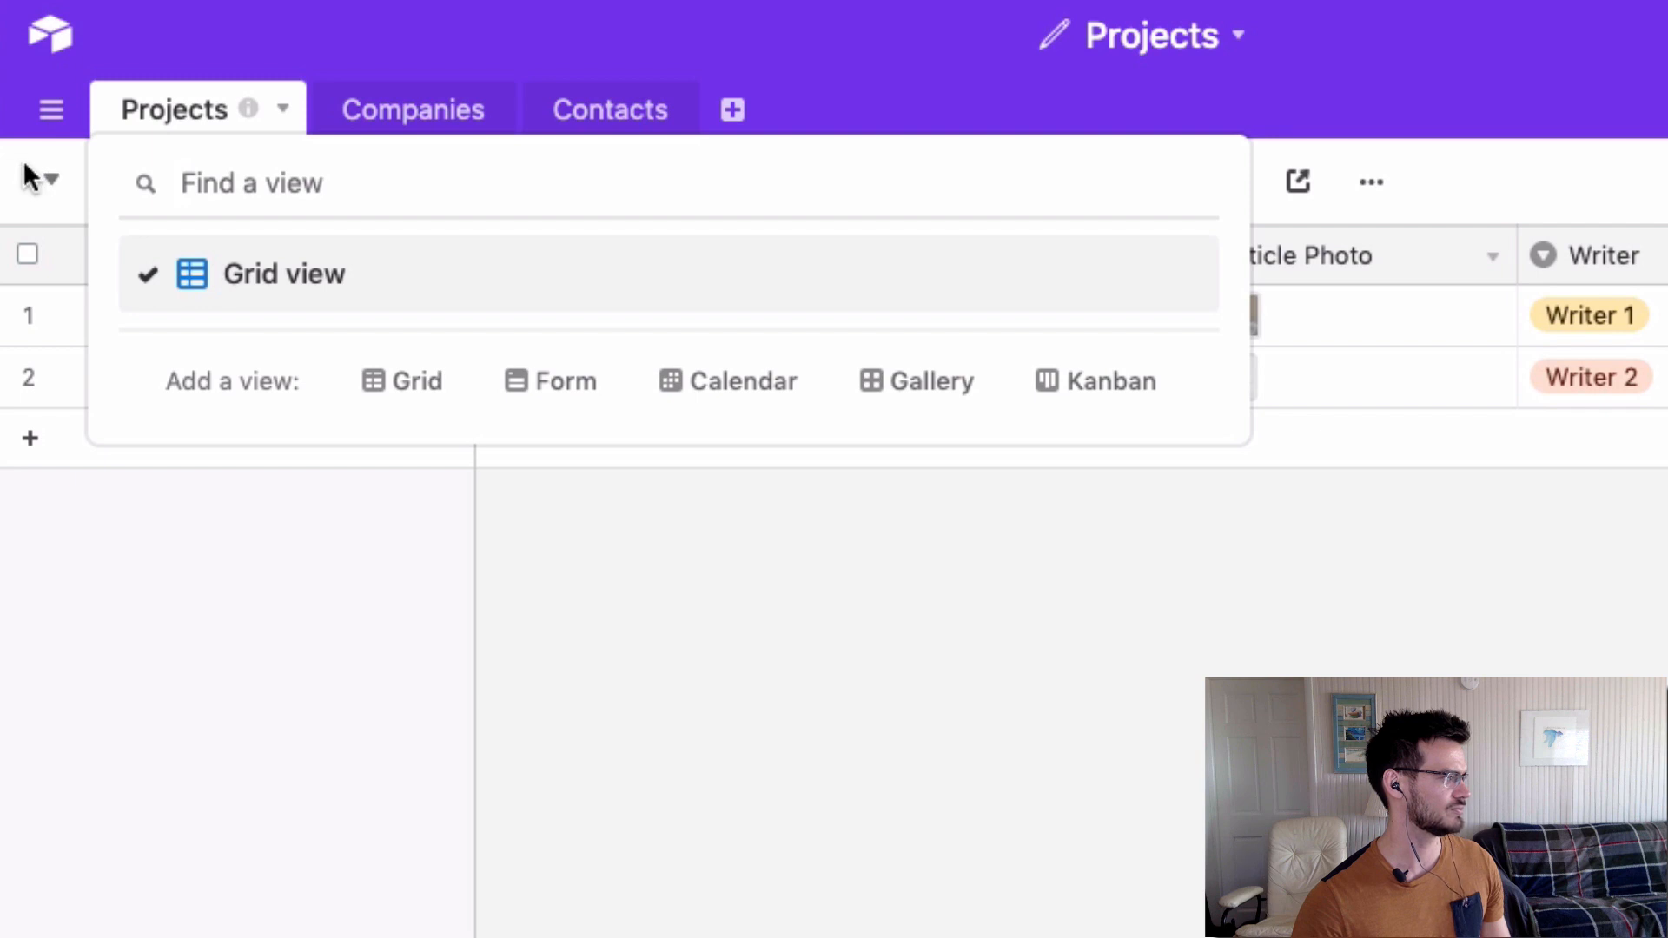
click(49, 186)
click(51, 184)
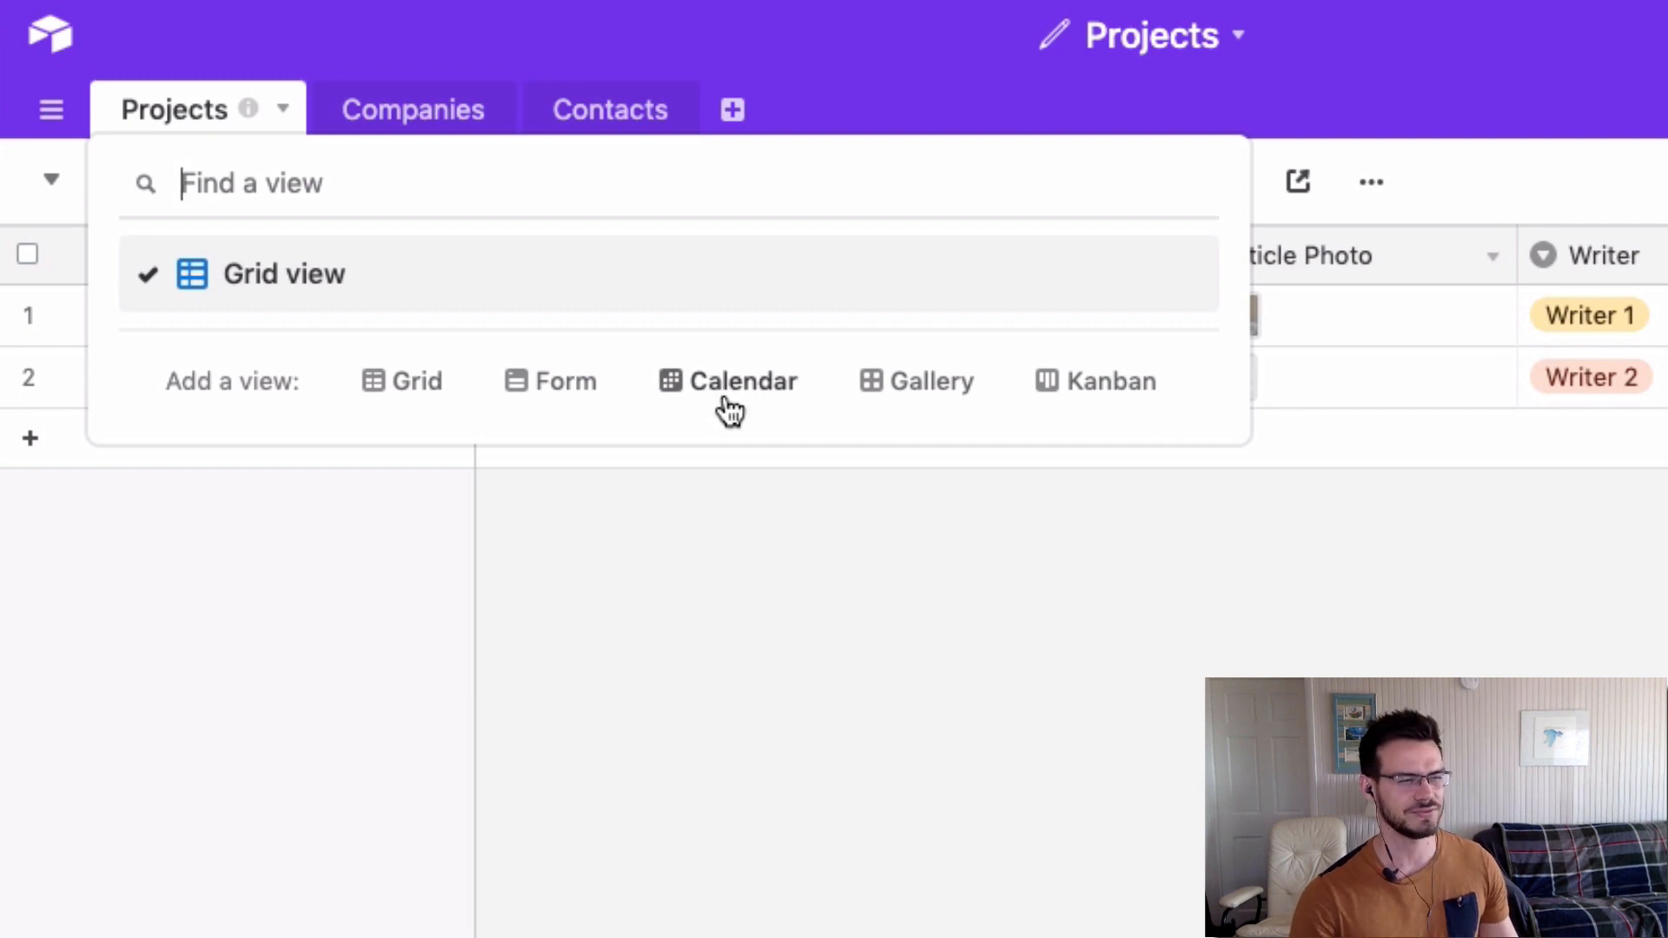
mouse_move(724, 409)
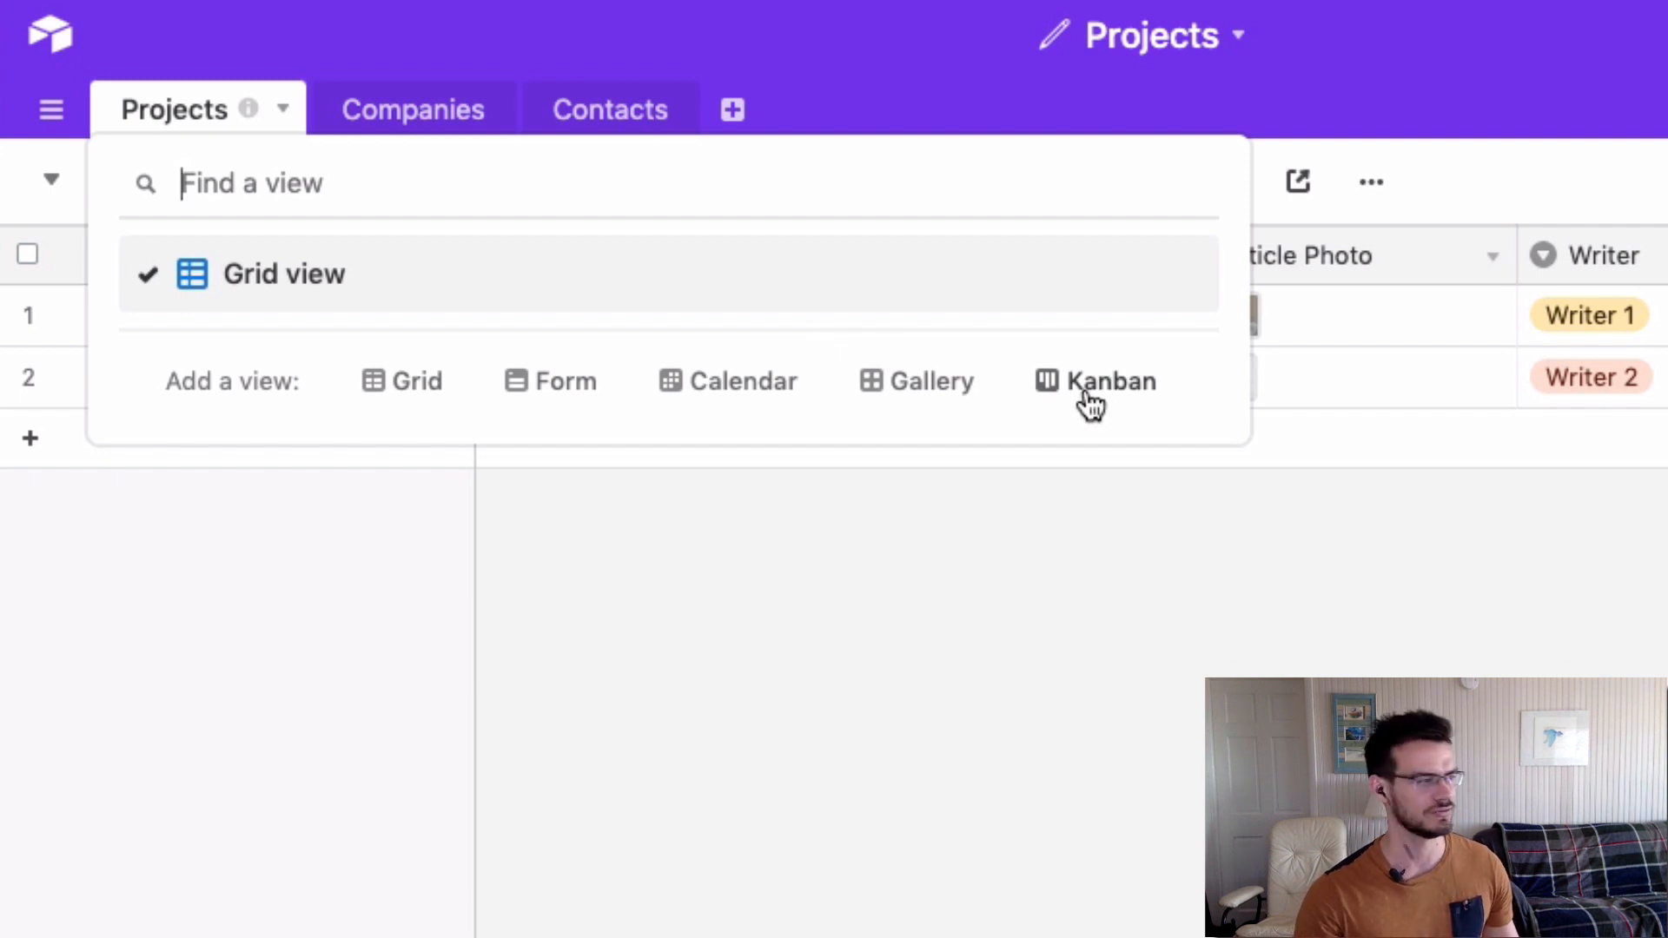
mouse_move(1080, 399)
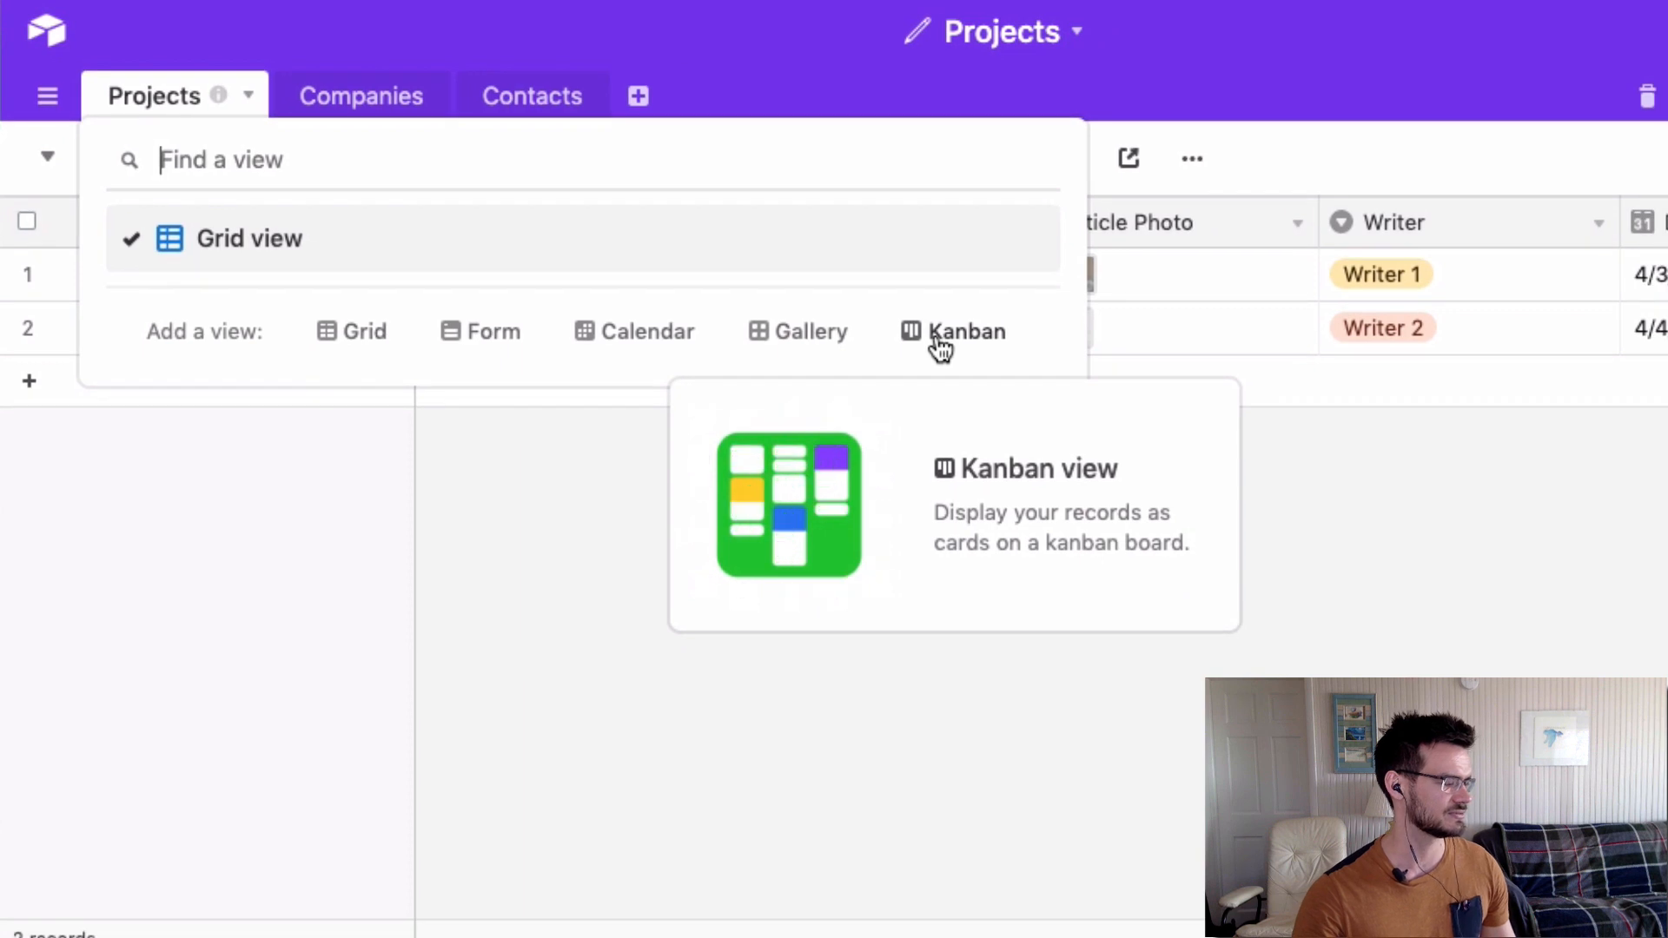
Create a Kanban view with cards stacked by the Status field.
click(937, 341)
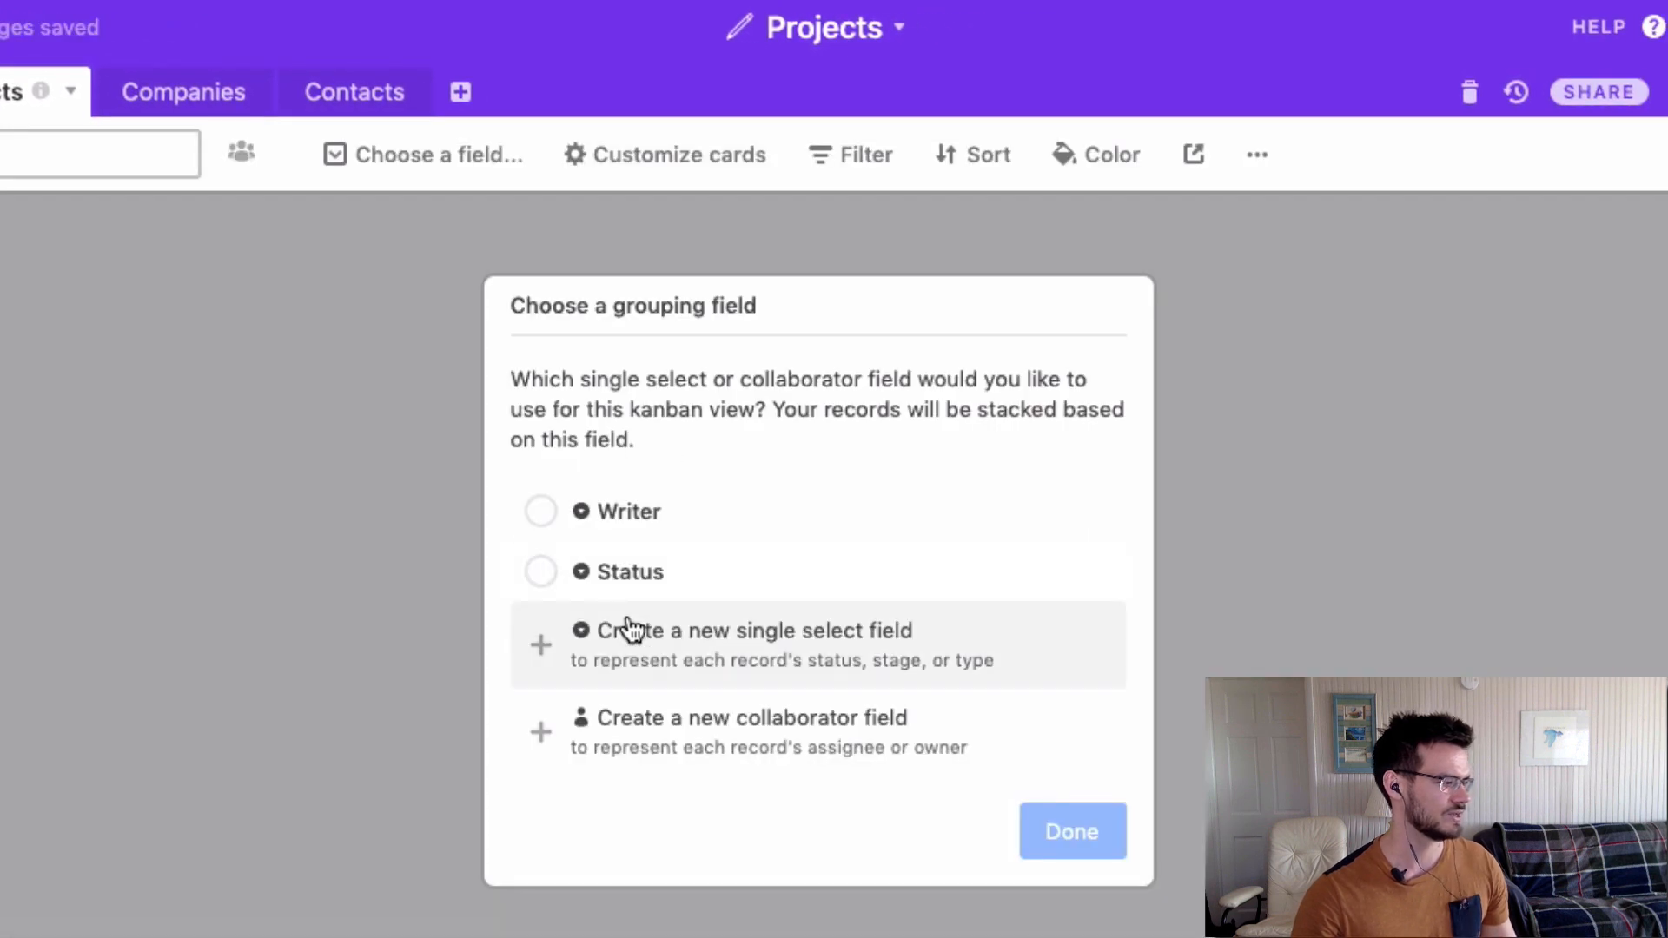
click(539, 573)
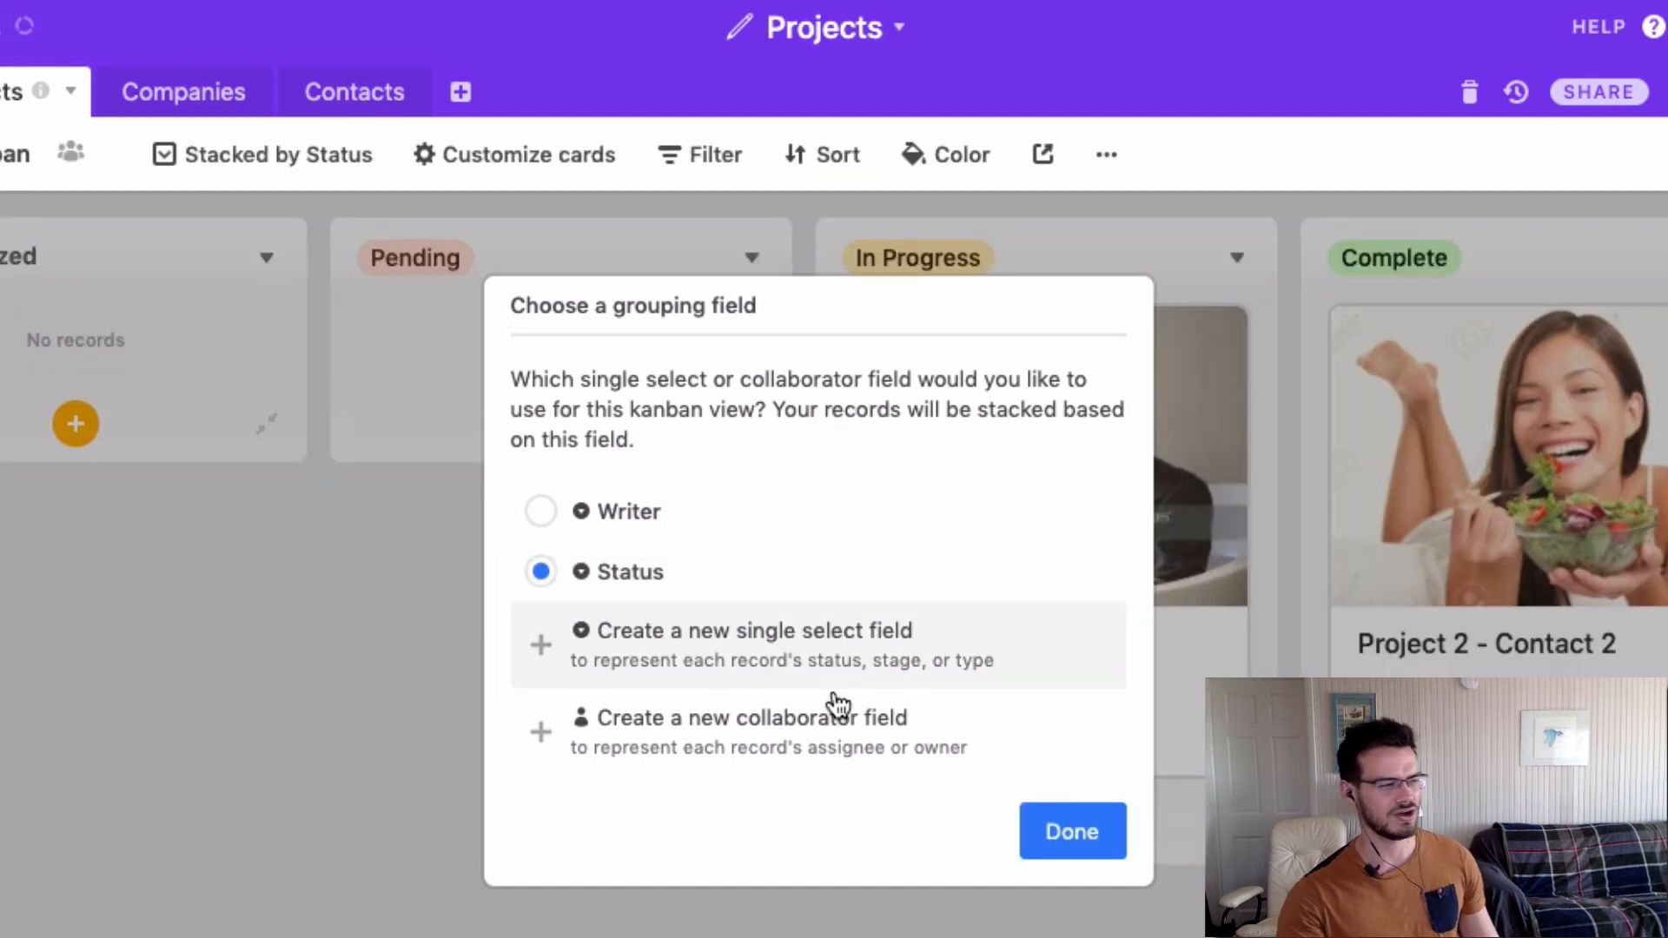
click(1065, 840)
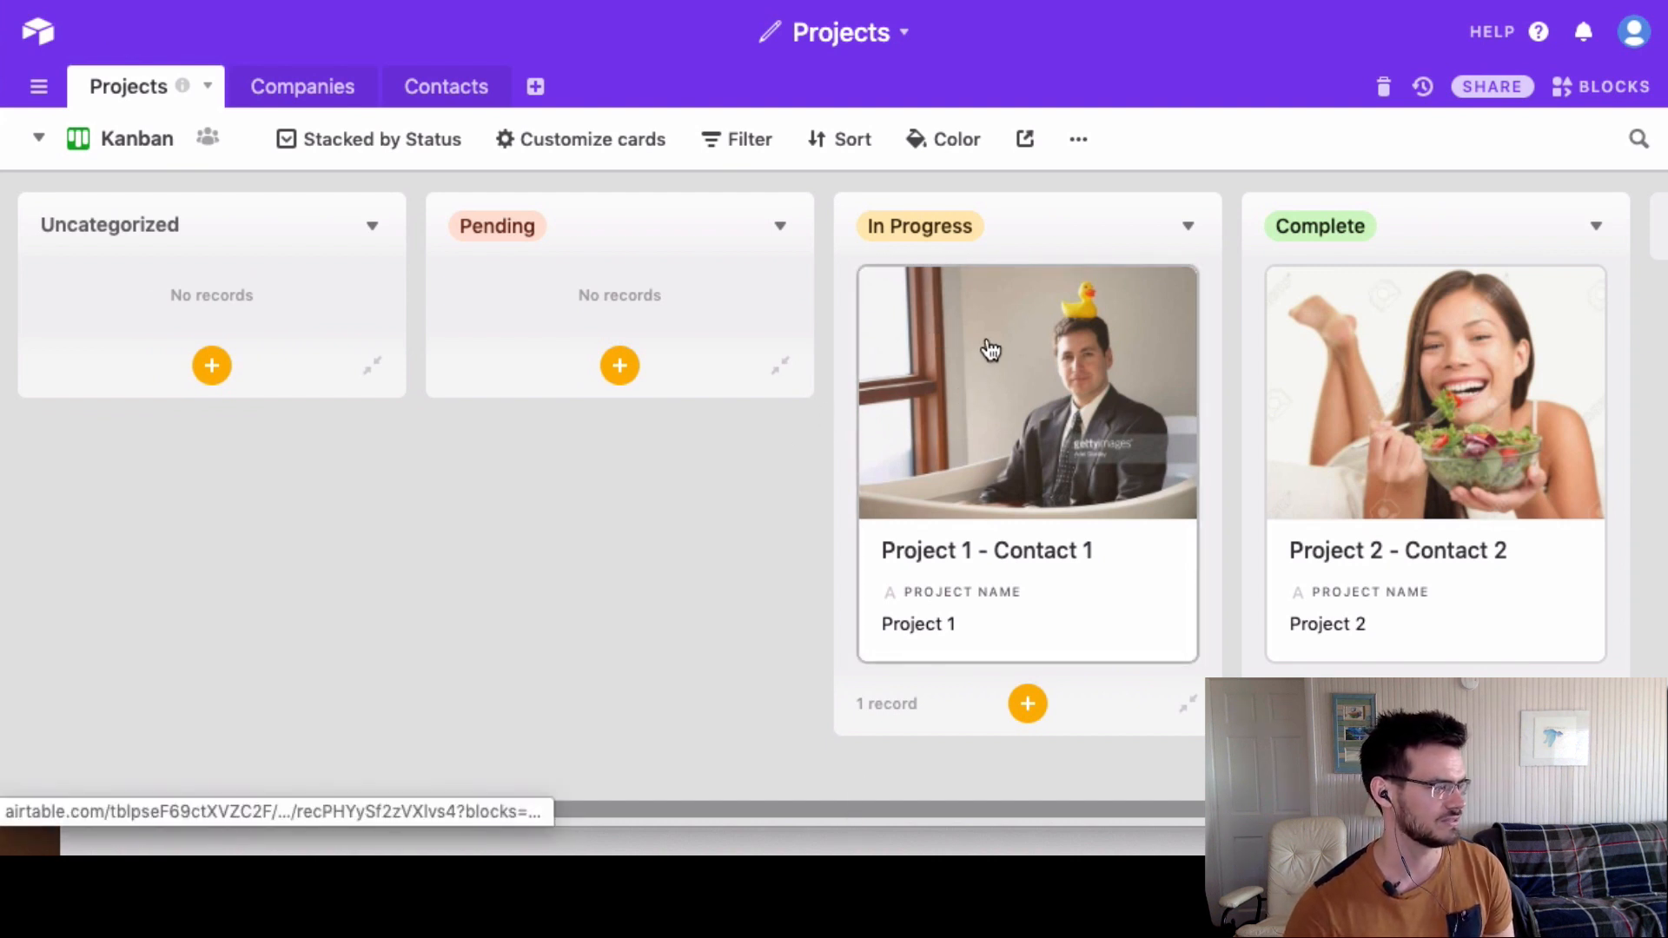
Move the Project 1 card into Pending, then return to Grid view.
drag(1031, 354, 620, 353)
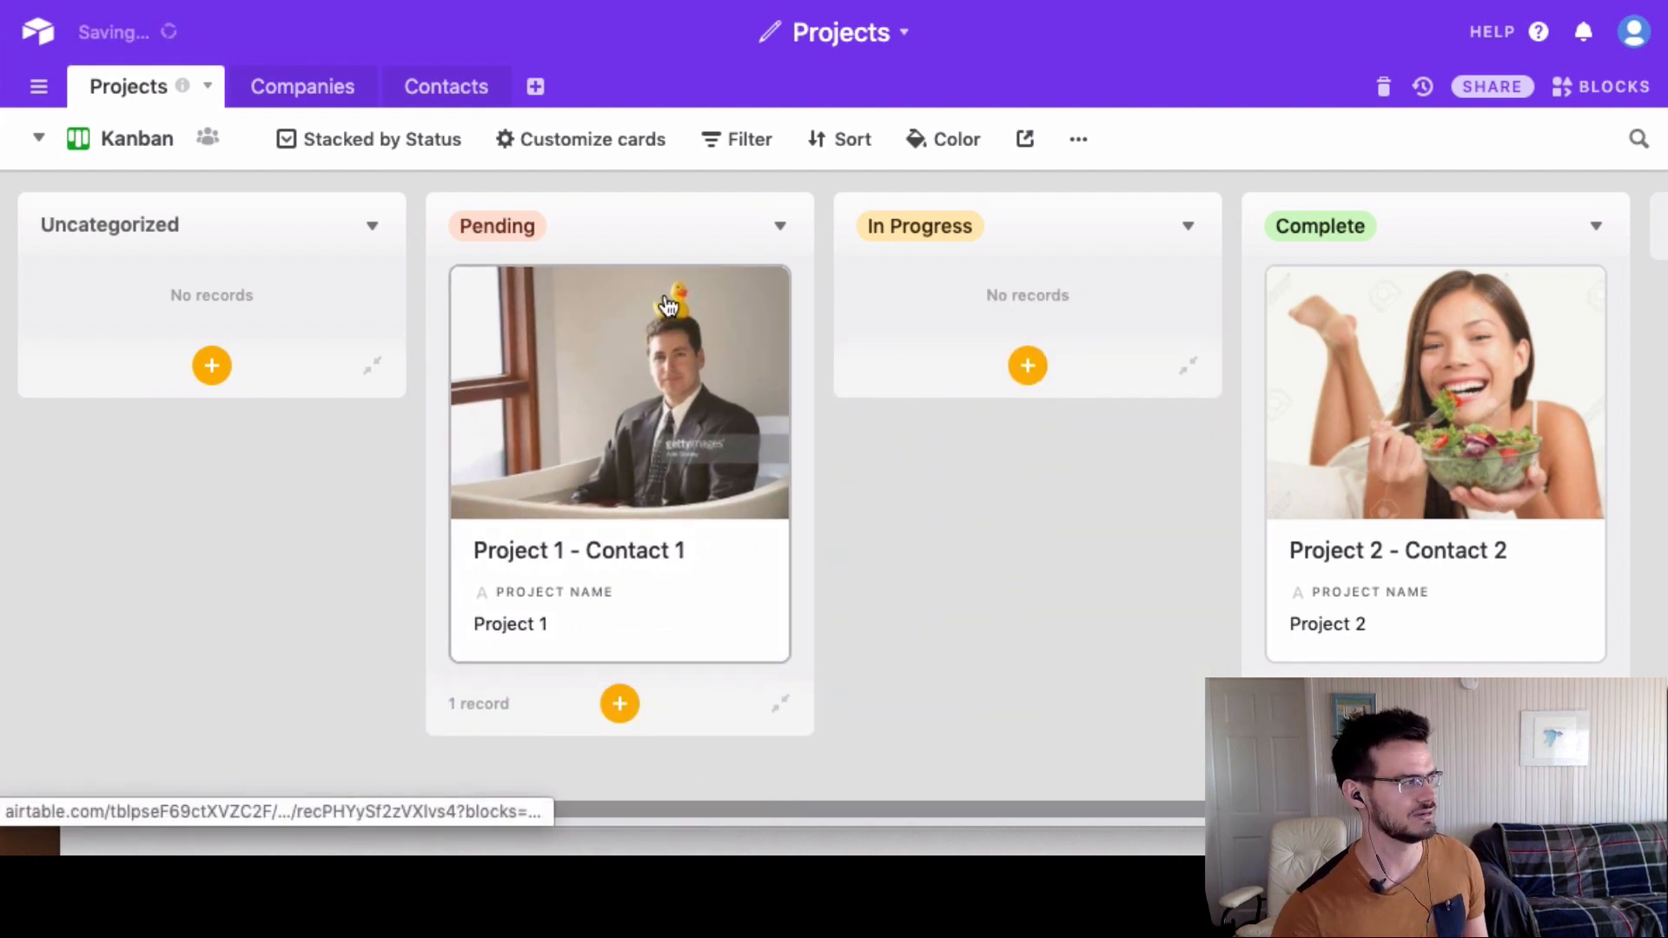
click(39, 142)
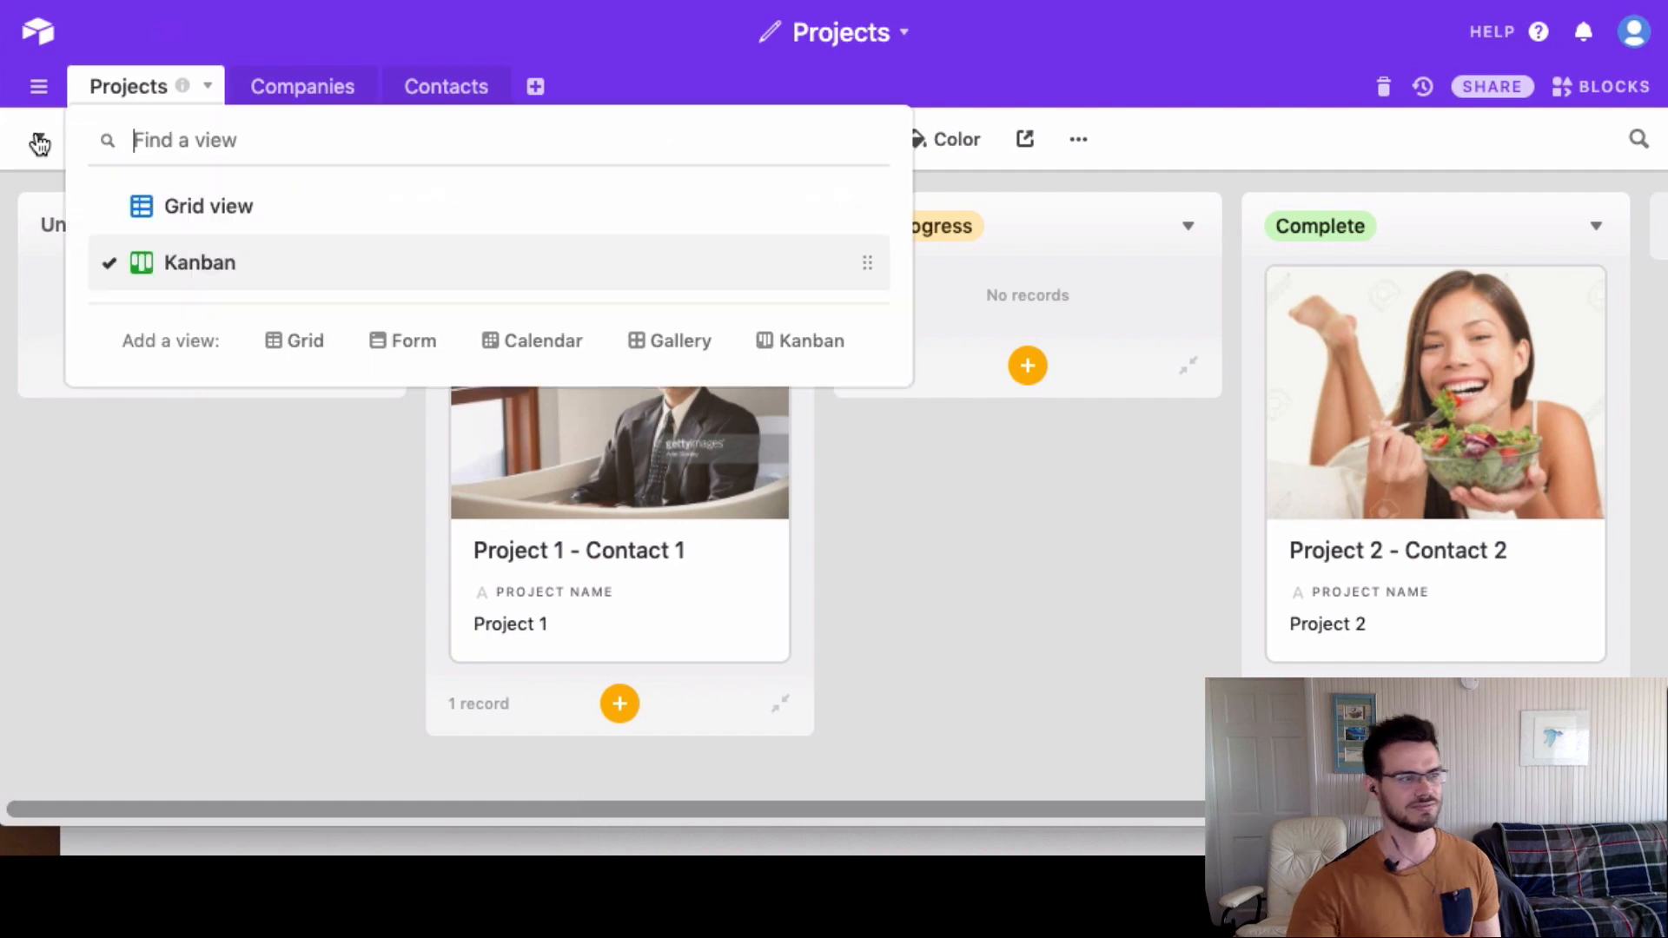
click(175, 217)
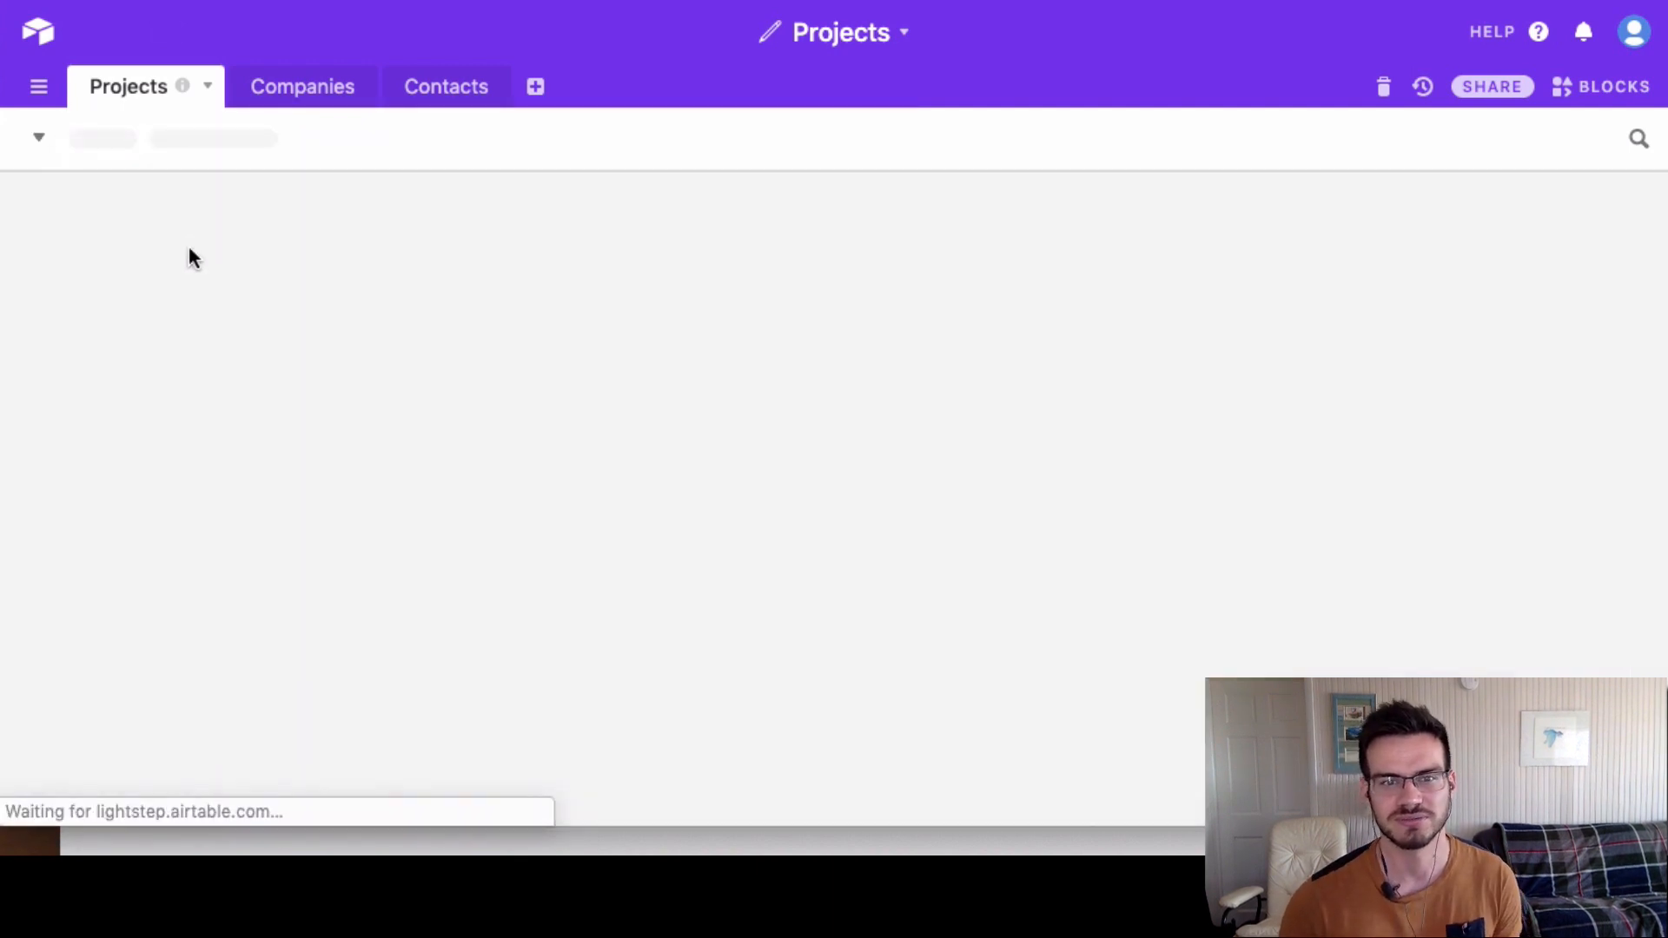